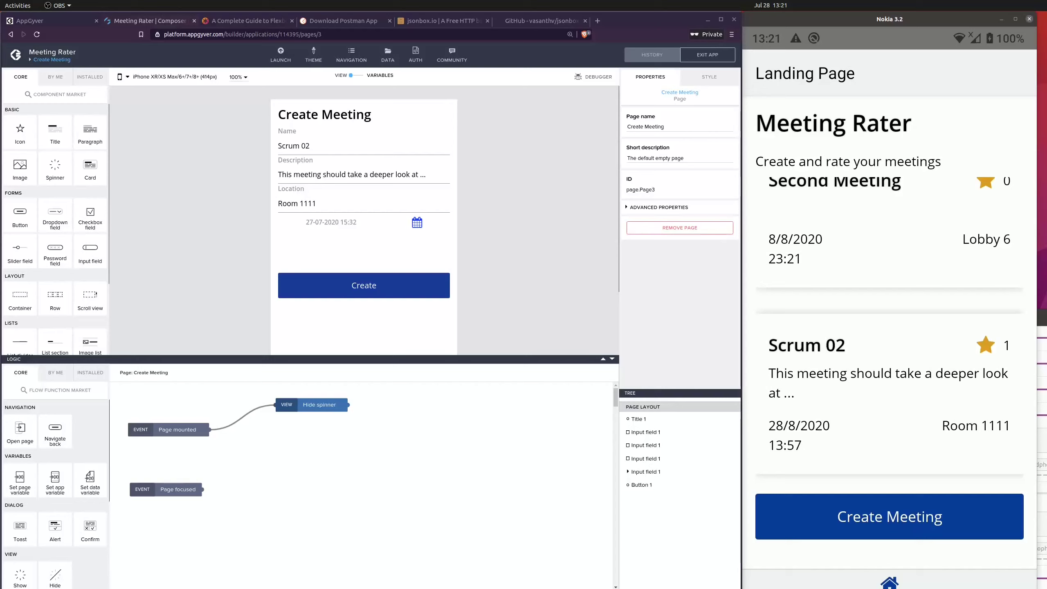
Step: Create a new page named Meeting Page in the Meeting Rater app
{"action": "left_click_drag", "start_coordinate": [844, 250], "coordinate": [840, 391]}
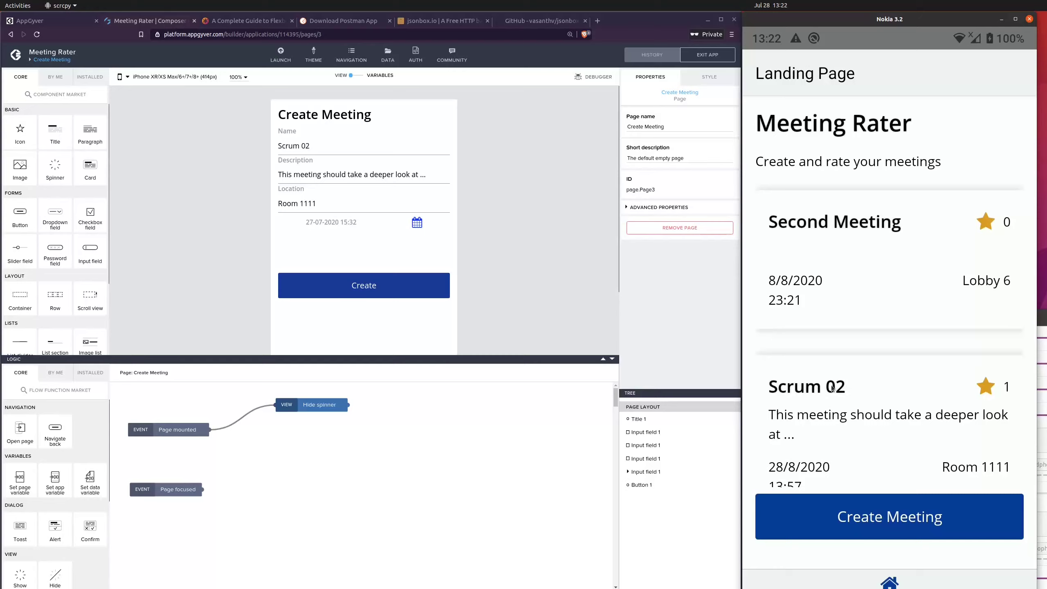
{"action": "left_click", "coordinate": [521, 216]}
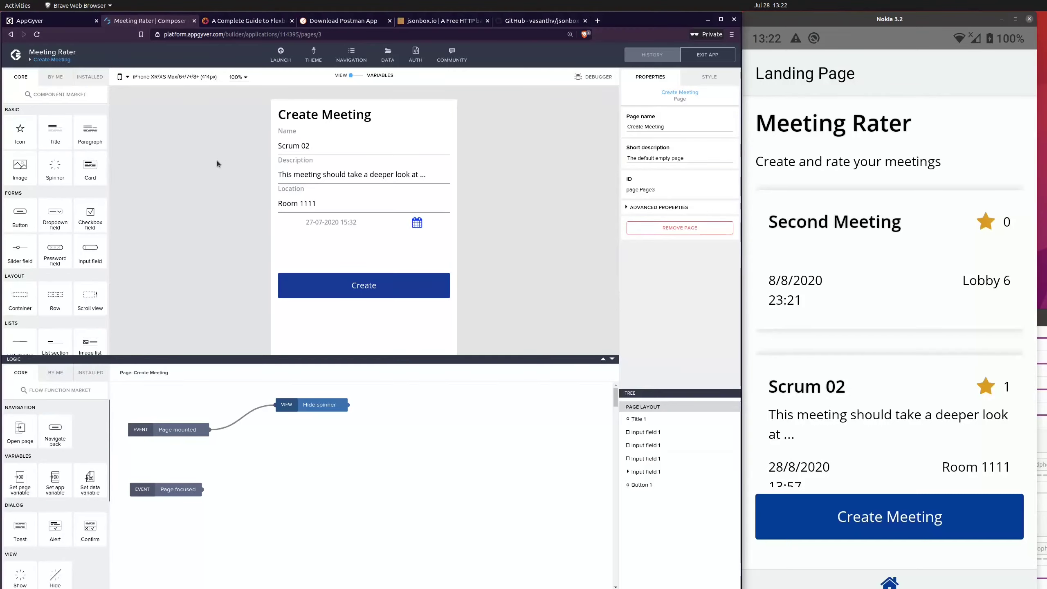
{"action": "left_click", "coordinate": [59, 61]}
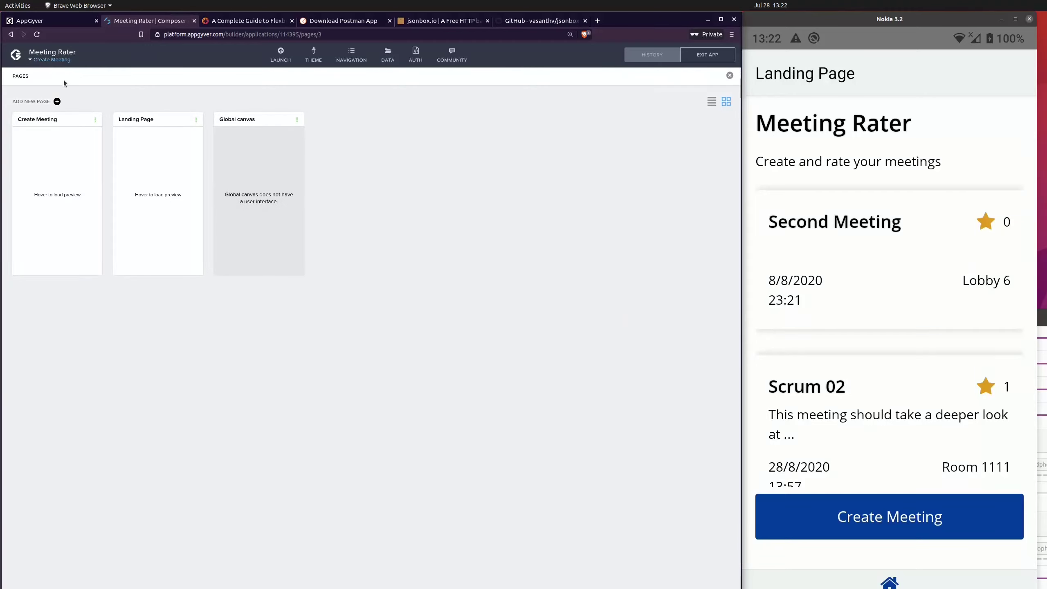
{"action": "left_click", "coordinate": [65, 152]}
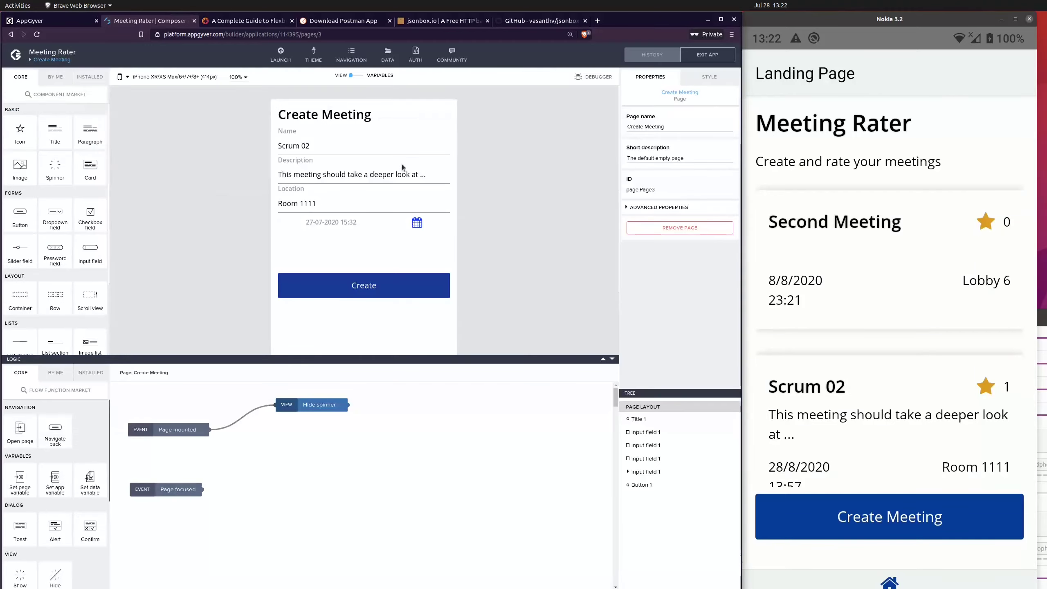
{"action": "left_click", "coordinate": [47, 61]}
{"action": "left_click", "coordinate": [57, 101]}
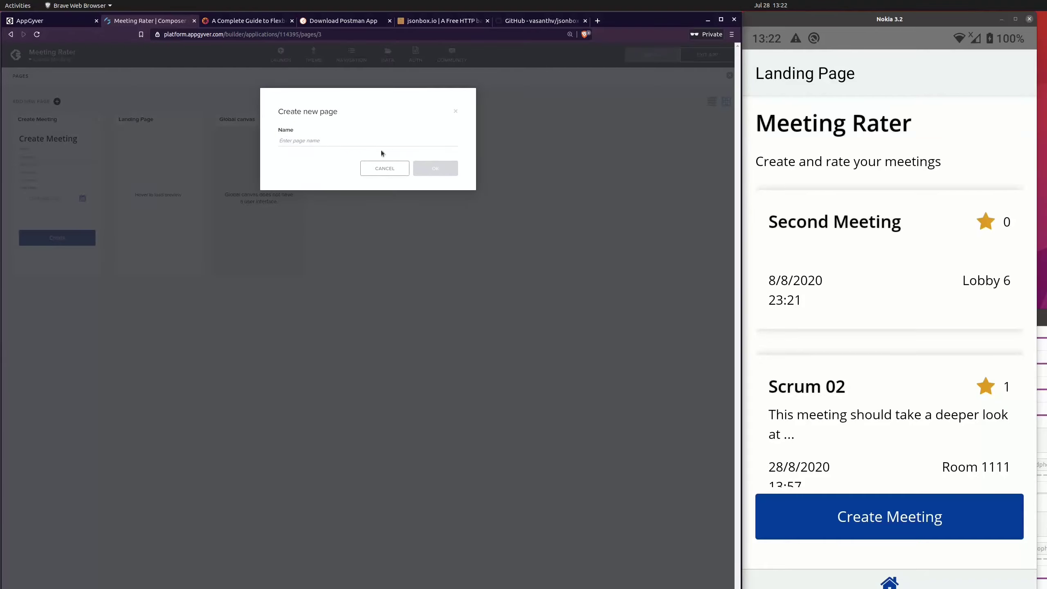
{"action": "left_click", "coordinate": [365, 141]}
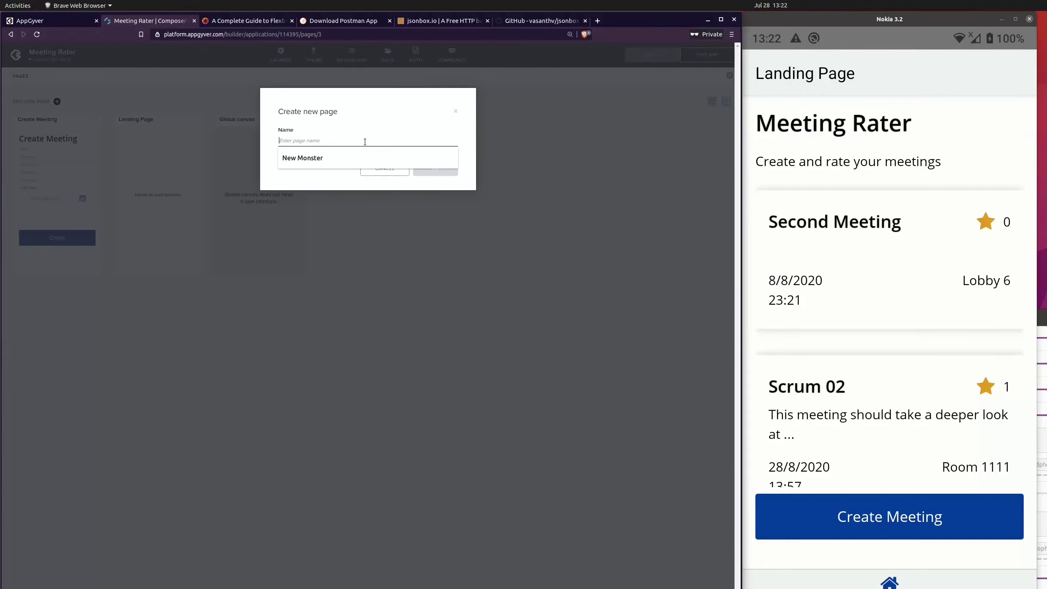
{"action": "type", "text": "Meeting Page"}
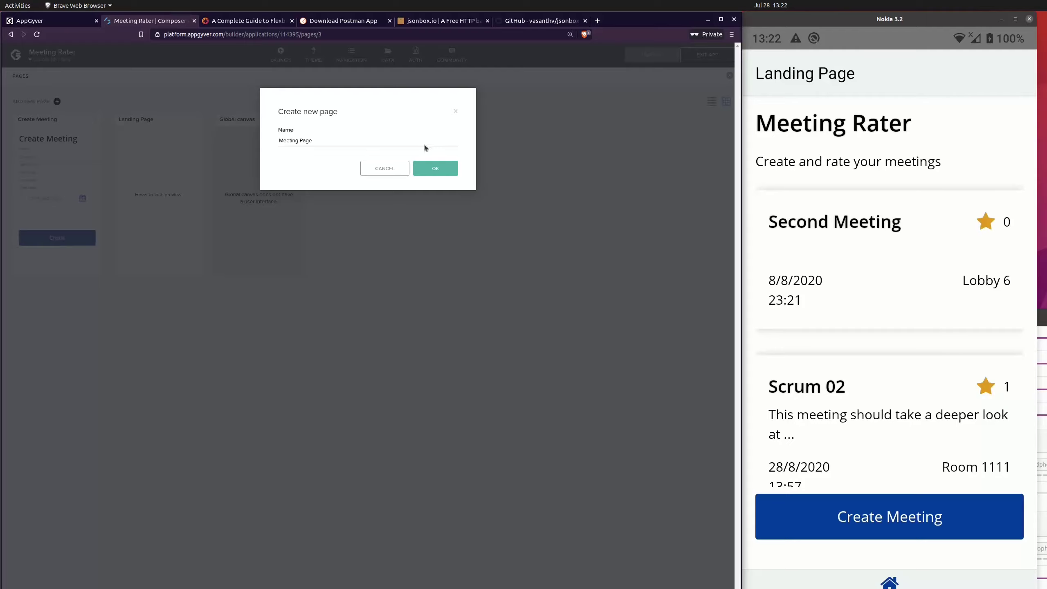
{"action": "left_click", "coordinate": [435, 167]}
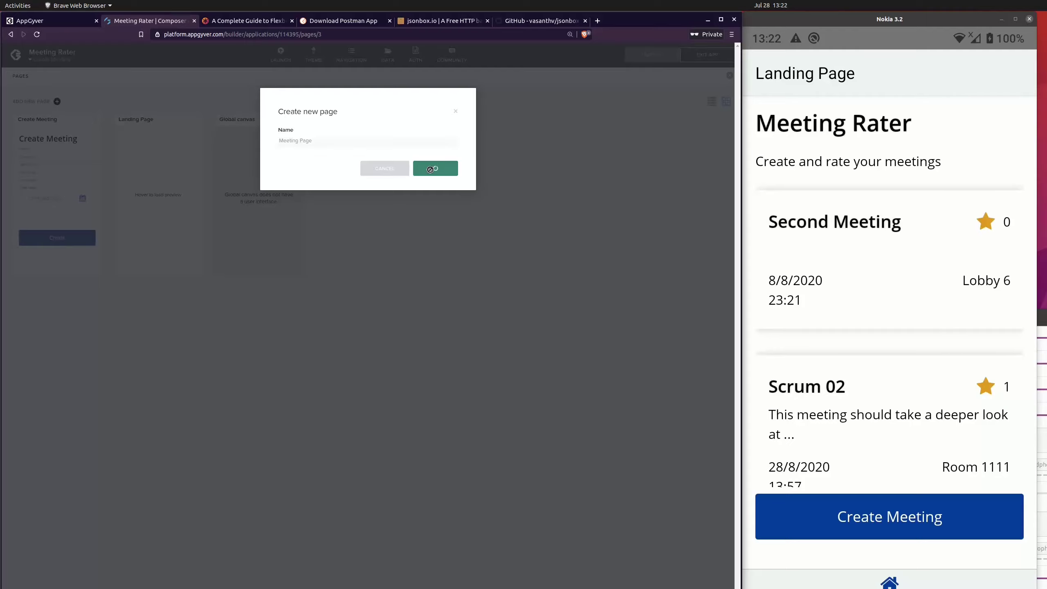
{"action": "left_click", "coordinate": [363, 114]}
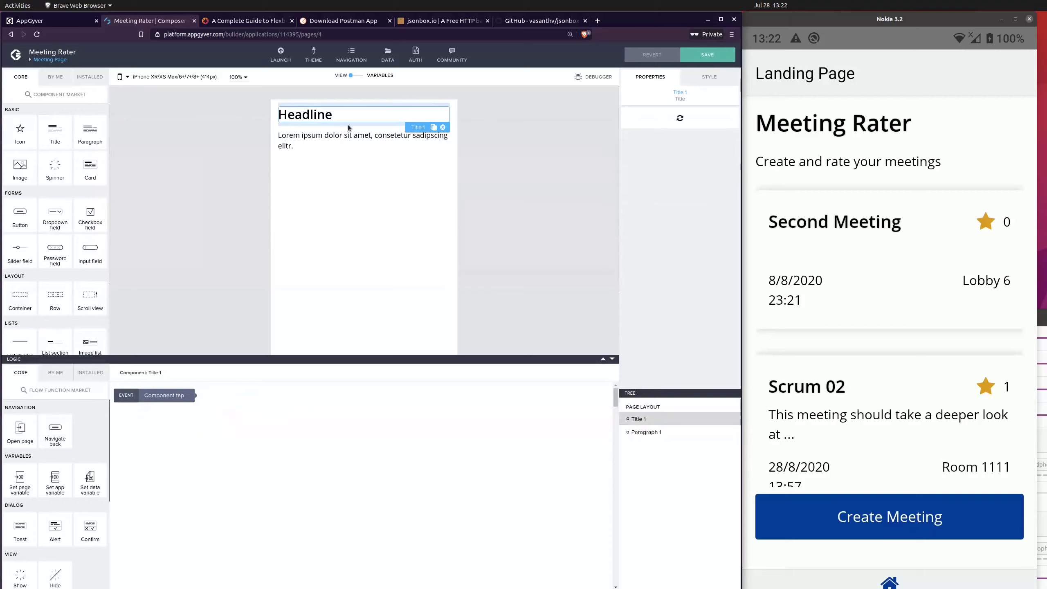
{"action": "double_click", "coordinate": [667, 130]}
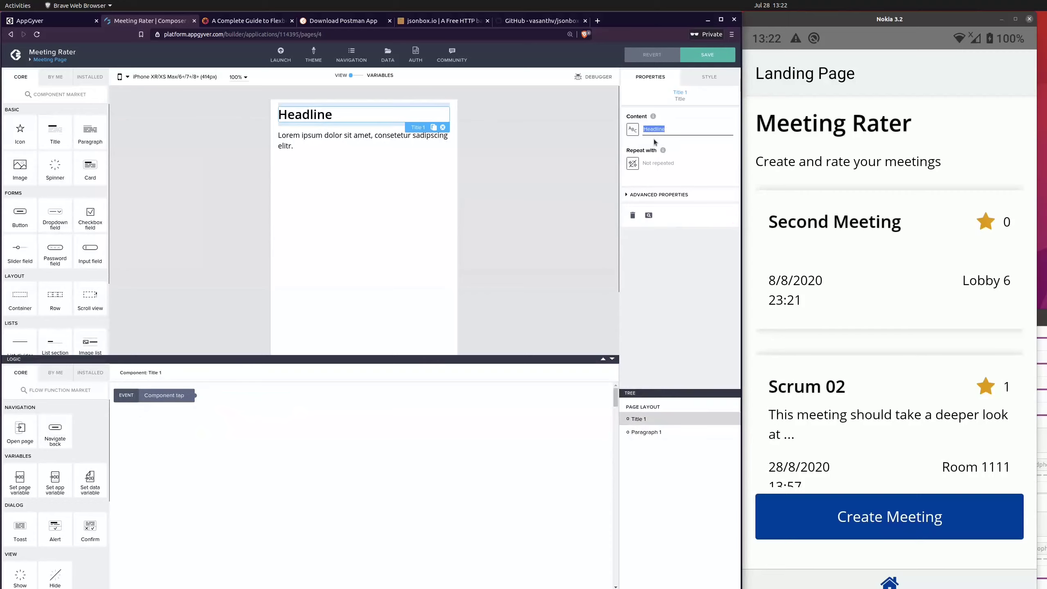
{"action": "left_click", "coordinate": [511, 153]}
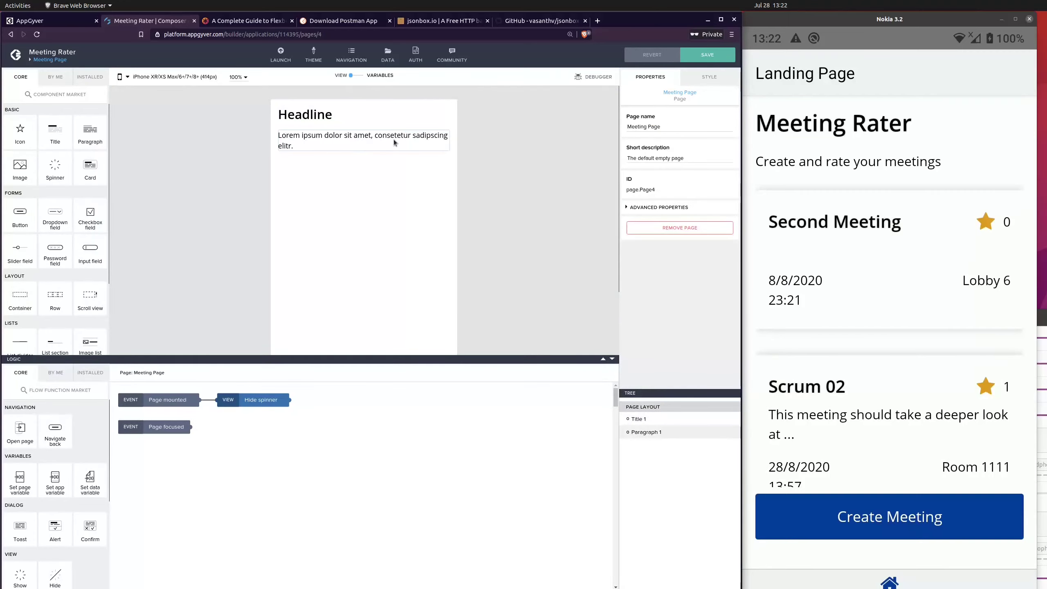
{"action": "left_click", "coordinate": [393, 143]}
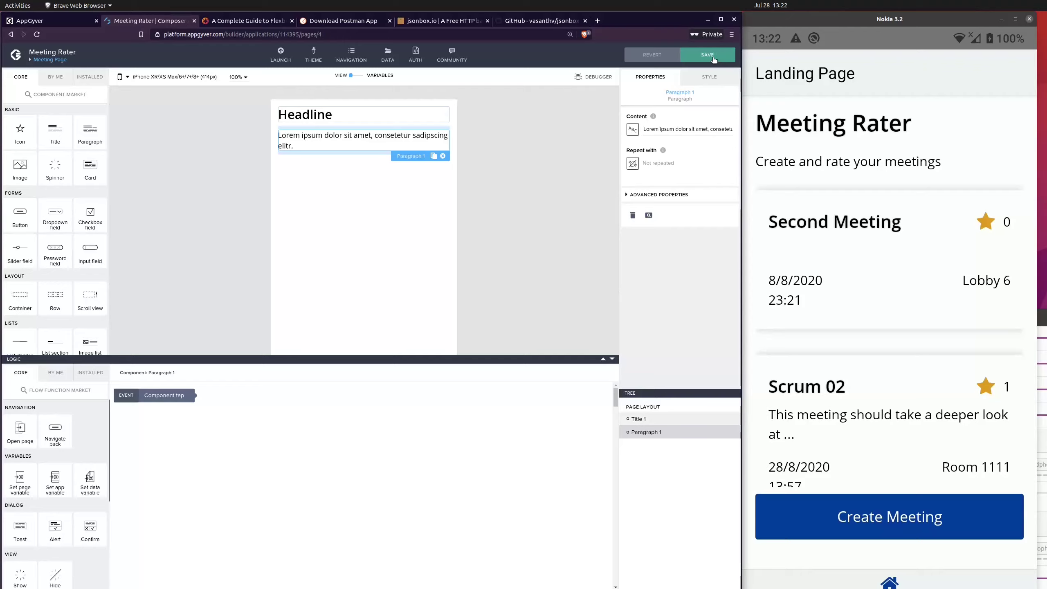
{"action": "left_click", "coordinate": [525, 148]}
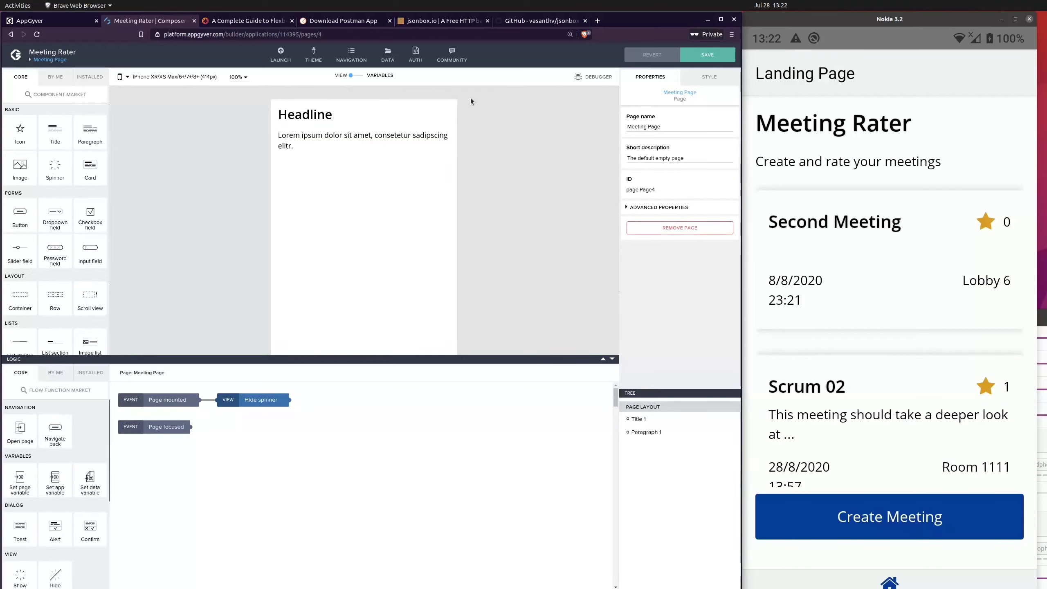
Step: Add a data variable from the Meetings resource to the page, set its type to Single data record, and save the app
{"action": "left_click", "coordinate": [357, 77]}
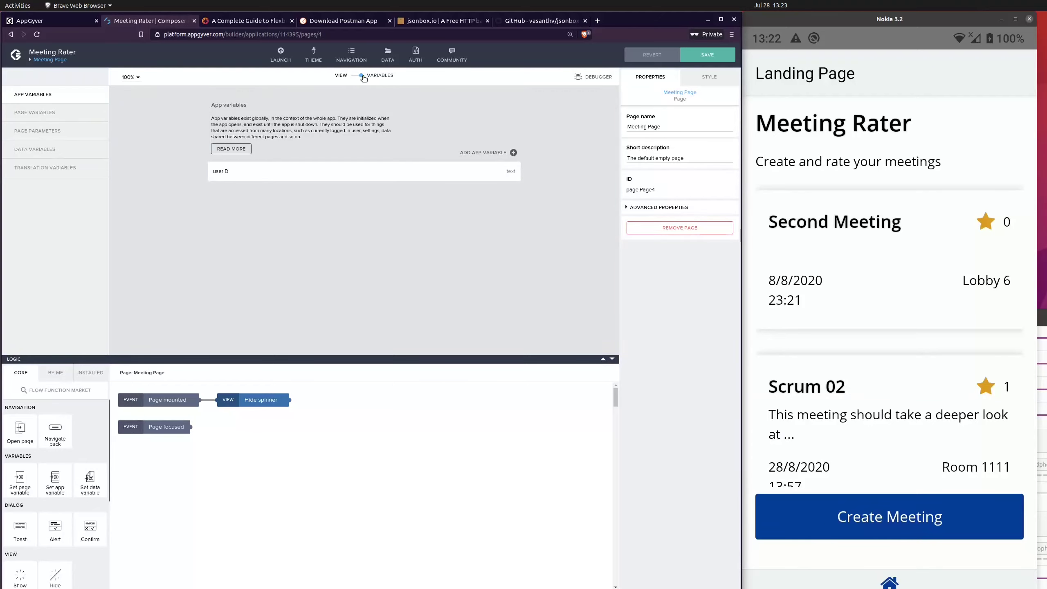
{"action": "left_click", "coordinate": [38, 151]}
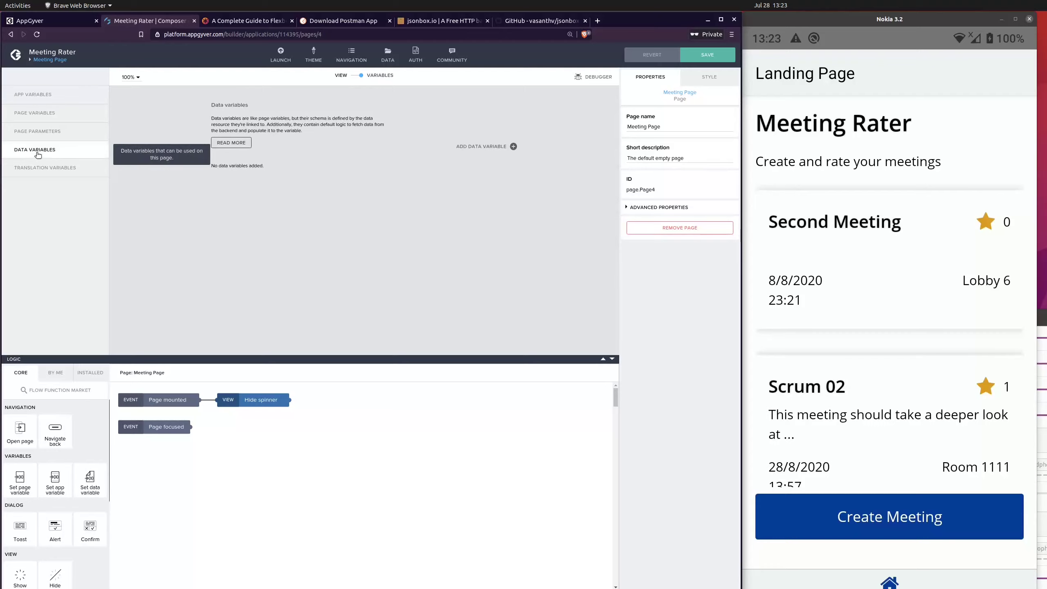
{"action": "left_click", "coordinate": [495, 147]}
{"action": "left_click", "coordinate": [477, 164]}
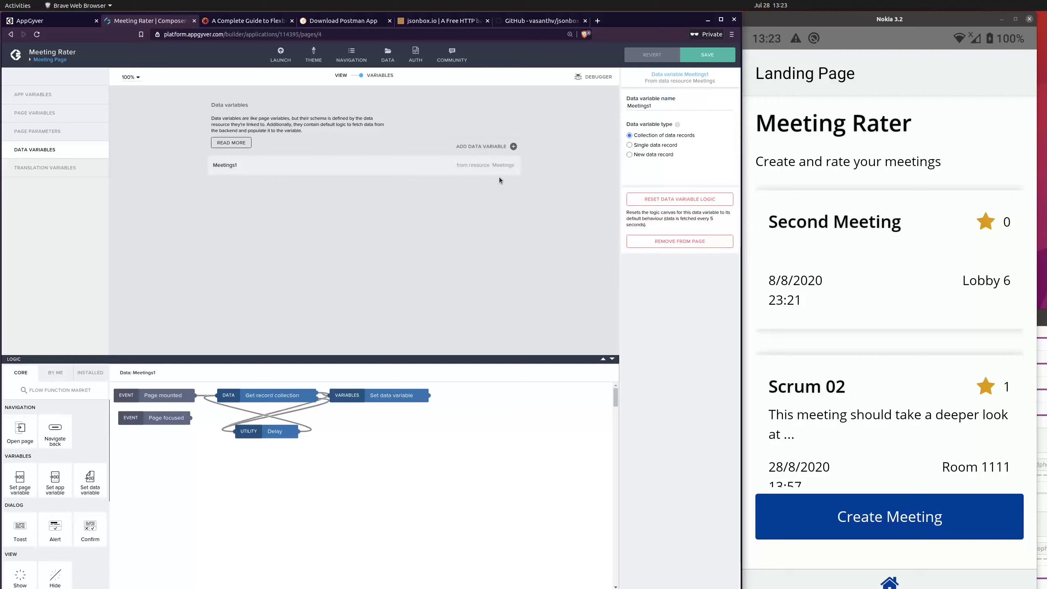
{"action": "left_click", "coordinate": [659, 145]}
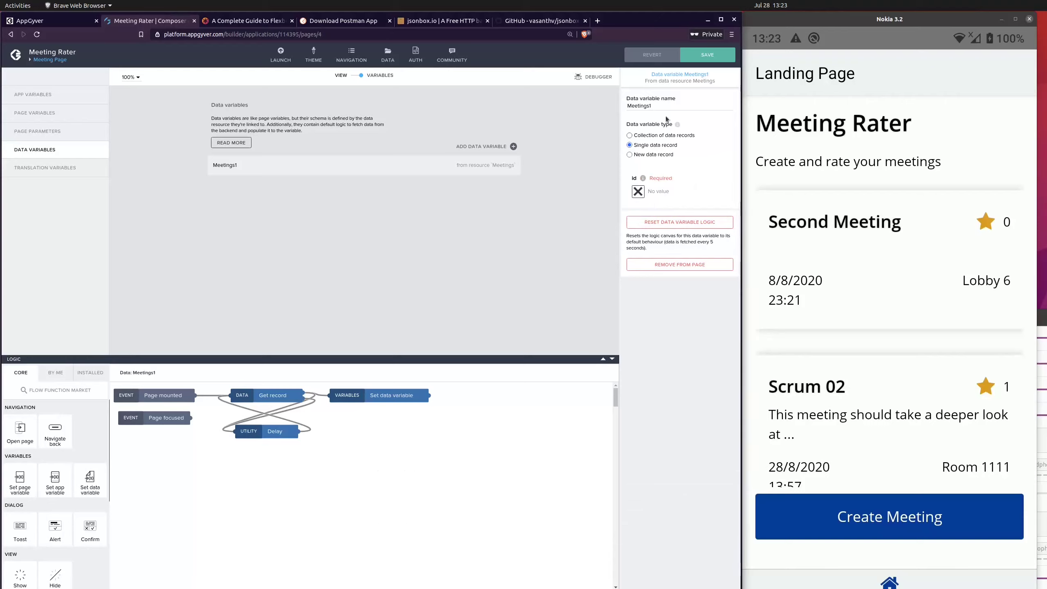
{"action": "left_click", "coordinate": [695, 61]}
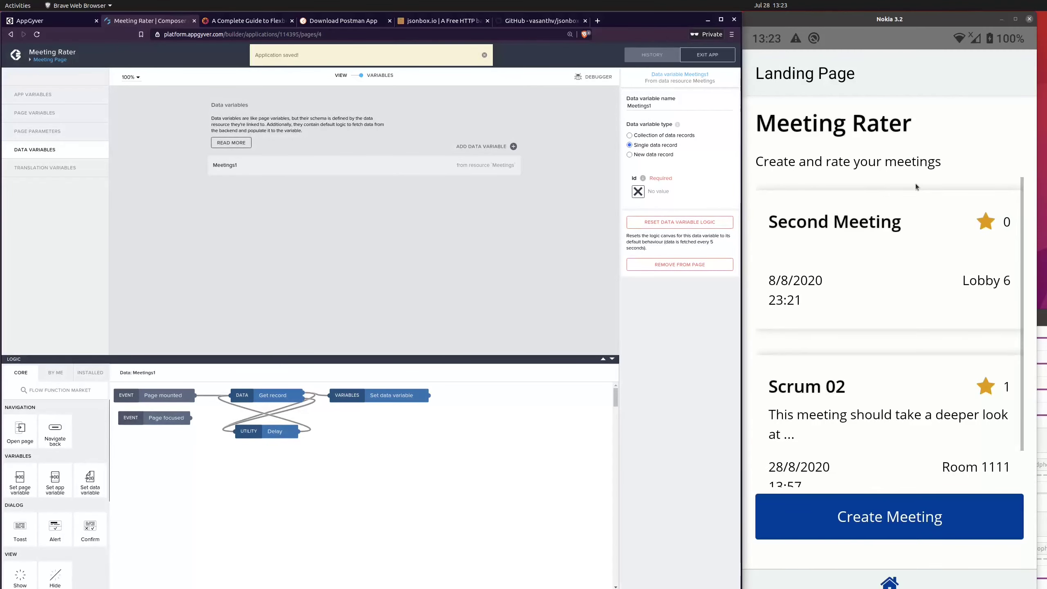
{"action": "left_click", "coordinate": [933, 174]}
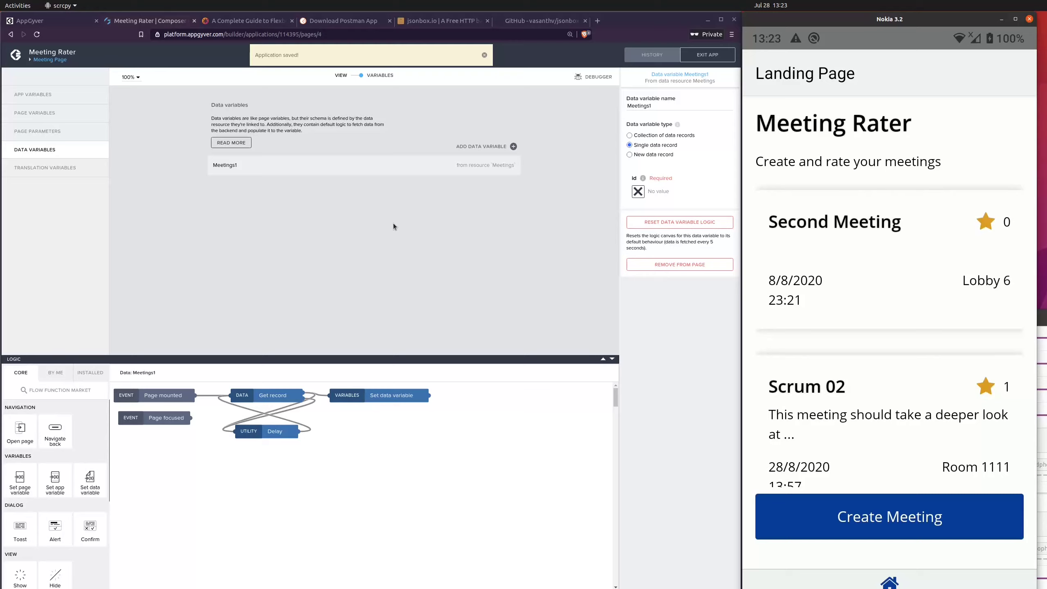
{"action": "left_click", "coordinate": [484, 56]}
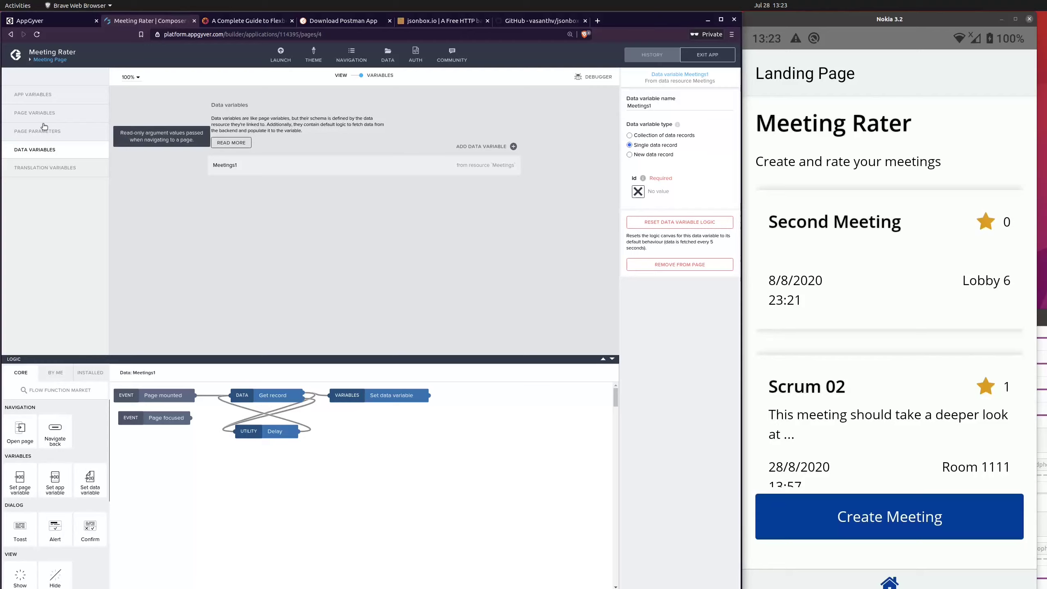
Step: Add a text page parameter named meetingID to Meeting Page and save the app
{"action": "left_click", "coordinate": [32, 132]}
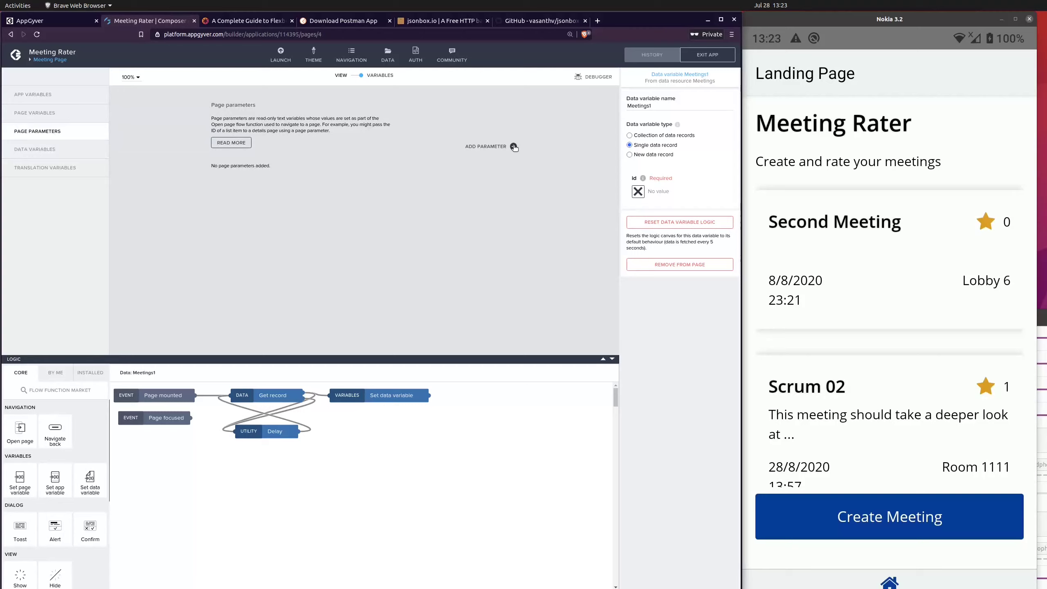
{"action": "left_click", "coordinate": [513, 146]}
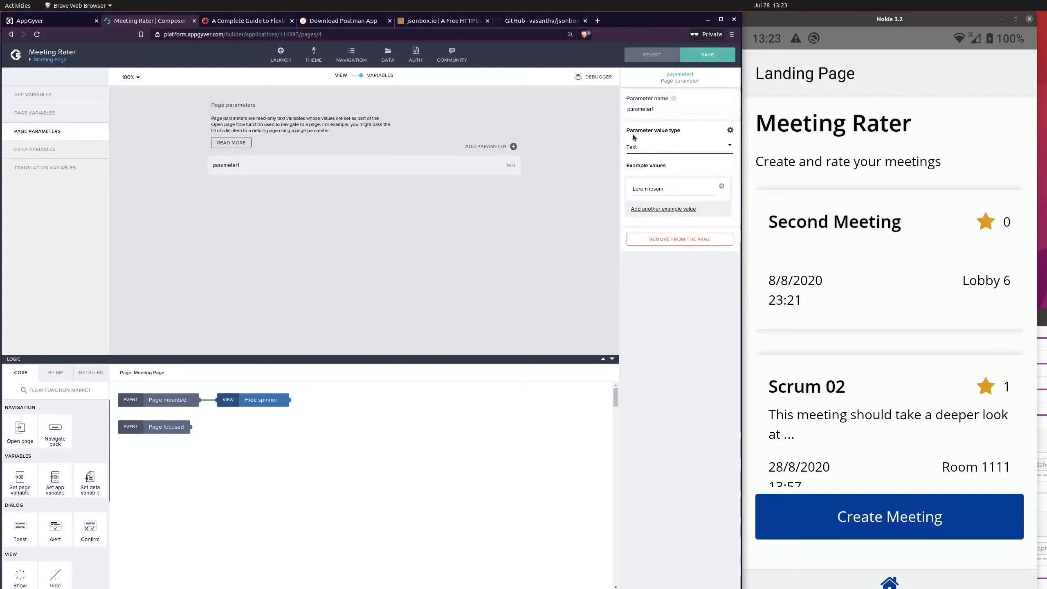
{"action": "double_click", "coordinate": [646, 110]}
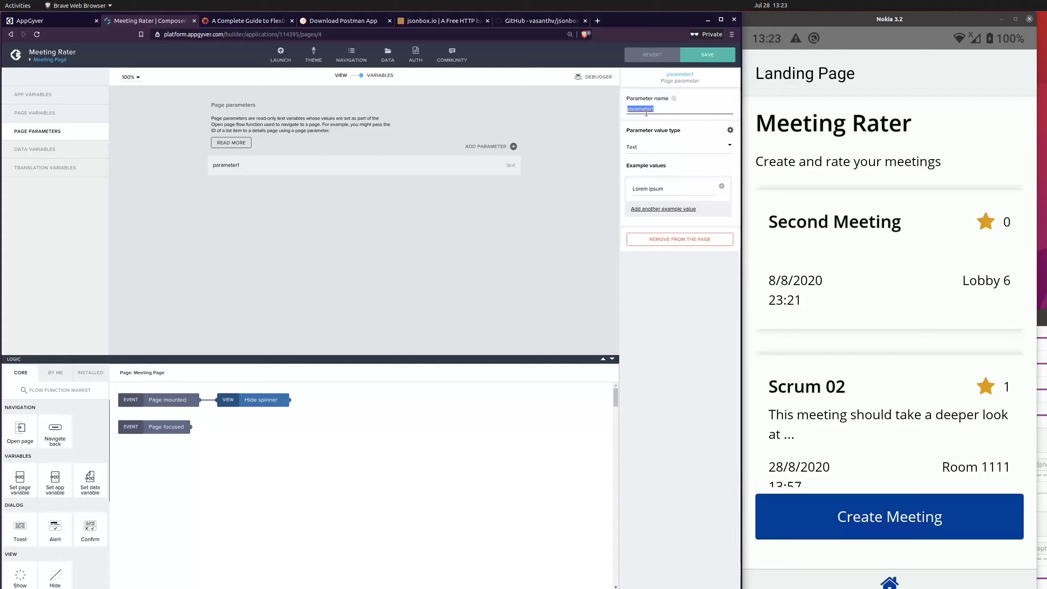
{"action": "type", "text": "m"}
{"action": "key", "text": "BackSpace"}
{"action": "key", "text": "BackSpace"}
{"action": "key", "text": "BackSpace"}
{"action": "type", "text": "etings"}
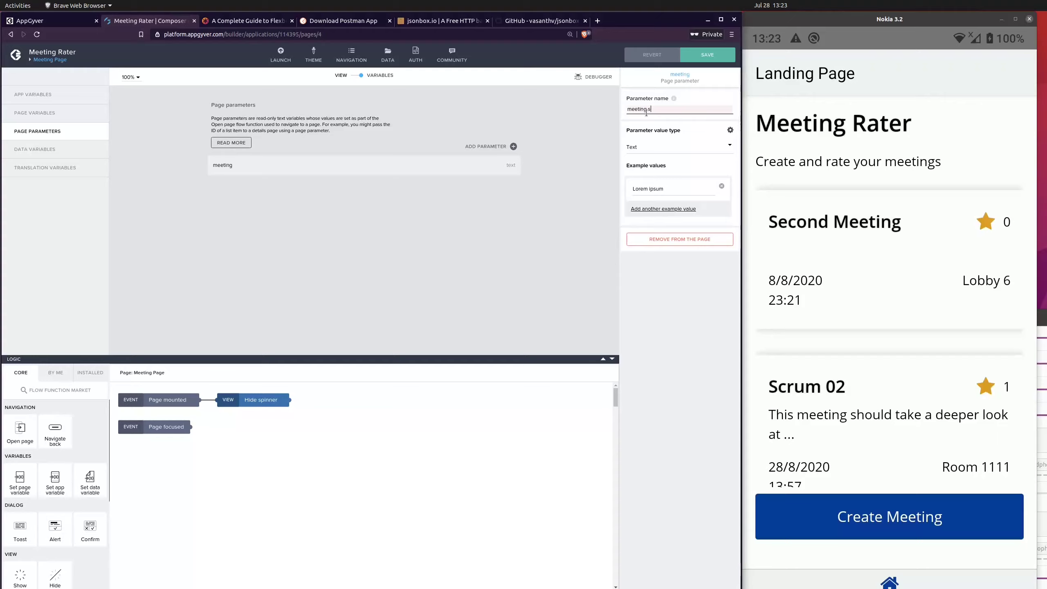
{"action": "key", "text": "BackSpace"}
{"action": "type", "text": "ID"}
{"action": "left_click", "coordinate": [708, 55]}
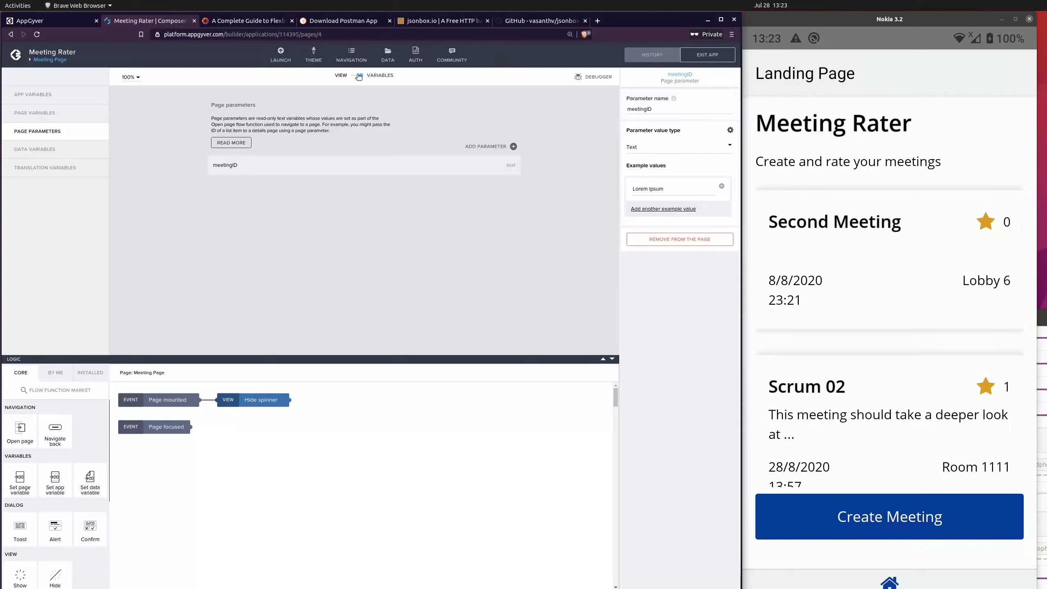
Step: Save the Meetings1 data variable with its id bound to the meetingID page parameter, and return to the page's layout view
{"action": "left_click", "coordinate": [35, 150]}
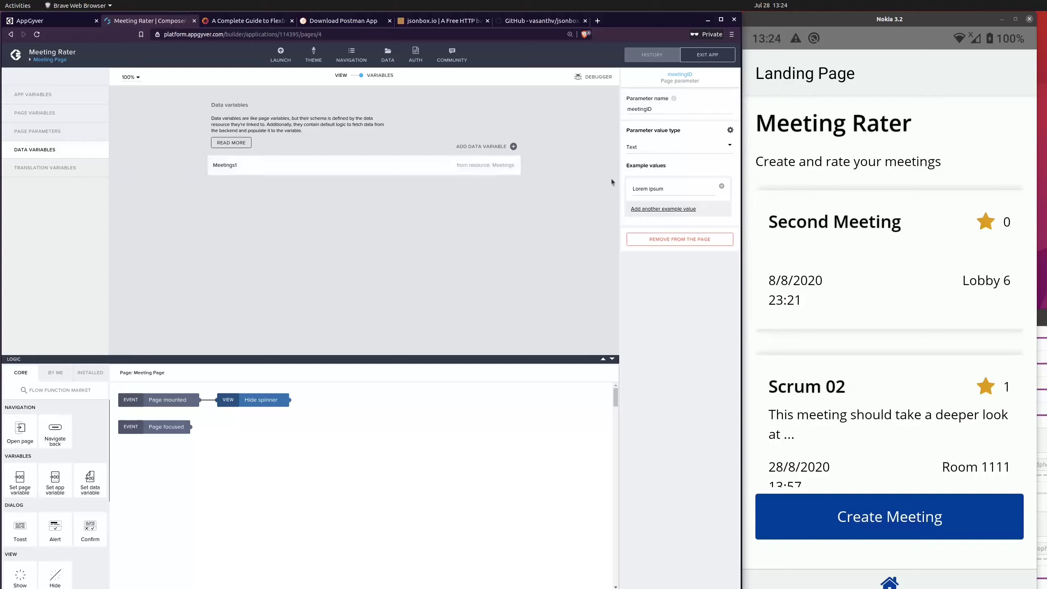
{"action": "left_click", "coordinate": [414, 167]}
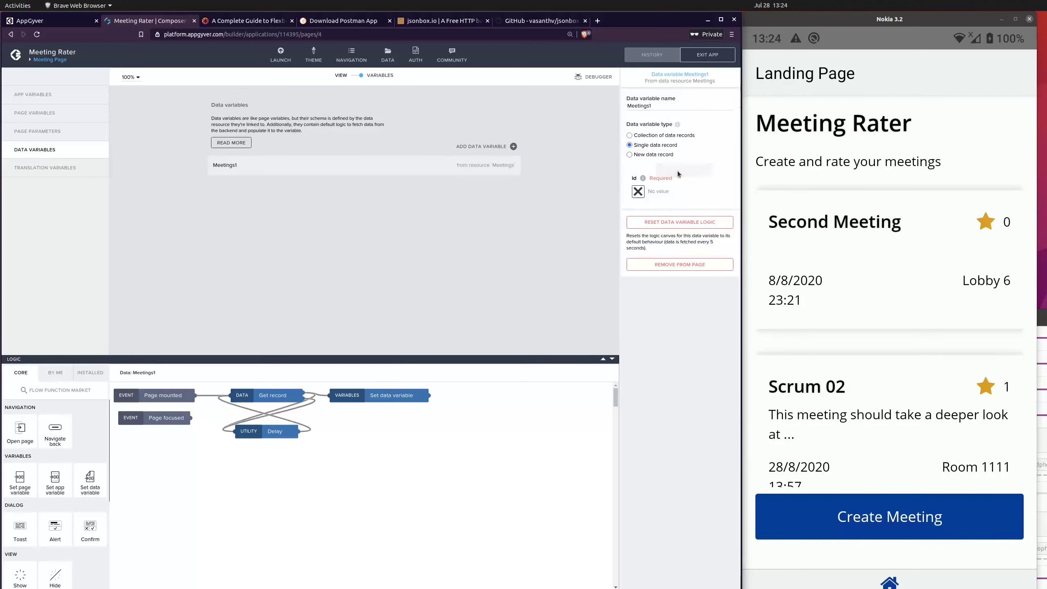
{"action": "left_click", "coordinate": [638, 192]}
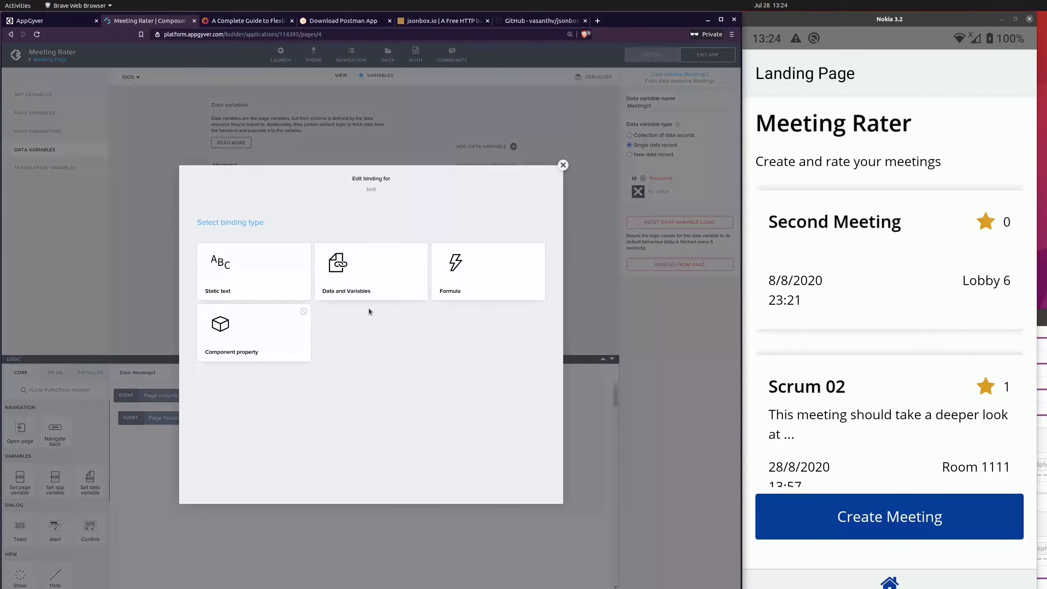
{"action": "left_click", "coordinate": [357, 294]}
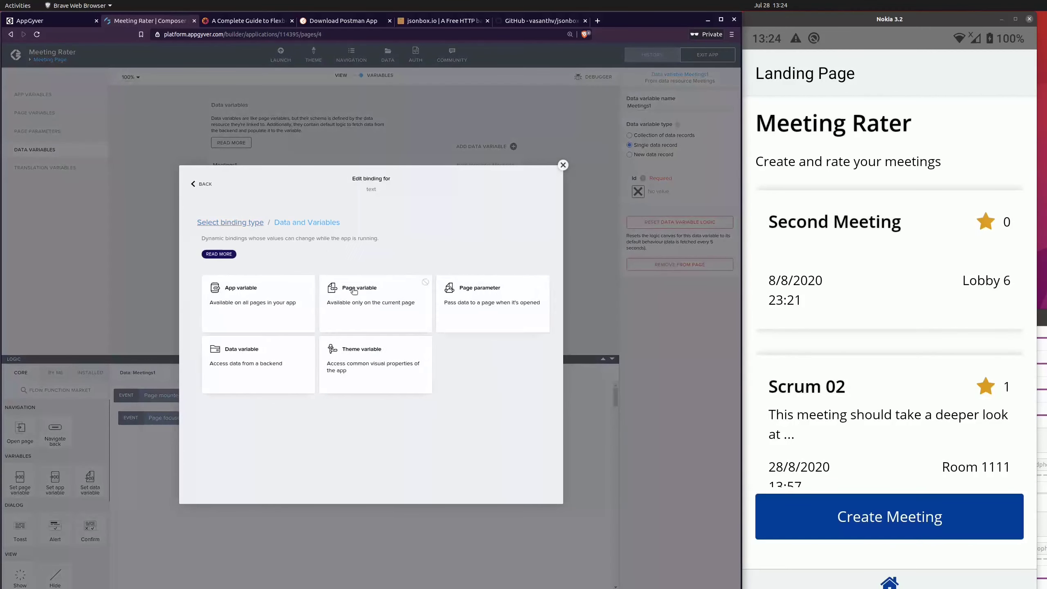
{"action": "left_click", "coordinate": [474, 293]}
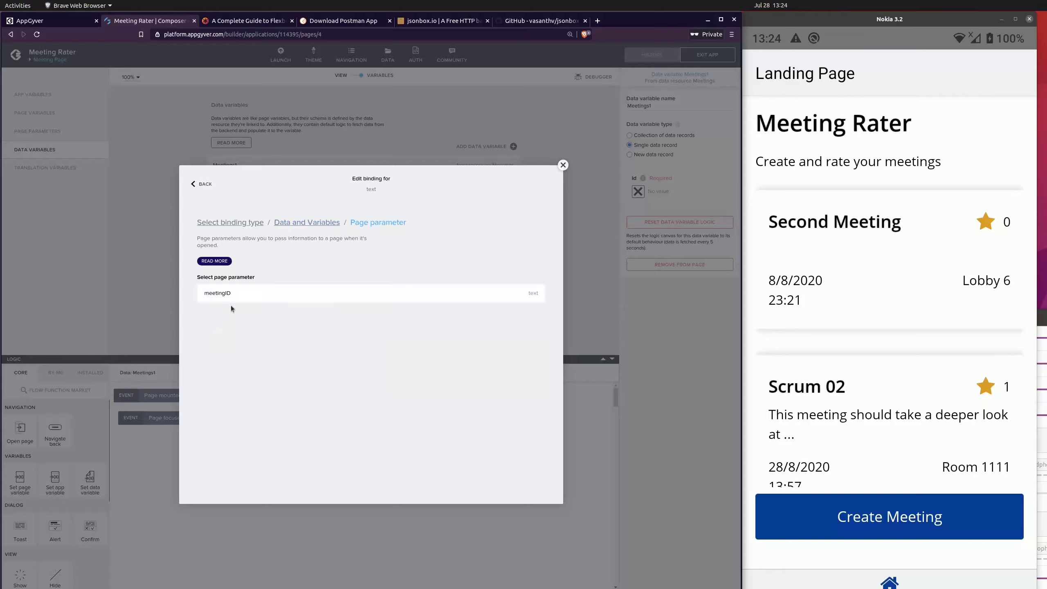
{"action": "left_click", "coordinate": [343, 291]}
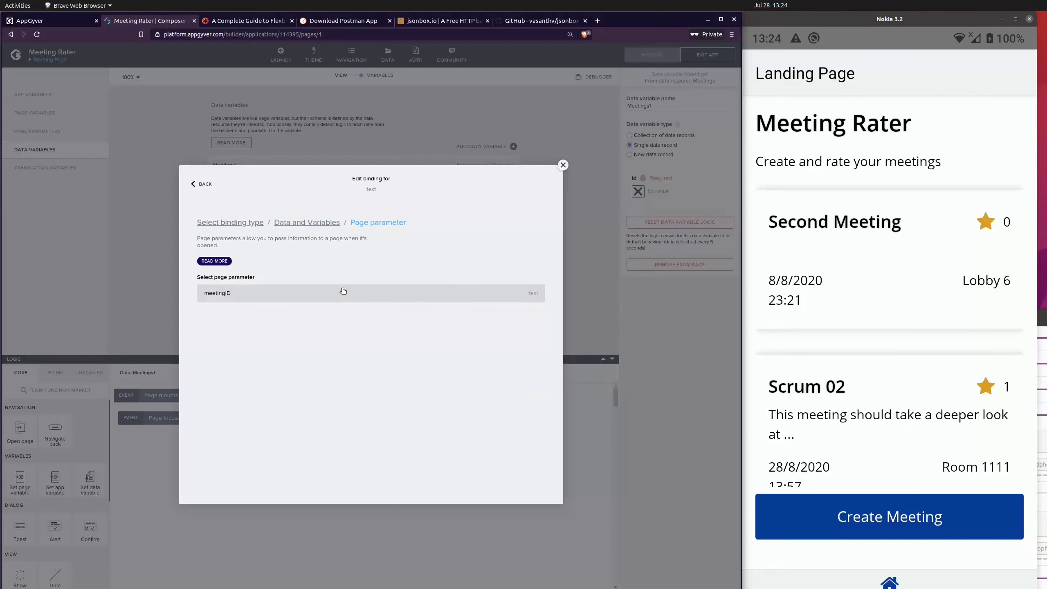
{"action": "left_click", "coordinate": [535, 328]}
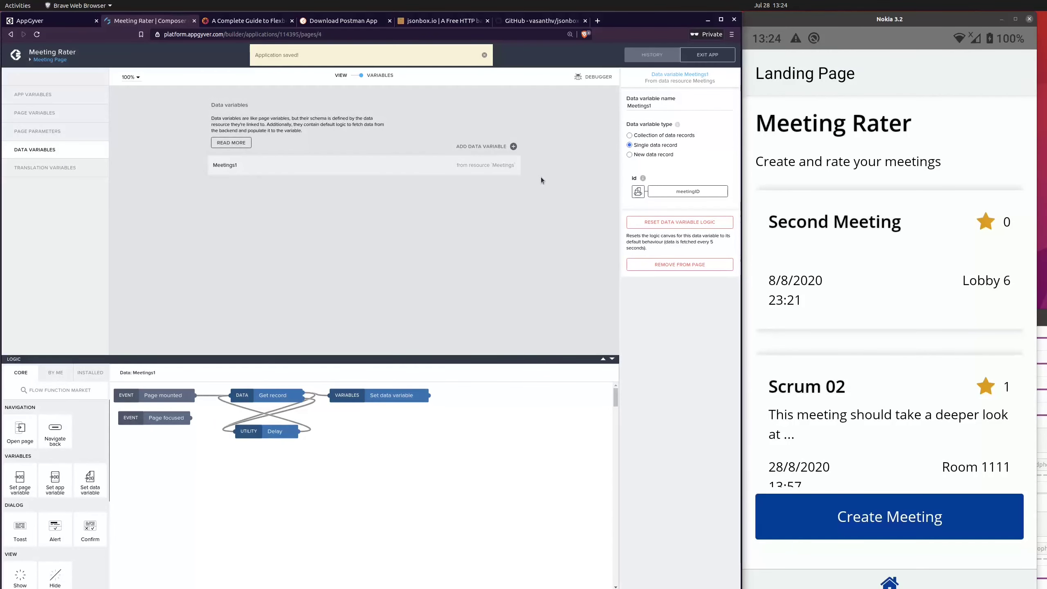
{"action": "left_click", "coordinate": [586, 142]}
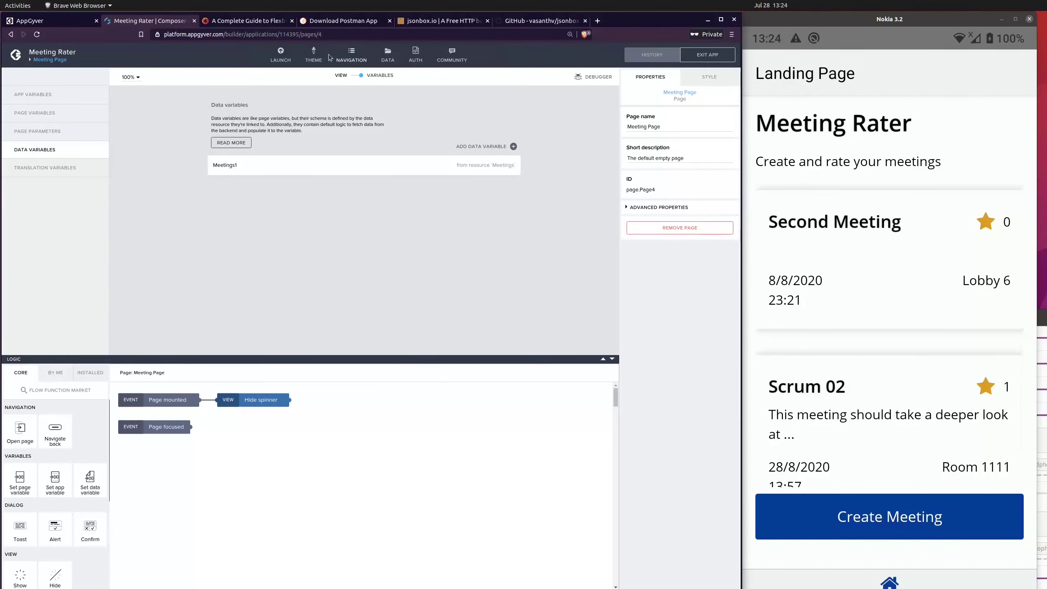
{"action": "left_click", "coordinate": [349, 79]}
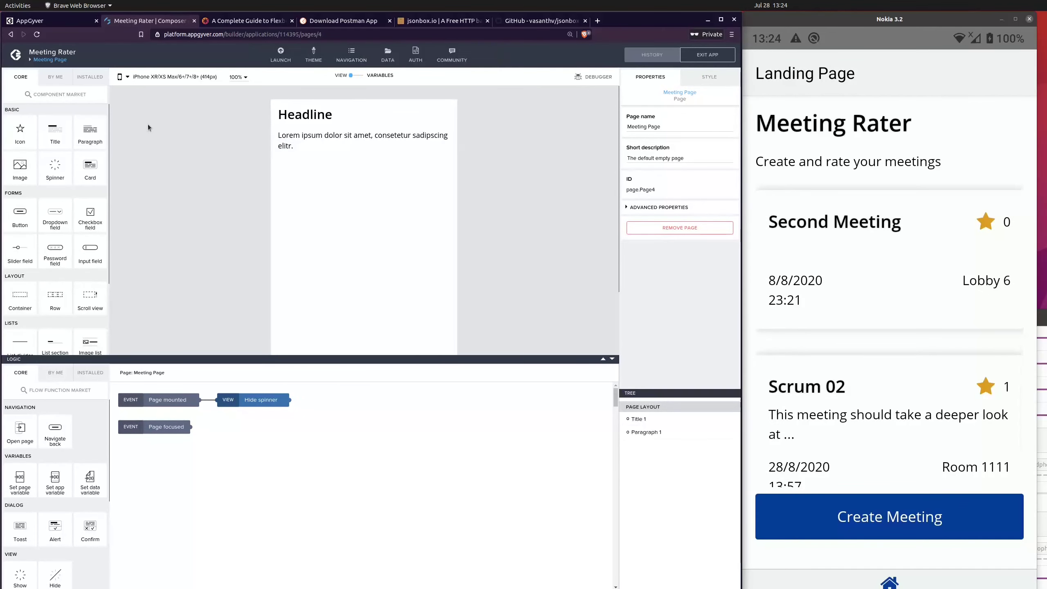
Step: Bind the content of the page's headline title to the name field of the Meetings1 data variable
{"action": "left_click", "coordinate": [352, 114]}
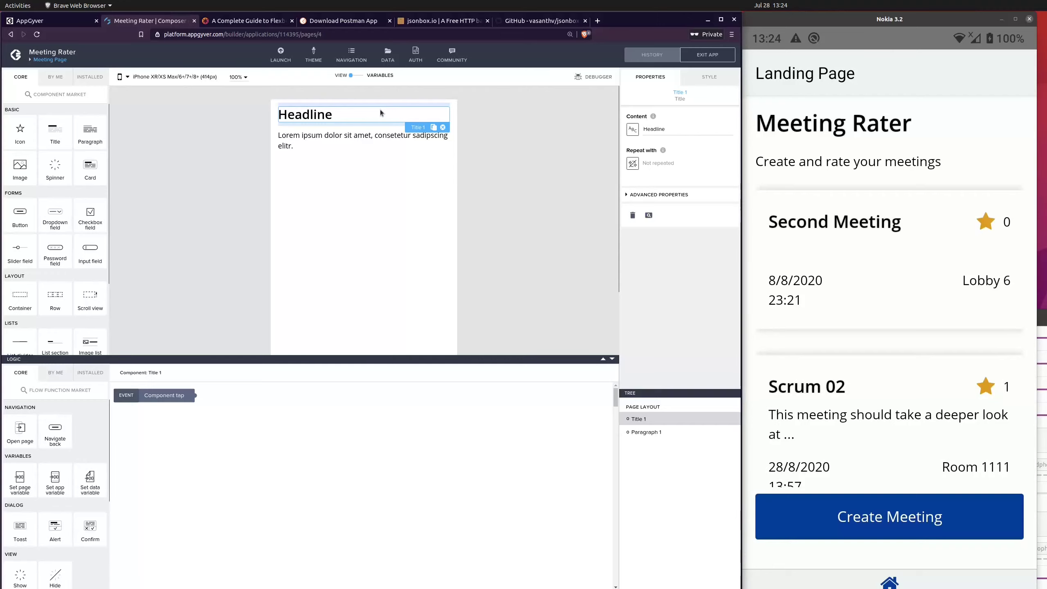
{"action": "left_click", "coordinate": [631, 130]}
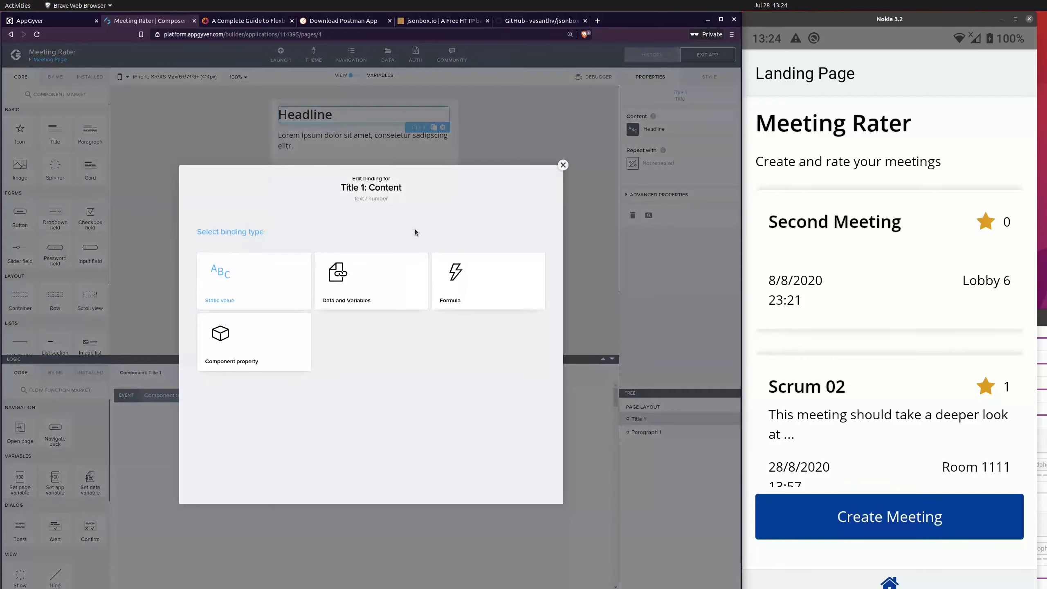
{"action": "left_click", "coordinate": [366, 276]}
{"action": "left_click", "coordinate": [235, 381]}
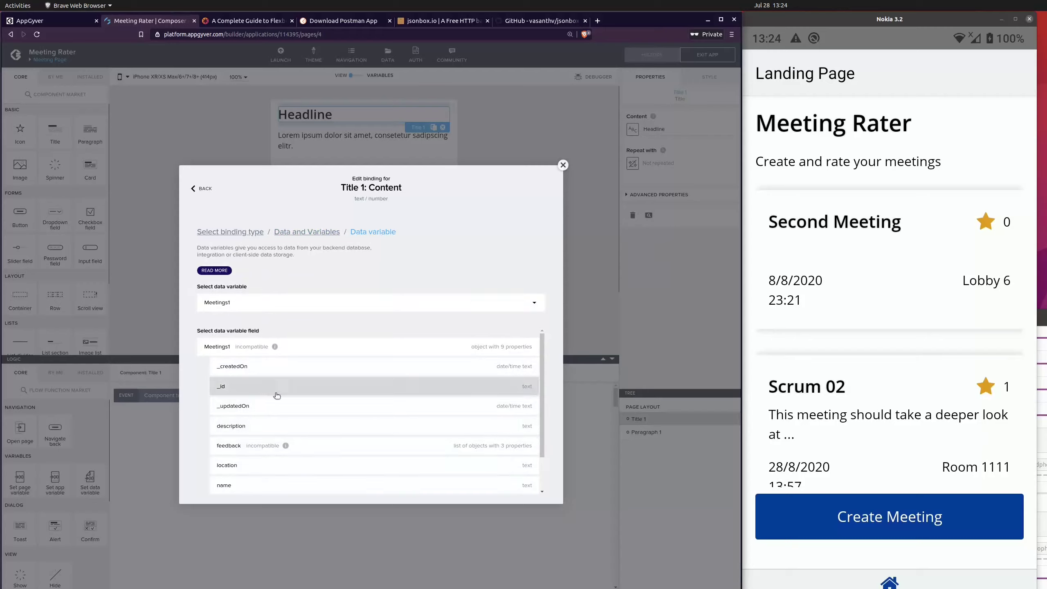
{"action": "scroll", "coordinate": [276, 397], "scroll_direction": "down", "scroll_amount": 2}
{"action": "left_click", "coordinate": [284, 442]}
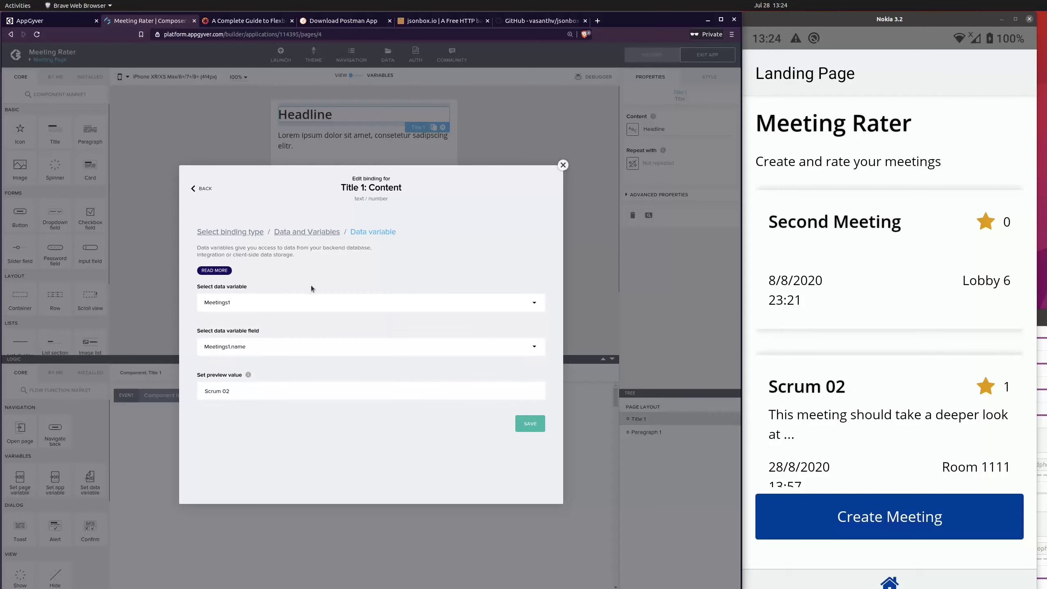
{"action": "left_click", "coordinate": [524, 424]}
Step: Bind the paragraph's content to the description field of the Meetings1 data variable and save the app
{"action": "left_click", "coordinate": [646, 432]}
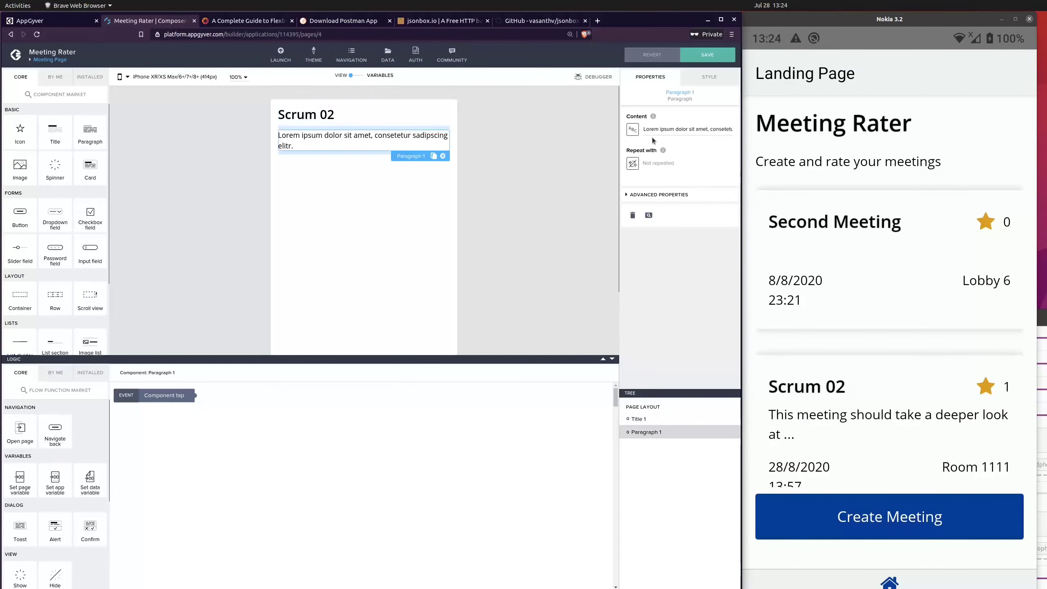
{"action": "left_click", "coordinate": [633, 130]}
{"action": "left_click", "coordinate": [367, 297]}
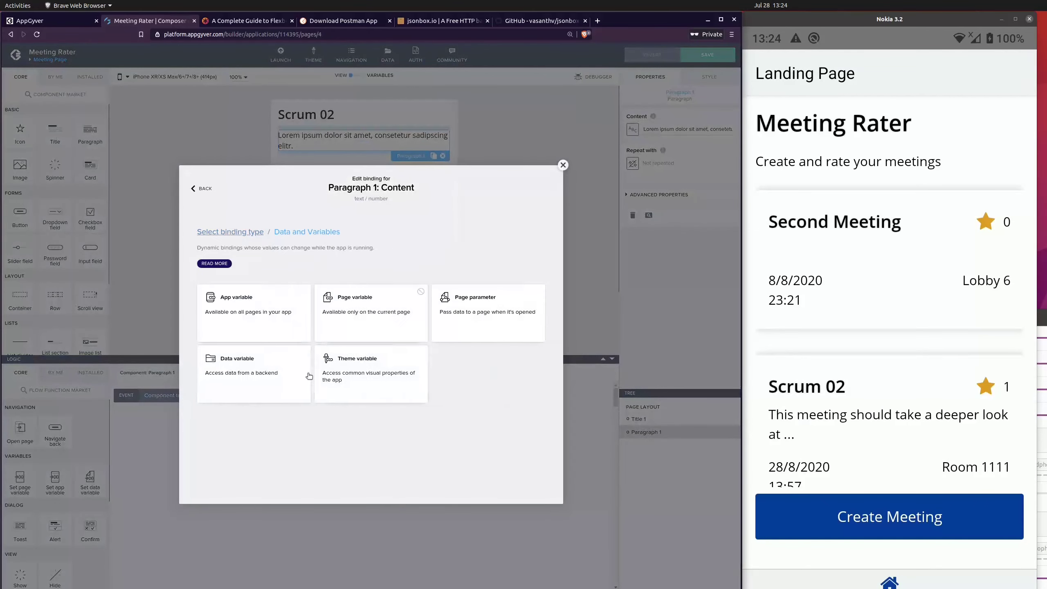
{"action": "left_click", "coordinate": [287, 365]}
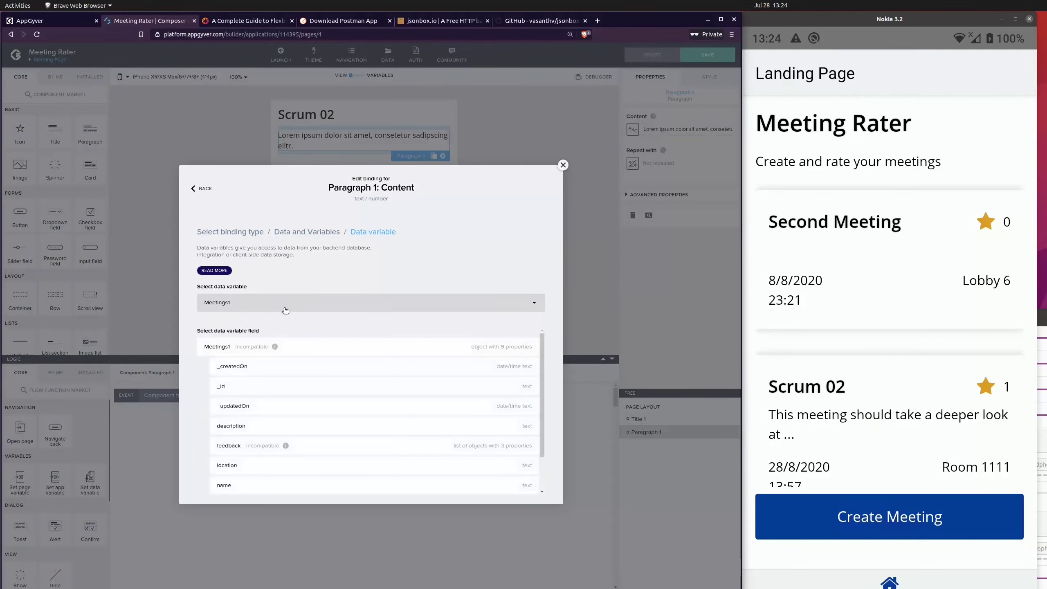
{"action": "scroll", "coordinate": [275, 385], "scroll_direction": "down", "scroll_amount": 2}
{"action": "left_click", "coordinate": [286, 385]}
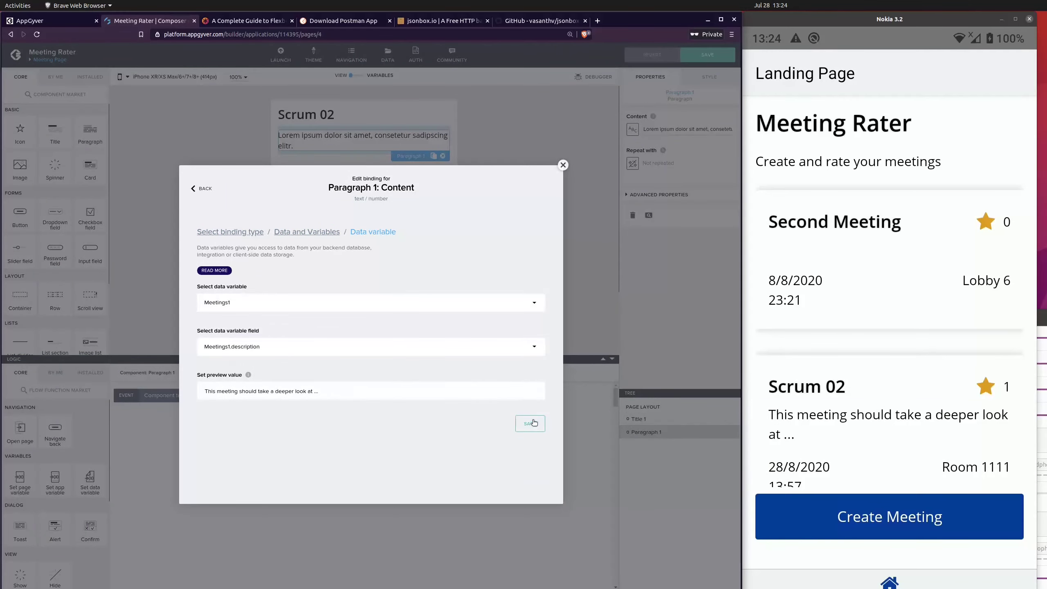
{"action": "left_click", "coordinate": [533, 423]}
{"action": "left_click", "coordinate": [691, 59]}
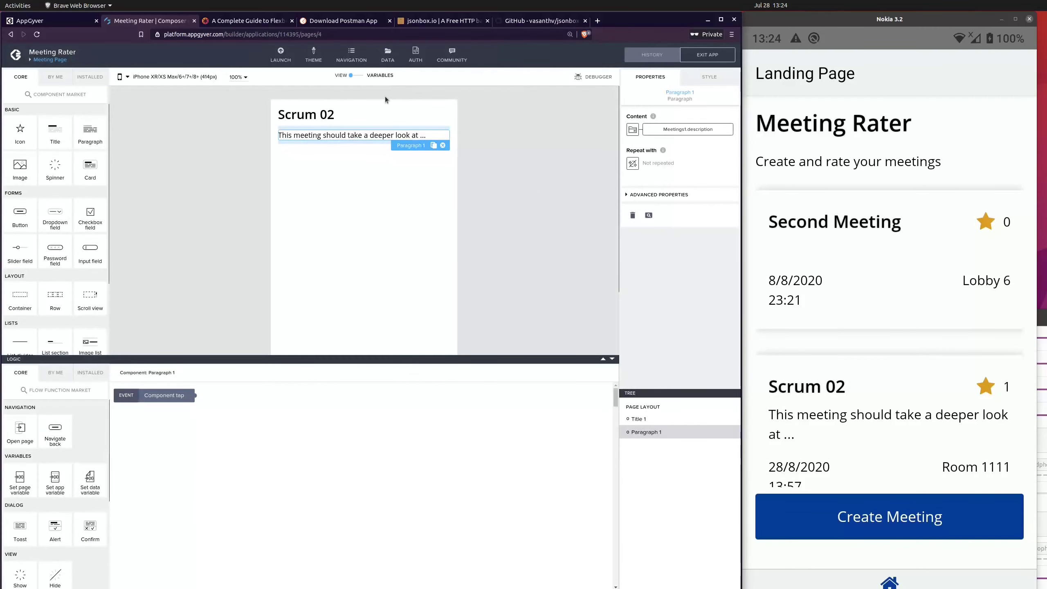
{"action": "left_click", "coordinate": [930, 135]}
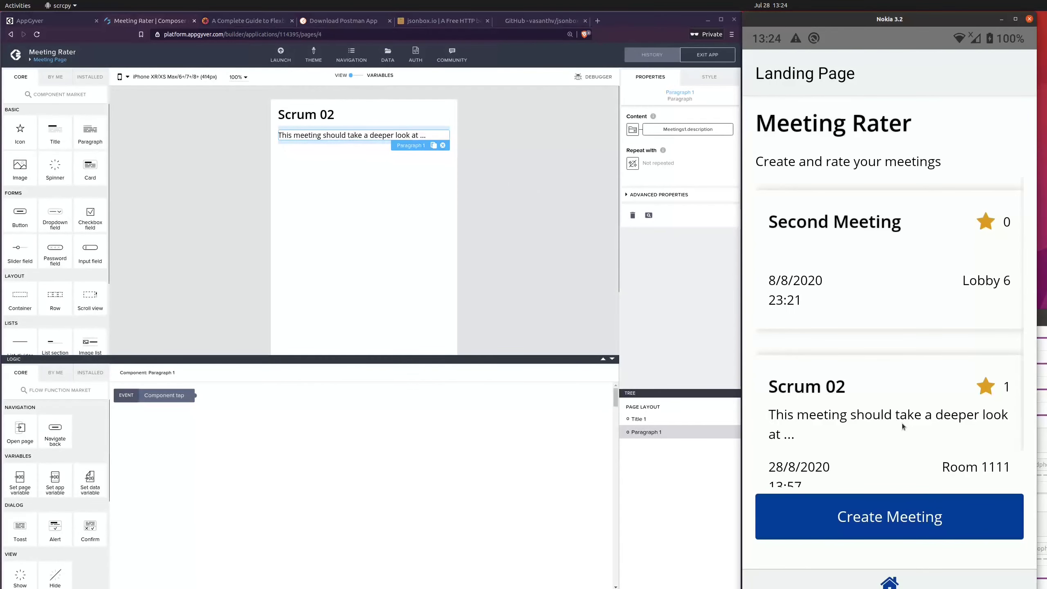
{"action": "scroll", "coordinate": [911, 285], "scroll_direction": "down", "scroll_amount": 1}
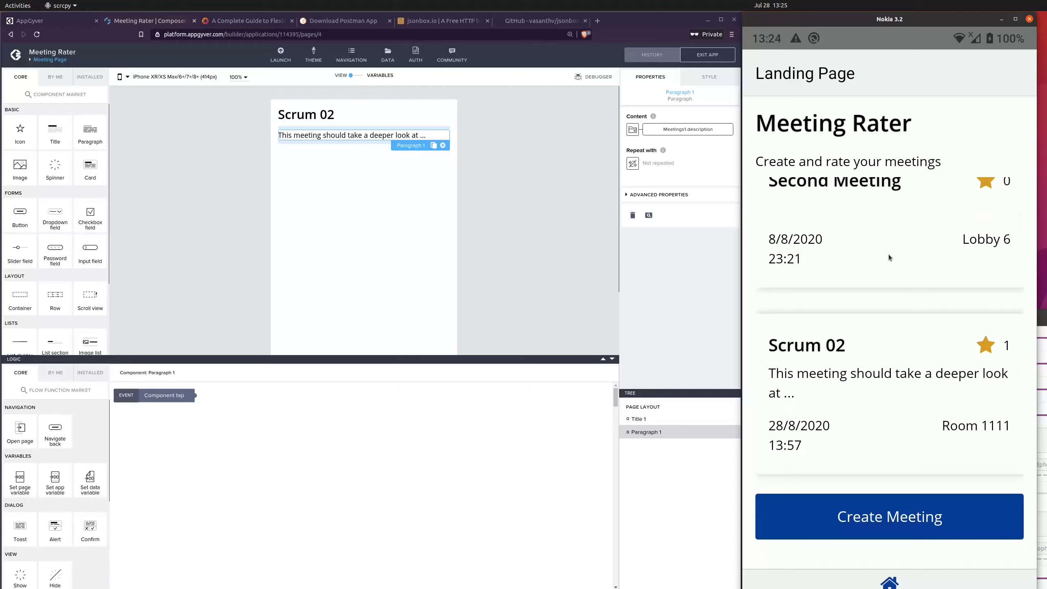
{"action": "scroll", "coordinate": [877, 230], "scroll_direction": "up", "scroll_amount": 1}
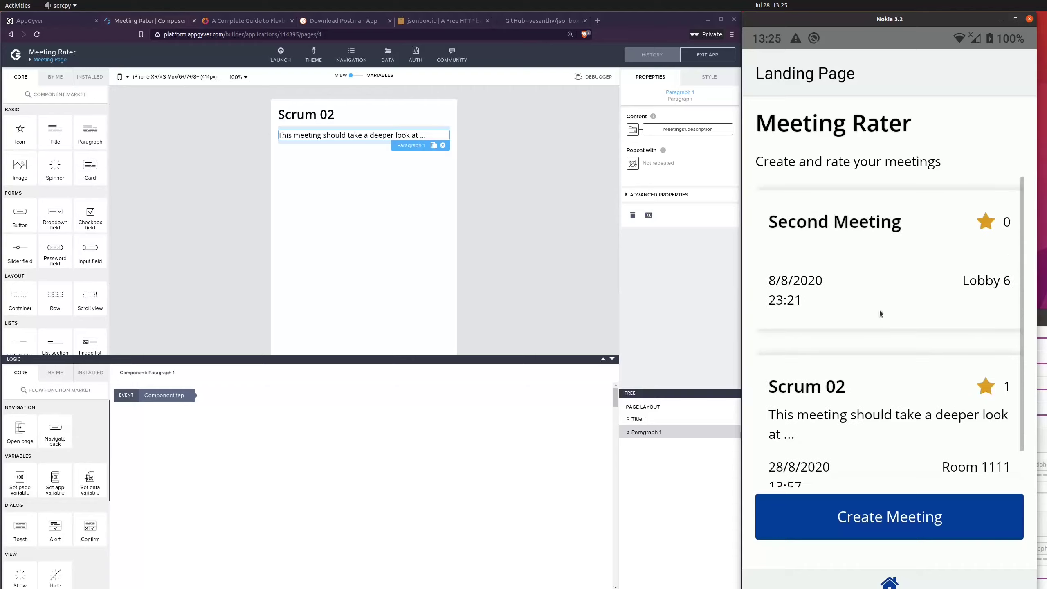
Step: On the Landing Page, add an Open page function to the meeting card's logic and connect the Component tap event to it
{"action": "left_click", "coordinate": [494, 198]}
{"action": "left_click", "coordinate": [50, 59]}
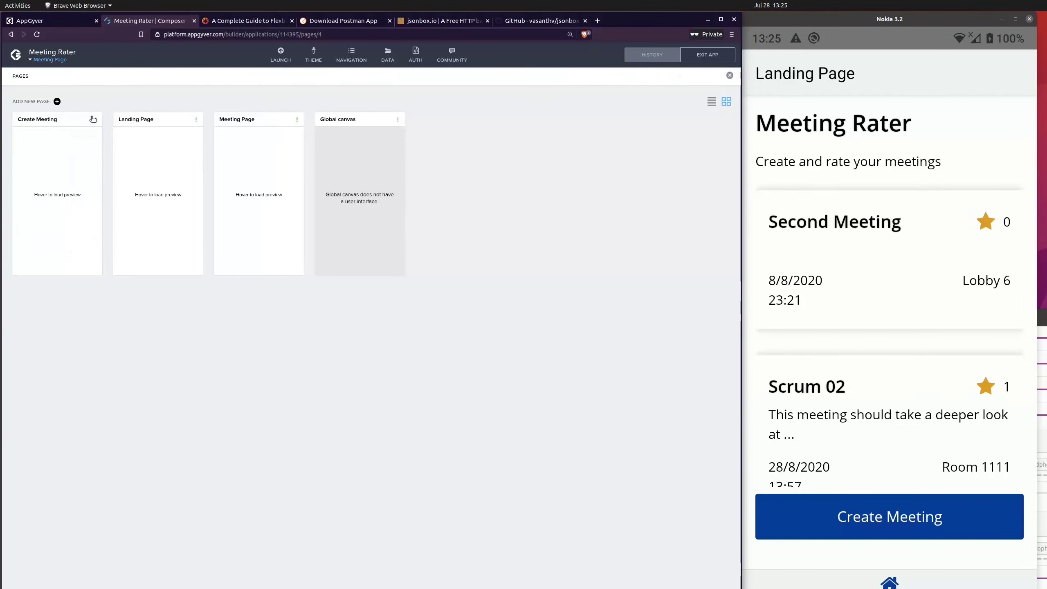
{"action": "left_click", "coordinate": [141, 155]}
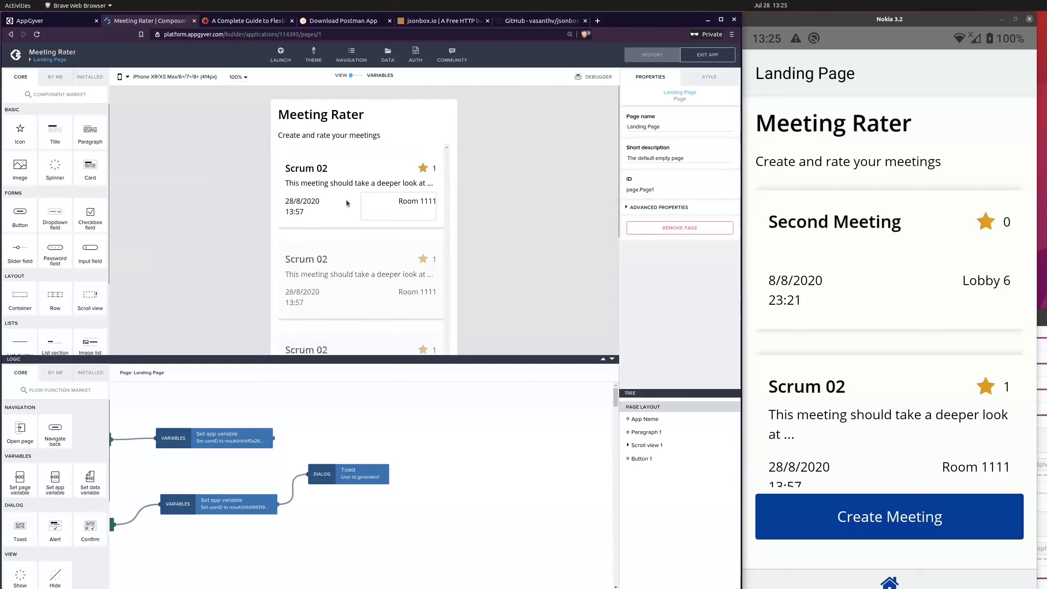
{"action": "left_click", "coordinate": [300, 157]}
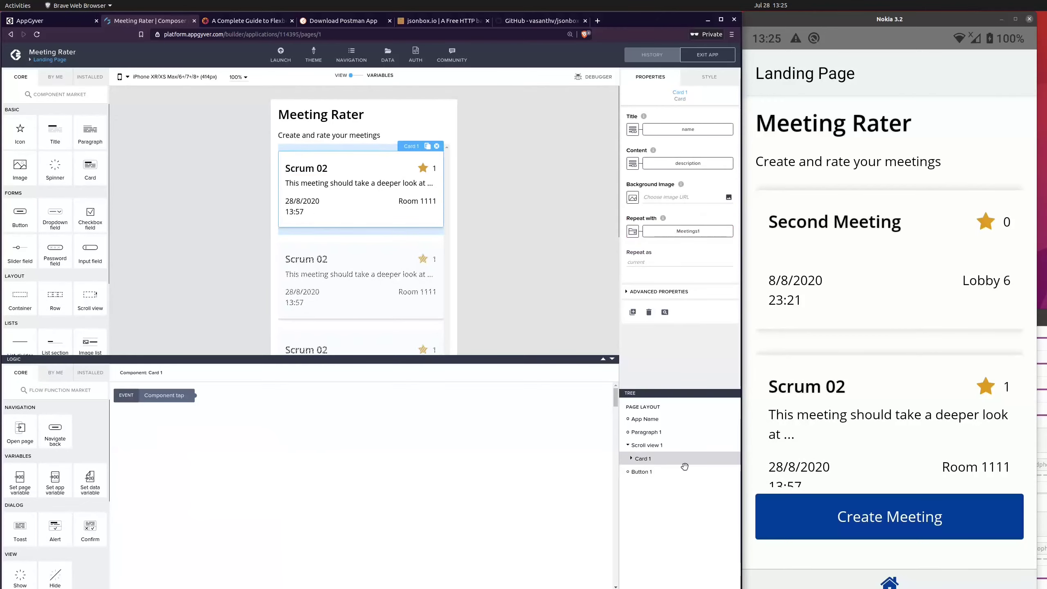
{"action": "left_click", "coordinate": [199, 403]}
{"action": "left_click_drag", "start_coordinate": [199, 403], "coordinate": [208, 409]}
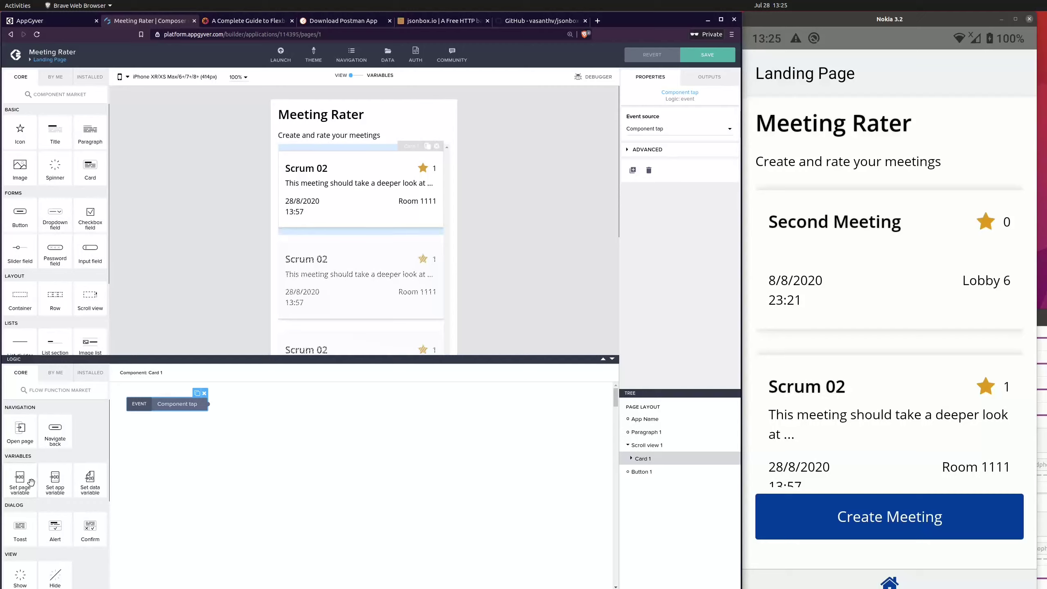
{"action": "left_click_drag", "start_coordinate": [31, 447], "coordinate": [336, 433]}
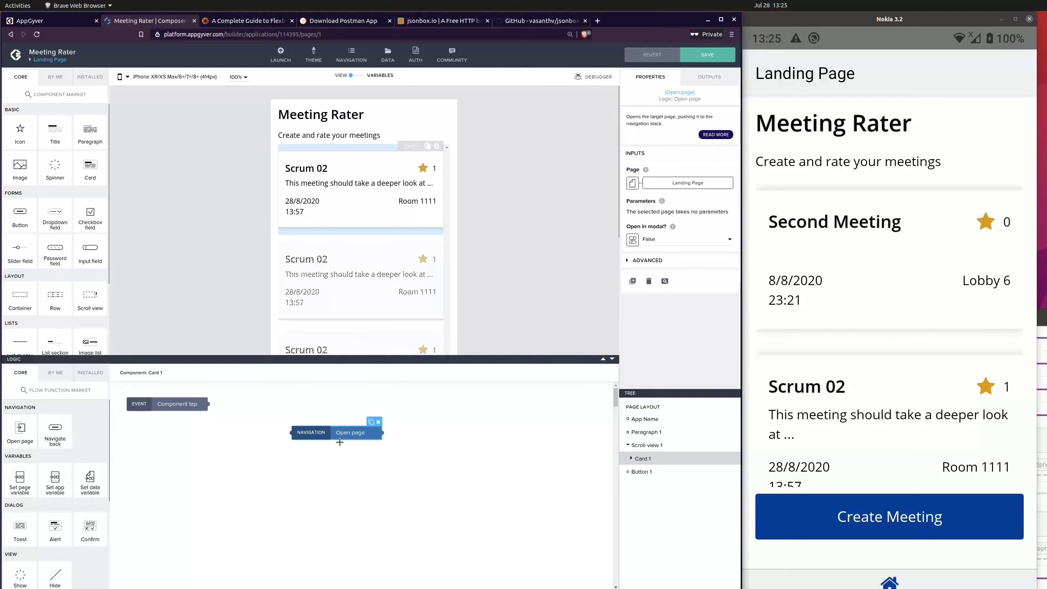
{"action": "left_click_drag", "start_coordinate": [208, 406], "coordinate": [312, 425]}
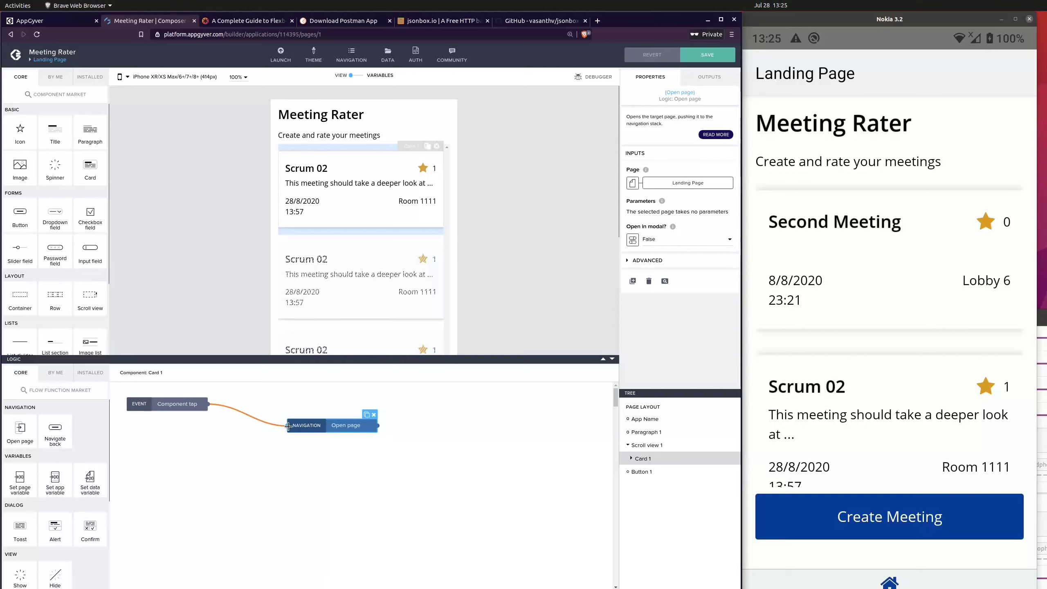
Step: Set the Open page function's target to Meeting Page
{"action": "left_click", "coordinate": [674, 186]}
{"action": "left_click", "coordinate": [362, 282]}
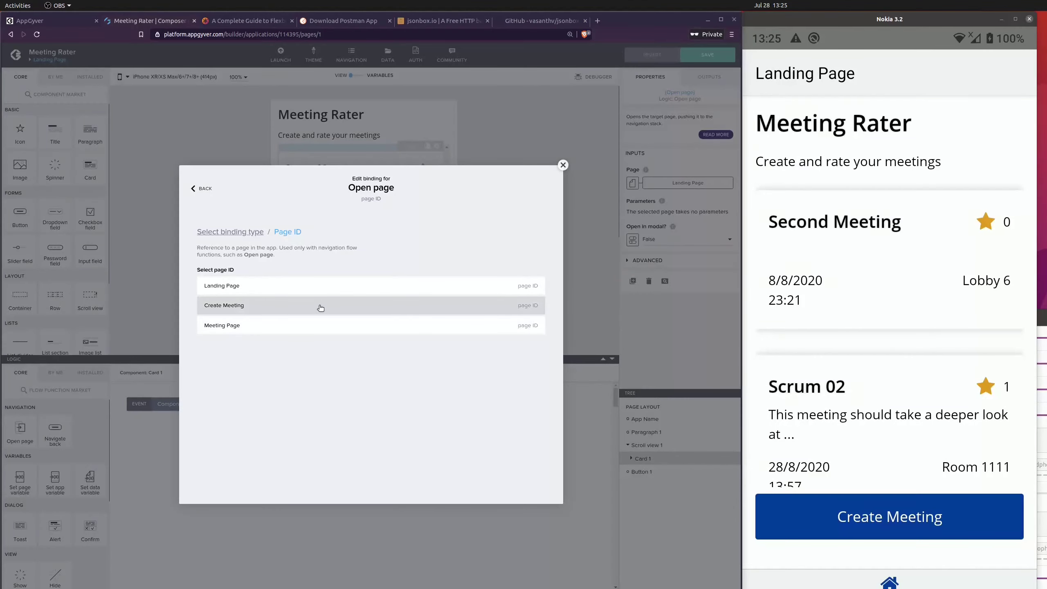
{"action": "left_click", "coordinate": [323, 328]}
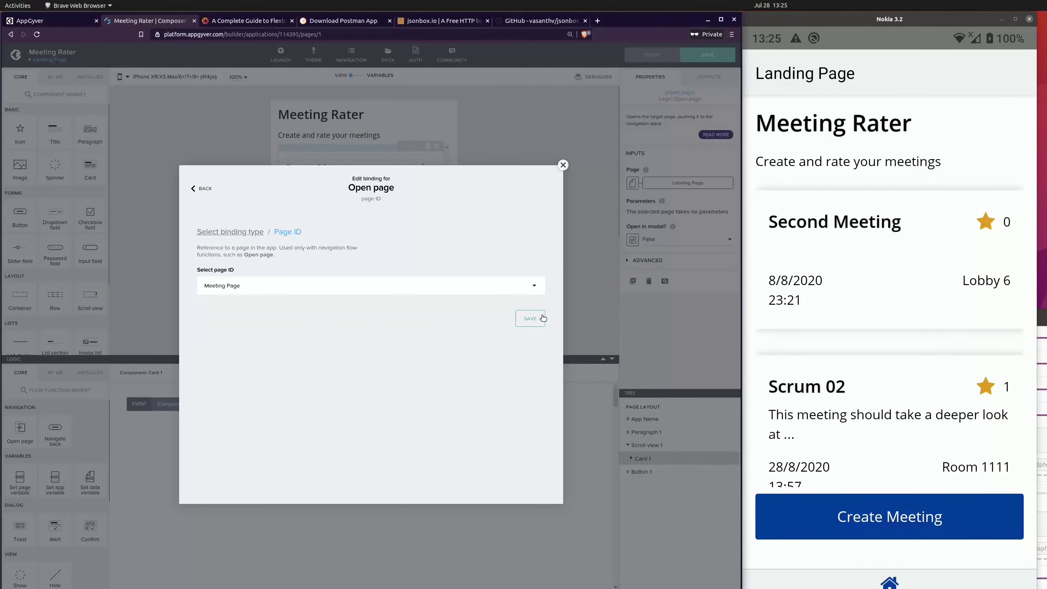
{"action": "left_click", "coordinate": [540, 318]}
{"action": "left_click_drag", "start_coordinate": [339, 426], "coordinate": [343, 436]}
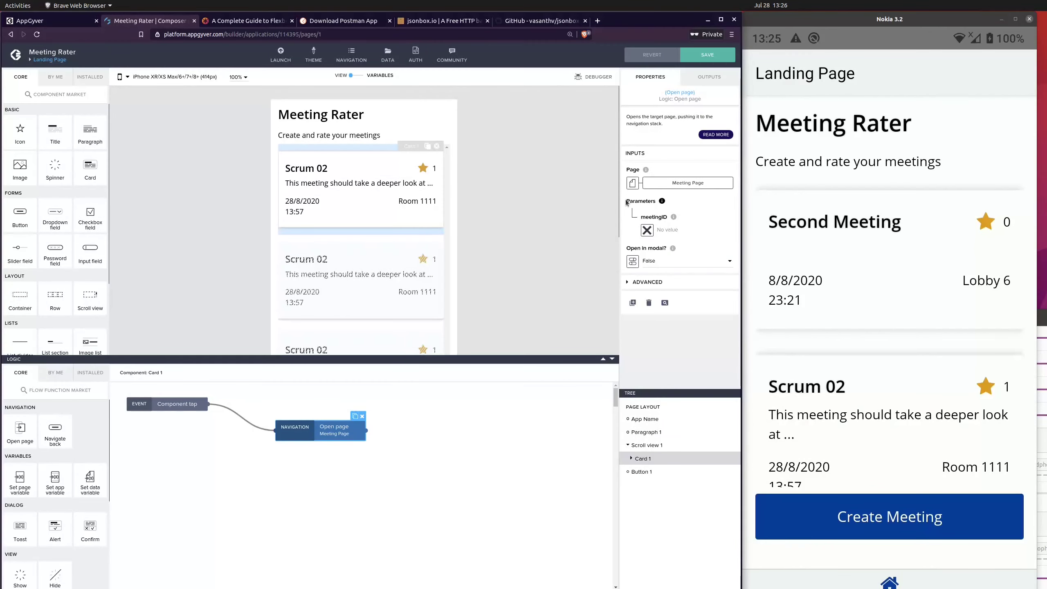
Step: Bind the Open page function's meetingID parameter to the _id property of the current repeat item and save the app
{"action": "left_click", "coordinate": [646, 231]}
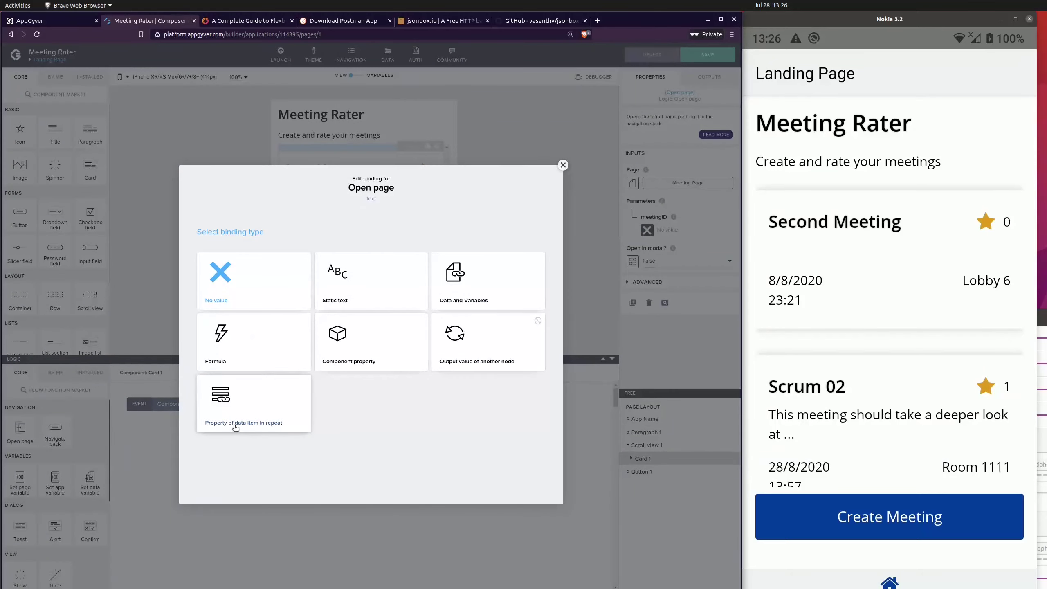
{"action": "left_click", "coordinate": [268, 417]}
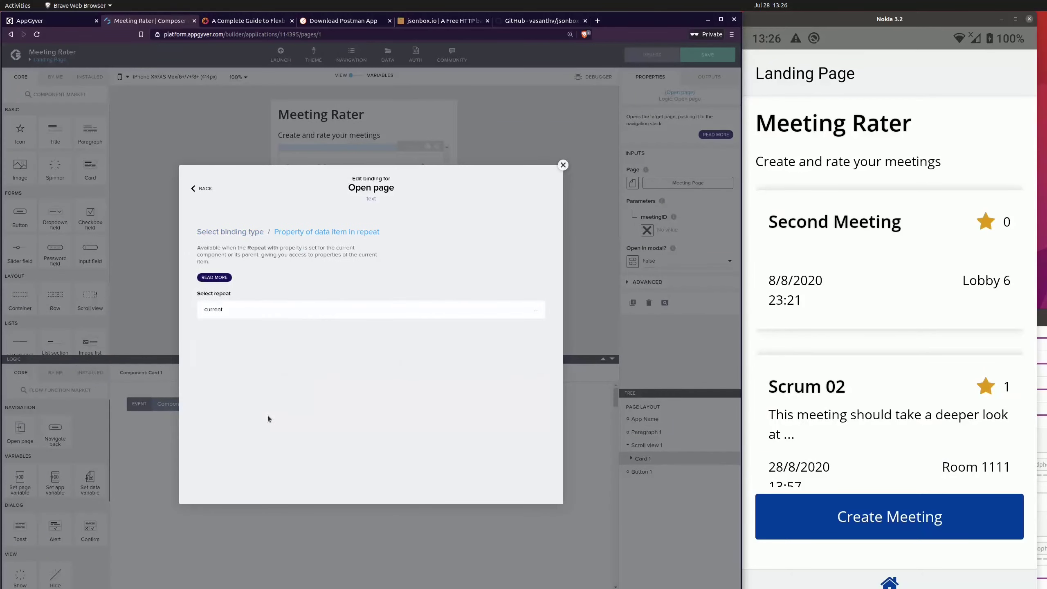
{"action": "left_click", "coordinate": [272, 310]}
{"action": "left_click", "coordinate": [271, 354]}
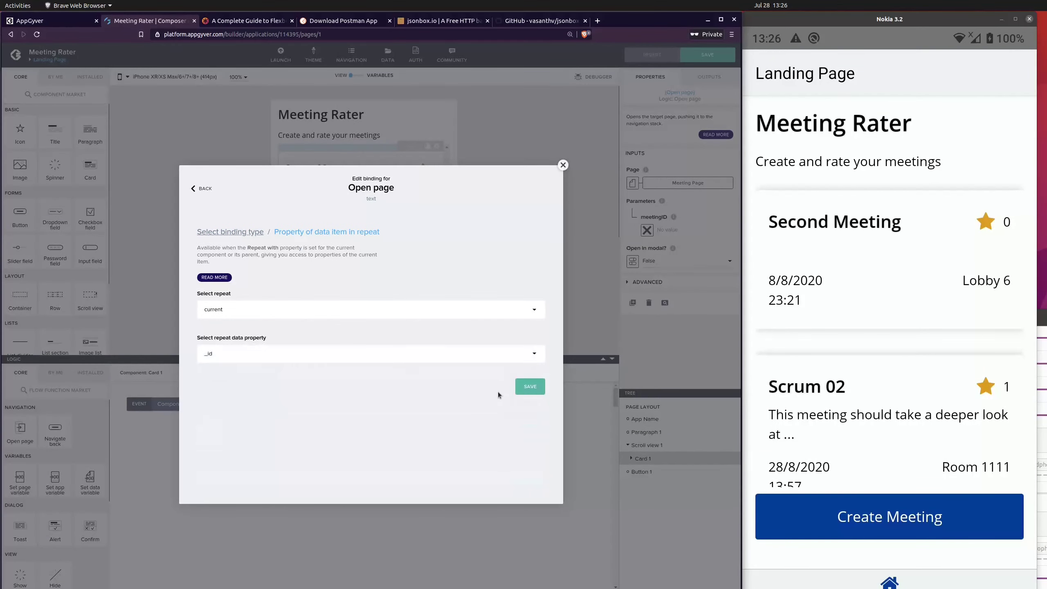
{"action": "left_click", "coordinate": [530, 386]}
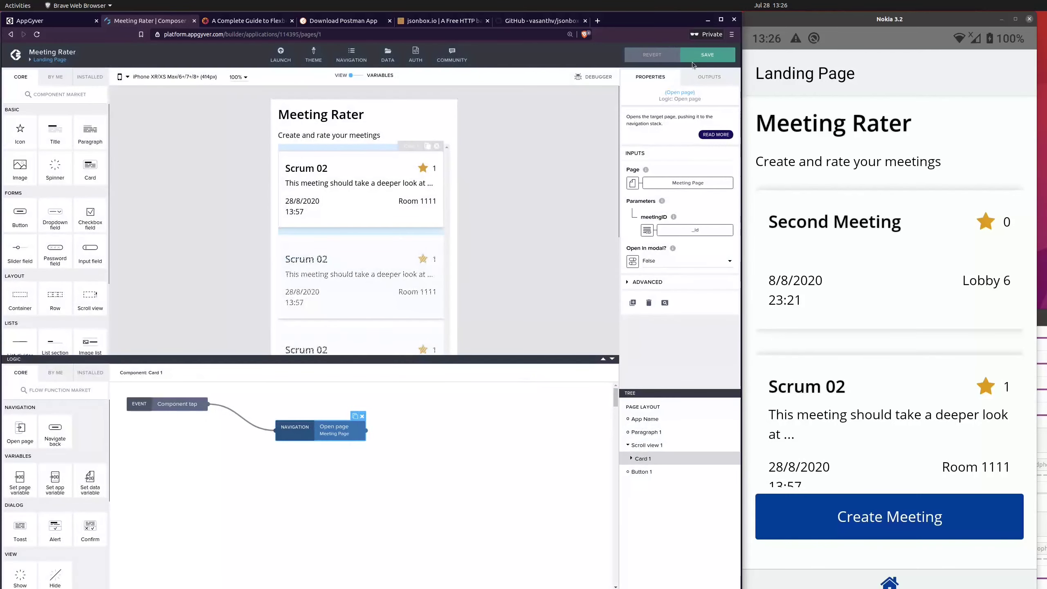
{"action": "left_click", "coordinate": [692, 61]}
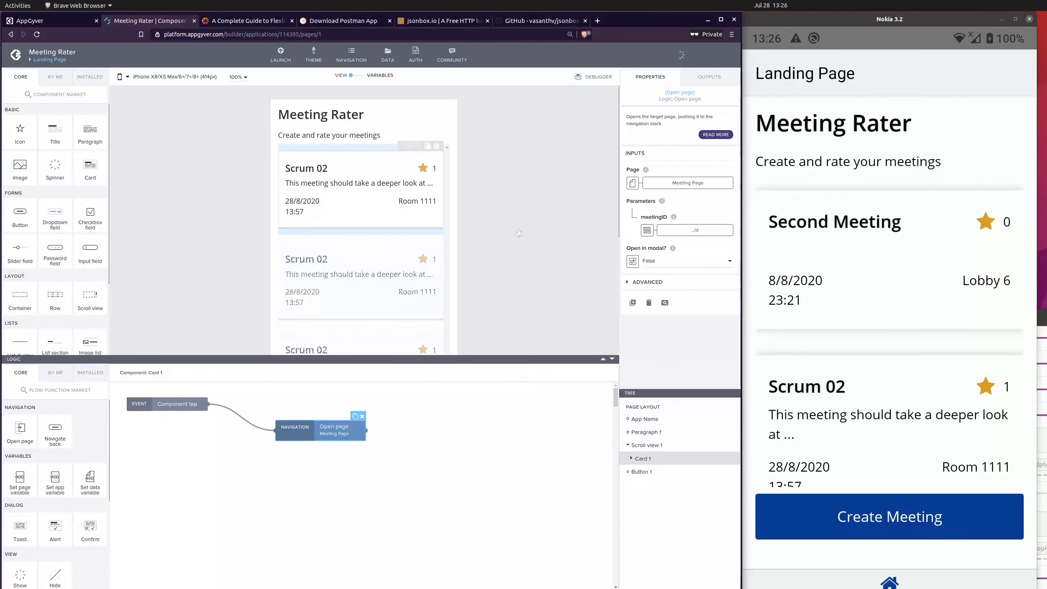
{"action": "left_click", "coordinate": [470, 255]}
Step: Test the card navigation on the mirrored phone by opening the Second Meeting and Scrum 02 cards from the Landing Page
{"action": "left_click", "coordinate": [905, 74]}
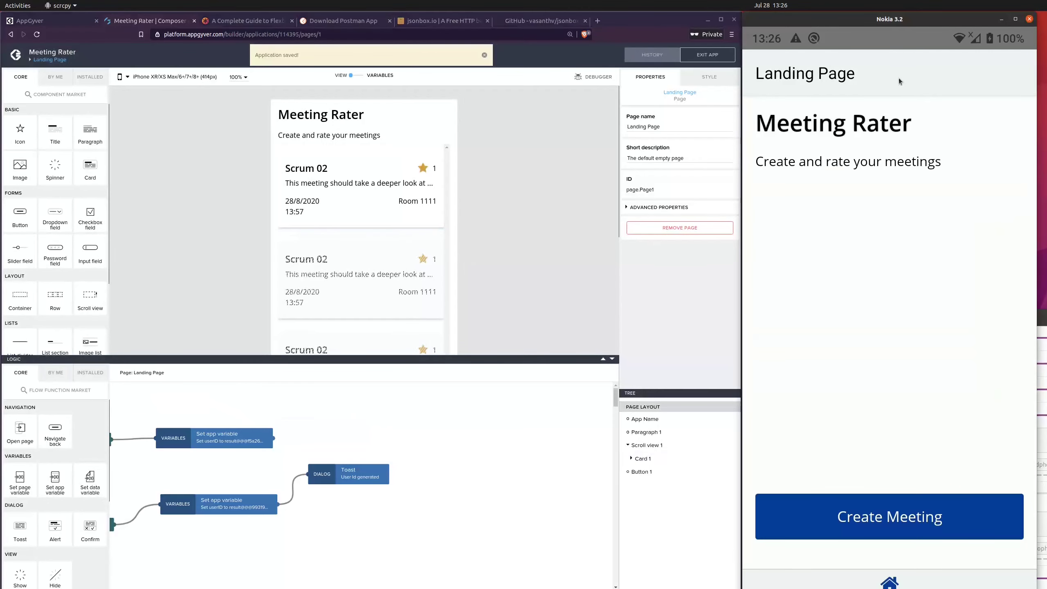
{"action": "scroll", "coordinate": [865, 324], "scroll_direction": "down", "scroll_amount": 2}
{"action": "scroll", "coordinate": [881, 354], "scroll_direction": "up", "scroll_amount": 2}
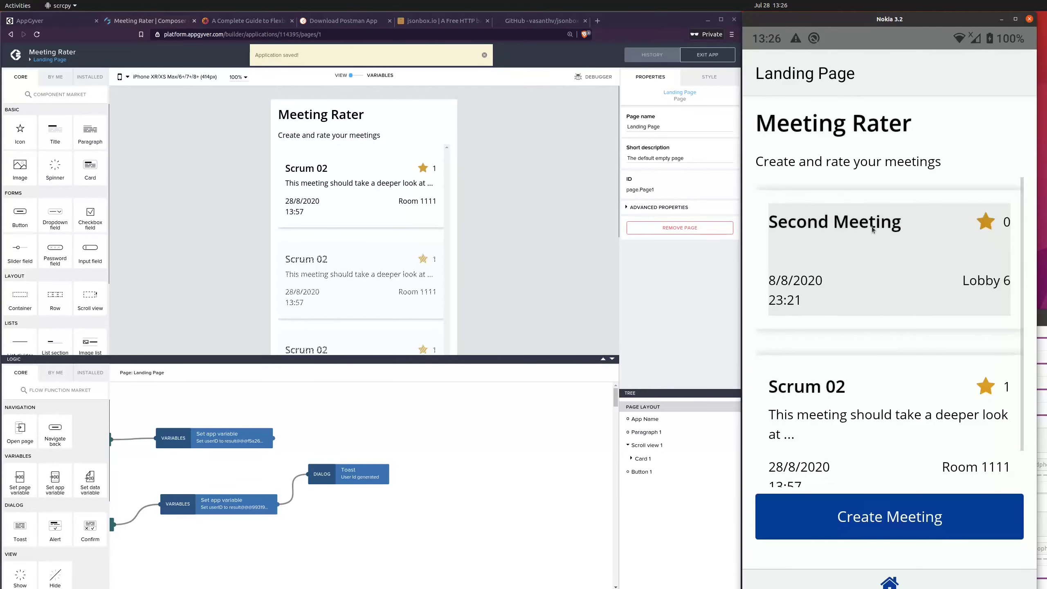
{"action": "left_click", "coordinate": [861, 233]}
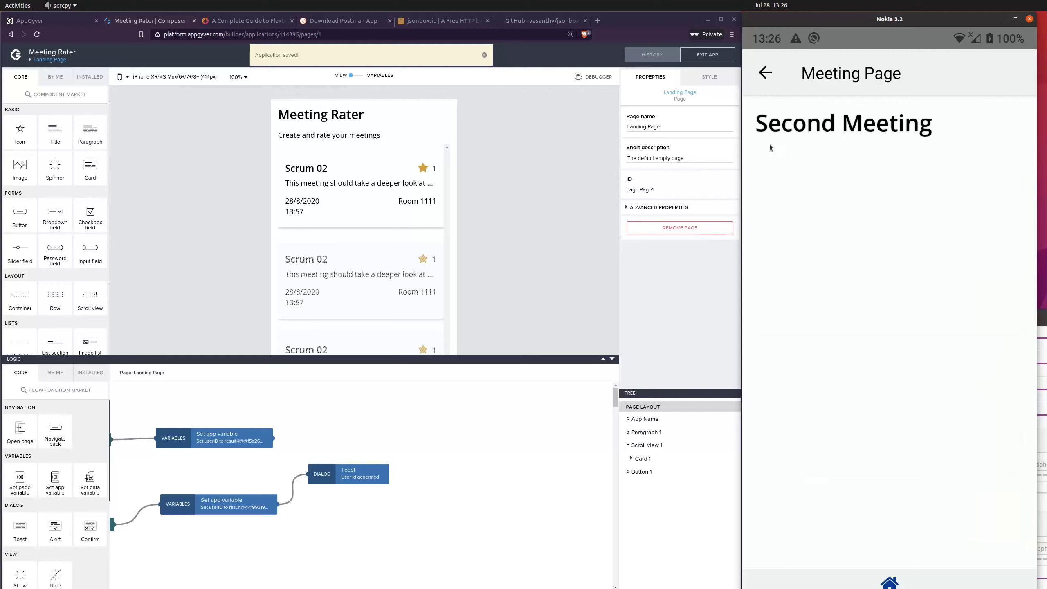
{"action": "left_click", "coordinate": [769, 84]}
{"action": "scroll", "coordinate": [862, 374], "scroll_direction": "down", "scroll_amount": 2}
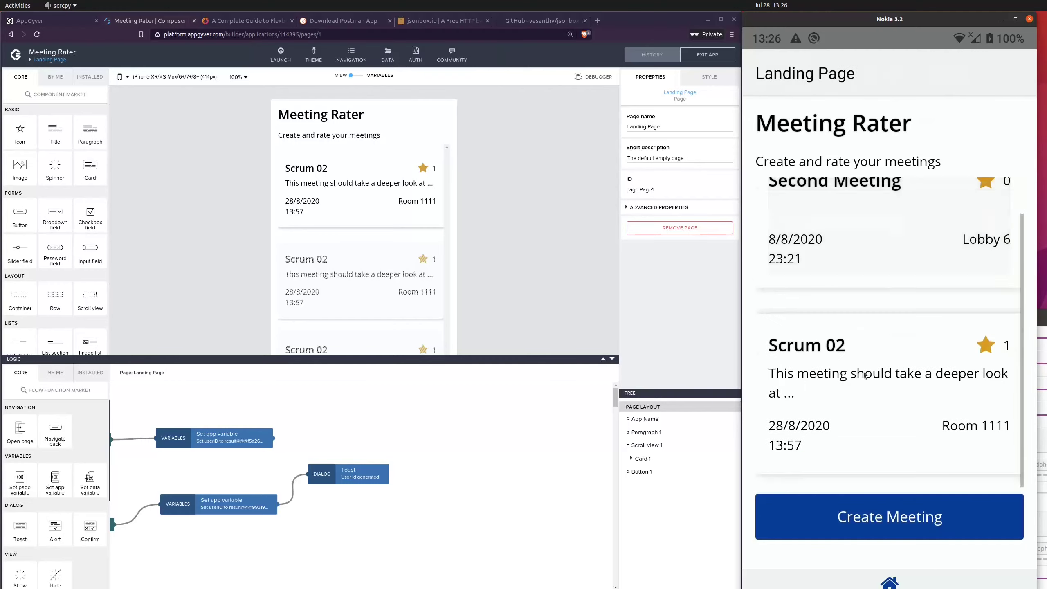
{"action": "left_click", "coordinate": [841, 362]}
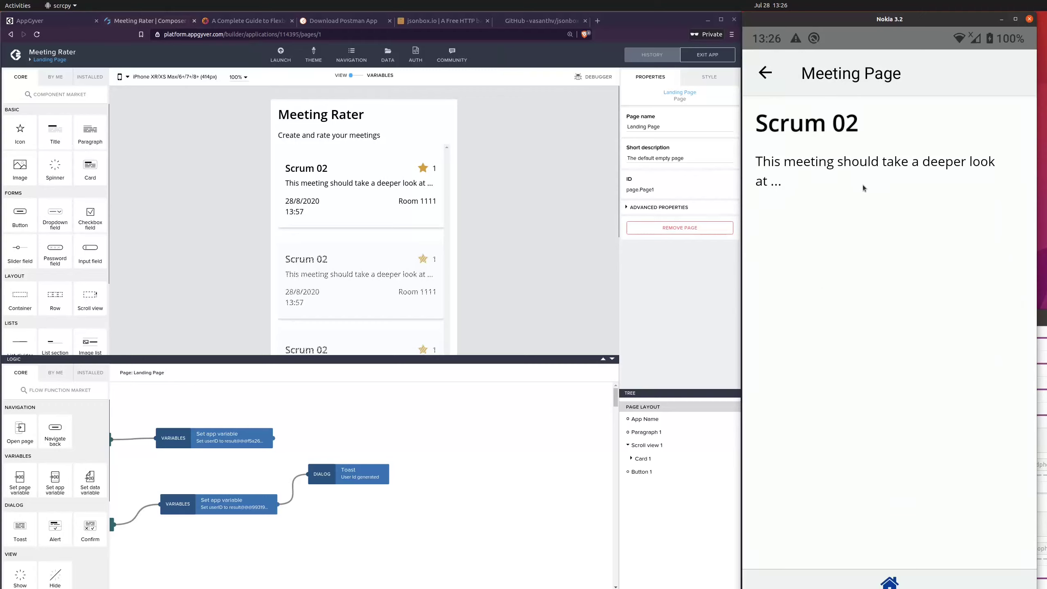
{"action": "left_click", "coordinate": [765, 79]}
{"action": "left_click", "coordinate": [837, 336]}
Step: Reopen Meeting Page in the builder and add a container below the description paragraph
{"action": "left_click", "coordinate": [529, 211]}
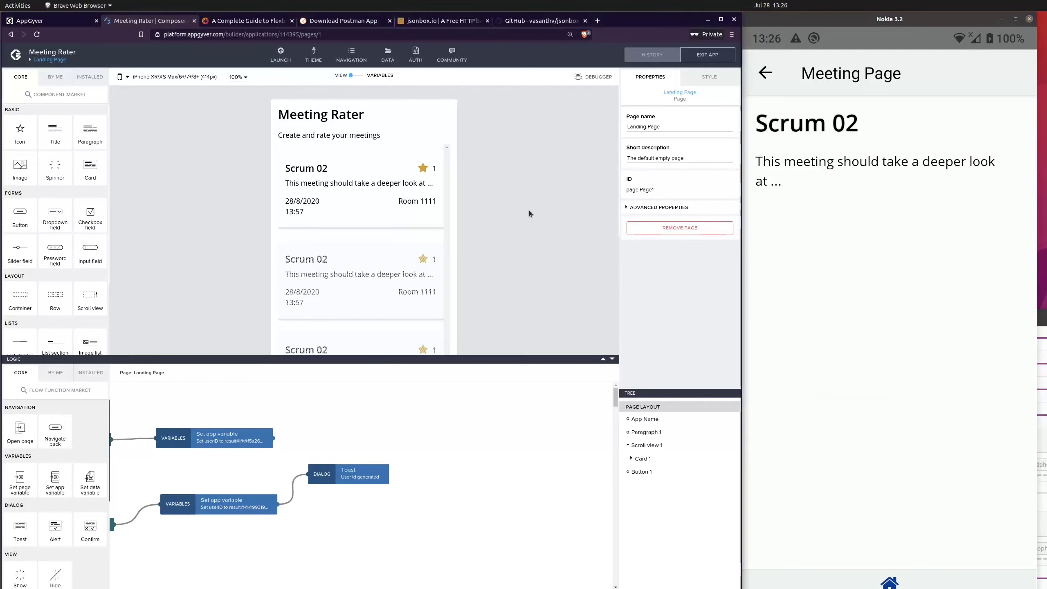
{"action": "left_click", "coordinate": [359, 78]}
{"action": "left_click", "coordinate": [349, 79]}
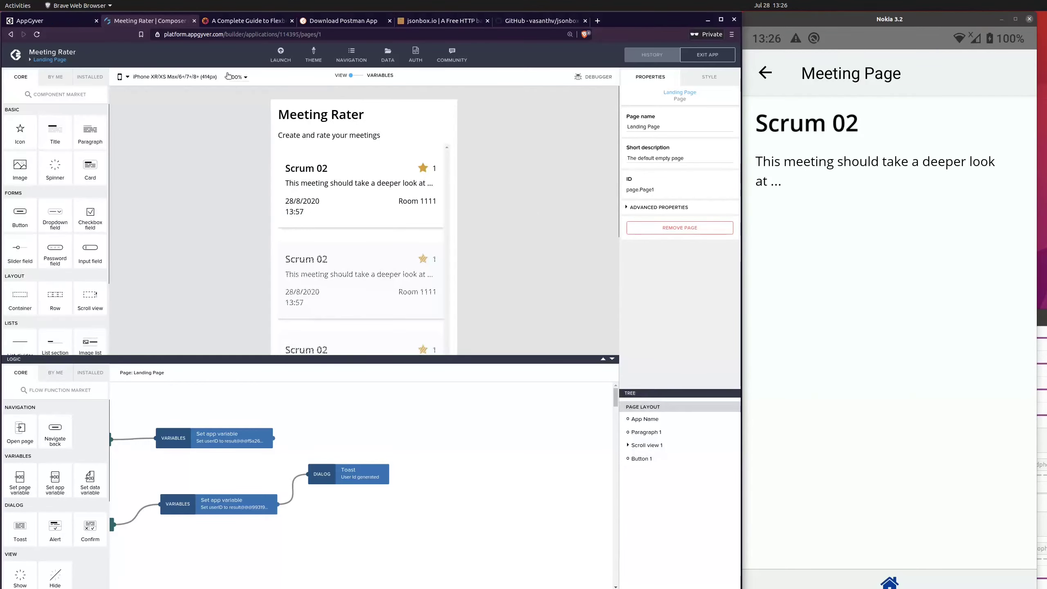
{"action": "left_click", "coordinate": [55, 60]}
{"action": "left_click", "coordinate": [253, 180]}
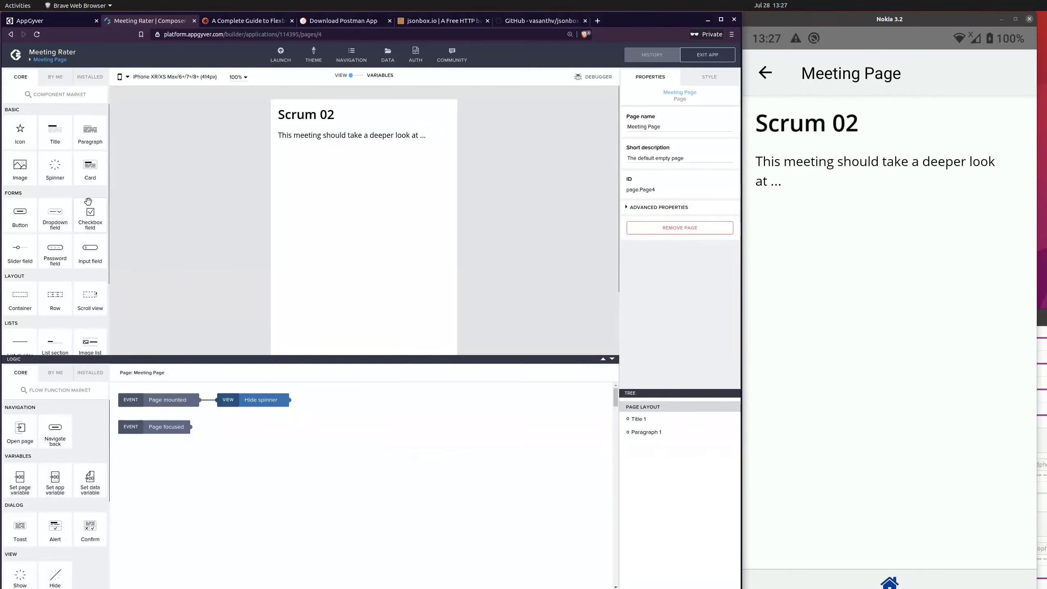
{"action": "left_click_drag", "start_coordinate": [25, 294], "coordinate": [334, 212]}
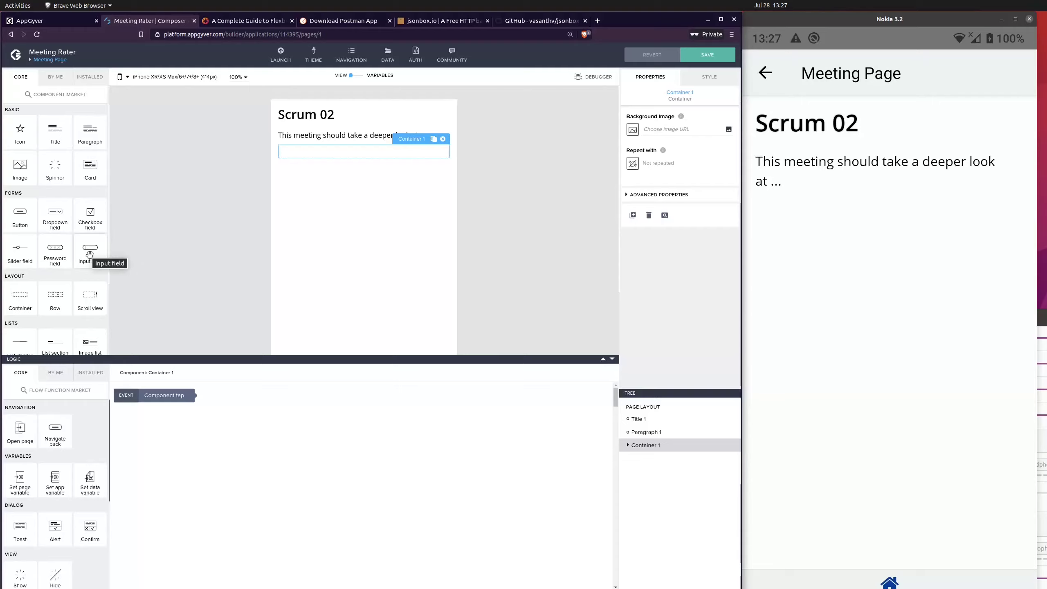
{"action": "left_click", "coordinate": [98, 251]}
{"action": "scroll", "coordinate": [91, 265], "scroll_direction": "down", "scroll_amount": 3}
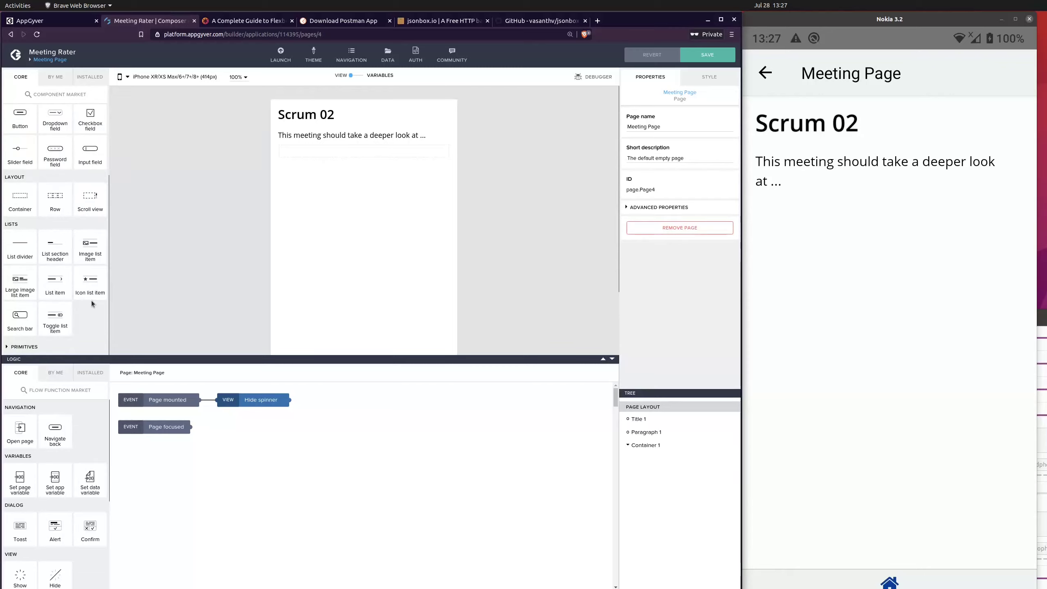
Step: Add a row inside the container below the description paragraph and give it three cells
{"action": "scroll", "coordinate": [91, 300], "scroll_direction": "up", "scroll_amount": 3}
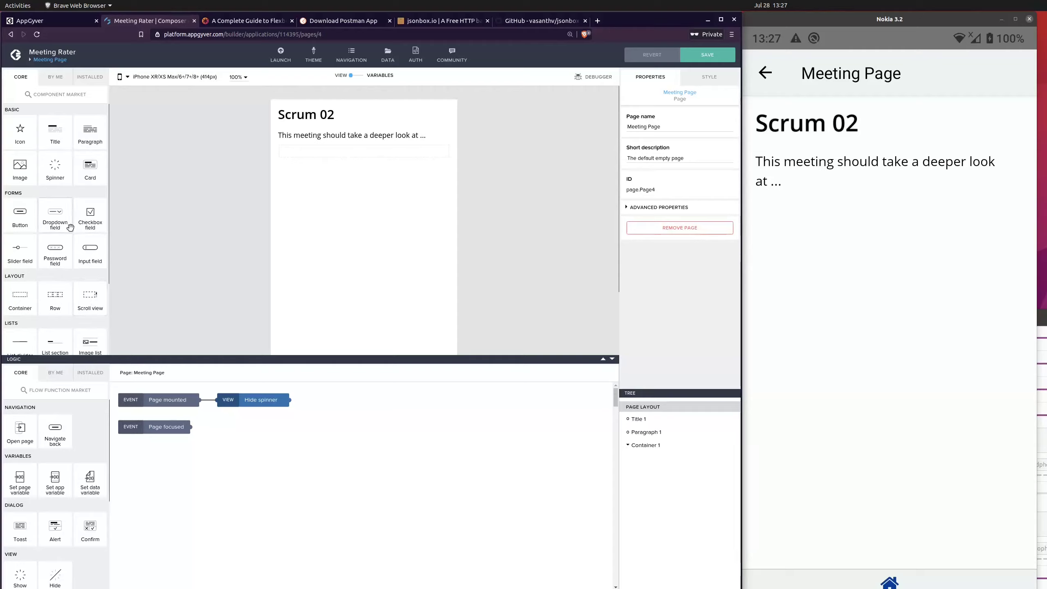
{"action": "left_click_drag", "start_coordinate": [57, 301], "coordinate": [358, 143]}
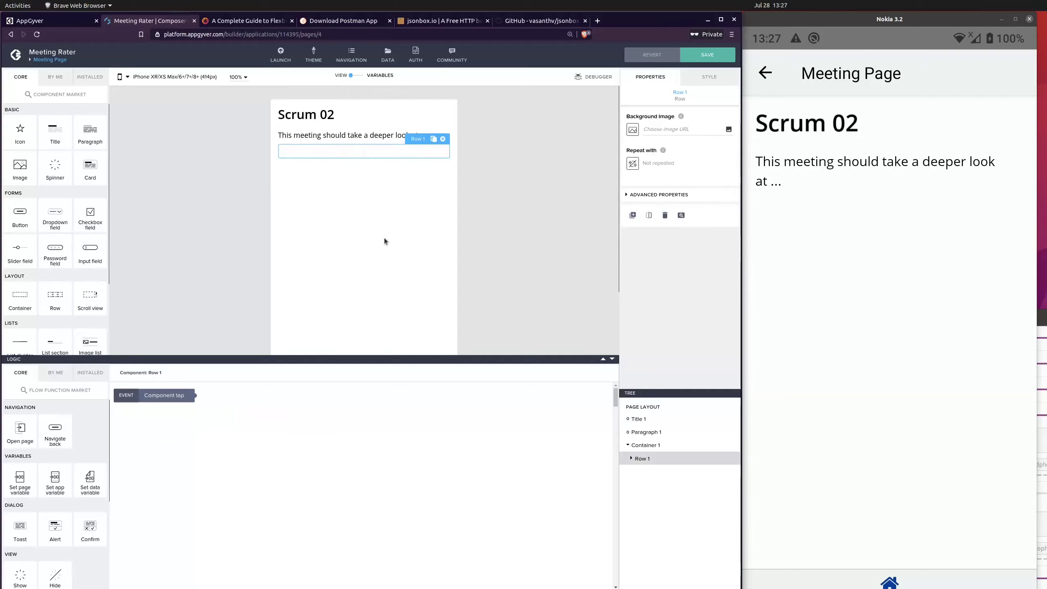
{"action": "left_click", "coordinate": [412, 150]}
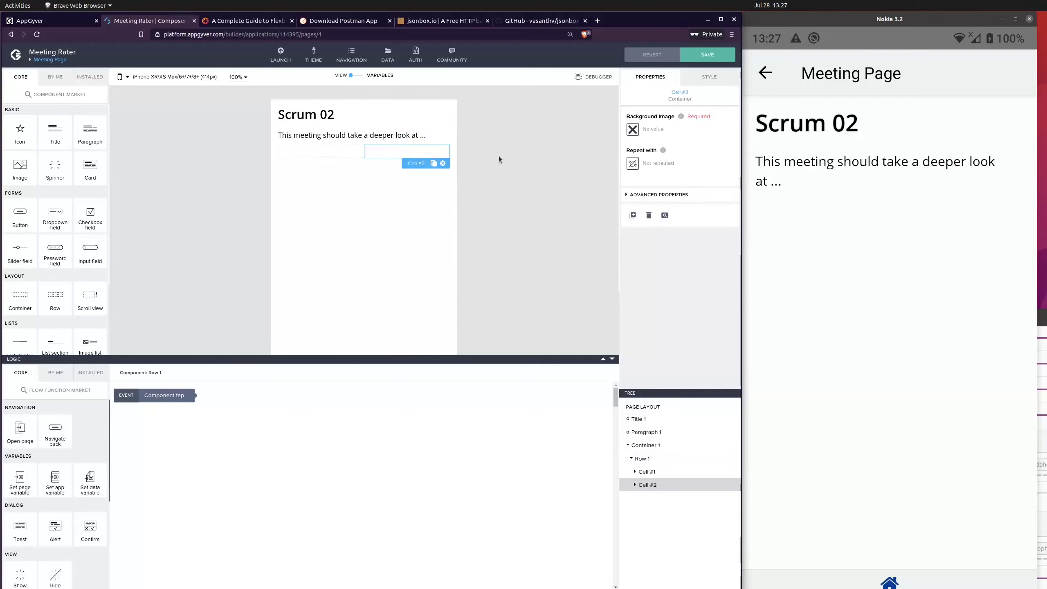
{"action": "left_click", "coordinate": [670, 463]}
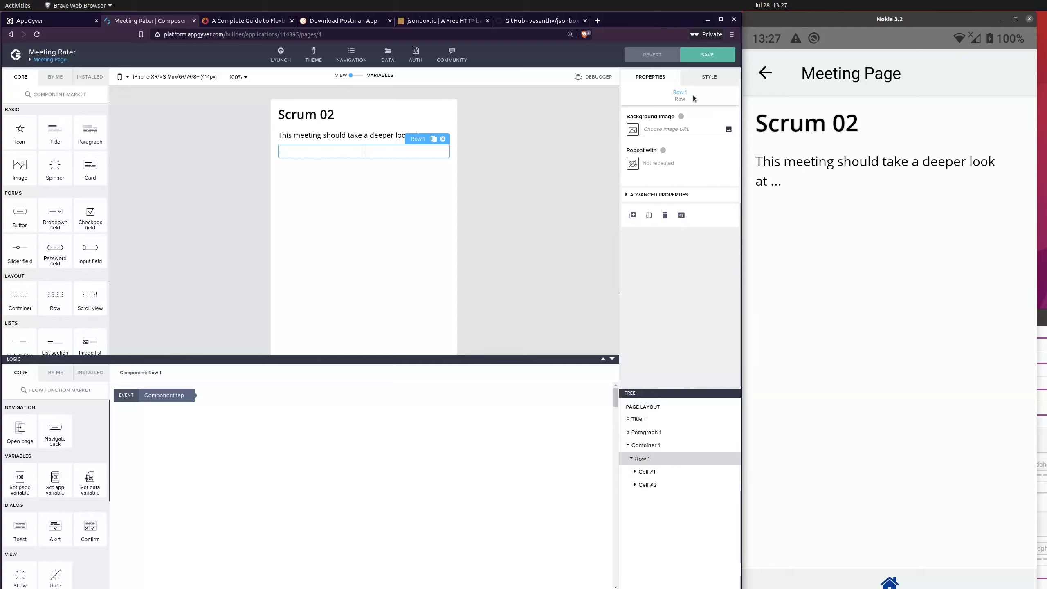
{"action": "left_click", "coordinate": [709, 77]}
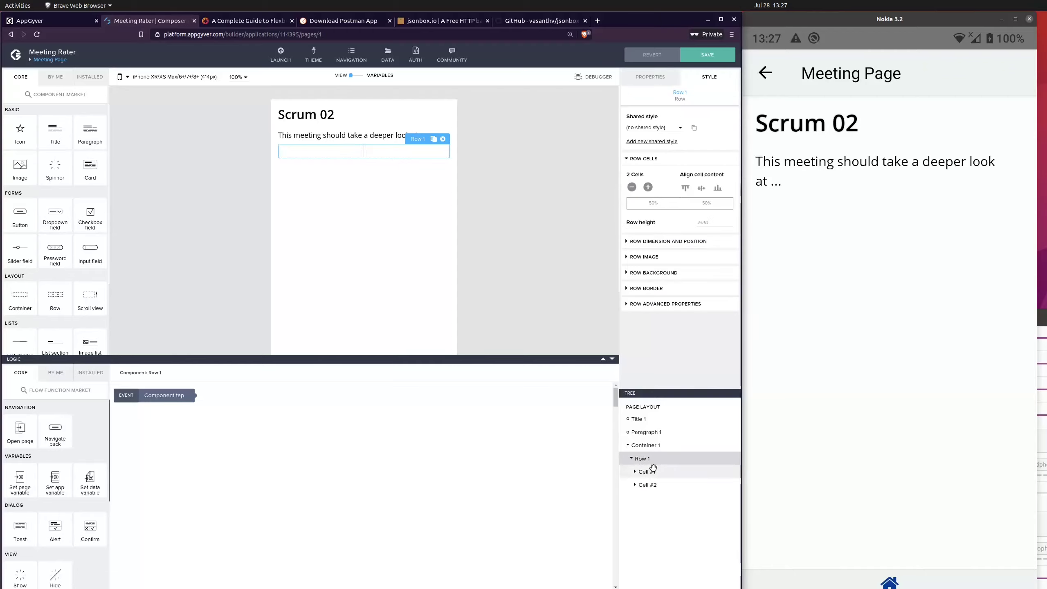
{"action": "left_click", "coordinate": [648, 187]}
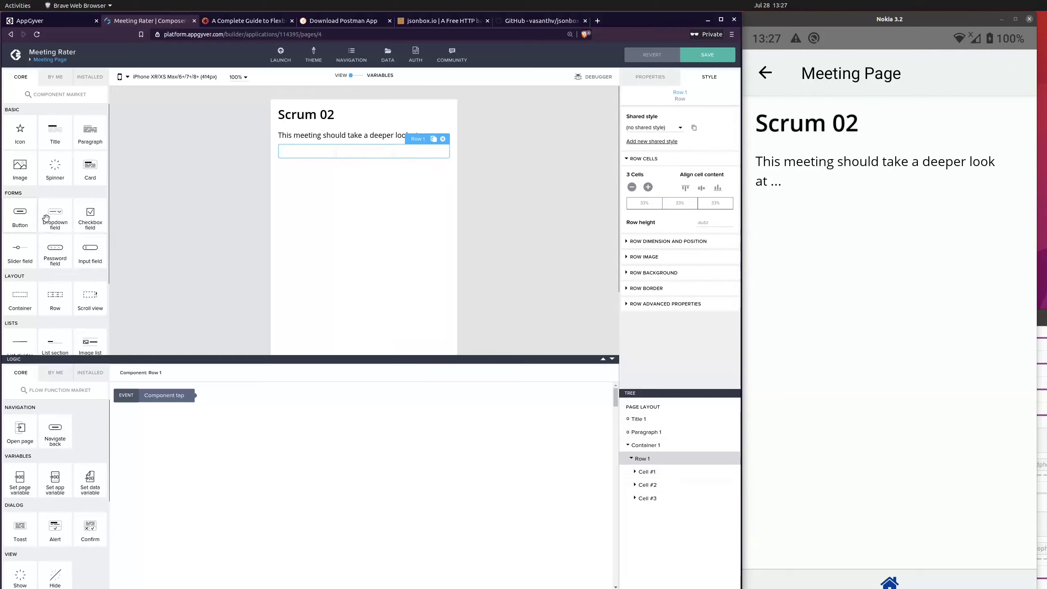
Step: Place one button in each of the row's three cells
{"action": "left_click_drag", "start_coordinate": [25, 216], "coordinate": [313, 153]}
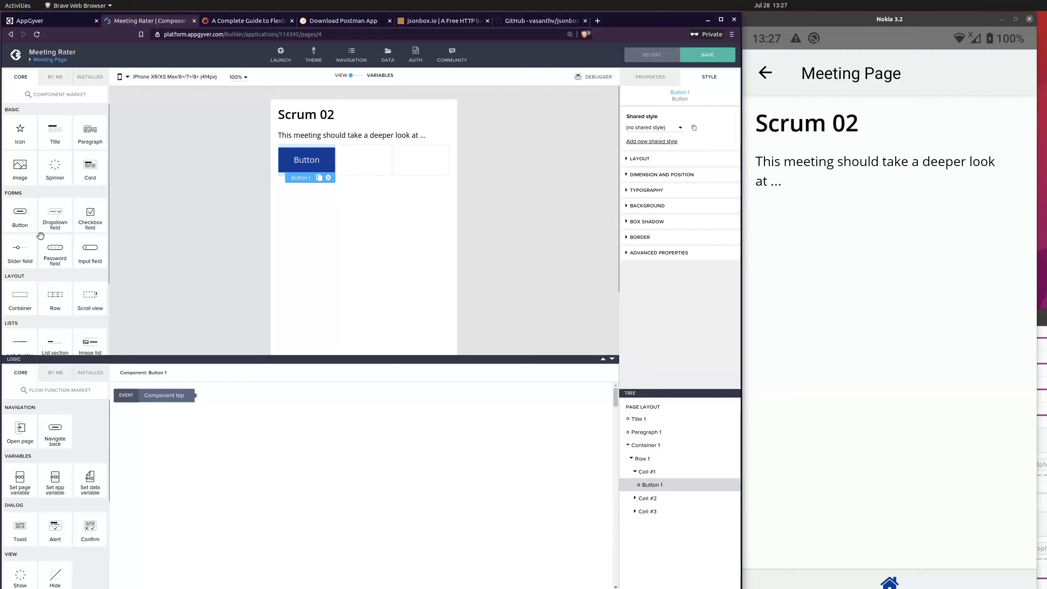
{"action": "left_click_drag", "start_coordinate": [170, 216], "coordinate": [357, 169]}
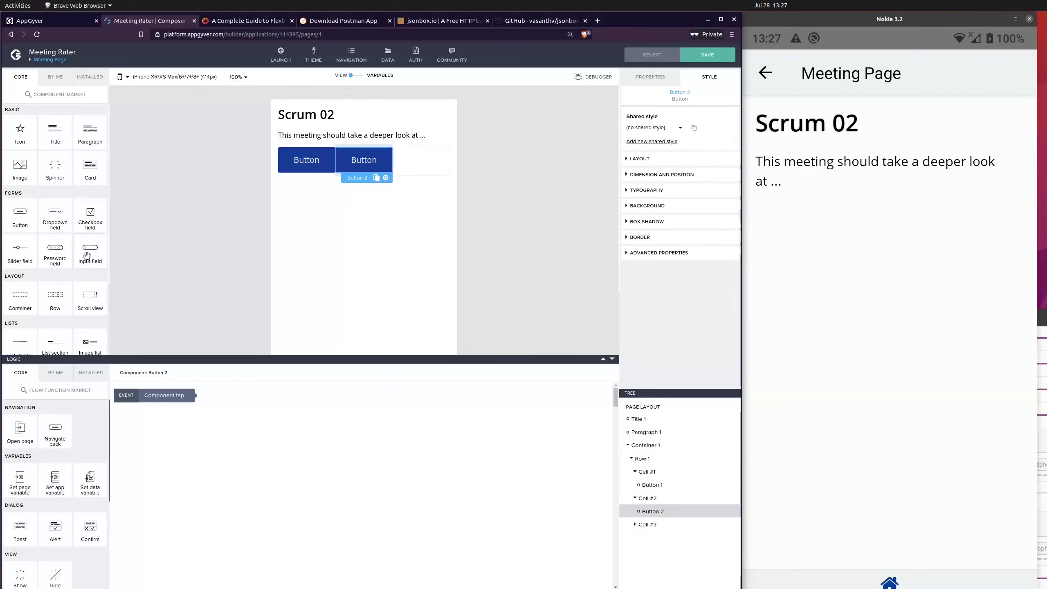
{"action": "left_click_drag", "start_coordinate": [19, 215], "coordinate": [418, 181]}
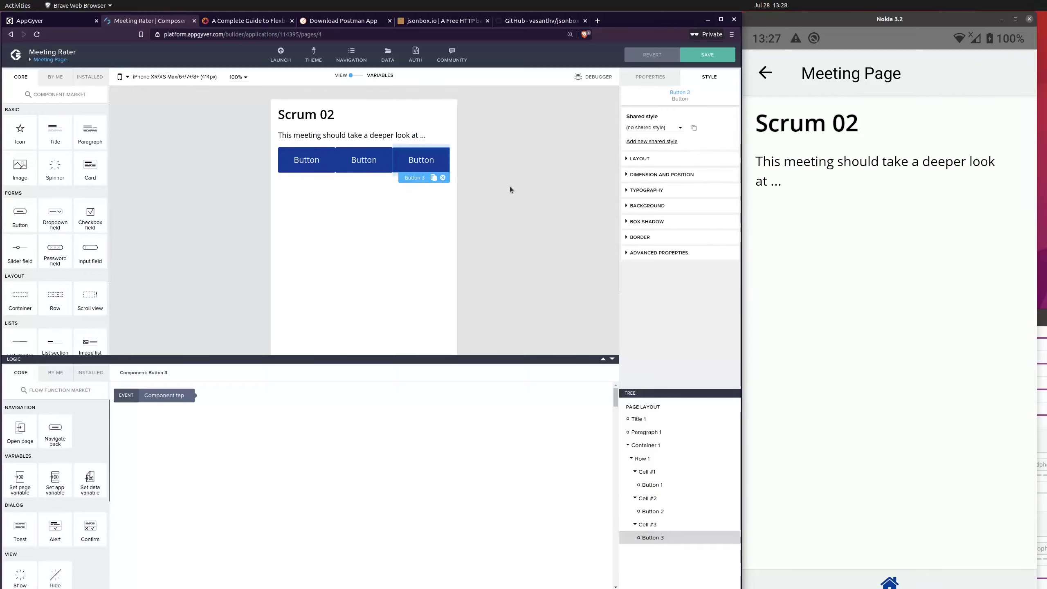
{"action": "left_click", "coordinate": [385, 186]}
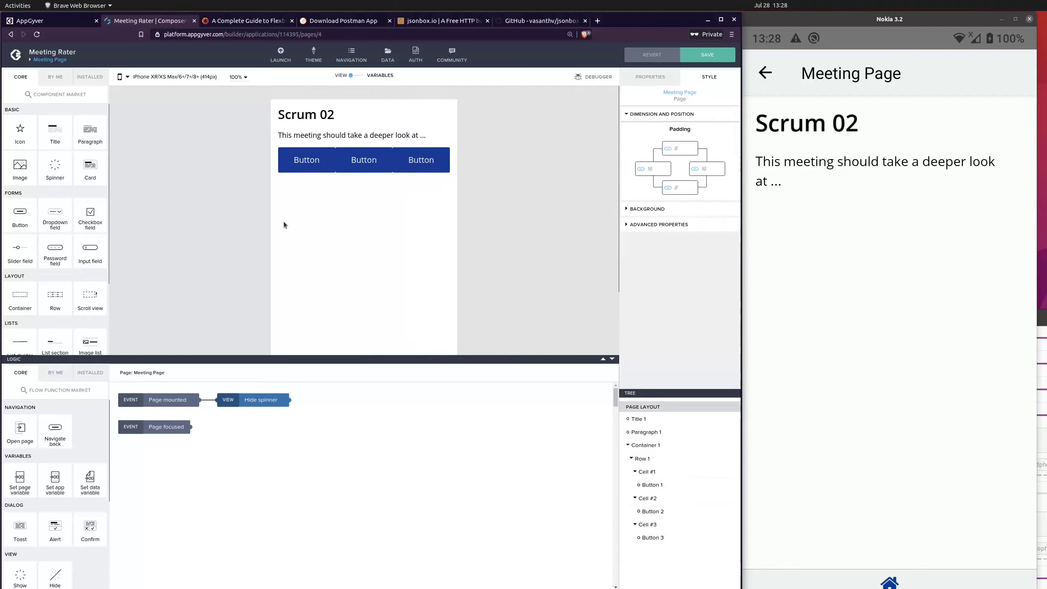
{"action": "left_click_drag", "start_coordinate": [59, 133], "coordinate": [670, 446]}
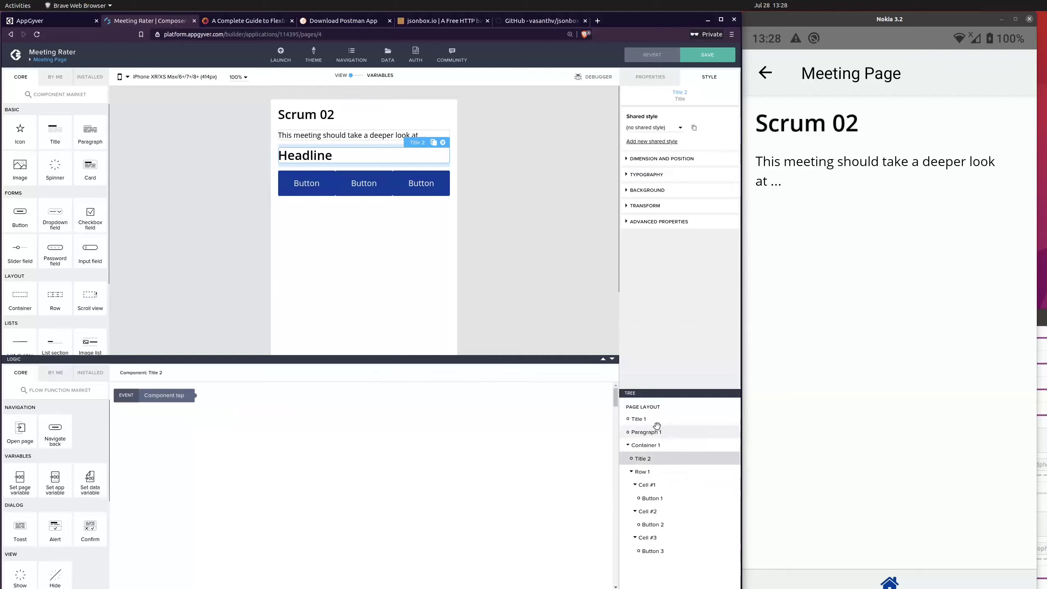
{"action": "left_click", "coordinate": [650, 77]}
{"action": "double_click", "coordinate": [652, 129]}
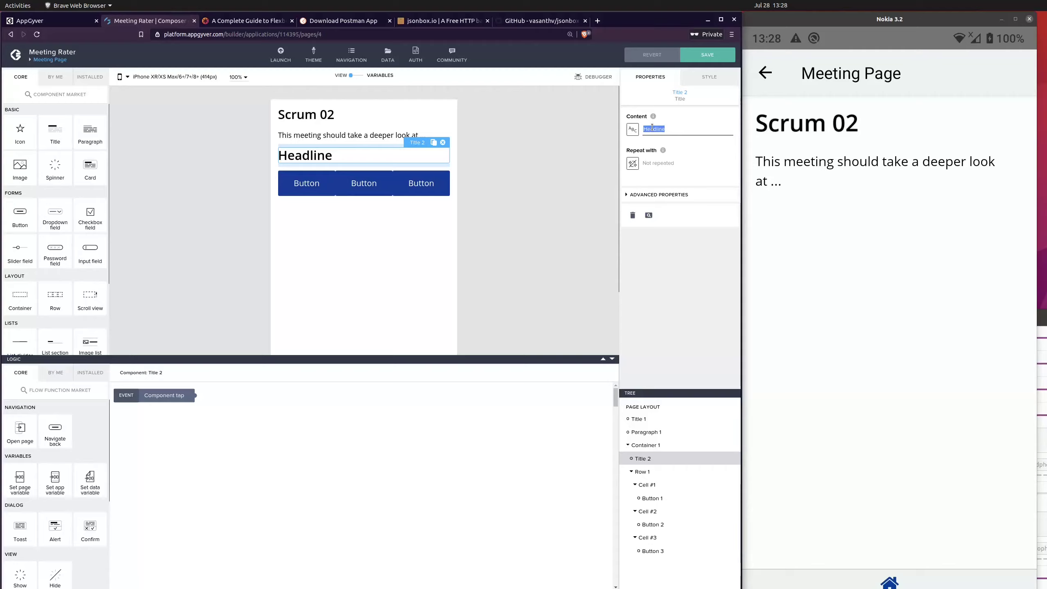
{"action": "type", "text": "Rating"}
{"action": "left_click", "coordinate": [545, 156]}
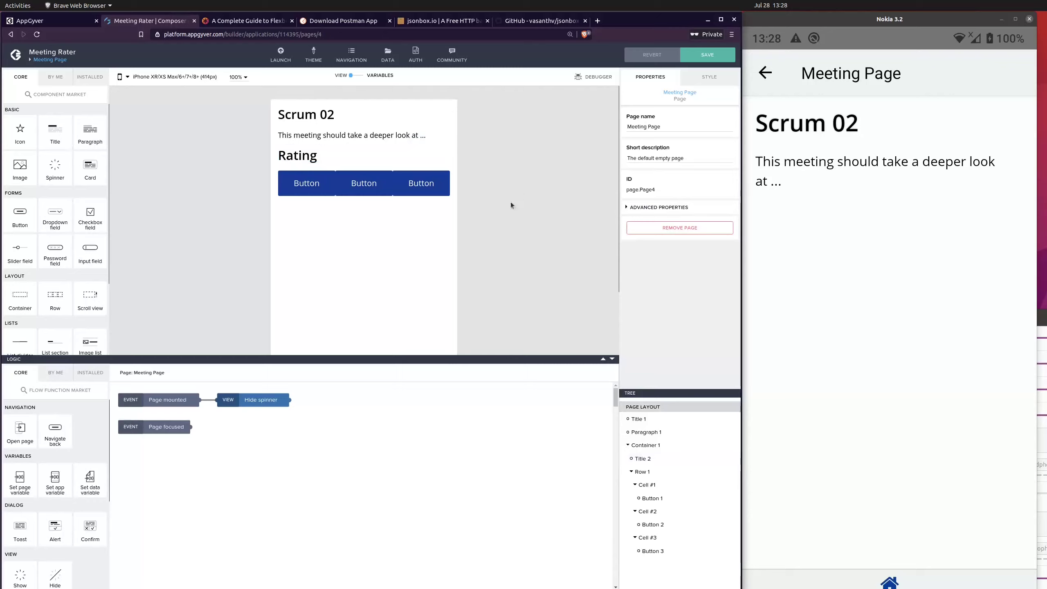
{"action": "left_click", "coordinate": [313, 159]}
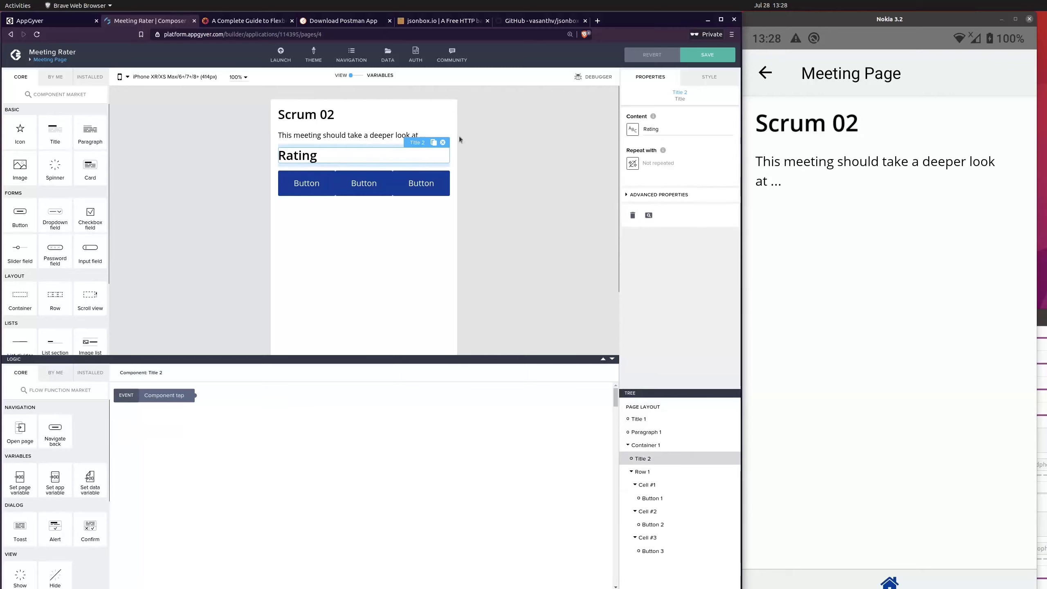
{"action": "double_click", "coordinate": [667, 128]}
{"action": "type", "text": "How"}
{"action": "left_click", "coordinate": [553, 134]}
{"action": "left_click", "coordinate": [335, 162]}
{"action": "left_click", "coordinate": [442, 143]}
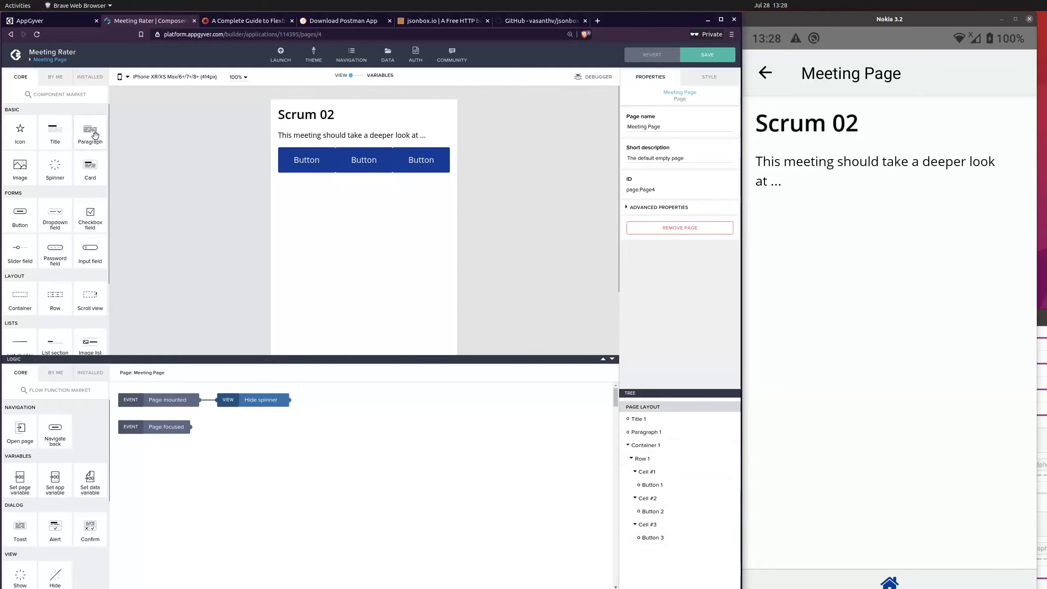
Step: Add a paragraph above the button row in the container with the text "How effective was this meeting?"
{"action": "left_click_drag", "start_coordinate": [90, 131], "coordinate": [671, 452]}
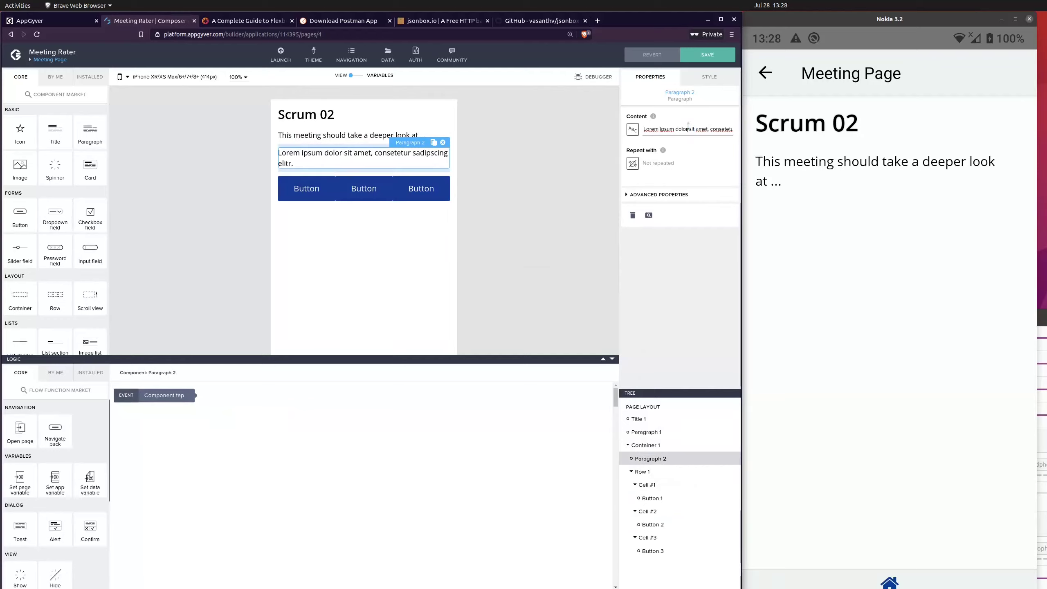
{"action": "triple_click", "coordinate": [688, 126]}
{"action": "type", "text": "H"}
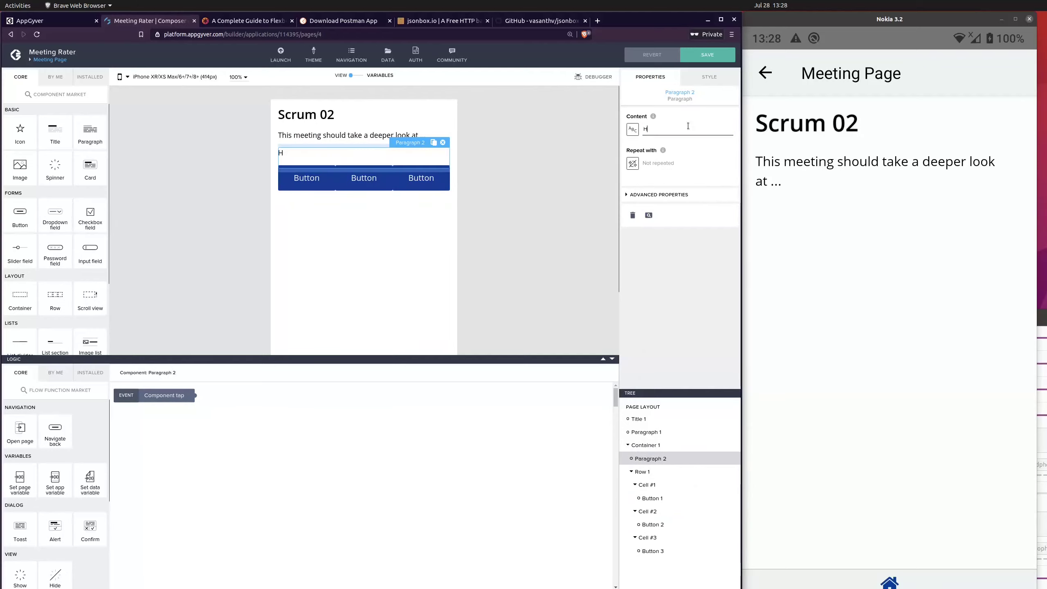
{"action": "type", "text": "ow"}
{"action": "key", "text": "BackSpace"}
{"action": "type", "text": "ow effective was this meeting?"}
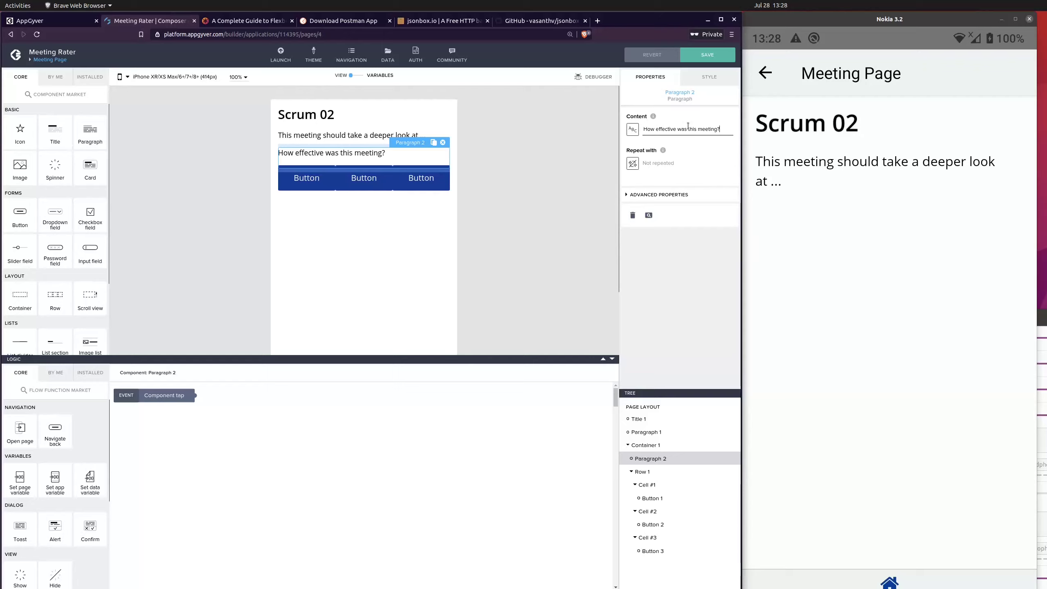
{"action": "left_click", "coordinate": [571, 184]}
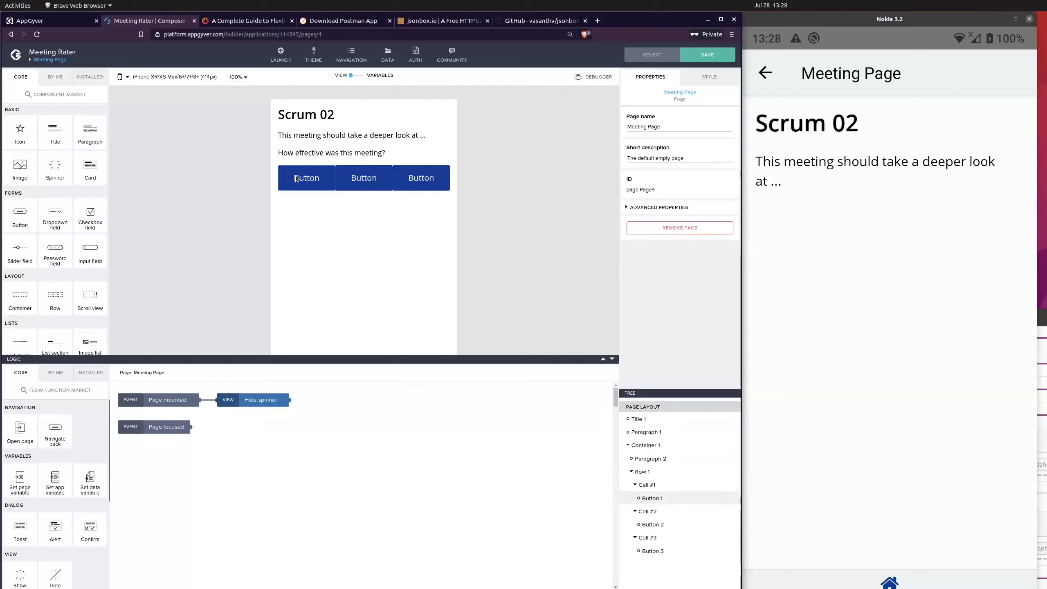
Step: Label the first button in the row "-1"
{"action": "left_click", "coordinate": [307, 178]}
{"action": "double_click", "coordinate": [680, 127]}
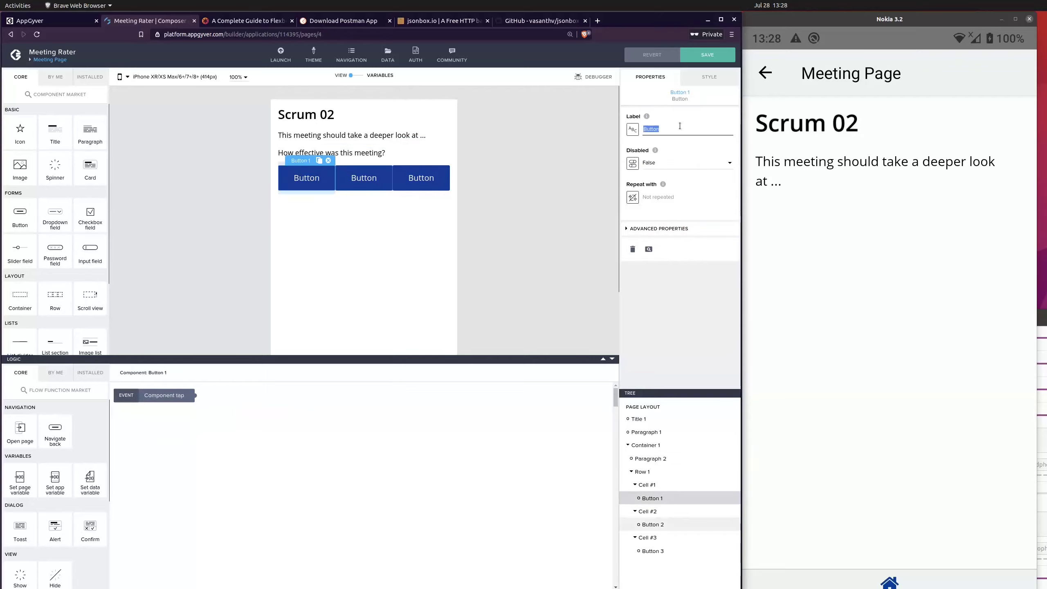
{"action": "type", "text": "Not effectiv"}
{"action": "key", "text": "BackSpace"}
{"action": "key", "text": "BackSpace"}
{"action": "key", "text": "BackSpace"}
{"action": "key", "text": "BackSpace"}
{"action": "key", "text": "BackSpace"}
{"action": "key", "text": "BackSpace"}
{"action": "key", "text": "BackSpace"}
{"action": "key", "text": "BackSpace"}
{"action": "key", "text": "BackSpace"}
{"action": "key", "text": "BackSpace"}
{"action": "type", "text": "-1"}
Step: Label the middle button "0" and the third button "+1"
{"action": "left_click", "coordinate": [363, 178]}
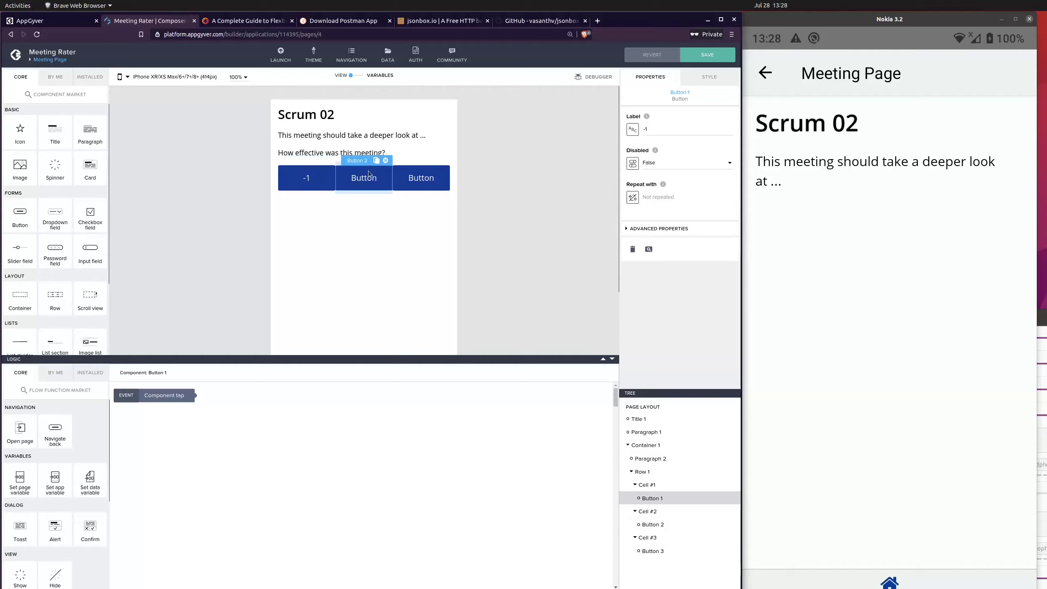
{"action": "double_click", "coordinate": [651, 129]}
{"action": "type", "text": "0"}
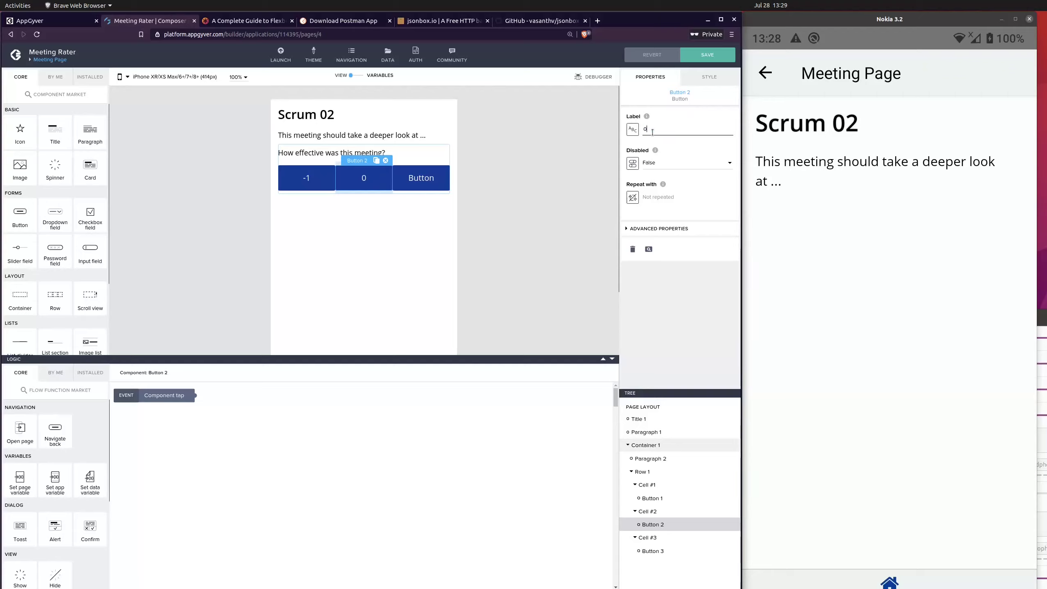
{"action": "left_click", "coordinate": [484, 215]}
{"action": "left_click", "coordinate": [421, 178]}
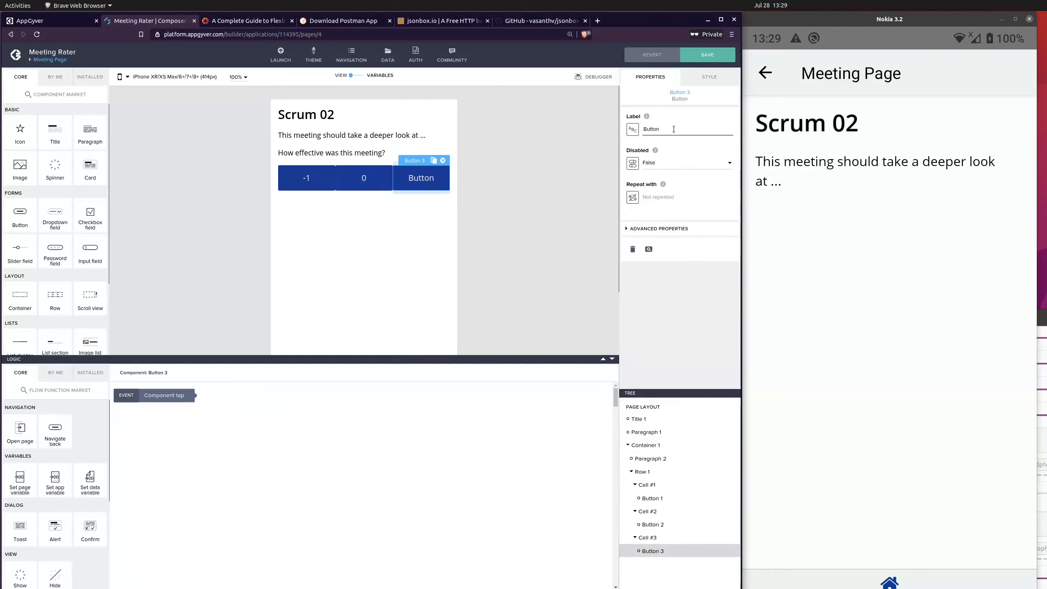
{"action": "double_click", "coordinate": [674, 130]}
{"action": "type", "text": "+1"}
{"action": "left_click", "coordinate": [480, 221]}
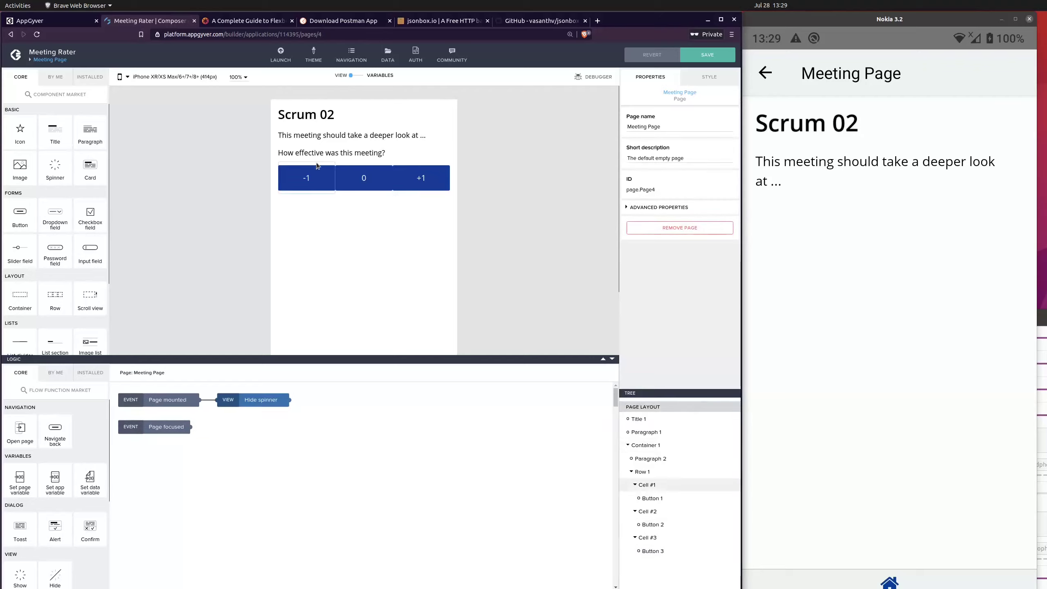
Step: Set the middle button's left and right margins to 5 and save the app
{"action": "left_click", "coordinate": [656, 472]}
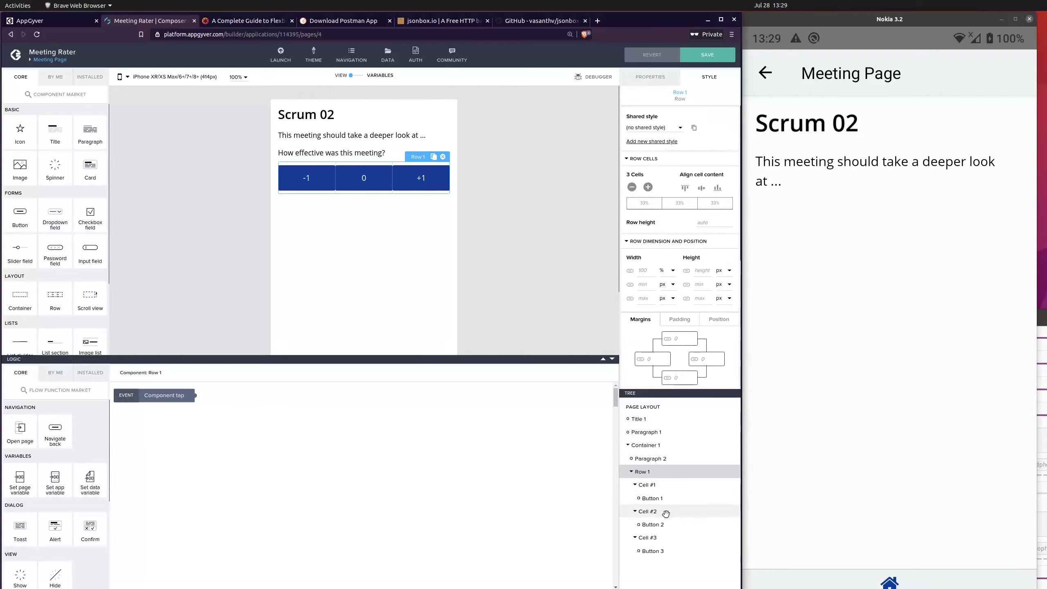
{"action": "left_click", "coordinate": [660, 523]}
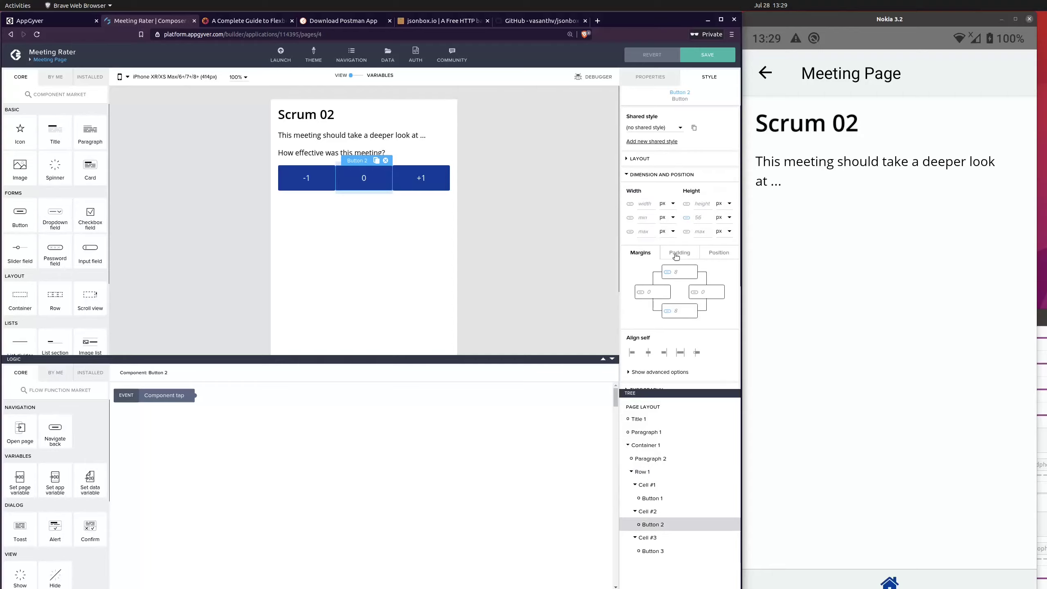
{"action": "type", "text": "50"}
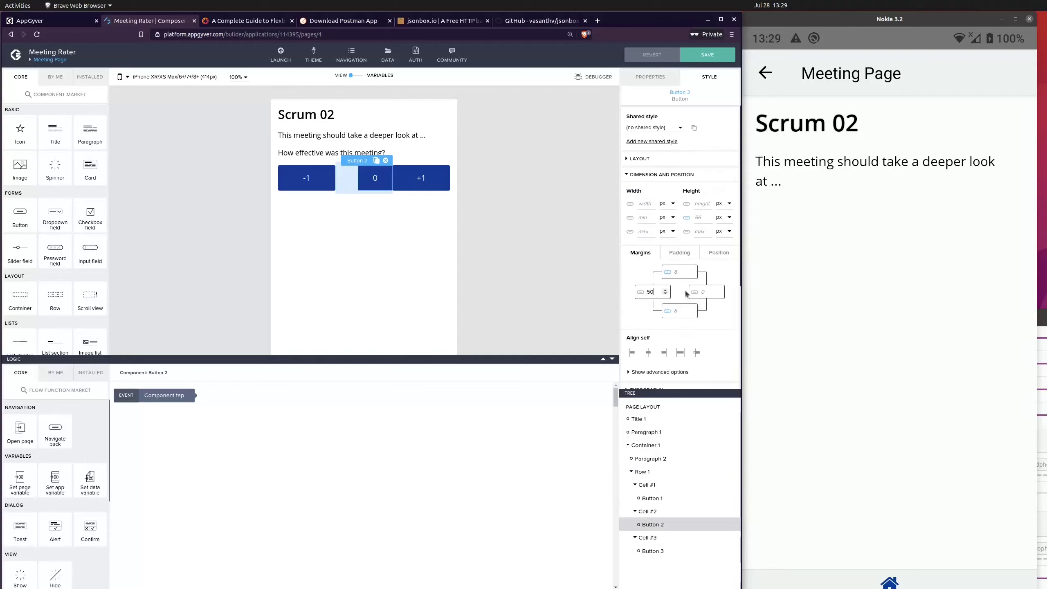
{"action": "key", "text": "BackSpace"}
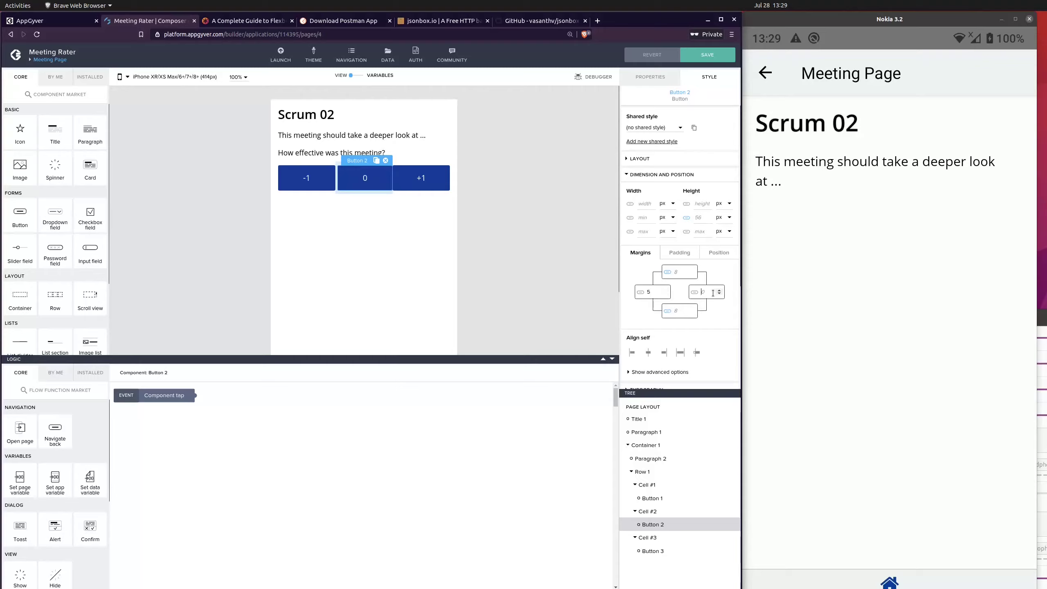
{"action": "type", "text": "5"}
{"action": "left_click", "coordinate": [585, 246]}
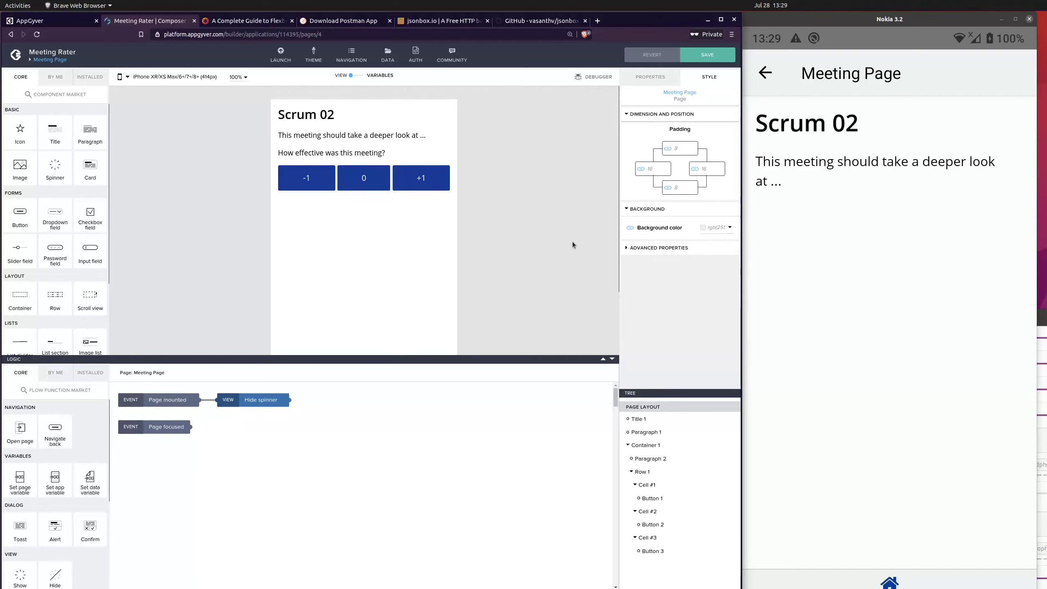
{"action": "left_click", "coordinate": [713, 56]}
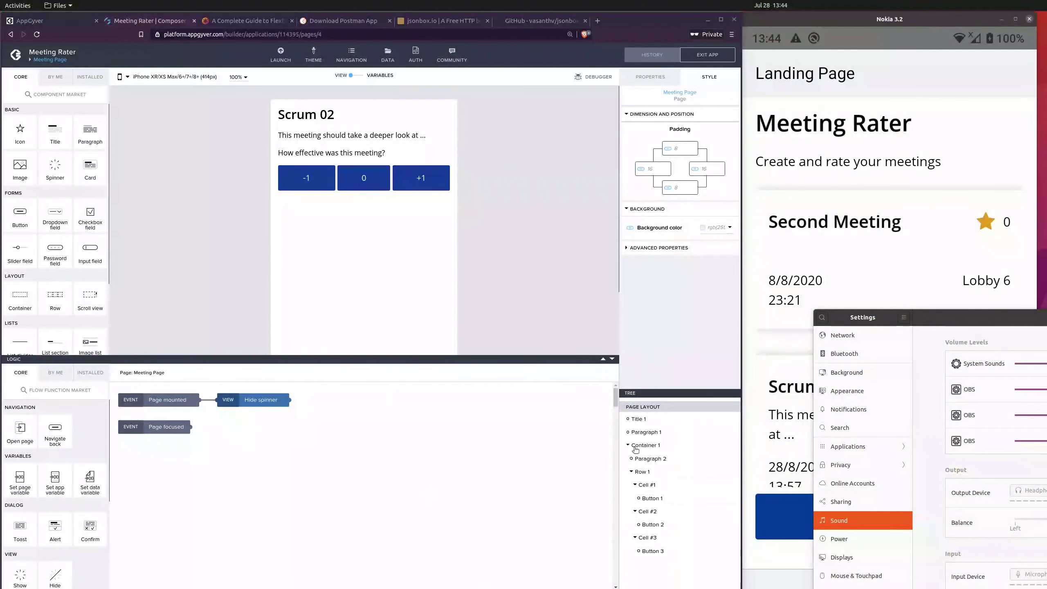
Step: Rename the container holding the question and rating buttons to "Feedback Box"
{"action": "left_click", "coordinate": [667, 445]}
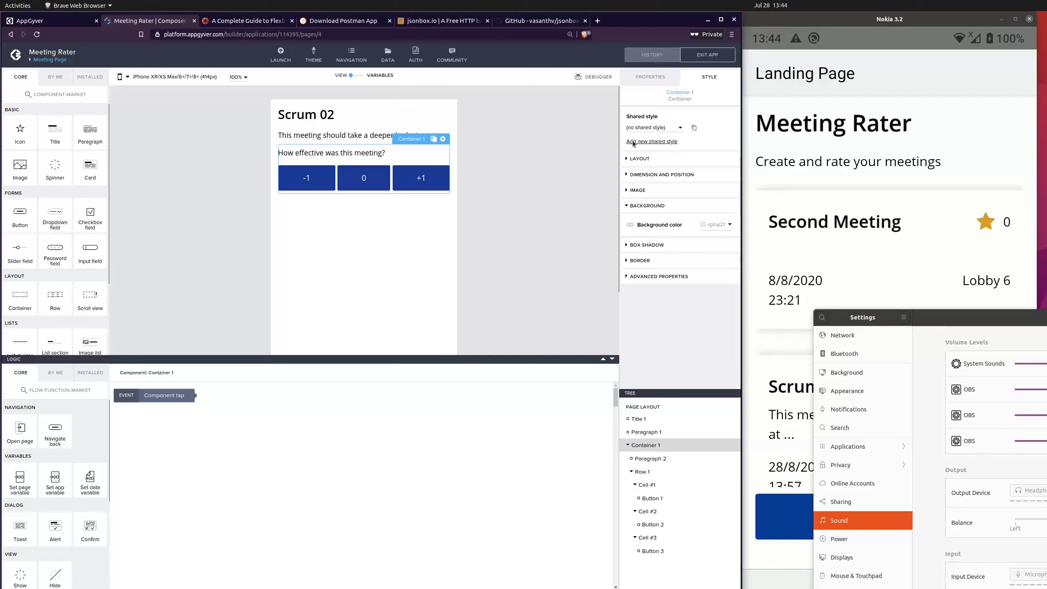
{"action": "left_click", "coordinate": [649, 77]}
{"action": "left_click", "coordinate": [685, 195]}
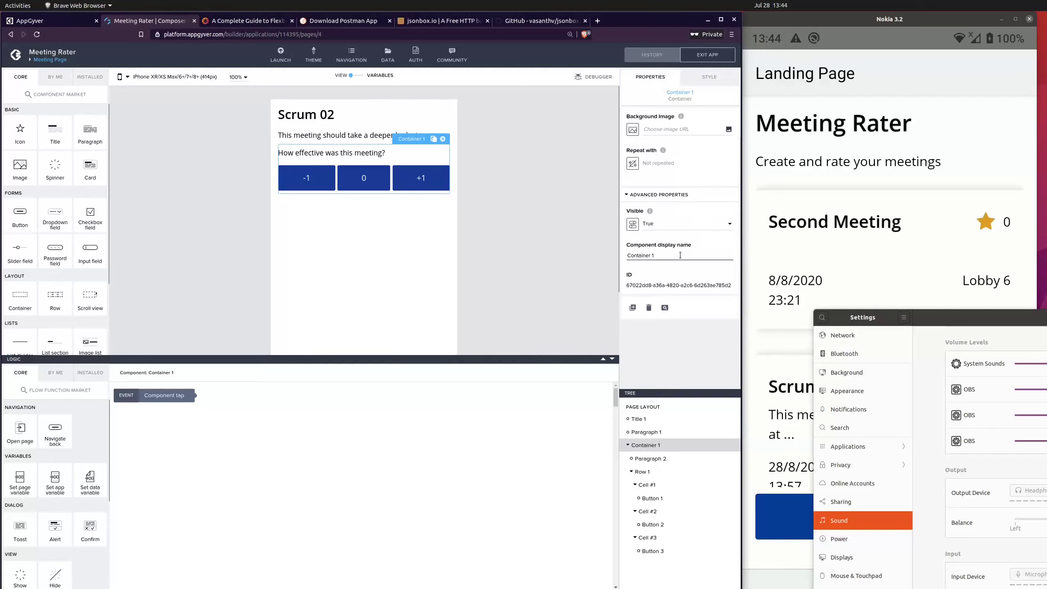
{"action": "triple_click", "coordinate": [678, 258]}
{"action": "type", "text": "F"}
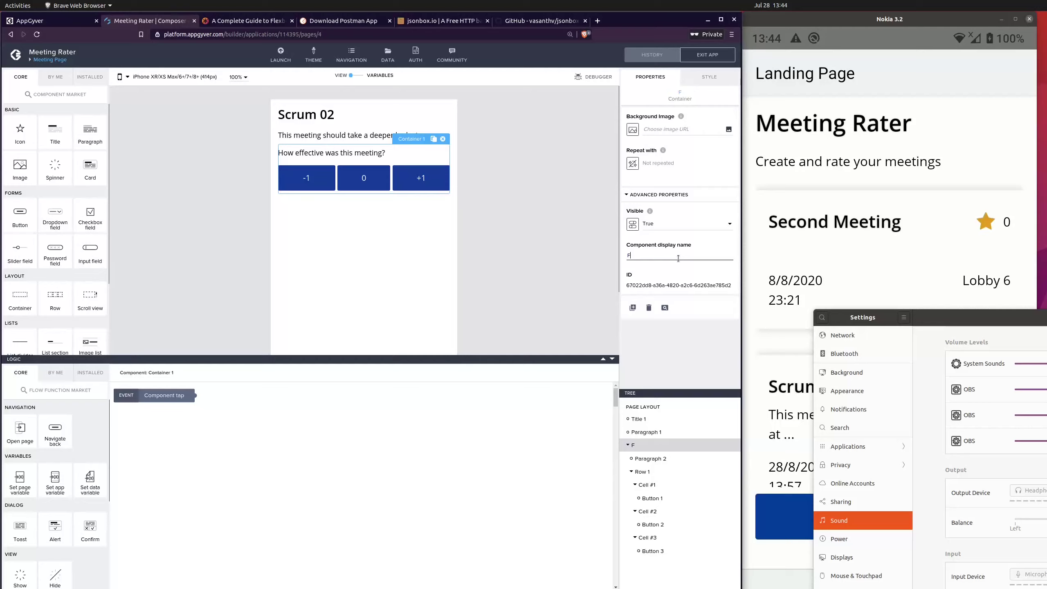
{"action": "type", "text": "eedback Box"}
{"action": "left_click", "coordinate": [546, 223]}
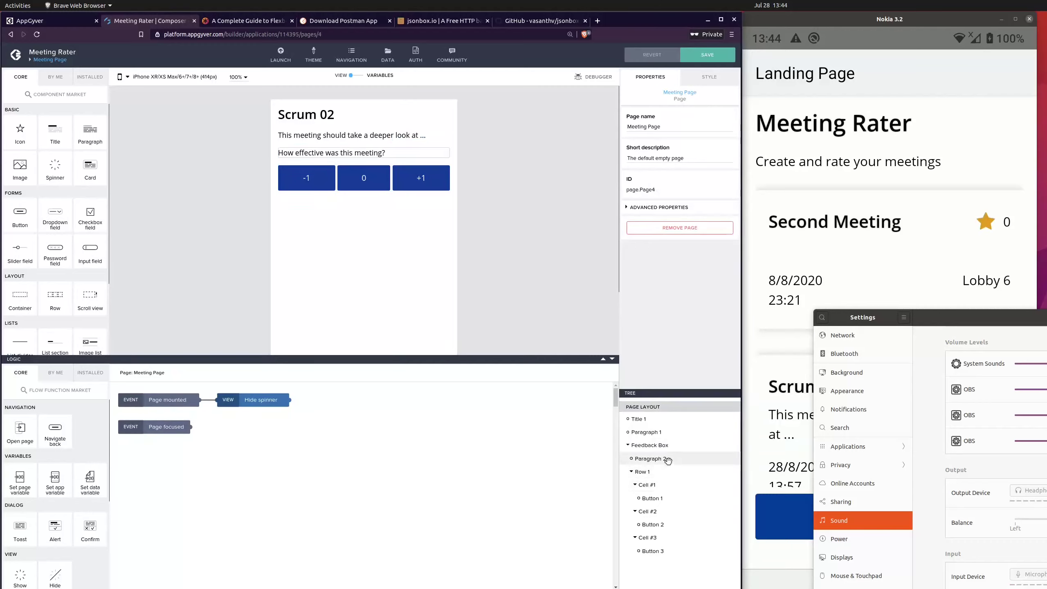
Step: Set the Feedback Box container's border width to 1 and its border color to dark grey #181818
{"action": "left_click", "coordinate": [656, 445]}
{"action": "left_click", "coordinate": [709, 77]}
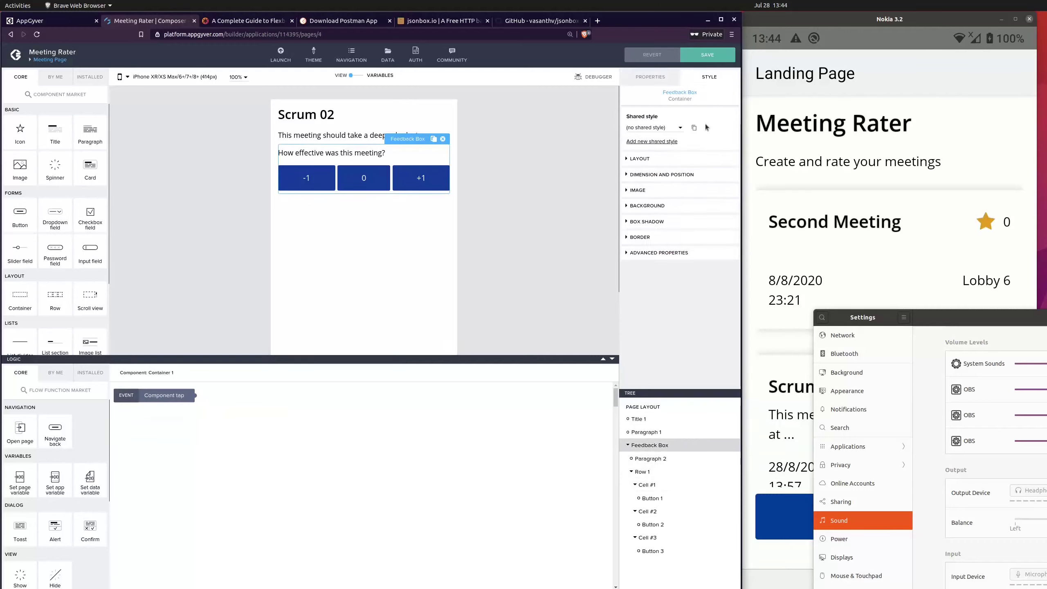
{"action": "left_click", "coordinate": [650, 240]}
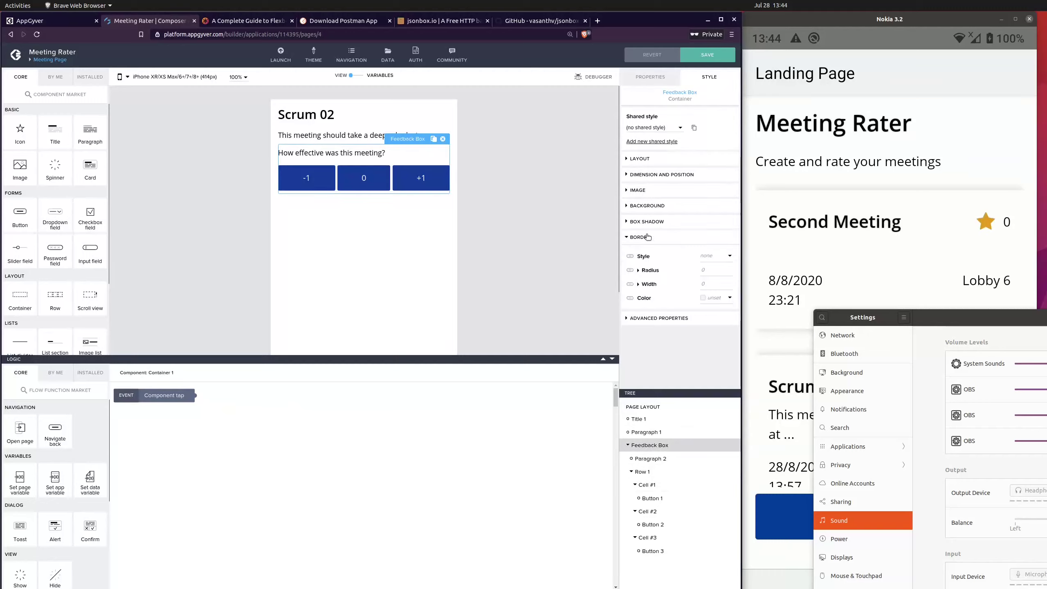
{"action": "left_click", "coordinate": [716, 257]}
{"action": "left_click", "coordinate": [716, 265]}
{"action": "left_click", "coordinate": [729, 283]}
{"action": "left_click", "coordinate": [729, 286]}
{"action": "left_click", "coordinate": [561, 247]}
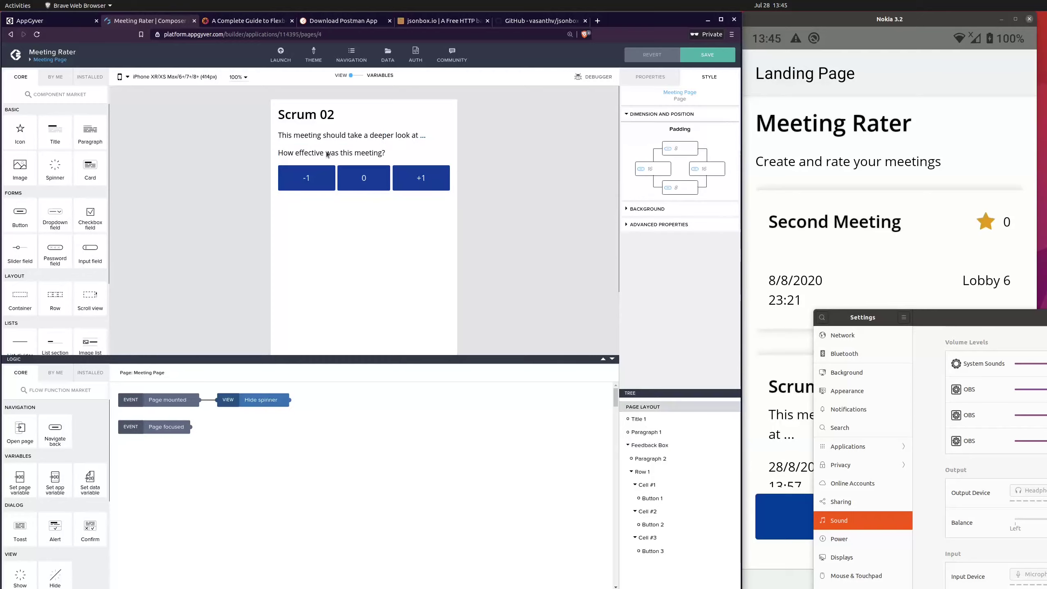
{"action": "left_click", "coordinate": [676, 444]}
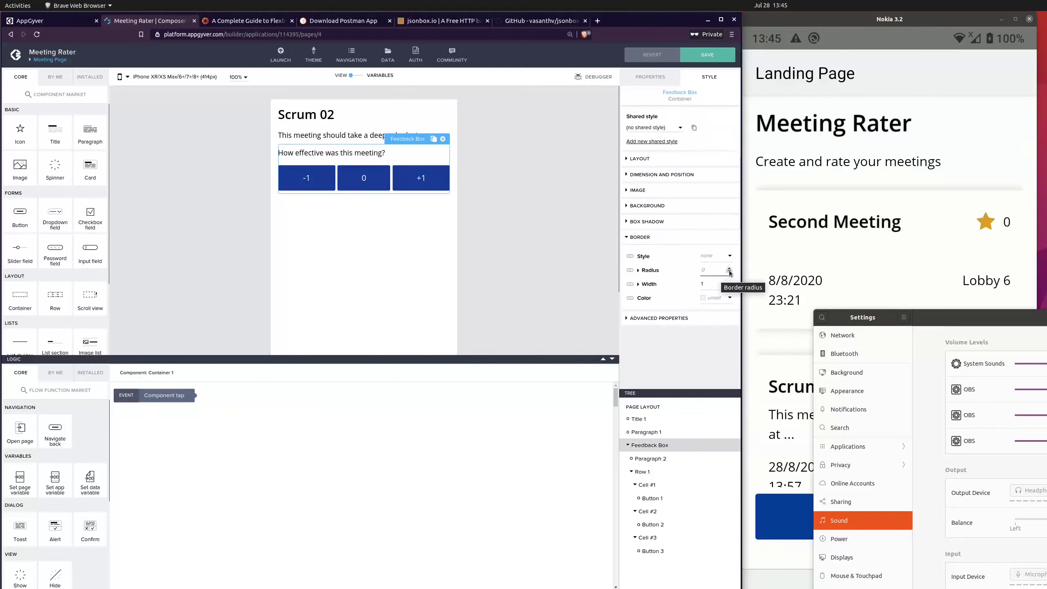
{"action": "left_click", "coordinate": [729, 298]}
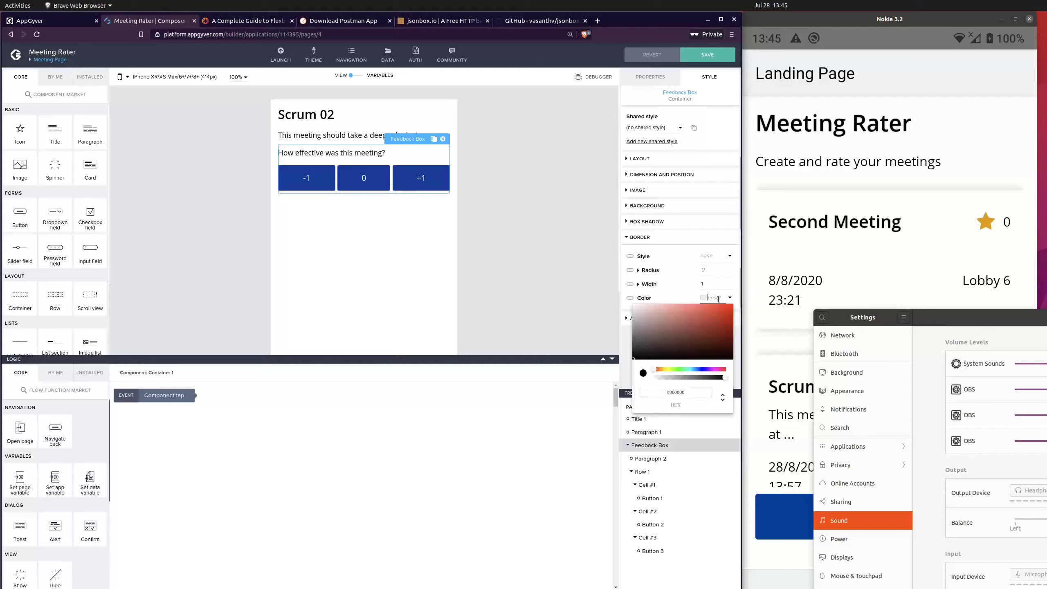
{"action": "left_click_drag", "start_coordinate": [623, 350], "coordinate": [622, 354]}
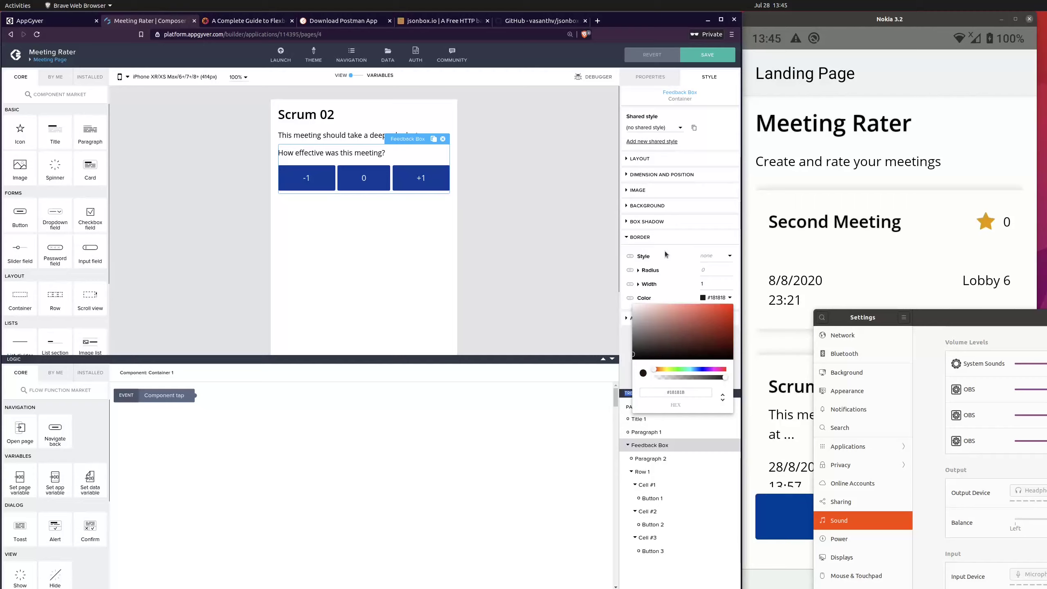
{"action": "left_click", "coordinate": [514, 224]}
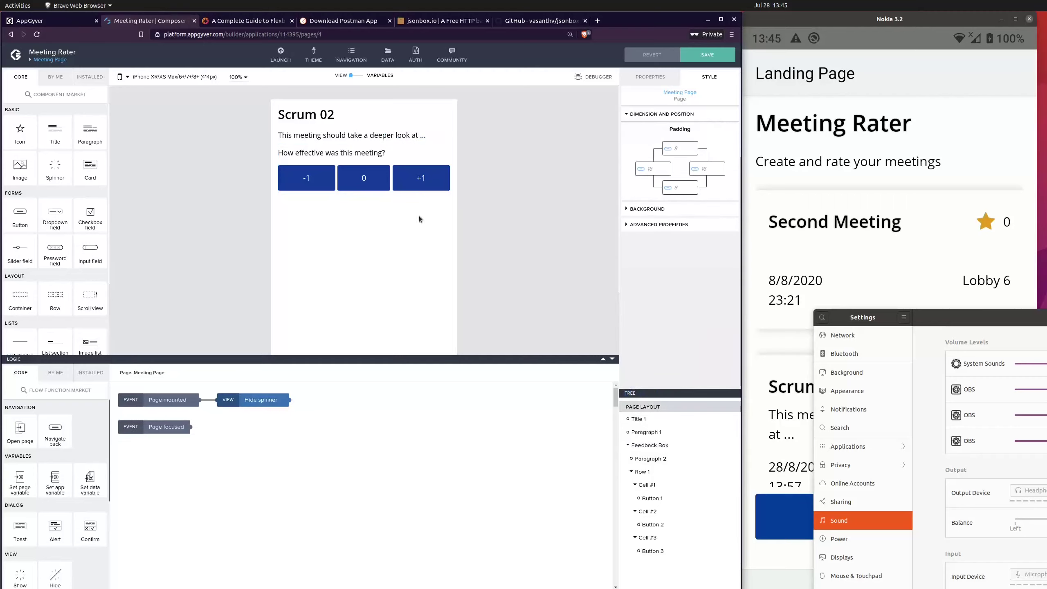
Step: Give the Feedback Box a solid border style with a width of 1
{"action": "left_click", "coordinate": [678, 444]}
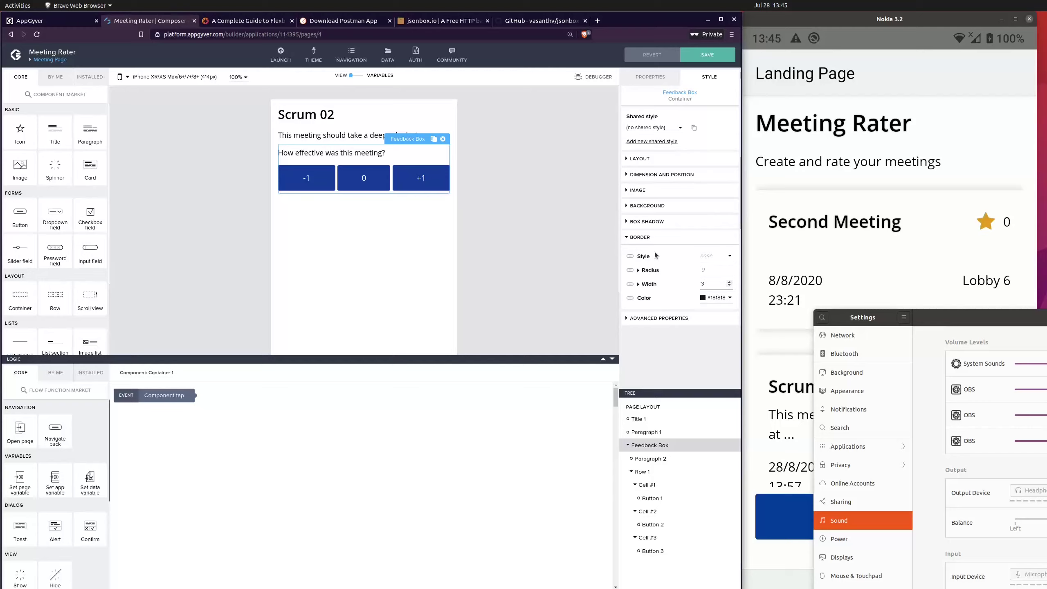
{"action": "left_click", "coordinate": [717, 258]}
{"action": "left_click", "coordinate": [718, 275]}
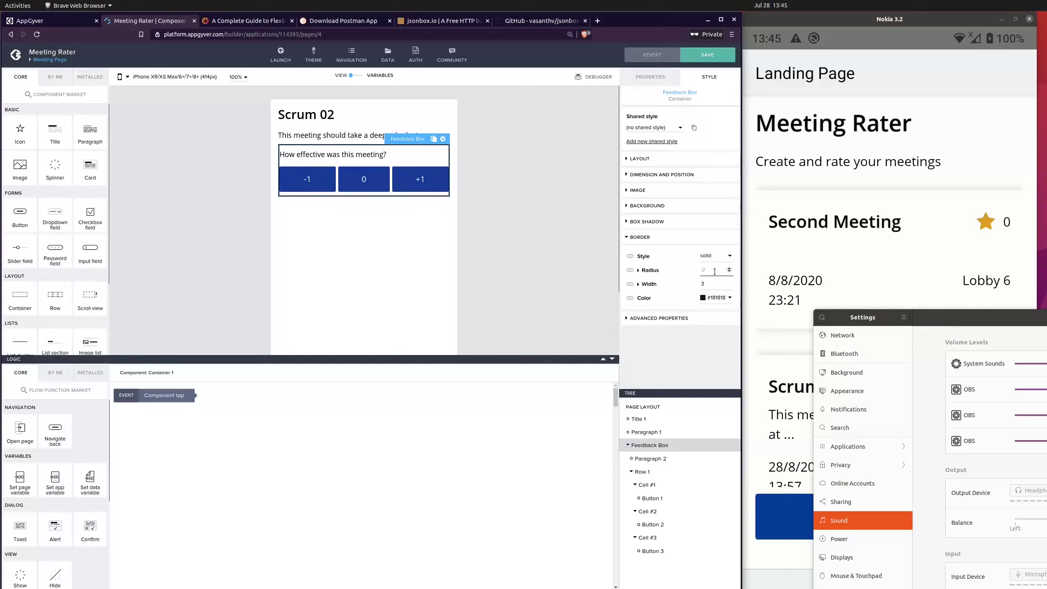
{"action": "left_click", "coordinate": [730, 286]}
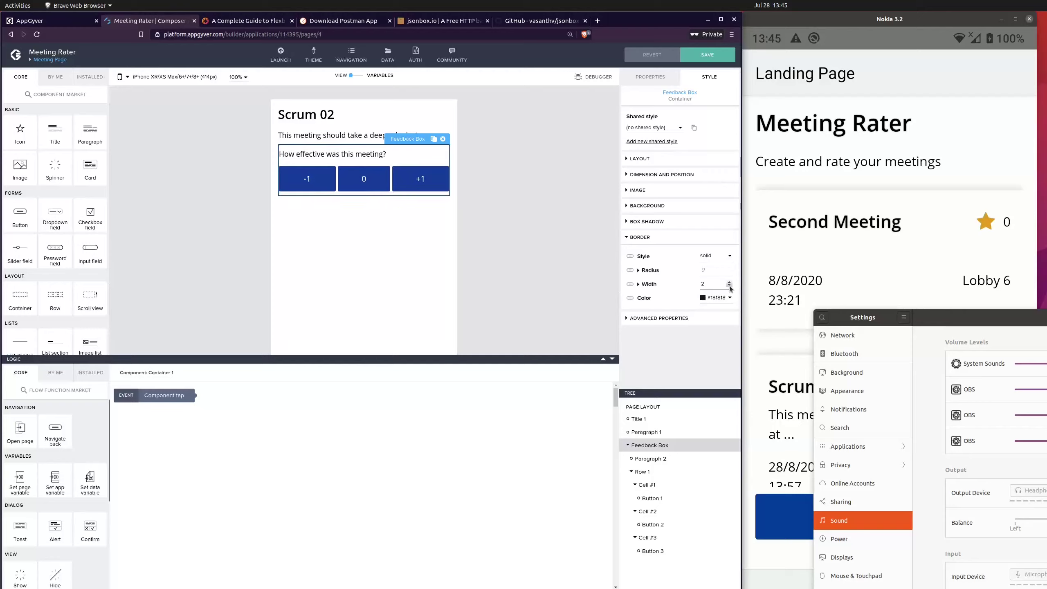
{"action": "left_click", "coordinate": [729, 286]}
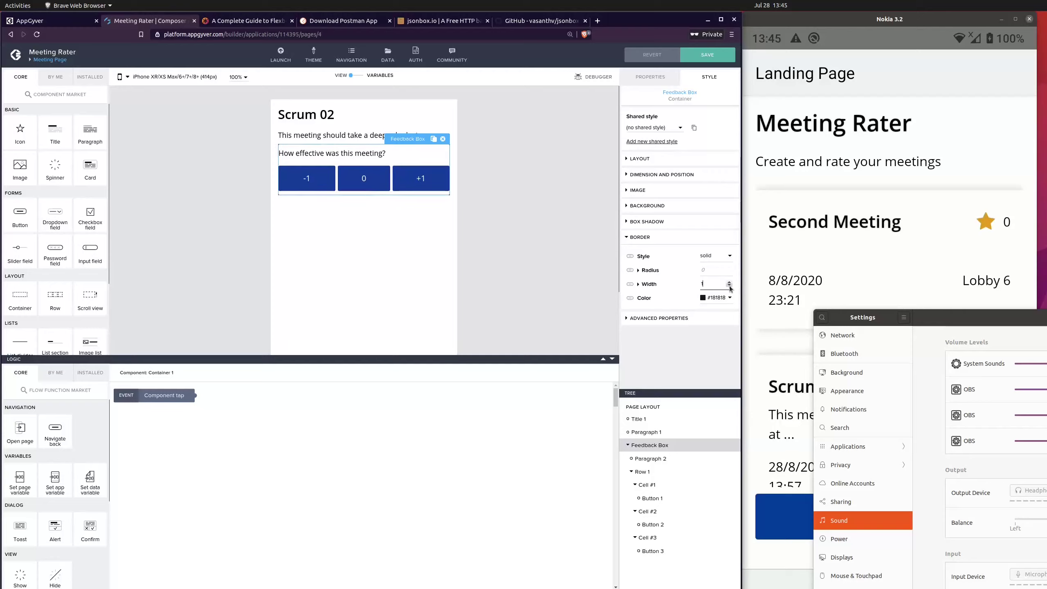
{"action": "left_click", "coordinate": [558, 199]}
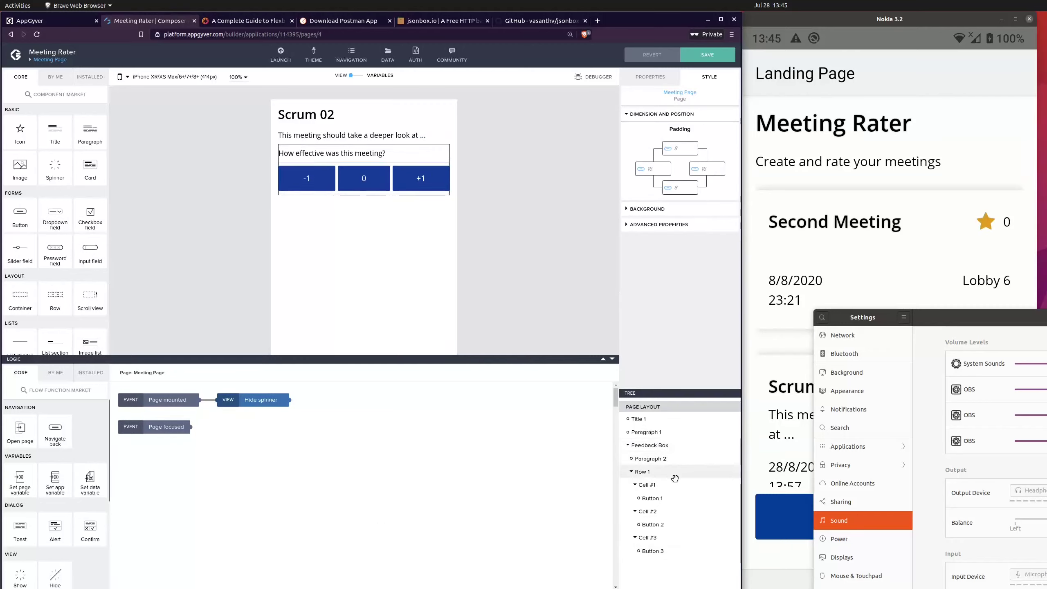
Step: Set the Feedback Box's padding to 5 on all four sides
{"action": "left_click", "coordinate": [663, 445]}
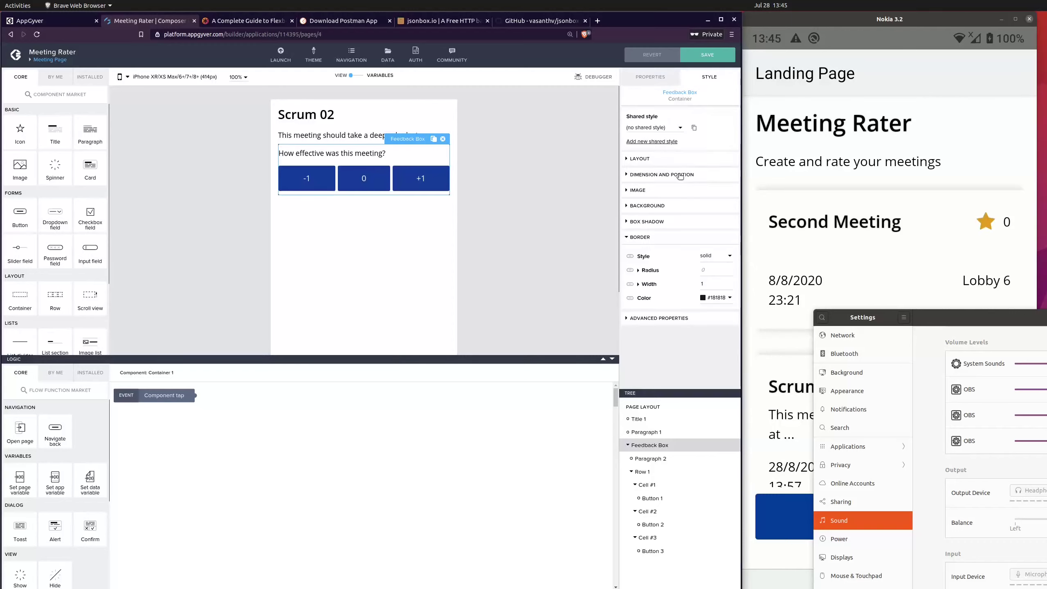
{"action": "left_click", "coordinate": [648, 158]}
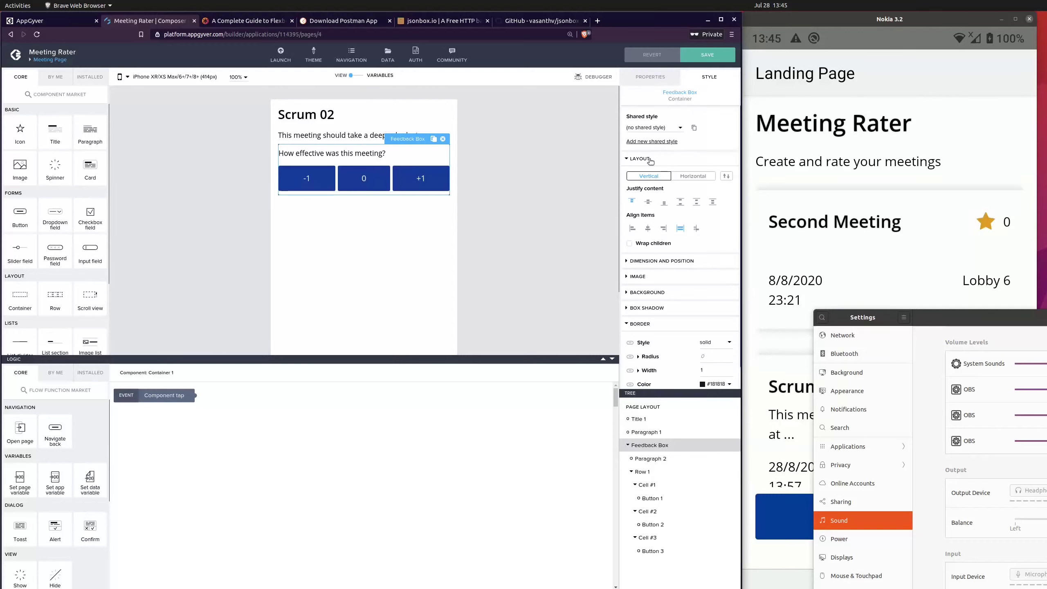
{"action": "left_click", "coordinate": [639, 159]}
{"action": "left_click", "coordinate": [661, 174]}
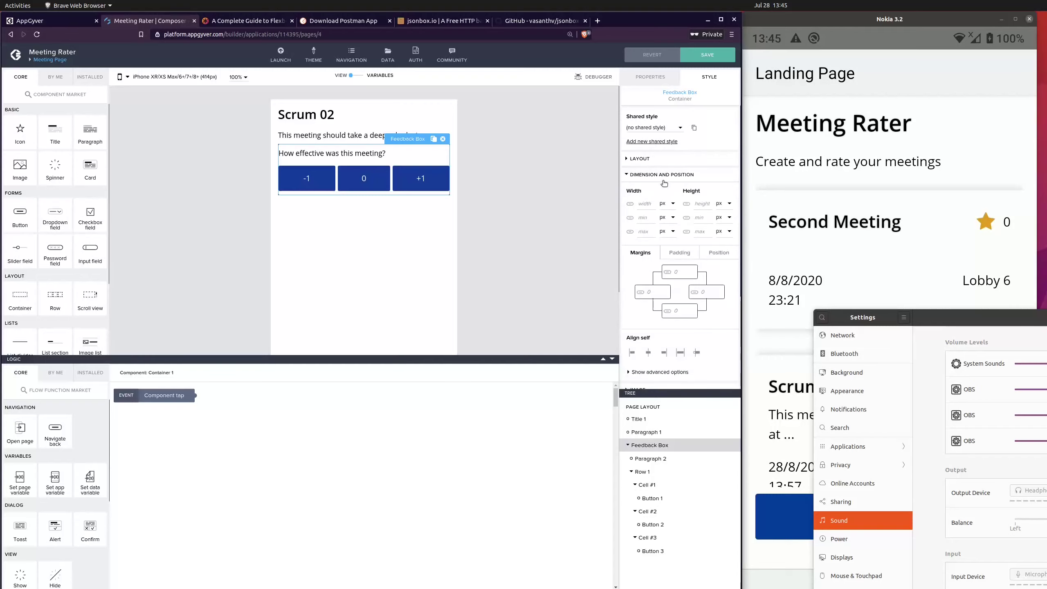
{"action": "left_click", "coordinate": [680, 252]}
{"action": "left_click", "coordinate": [691, 269]}
{"action": "left_click", "coordinate": [690, 269]}
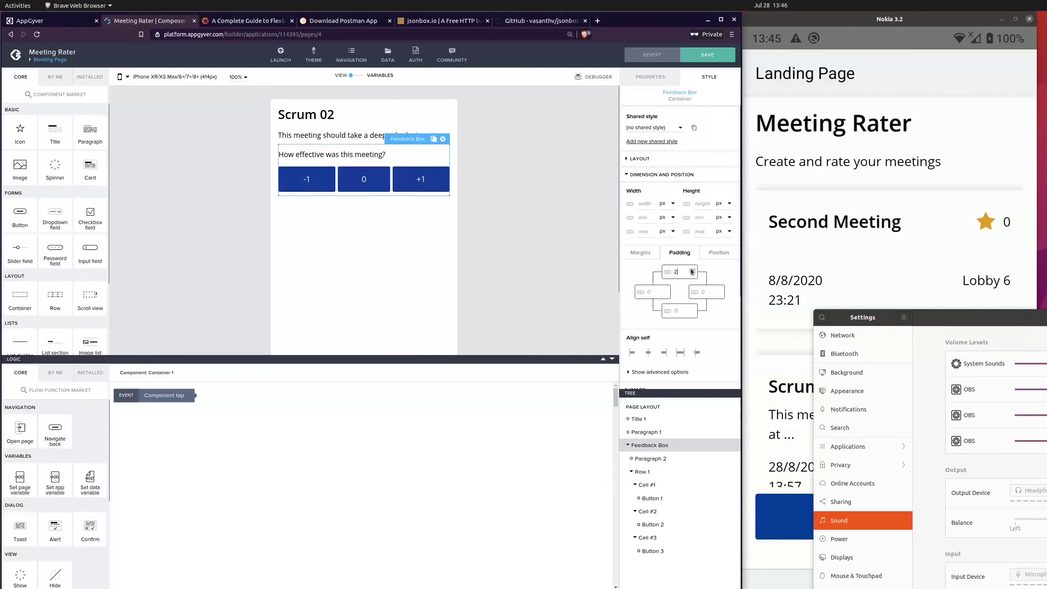
{"action": "left_click", "coordinate": [719, 290]}
{"action": "left_click", "coordinate": [719, 290]}
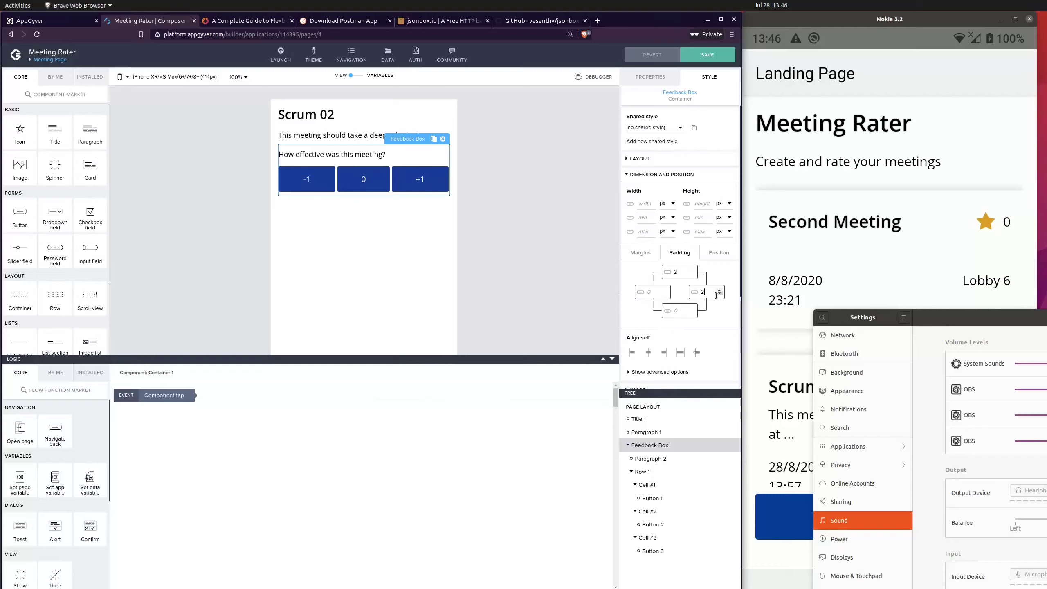
{"action": "left_click", "coordinate": [692, 309]}
{"action": "left_click", "coordinate": [693, 309]}
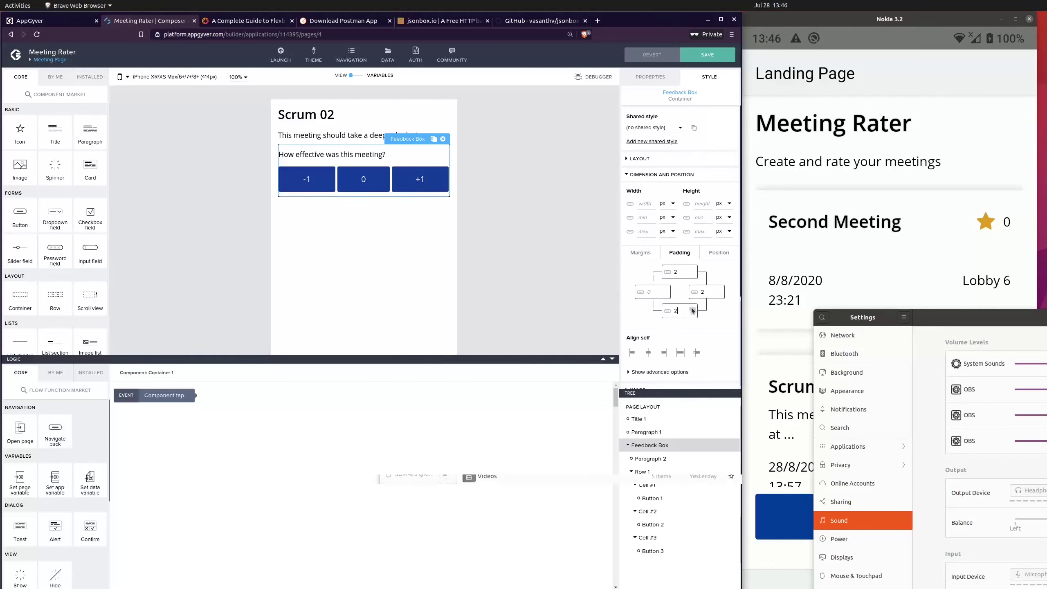
{"action": "left_click", "coordinate": [692, 309]}
{"action": "left_click", "coordinate": [692, 309]}
{"action": "left_click", "coordinate": [692, 309]}
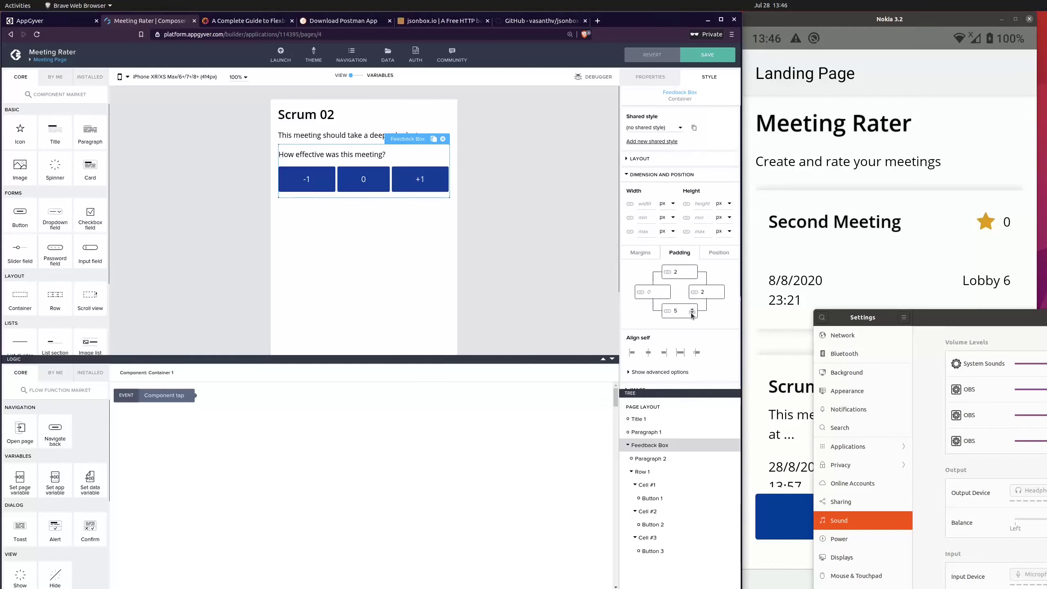
{"action": "left_click", "coordinate": [693, 269]}
{"action": "left_click", "coordinate": [692, 269]}
{"action": "left_click", "coordinate": [692, 270]}
{"action": "left_click", "coordinate": [720, 291]}
{"action": "left_click", "coordinate": [720, 291]}
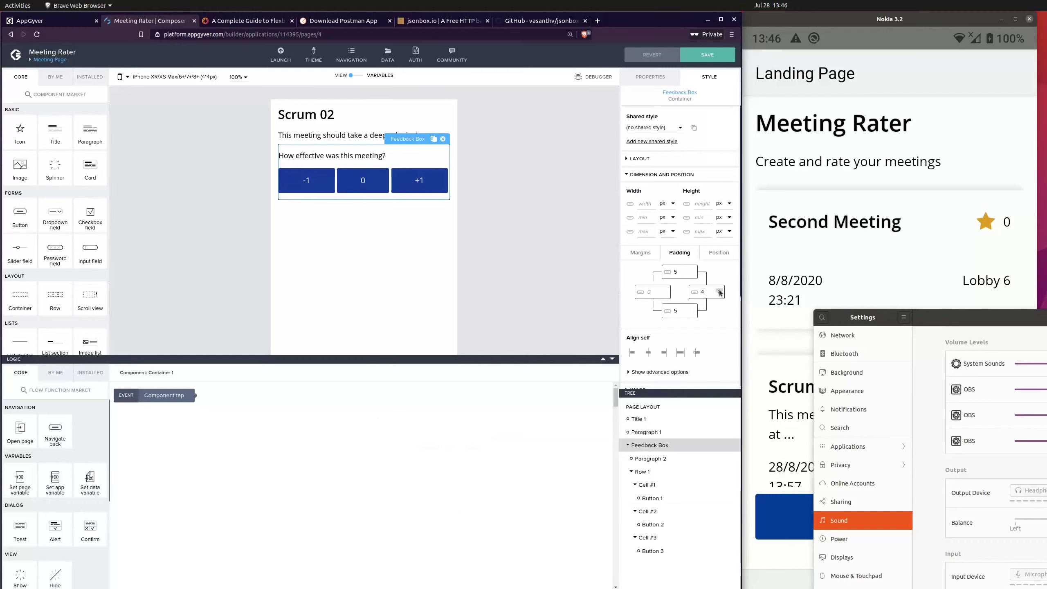
{"action": "left_click", "coordinate": [720, 290]}
{"action": "left_click", "coordinate": [665, 290]}
{"action": "left_click", "coordinate": [665, 290]}
{"action": "left_click", "coordinate": [665, 290]}
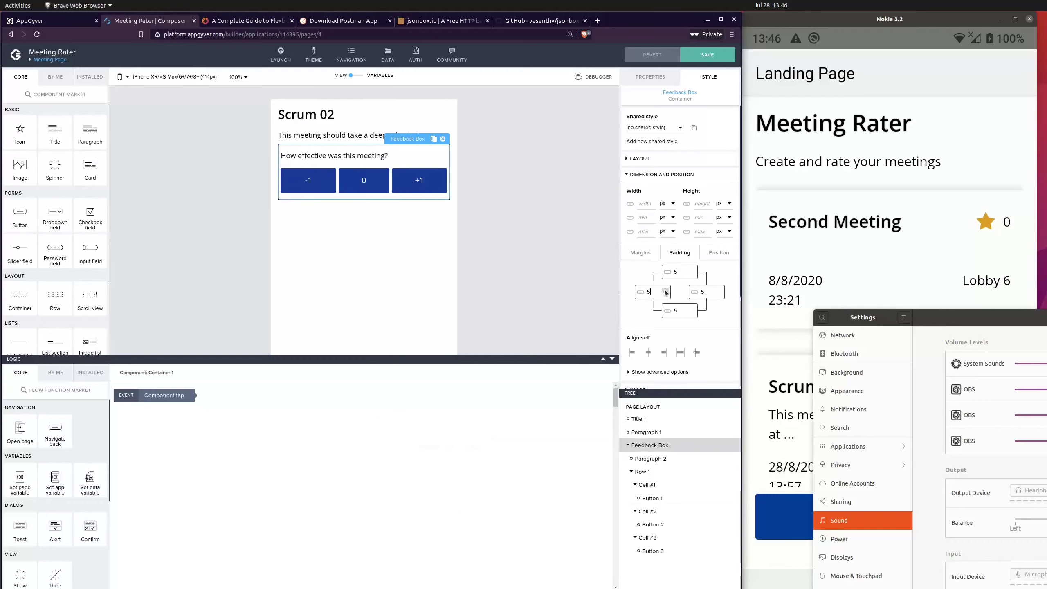
{"action": "left_click", "coordinate": [522, 238]}
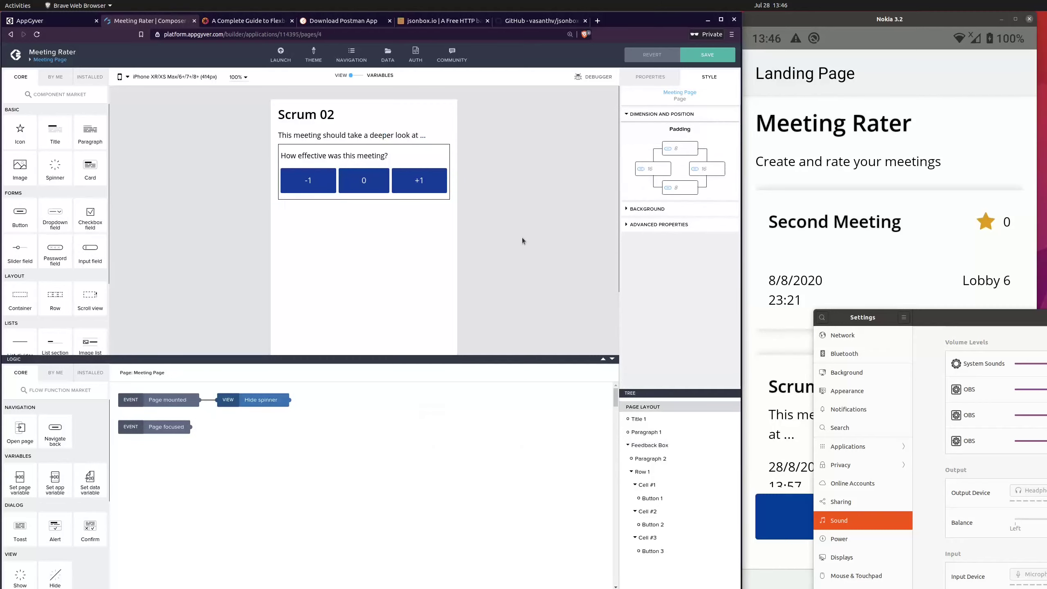
Step: Round the corners of the Feedback Box's border by increasing its border radius
{"action": "left_click", "coordinate": [448, 161]}
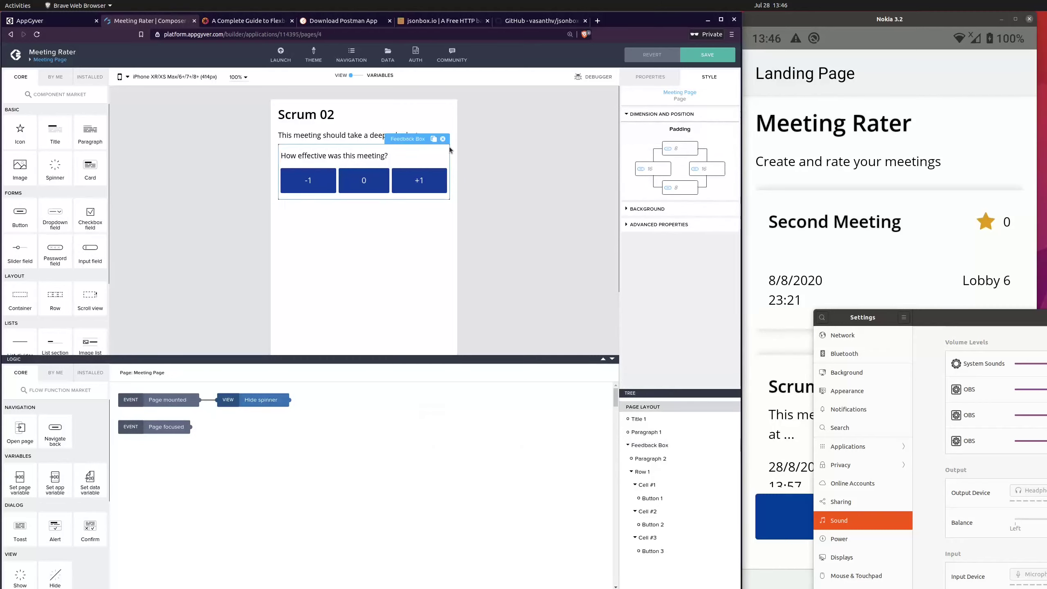
{"action": "left_click", "coordinate": [509, 231]}
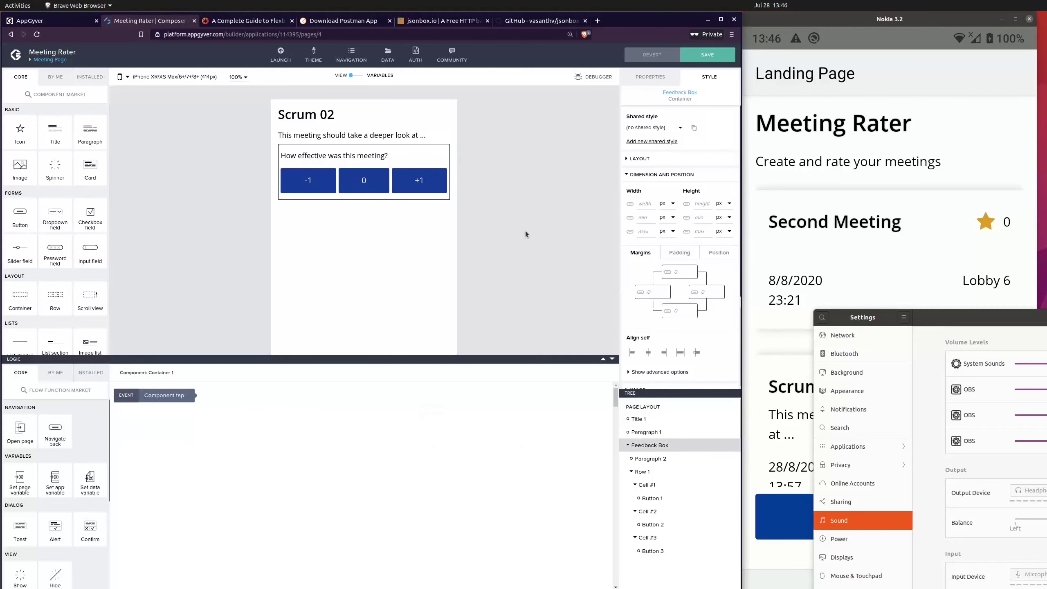
{"action": "left_click", "coordinate": [668, 446]}
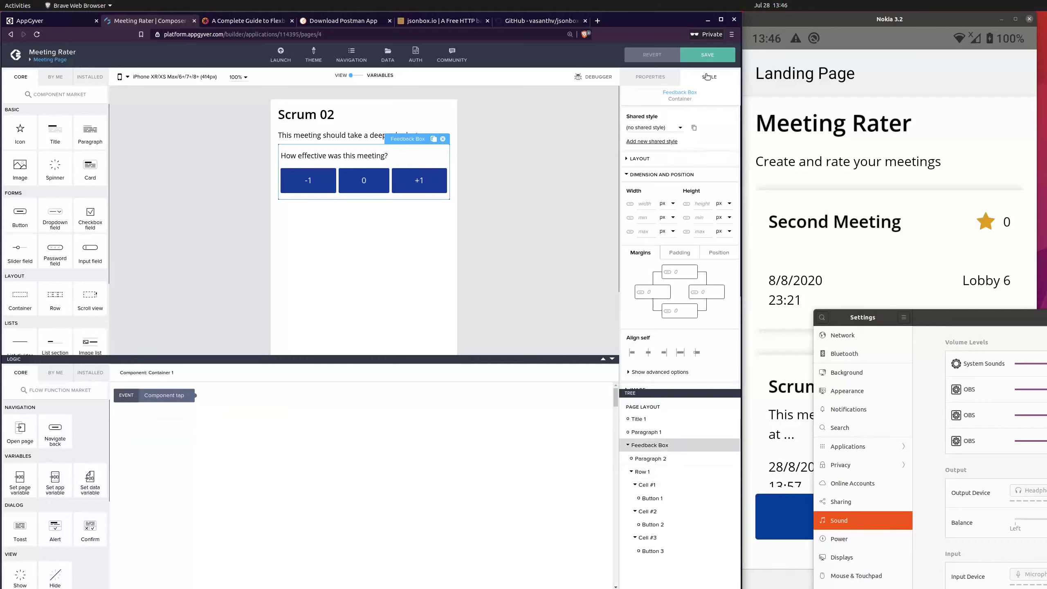
{"action": "scroll", "coordinate": [716, 334], "scroll_direction": "down", "scroll_amount": 3}
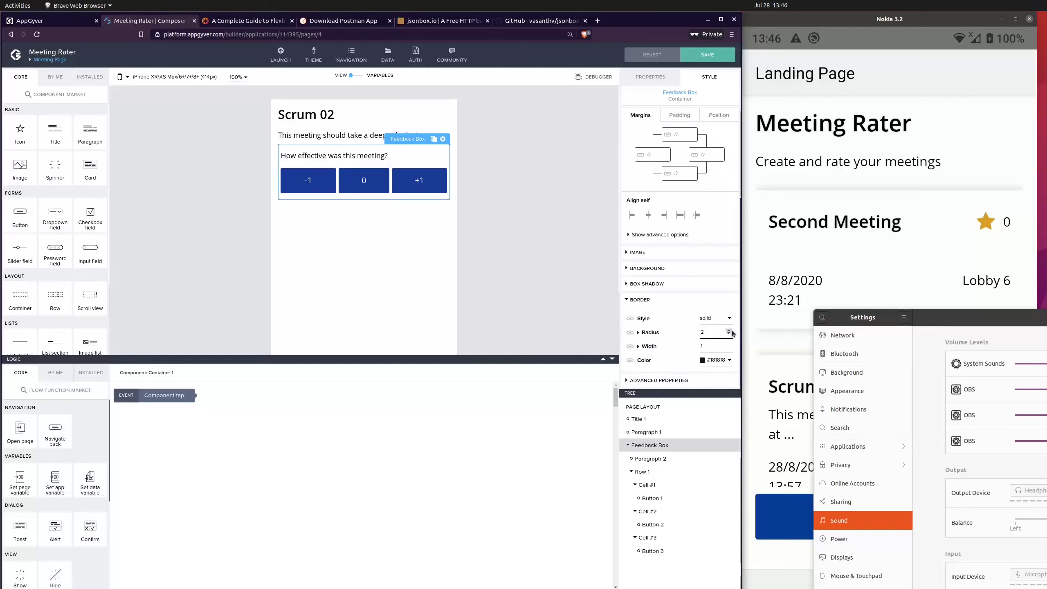
{"action": "left_click", "coordinate": [550, 214]}
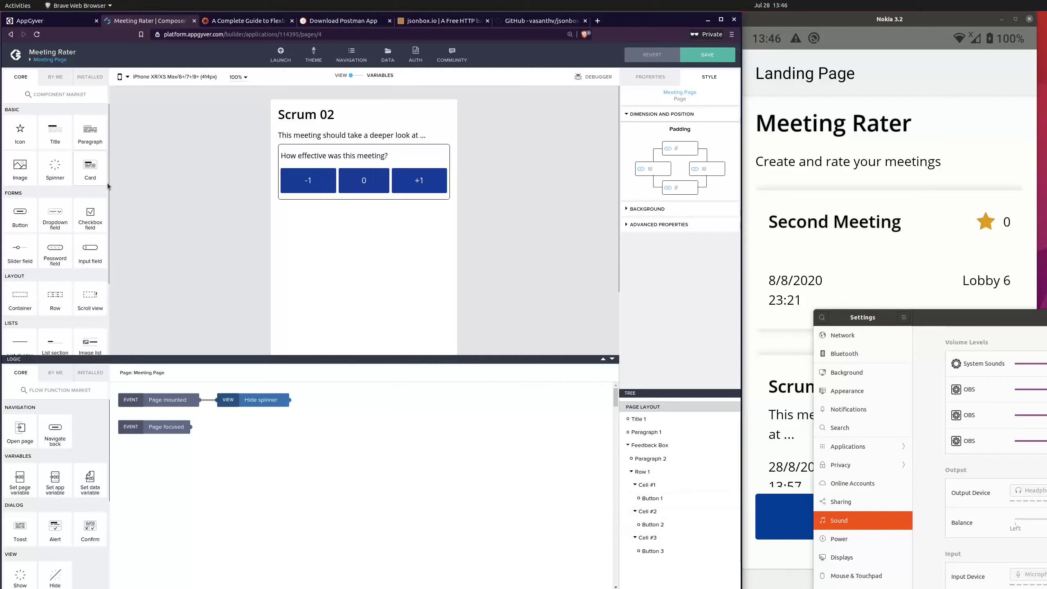
Step: Add an input field to the Feedback Box and place it below the row of rating buttons, outside the row's cells
{"action": "left_click_drag", "start_coordinate": [90, 249], "coordinate": [312, 198]}
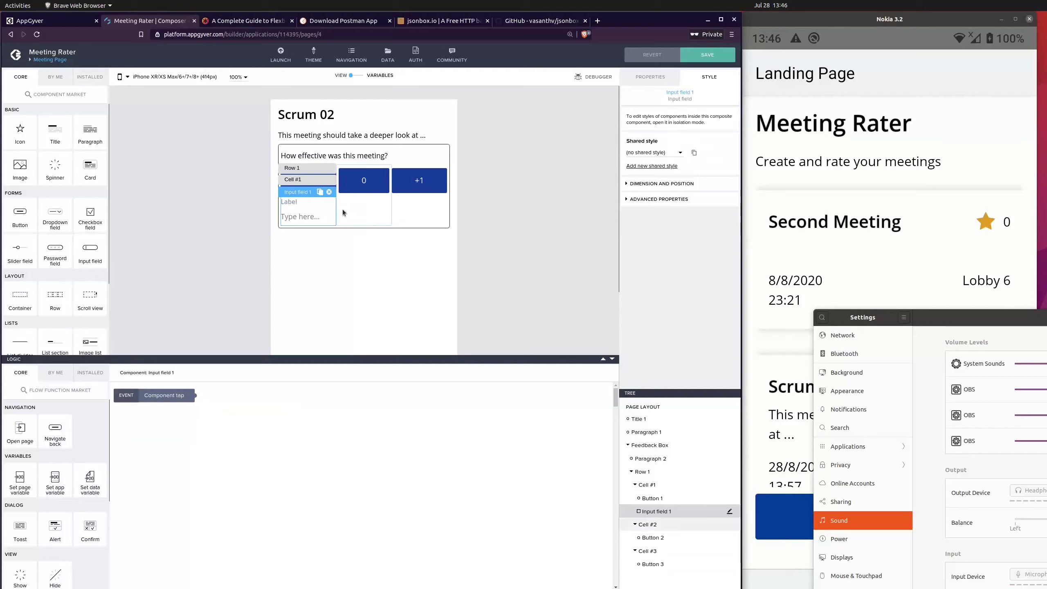
{"action": "left_click", "coordinate": [329, 192]}
{"action": "left_click", "coordinate": [302, 202]}
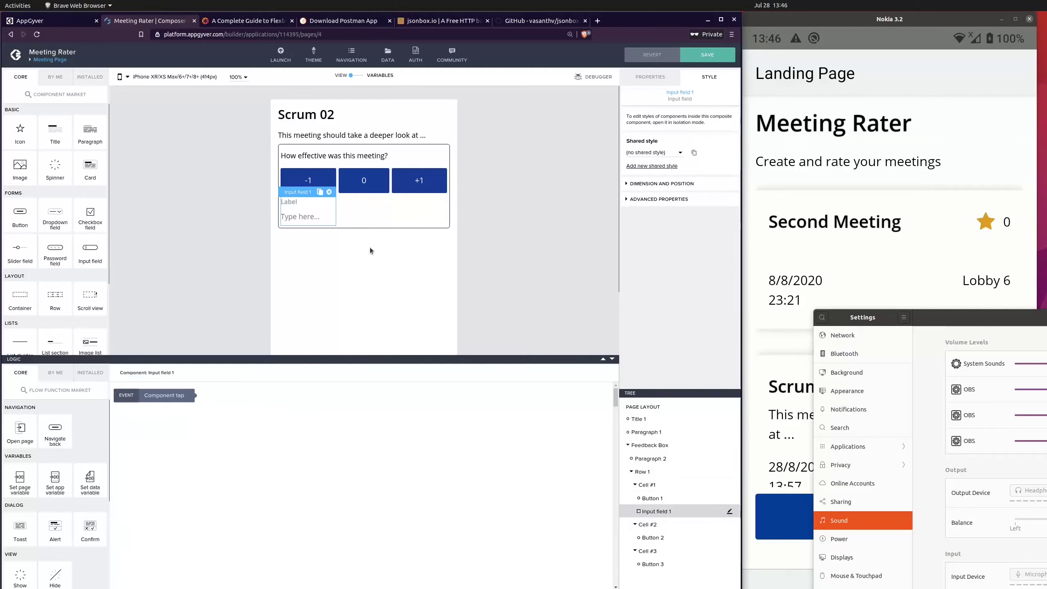
{"action": "left_click_drag", "start_coordinate": [660, 511], "coordinate": [642, 498]}
{"action": "left_click", "coordinate": [631, 485]}
{"action": "left_click", "coordinate": [463, 216]}
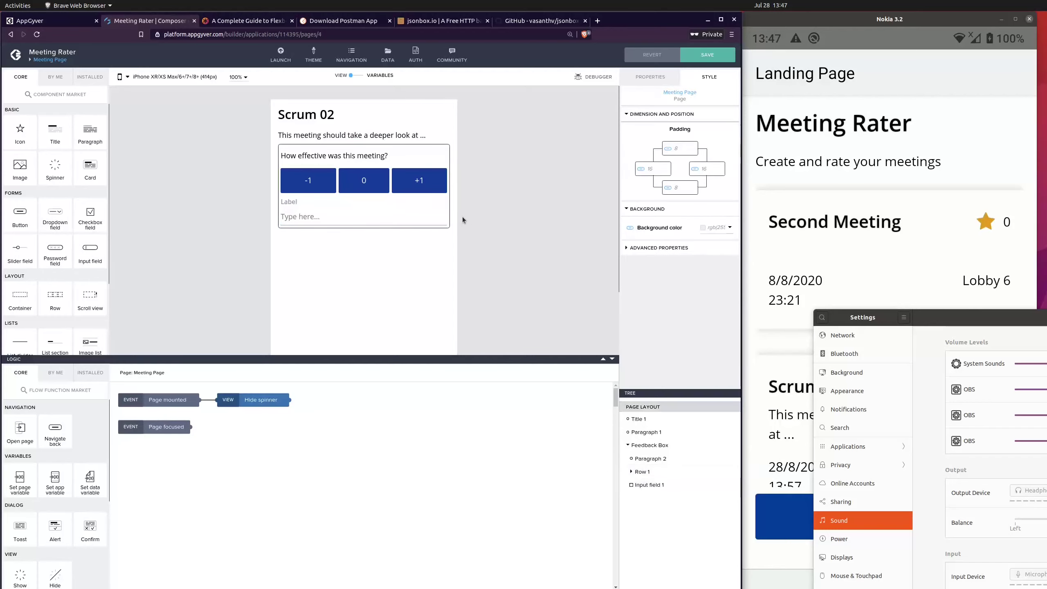
Step: Label the input field below the rating buttons "Feedback Optional"
{"action": "left_click", "coordinate": [383, 205]}
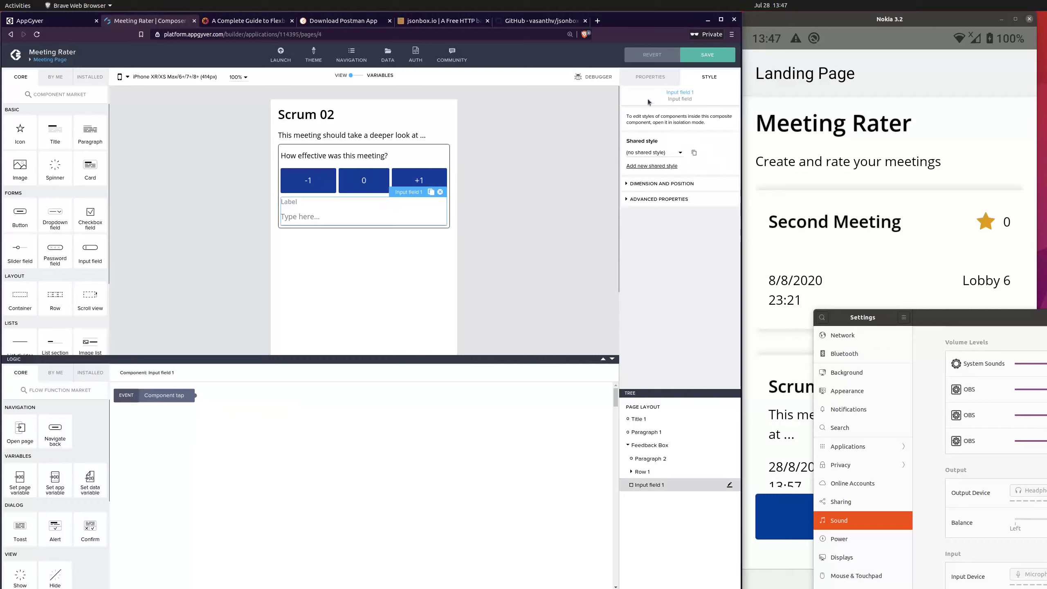
{"action": "left_click", "coordinate": [650, 77]}
{"action": "double_click", "coordinate": [658, 129]}
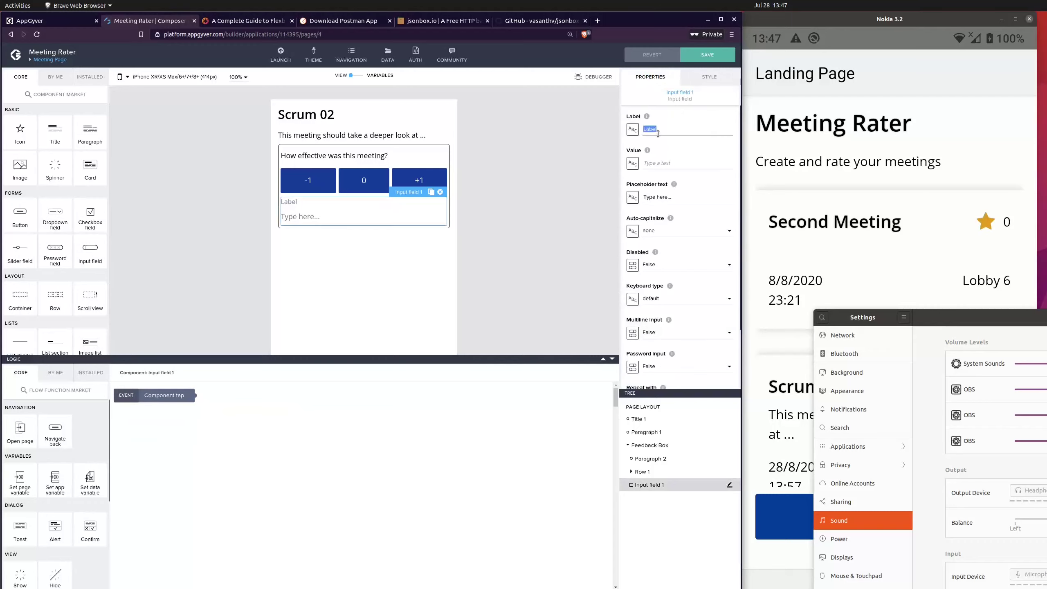
{"action": "type", "text": "Feedback Optional"}
{"action": "left_click", "coordinate": [553, 217]}
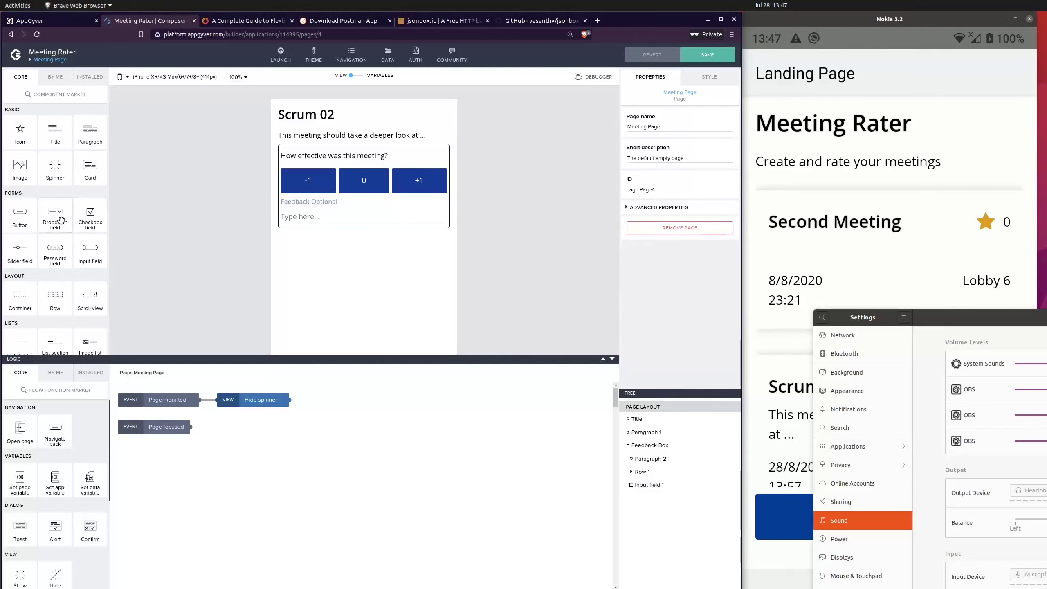
{"action": "left_click", "coordinate": [325, 185]}
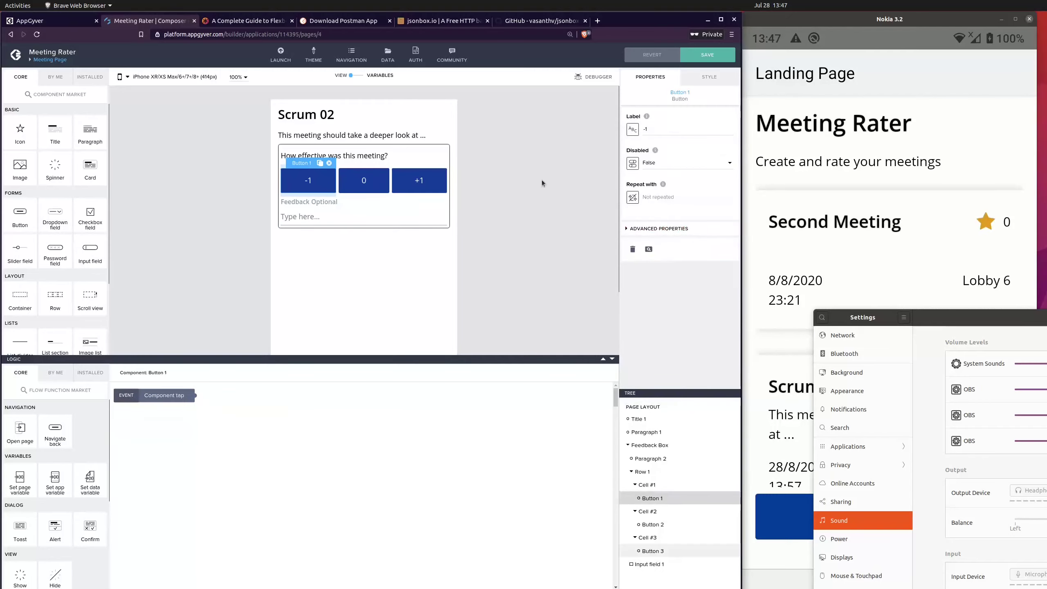
{"action": "left_click", "coordinate": [536, 223]}
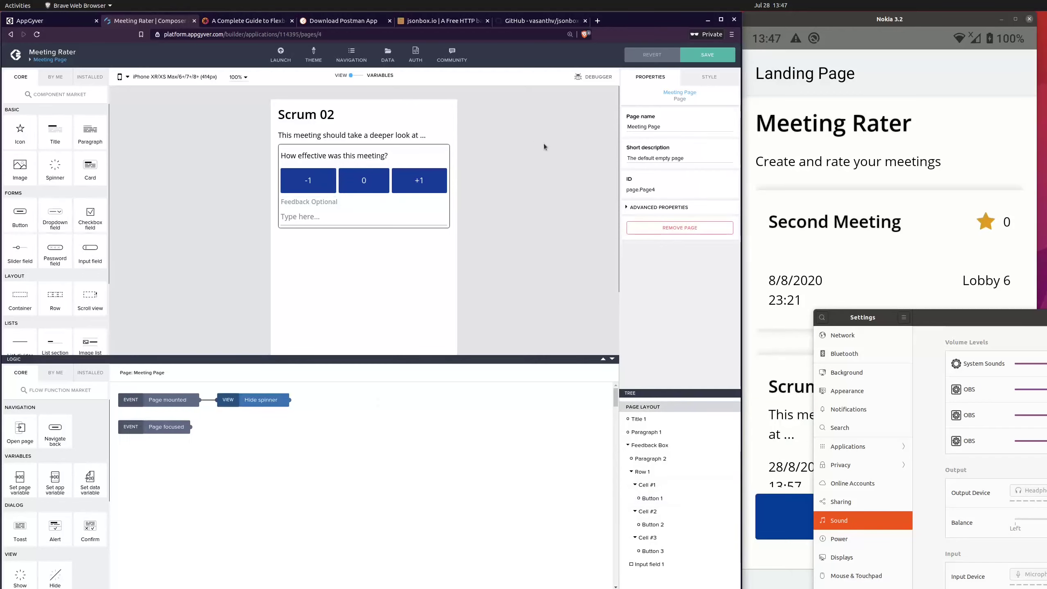
{"action": "left_click", "coordinate": [705, 79]}
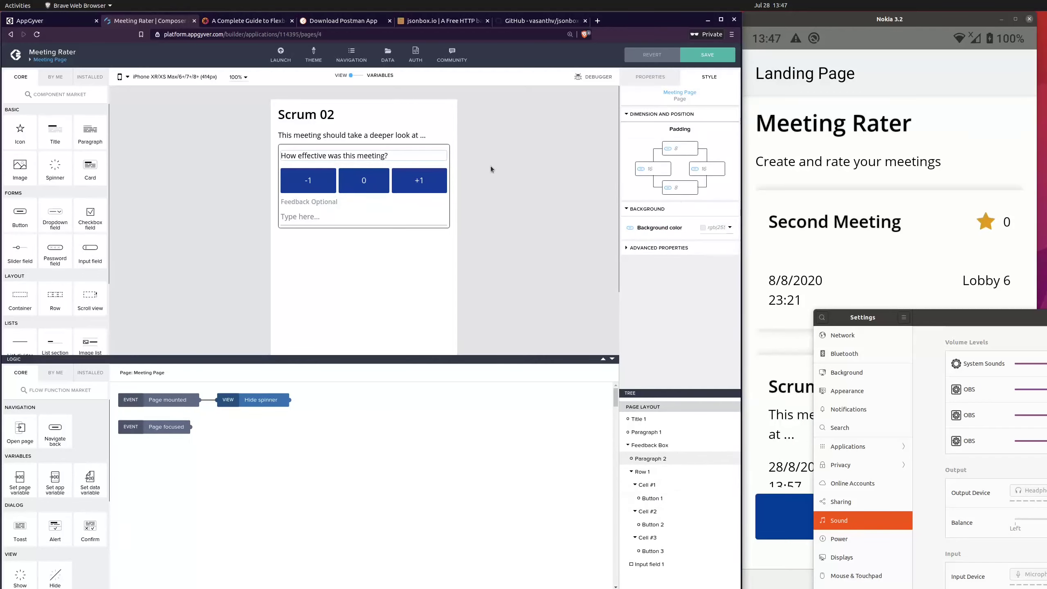
Step: Set the background color of the -1 rating button to red
{"action": "left_click", "coordinate": [308, 181]}
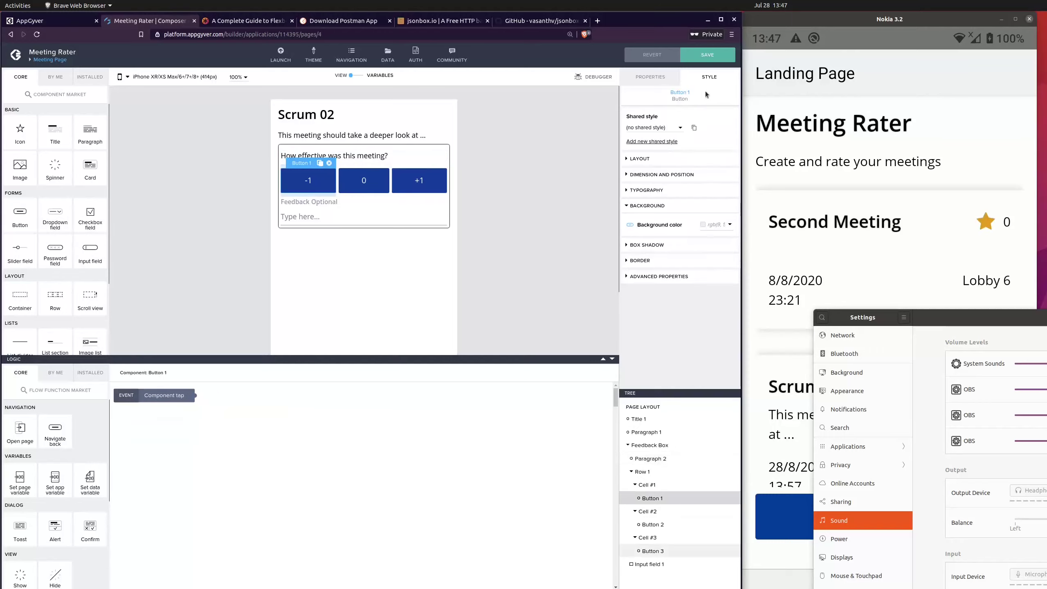
{"action": "left_click", "coordinate": [650, 78]}
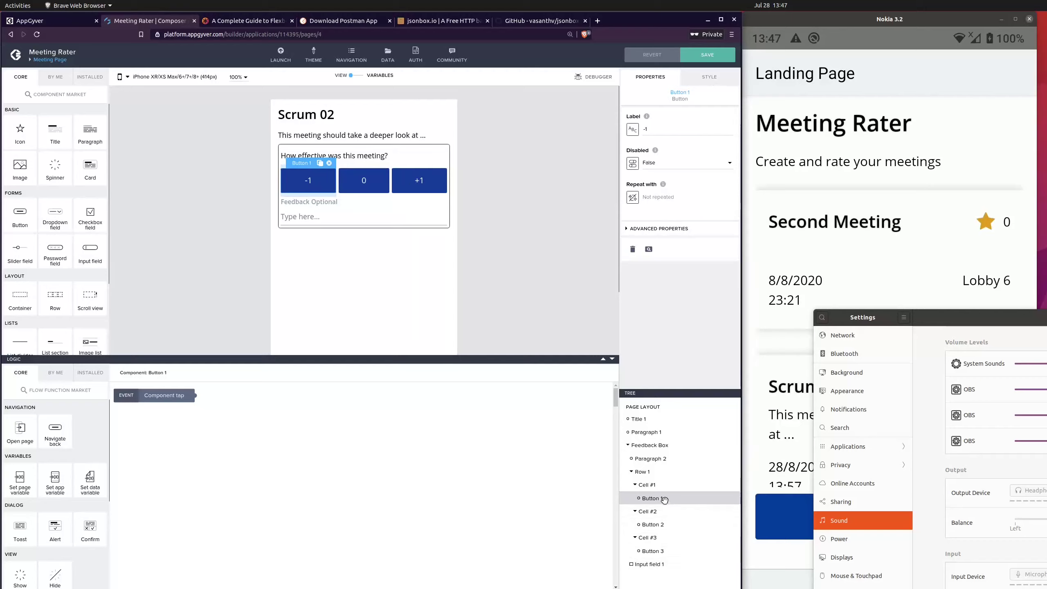
{"action": "left_click", "coordinate": [708, 78]}
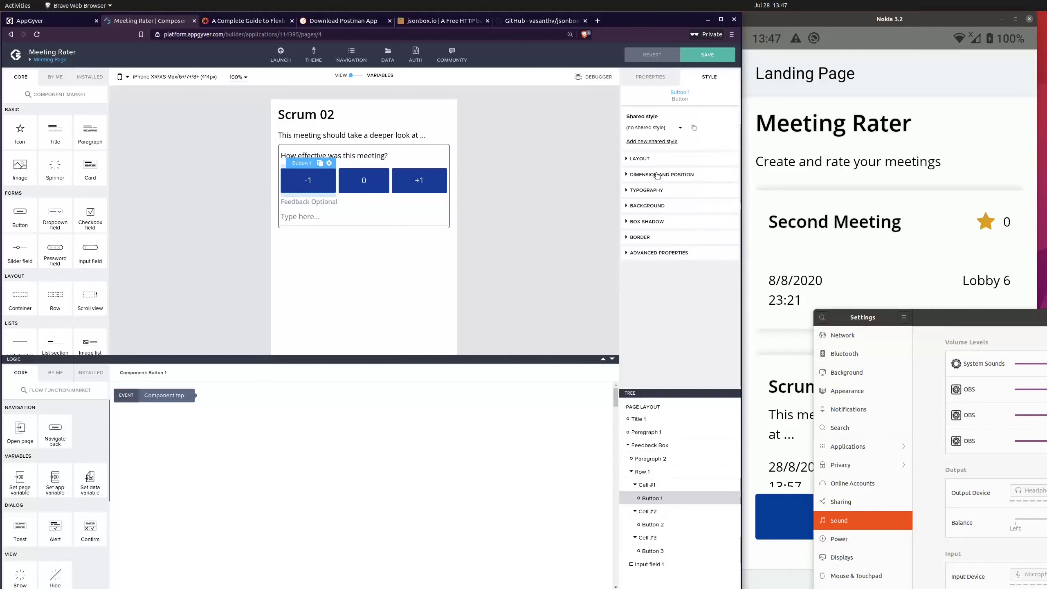
{"action": "left_click", "coordinate": [651, 208]}
{"action": "left_click", "coordinate": [703, 225]}
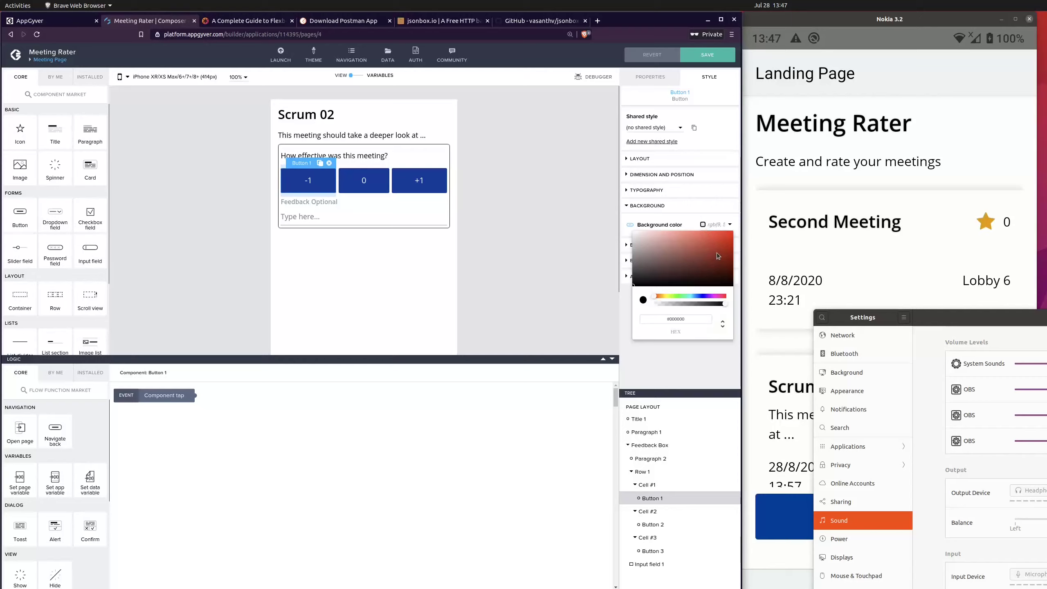
{"action": "left_click", "coordinate": [725, 245]}
{"action": "left_click_drag", "start_coordinate": [733, 244], "coordinate": [731, 241]}
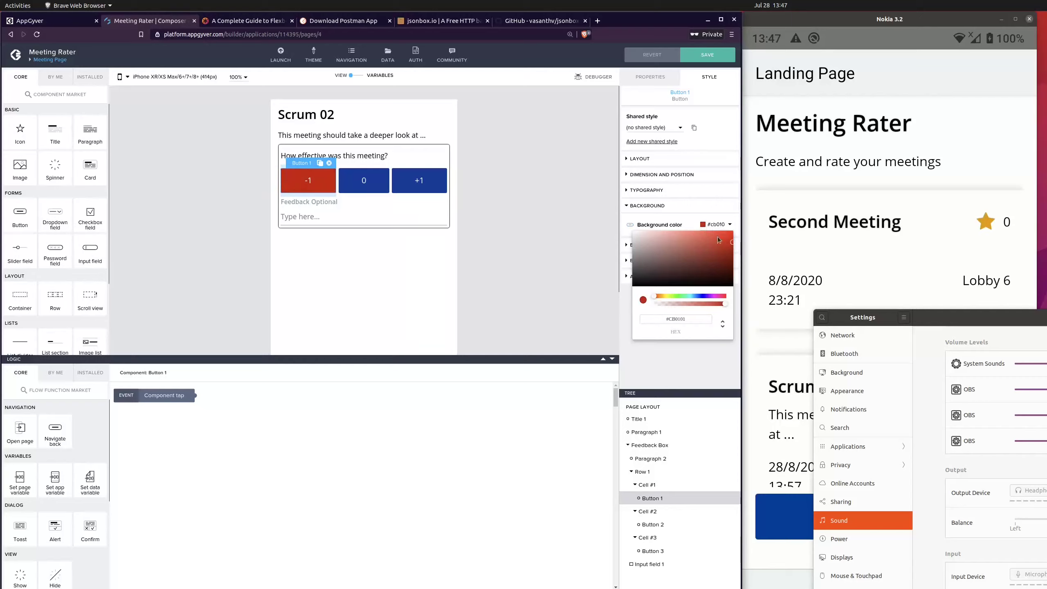
Step: Set the background color of the 0 rating button to gray
{"action": "left_click", "coordinate": [359, 176]}
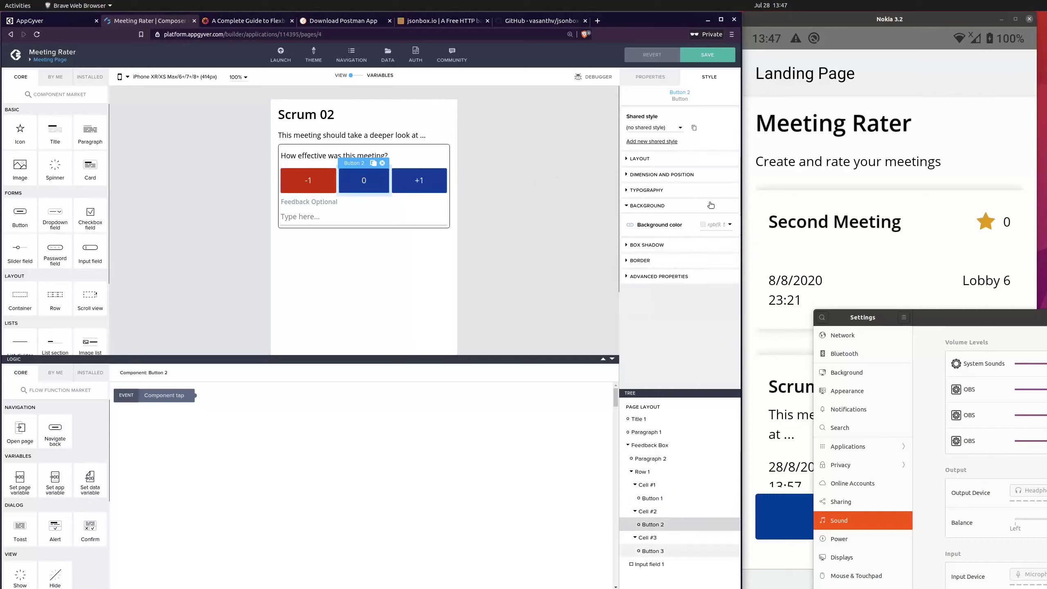
{"action": "left_click", "coordinate": [714, 224]}
{"action": "left_click_drag", "start_coordinate": [693, 261], "coordinate": [440, 169]}
Step: Set the background color of the +1 rating button to green
{"action": "left_click", "coordinate": [440, 168]}
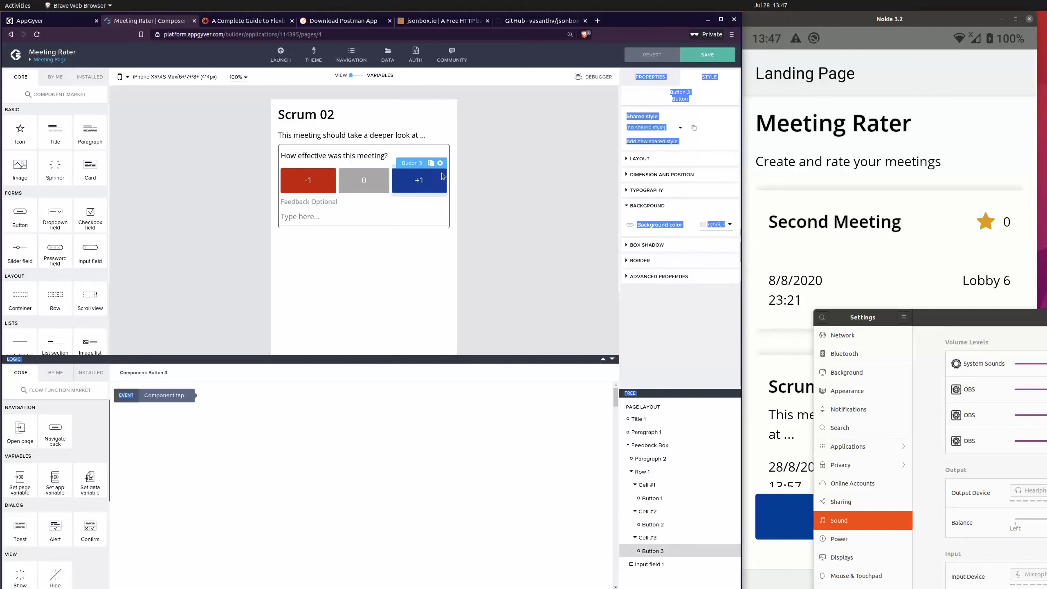
{"action": "left_click", "coordinate": [714, 224]}
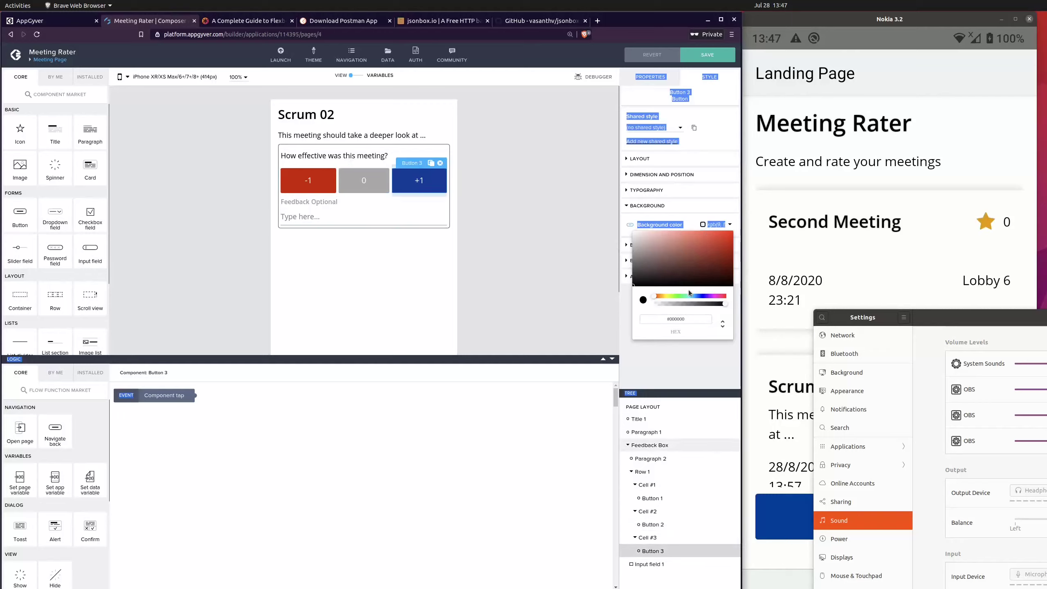
{"action": "left_click_drag", "start_coordinate": [690, 295], "coordinate": [682, 296]}
{"action": "left_click_drag", "start_coordinate": [714, 261], "coordinate": [735, 247]}
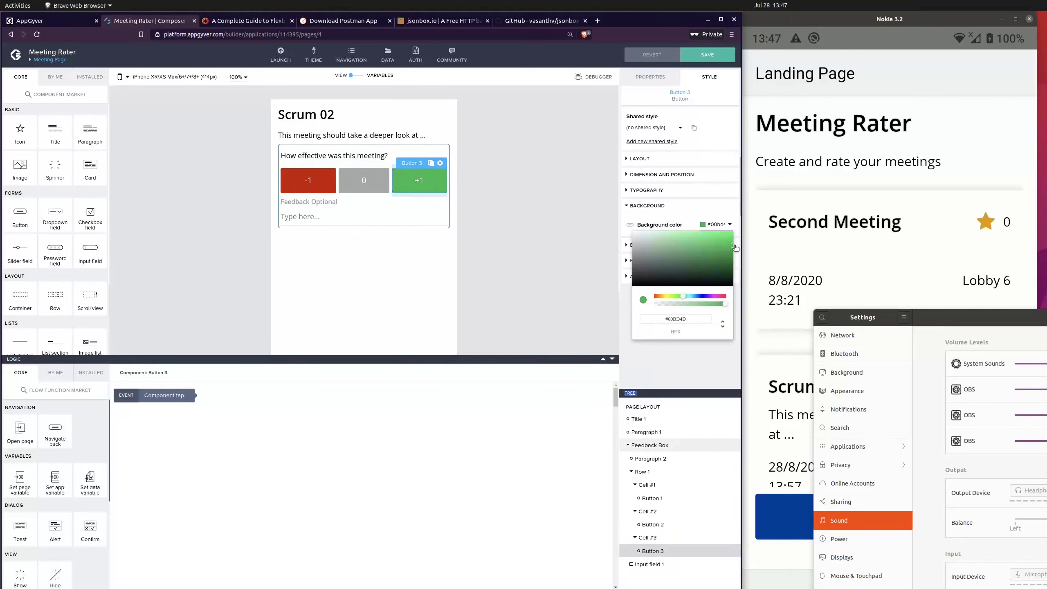
{"action": "left_click", "coordinate": [585, 221]}
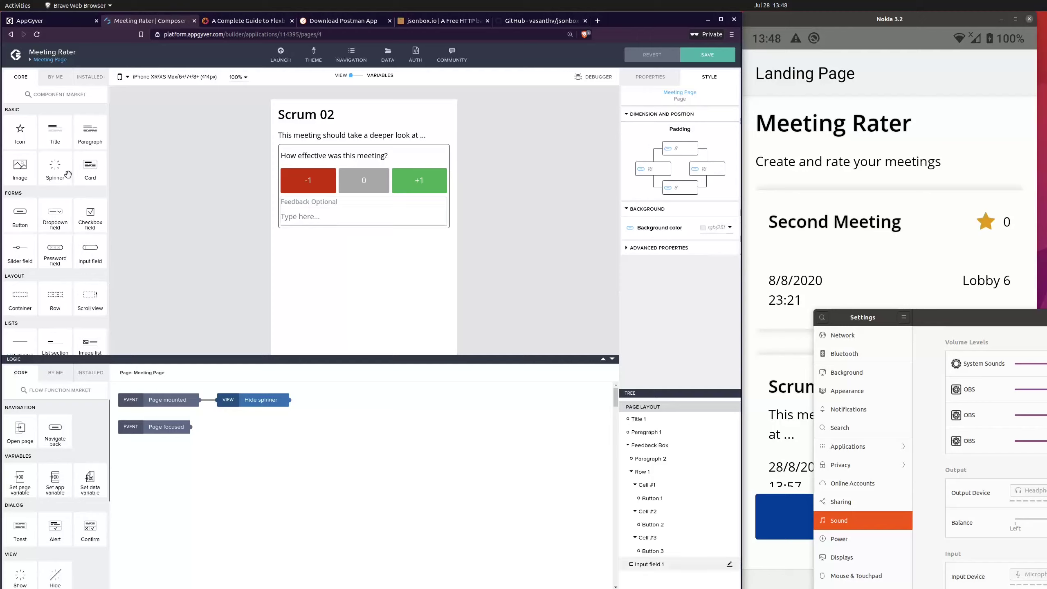
Step: Add a button labelled "Rate" below the feedback input field in the Feedback Box and save the app
{"action": "left_click_drag", "start_coordinate": [23, 213], "coordinate": [678, 574]}
{"action": "left_click", "coordinate": [655, 78]}
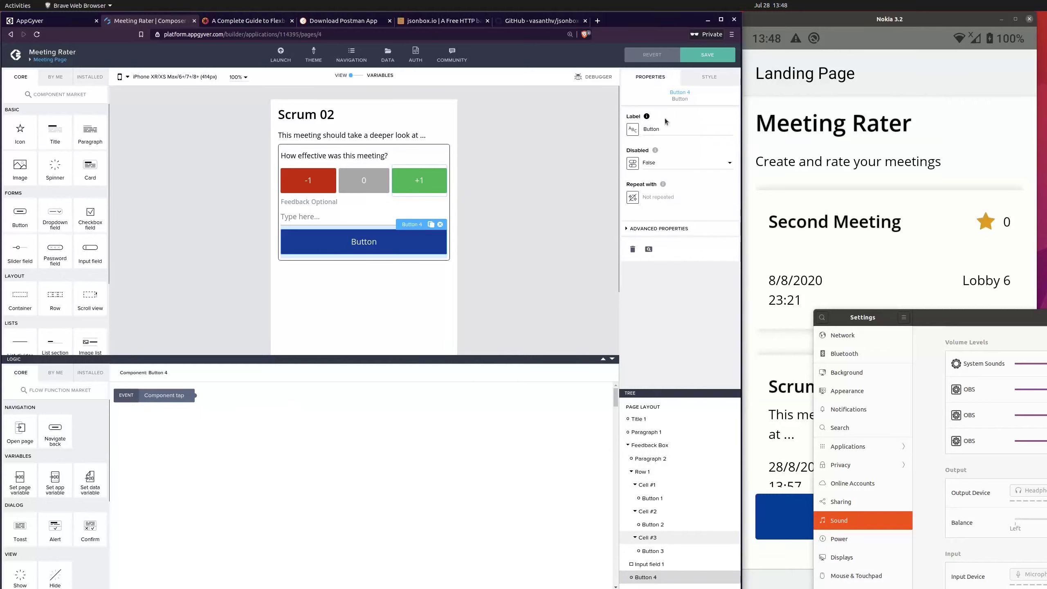
{"action": "double_click", "coordinate": [665, 125]}
{"action": "type", "text": "Give"}
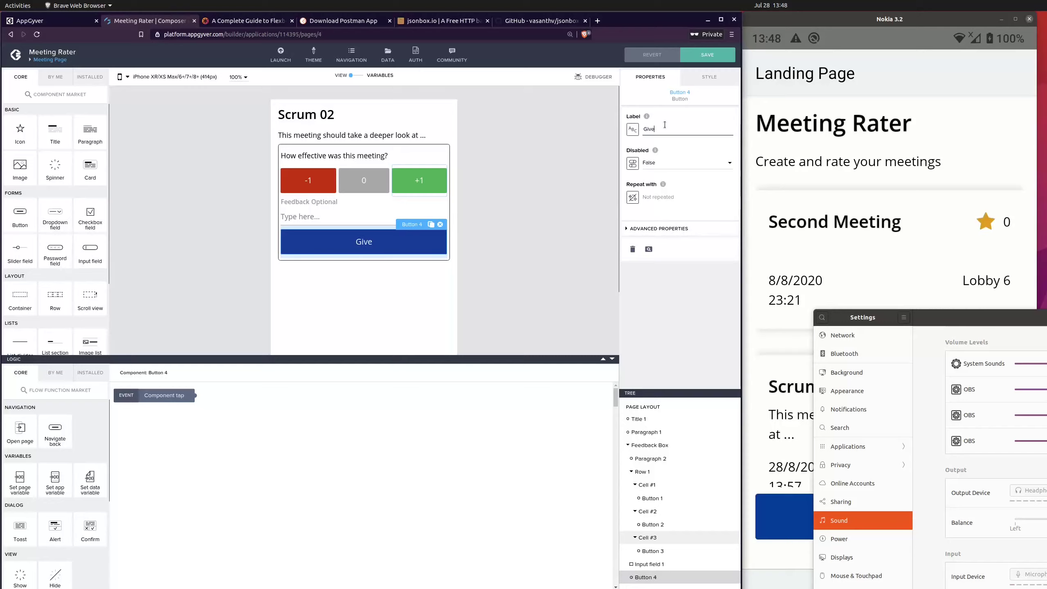
{"action": "key", "text": "BackSpace"}
{"action": "key", "text": "BackSpace"}
{"action": "key", "text": "BackSpace"}
{"action": "key", "text": "BackSpace"}
{"action": "key", "text": "BackSpace"}
{"action": "type", "text": "Pu"}
{"action": "key", "text": "BackSpace"}
{"action": "key", "text": "BackSpace"}
{"action": "type", "text": "Rate this"}
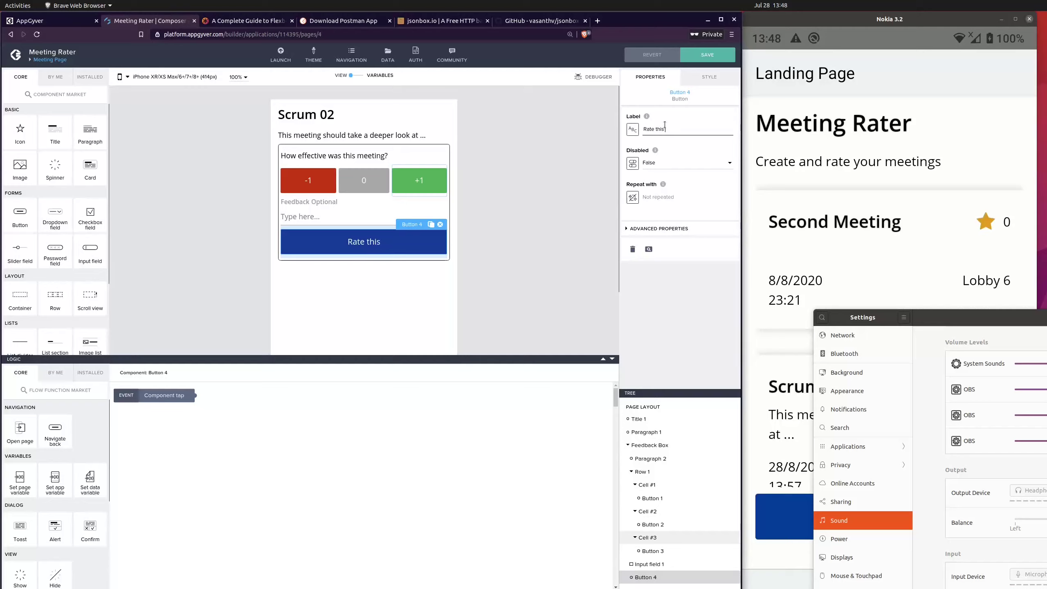
{"action": "key", "text": "BackSpace"}
{"action": "key", "text": "BackSpace"}
{"action": "key", "text": "BackSpace"}
{"action": "key", "text": "BackSpace"}
{"action": "key", "text": "BackSpace"}
{"action": "left_click", "coordinate": [511, 199]}
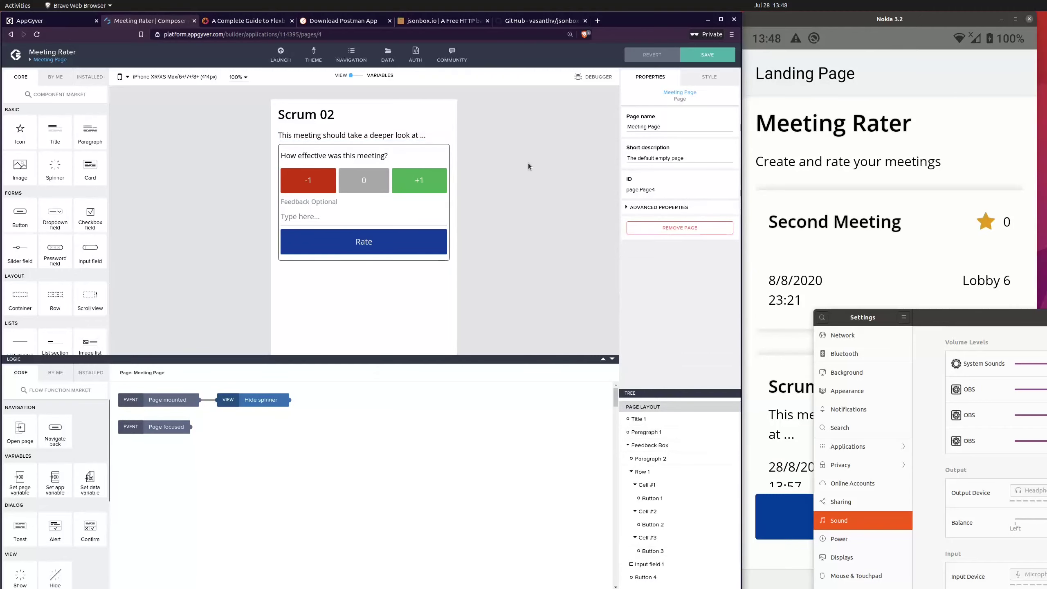
{"action": "key", "text": "ctrl+s"}
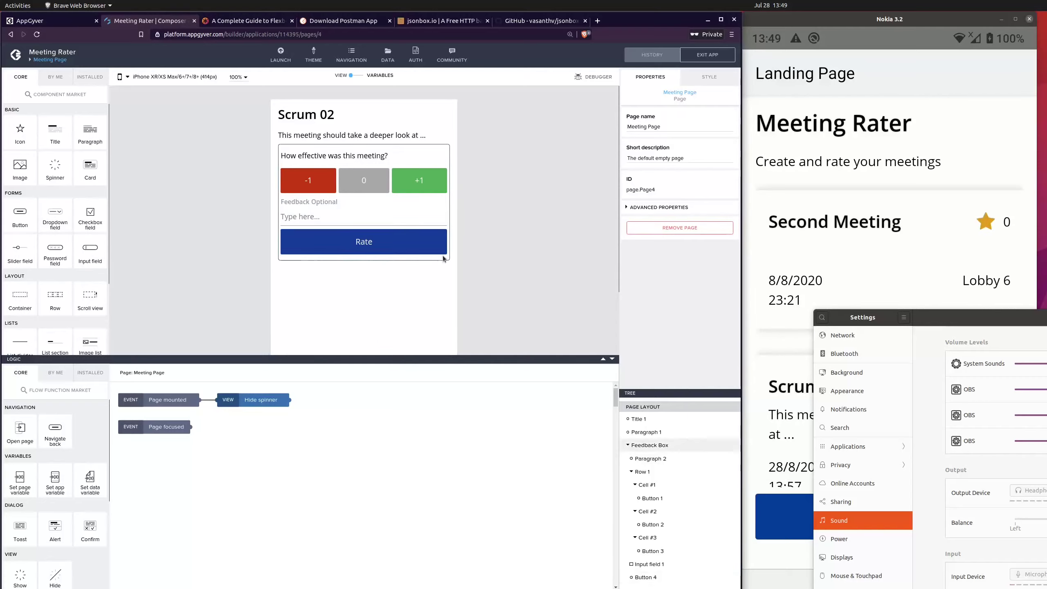
{"action": "left_click", "coordinate": [343, 114]}
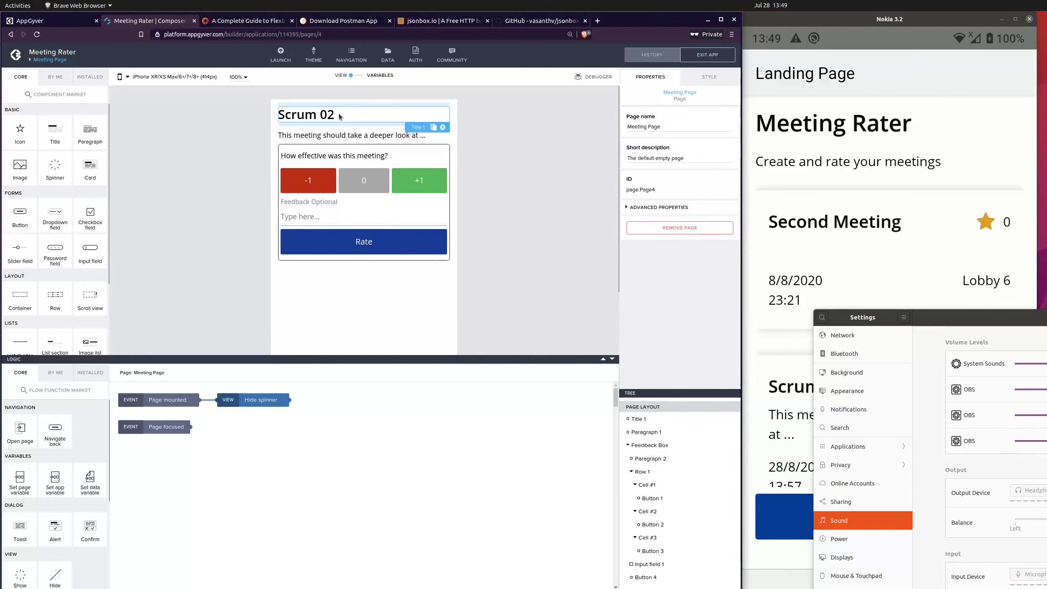
{"action": "left_click", "coordinate": [493, 153]}
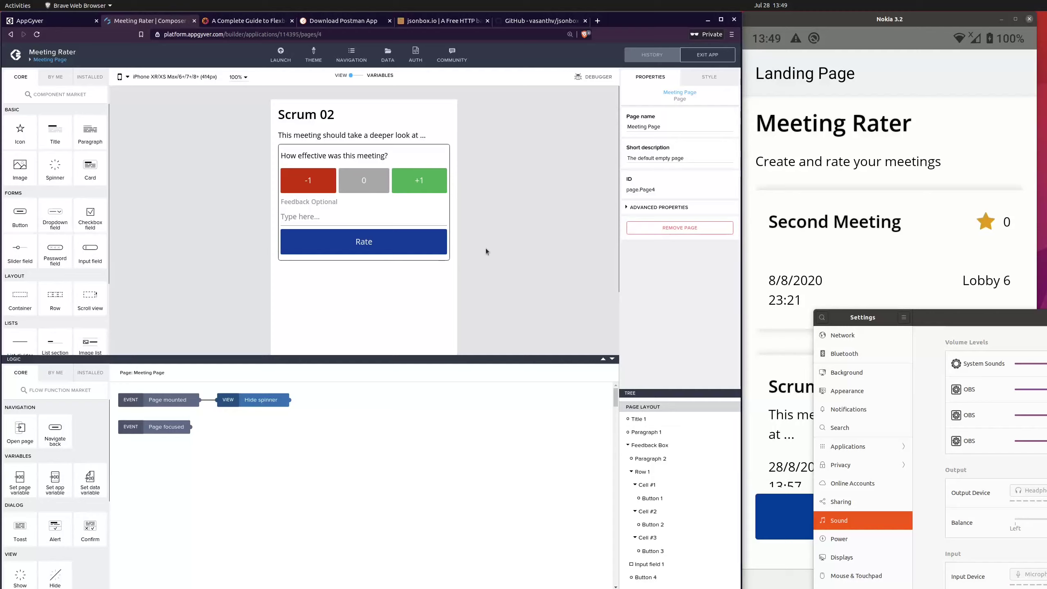
{"action": "scroll", "coordinate": [487, 248], "scroll_direction": "down", "scroll_amount": 3}
{"action": "scroll", "coordinate": [491, 247], "scroll_direction": "up", "scroll_amount": 3}
{"action": "scroll", "coordinate": [511, 258], "scroll_direction": "down", "scroll_amount": 1}
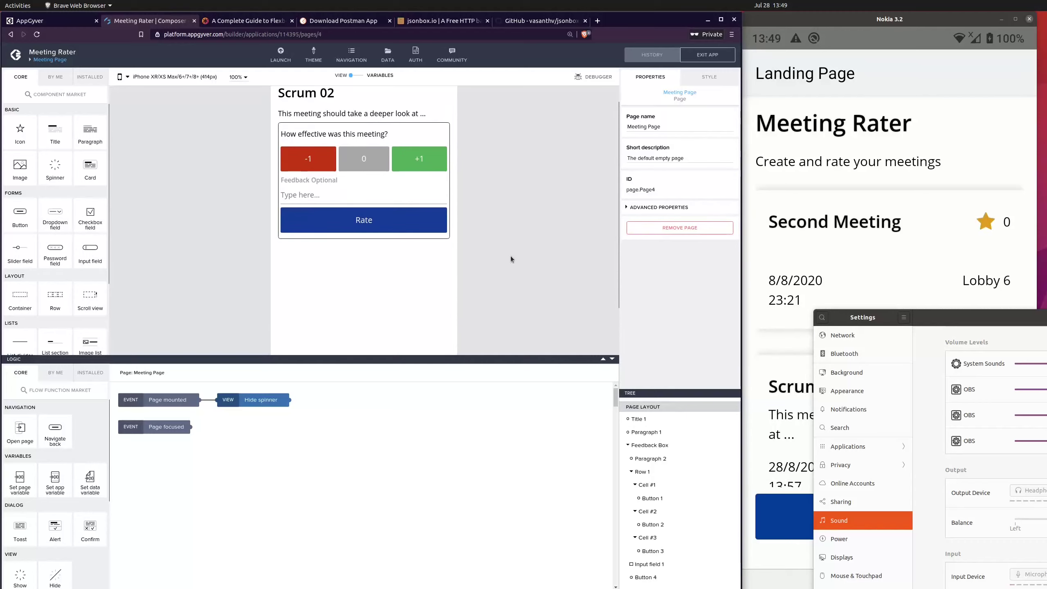
Step: Open the Second Meeting card in the phone preview and try out the -1, 0, +1 and Rate buttons
{"action": "left_click", "coordinate": [898, 189]}
{"action": "left_click", "coordinate": [908, 263]}
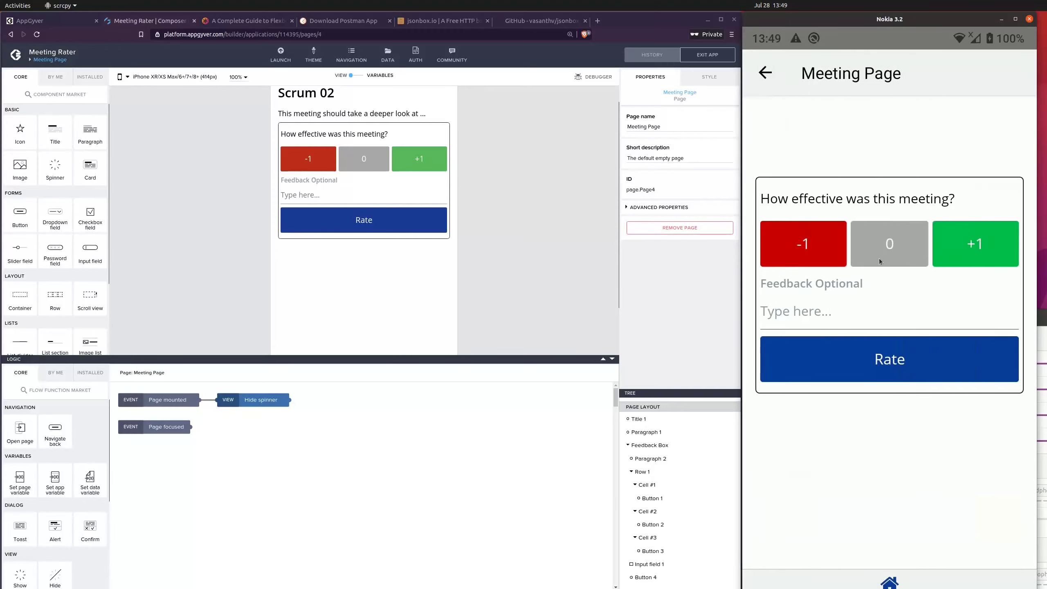
{"action": "left_click", "coordinate": [978, 247]}
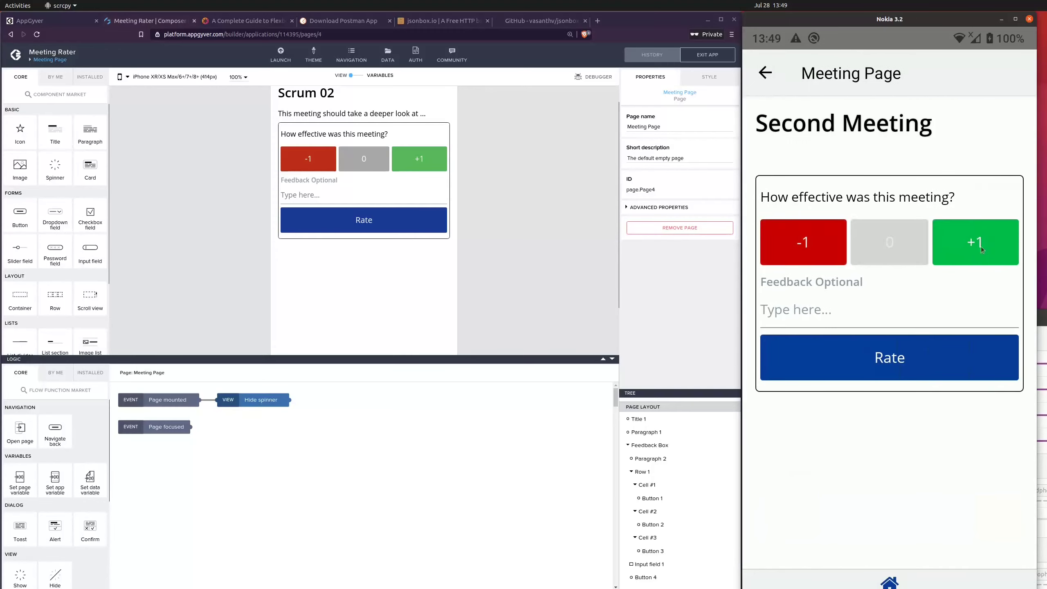
{"action": "left_click", "coordinate": [932, 356]}
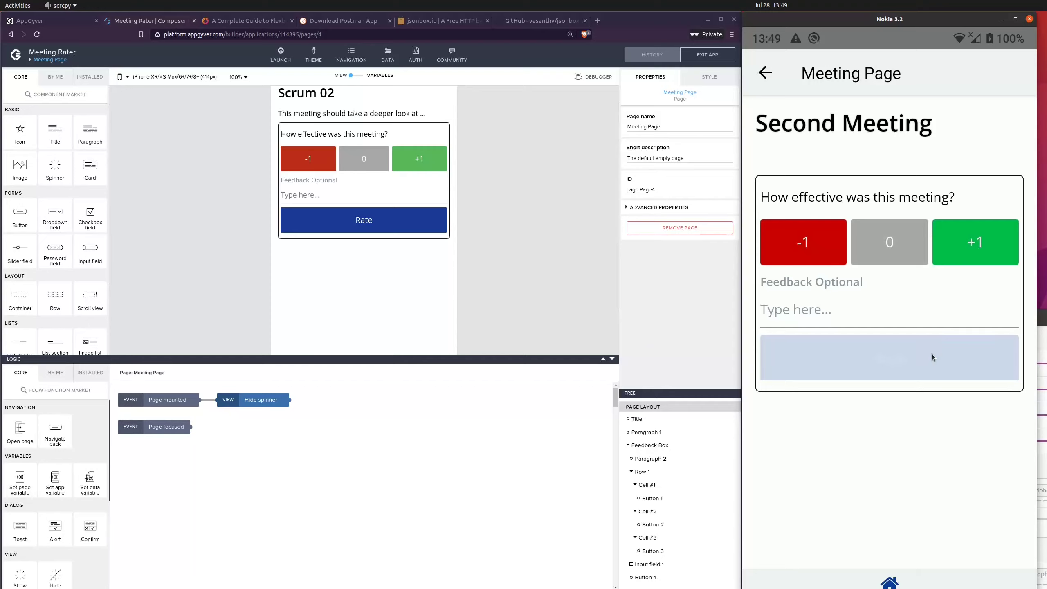
{"action": "left_click", "coordinate": [933, 355]}
{"action": "left_click", "coordinate": [930, 354]}
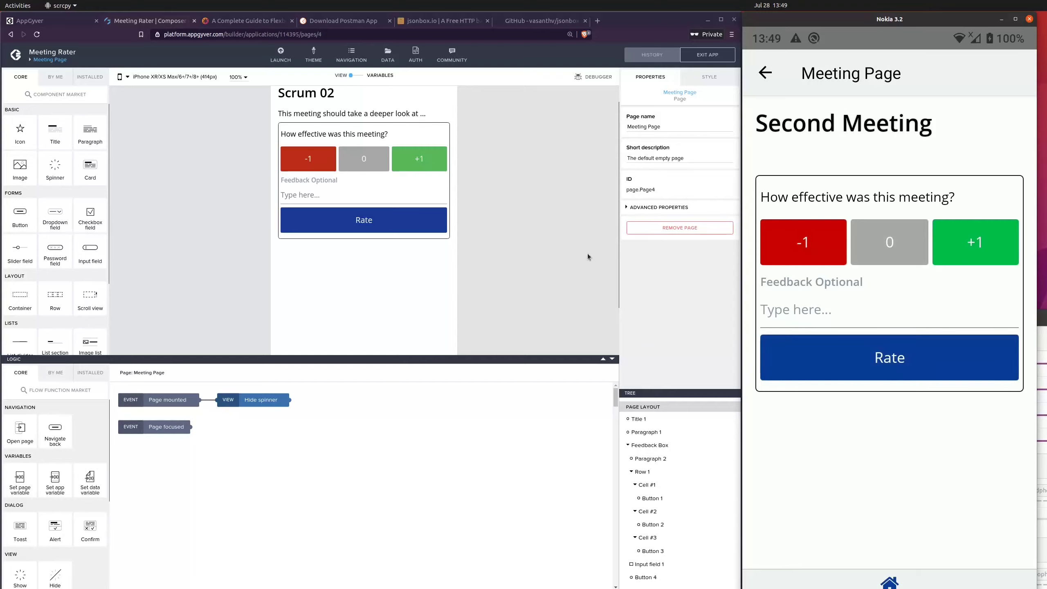
{"action": "left_click", "coordinate": [852, 354]}
{"action": "left_click", "coordinate": [911, 351]}
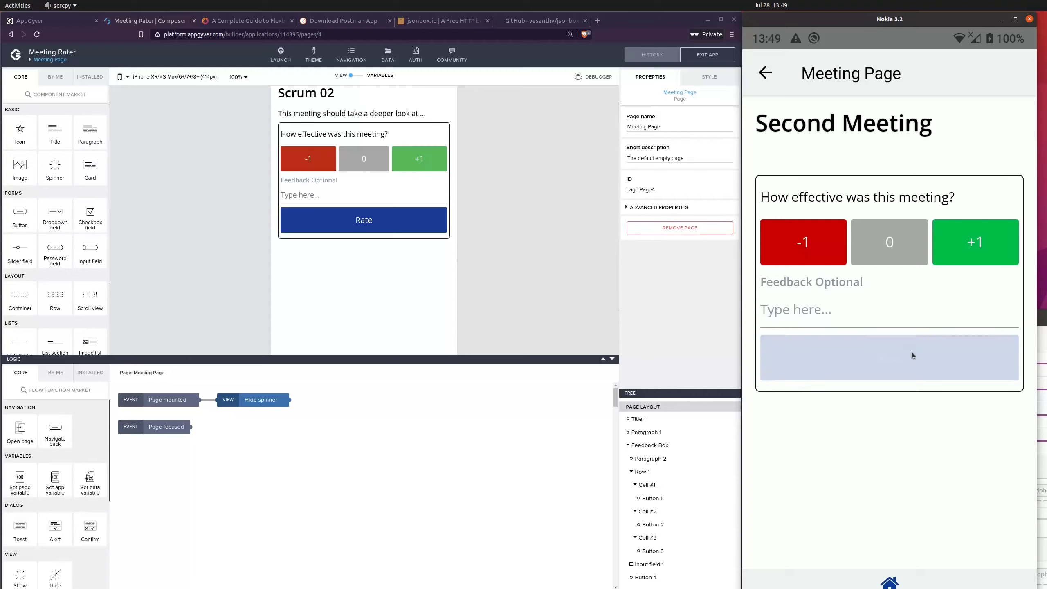
{"action": "left_click", "coordinate": [814, 242]}
{"action": "left_click", "coordinate": [967, 253]}
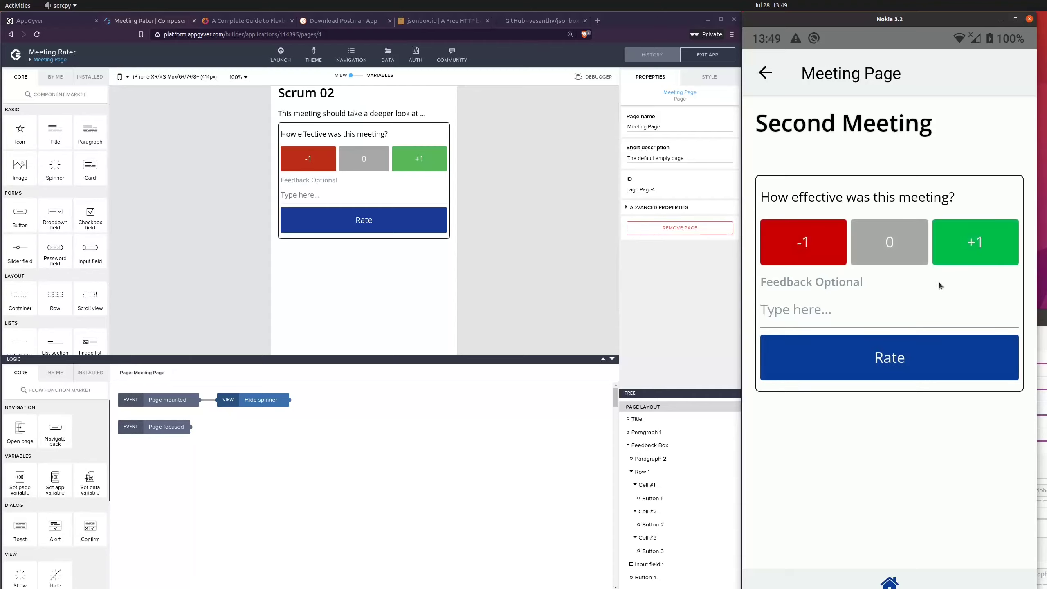
{"action": "left_click", "coordinate": [957, 247]}
{"action": "left_click", "coordinate": [944, 361]}
{"action": "left_click", "coordinate": [785, 240]}
{"action": "left_click", "coordinate": [874, 245]}
{"action": "left_click", "coordinate": [591, 278]}
{"action": "scroll", "coordinate": [519, 231], "scroll_direction": "up", "scroll_amount": 1}
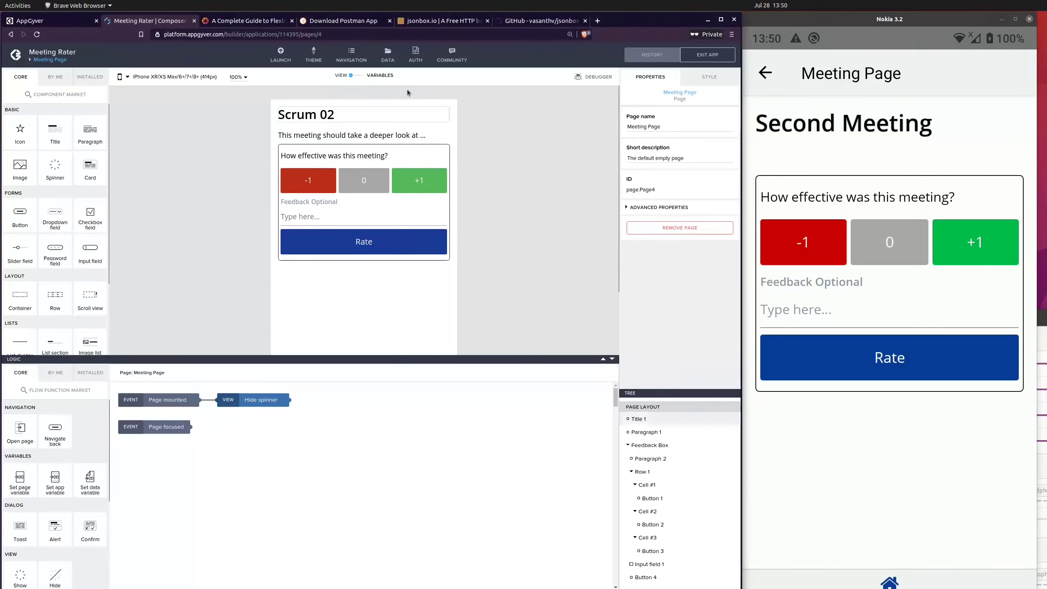
Step: Add a page parameter named "effective" to the Meeting Page
{"action": "left_click", "coordinate": [352, 76]}
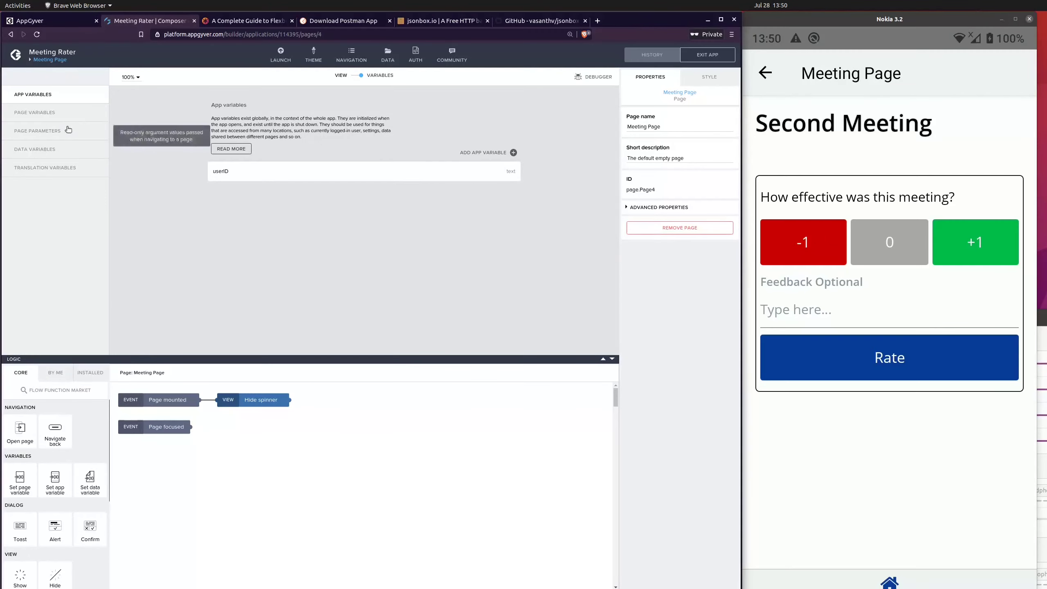
{"action": "left_click", "coordinate": [50, 131]}
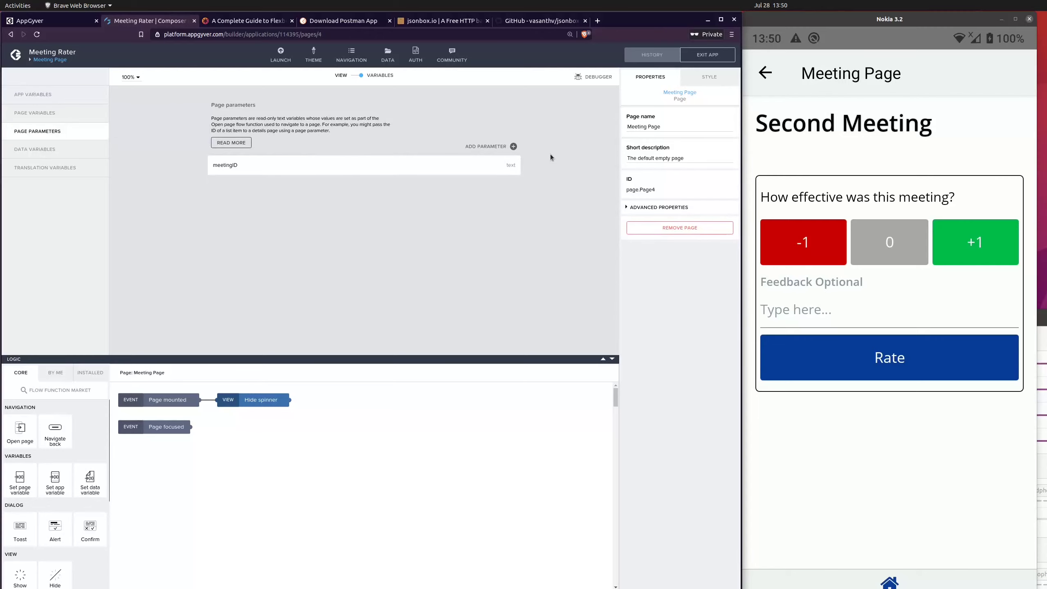
{"action": "left_click", "coordinate": [513, 146]}
{"action": "double_click", "coordinate": [652, 108]}
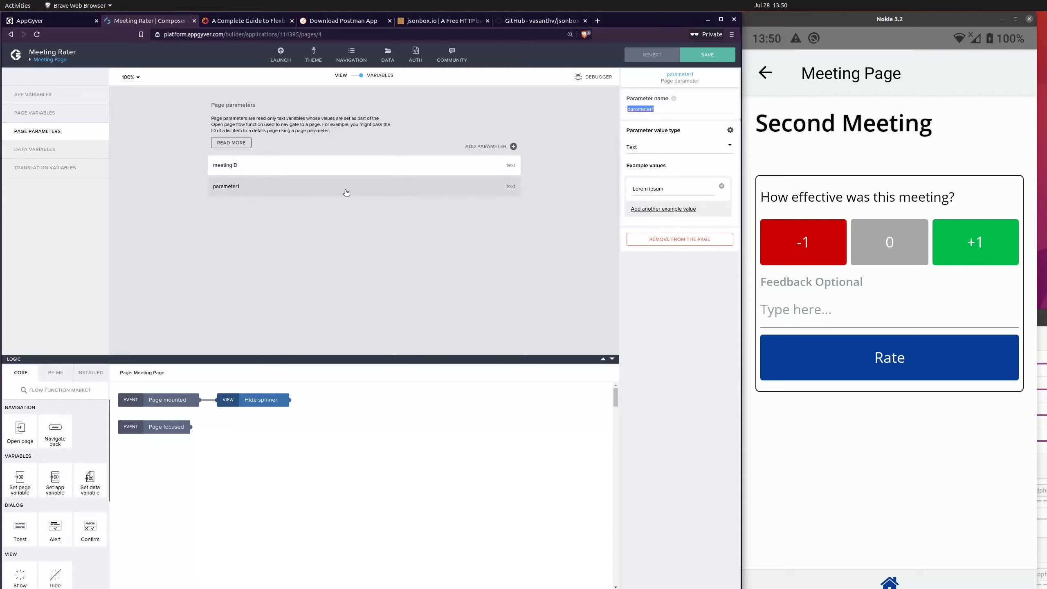
{"action": "type", "text": "eff"}
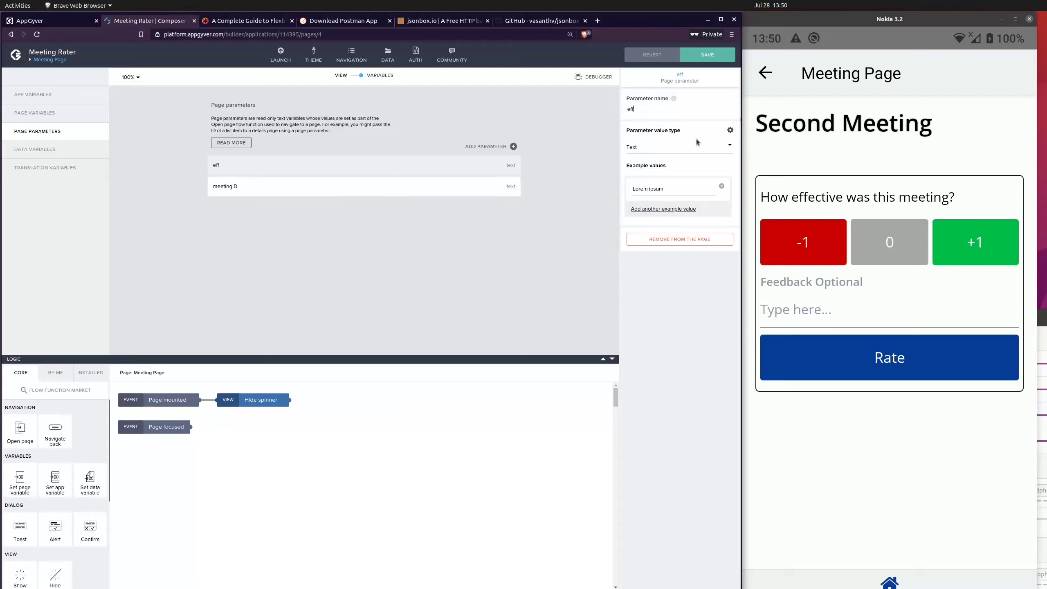
{"action": "type", "text": "ective"}
{"action": "left_click", "coordinate": [490, 263]}
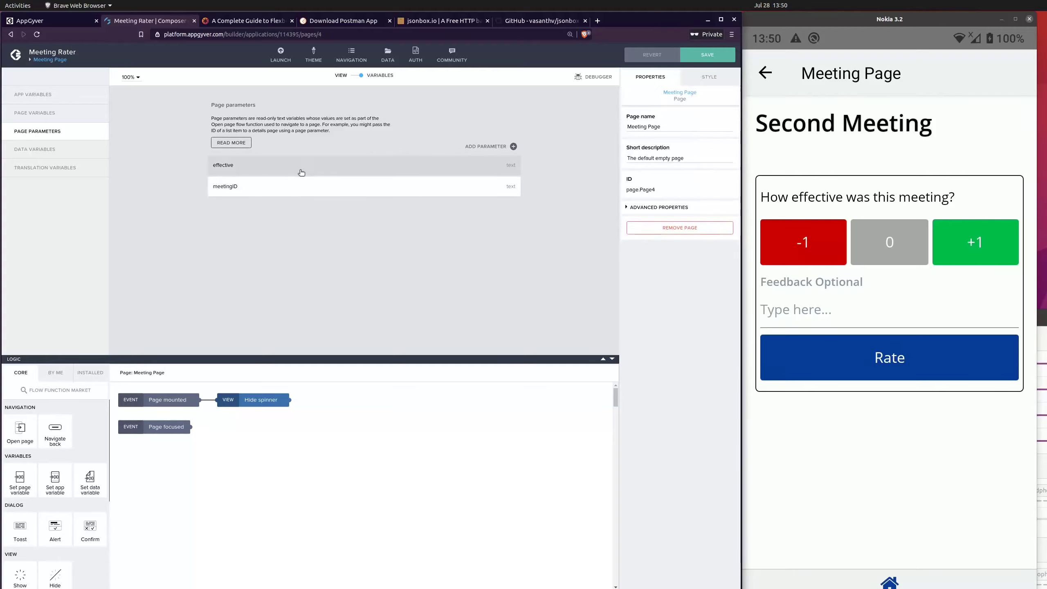
Step: Set the value type of the "effective" page parameter to Integer as text and save the app
{"action": "left_click", "coordinate": [297, 168]}
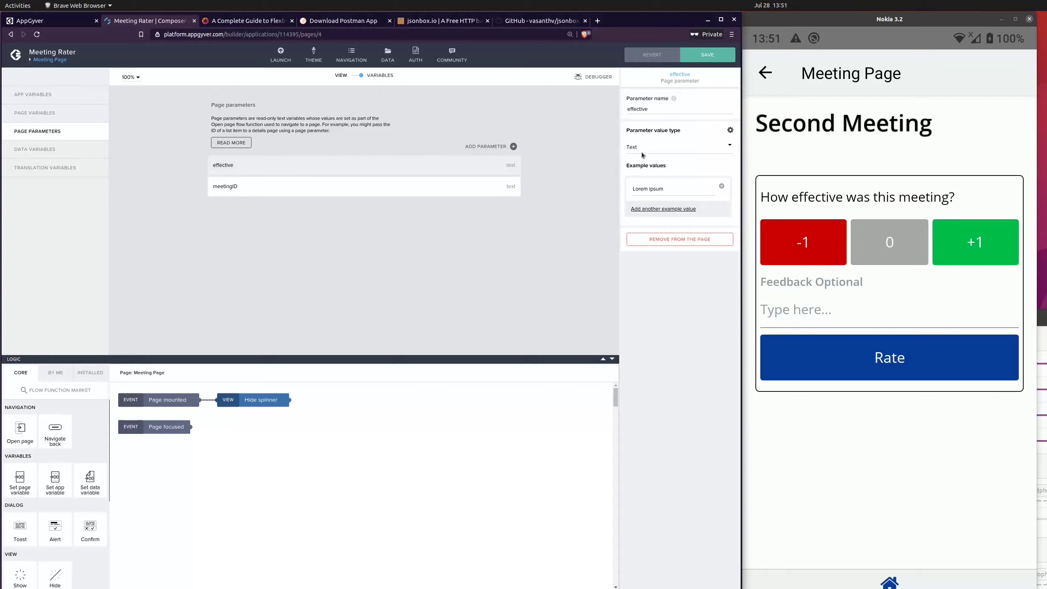
{"action": "left_click", "coordinate": [680, 147]}
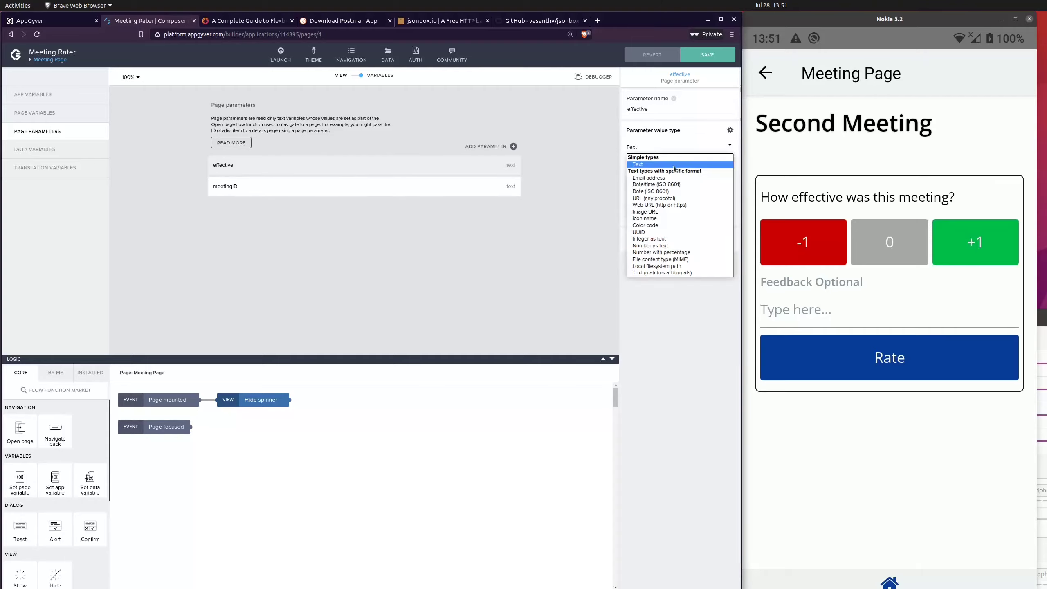
{"action": "left_click", "coordinate": [687, 240]}
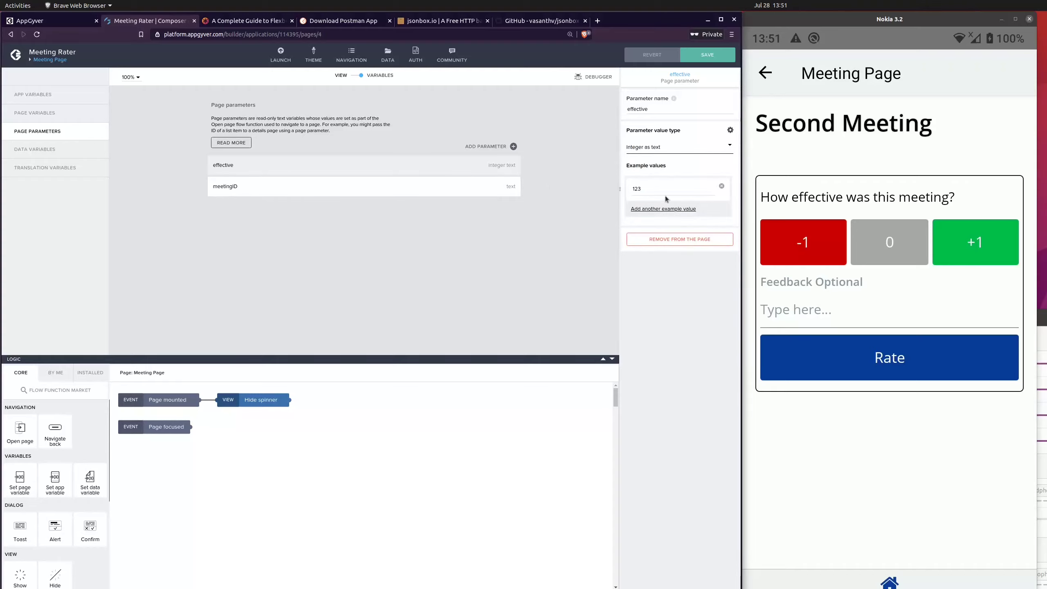
{"action": "left_click", "coordinate": [707, 54]}
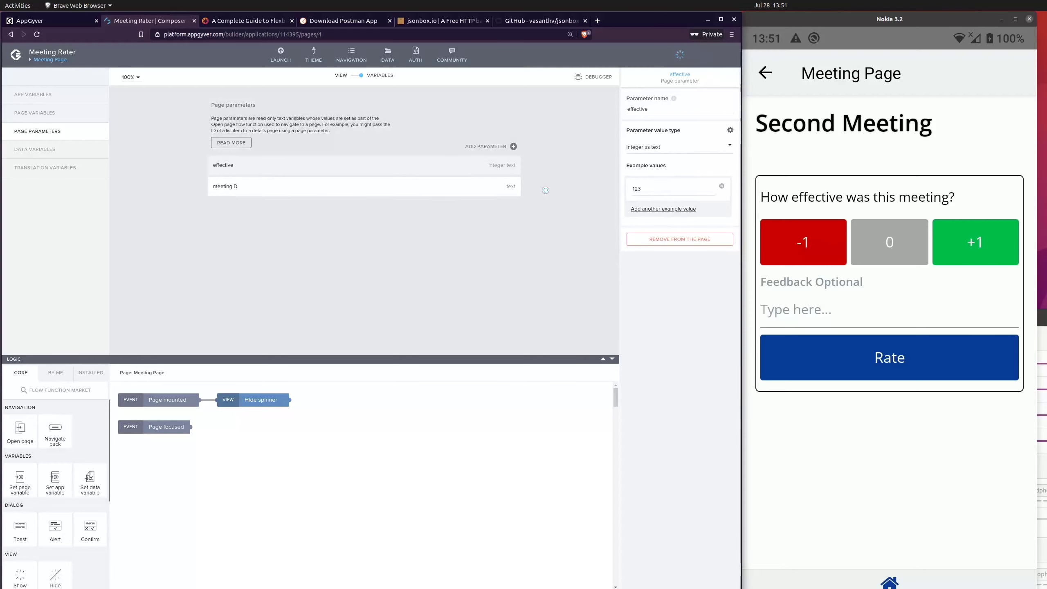
{"action": "left_click", "coordinate": [547, 183]}
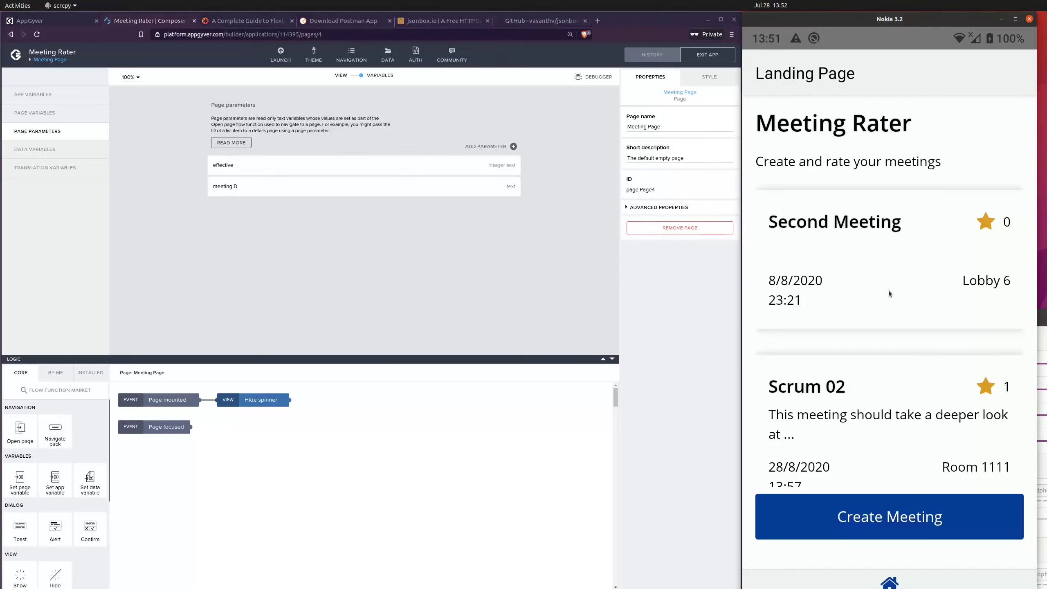
{"action": "left_click", "coordinate": [361, 77]}
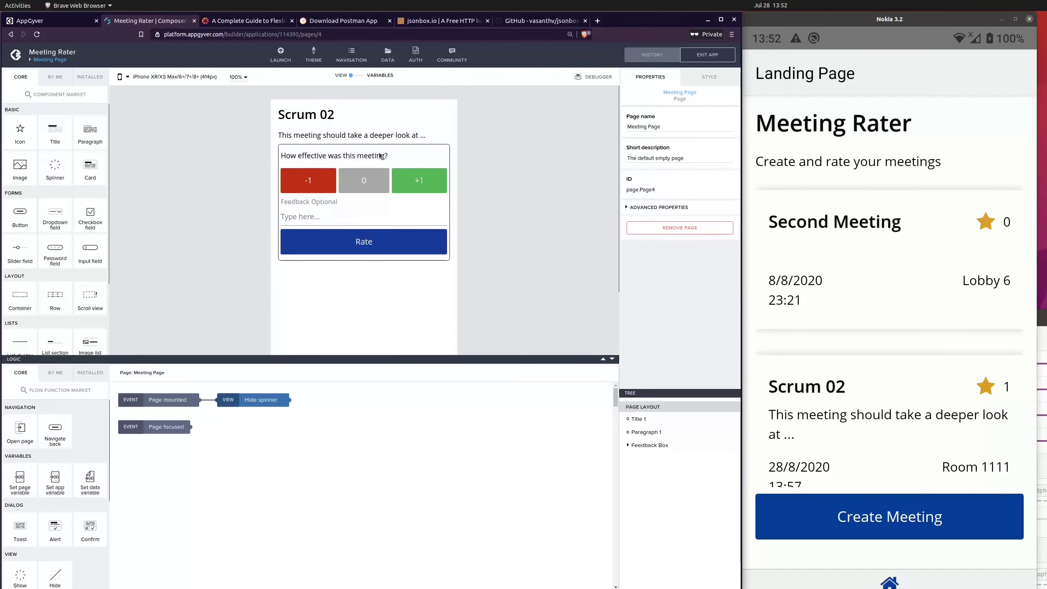
Step: Add a Set page variable function to the -1 button's logic and connect it to the component tap event
{"action": "left_click", "coordinate": [304, 185]}
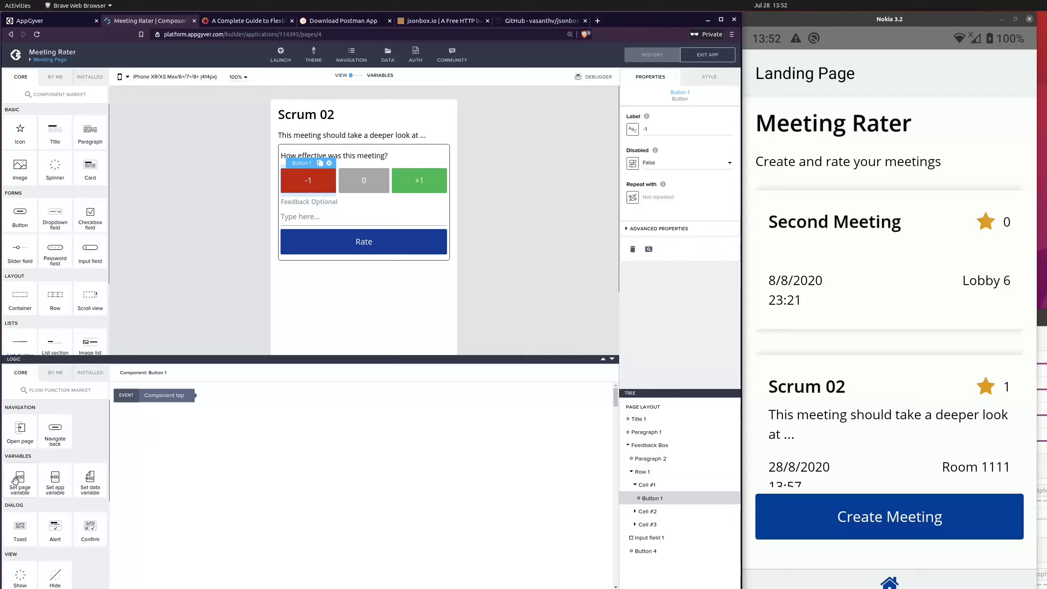
{"action": "left_click_drag", "start_coordinate": [19, 478], "coordinate": [281, 423]}
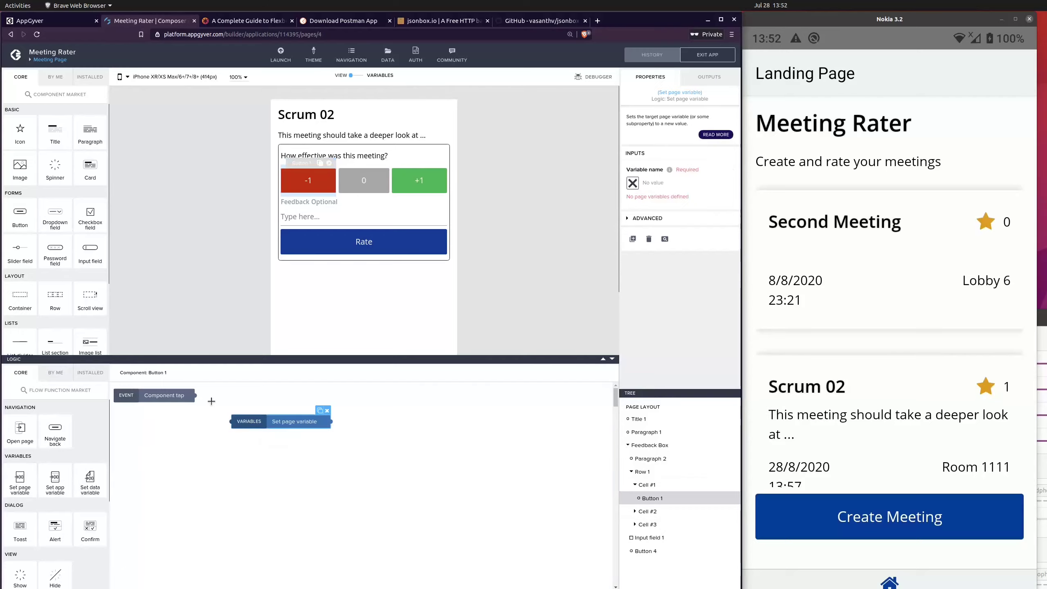
{"action": "left_click_drag", "start_coordinate": [195, 395], "coordinate": [231, 421]}
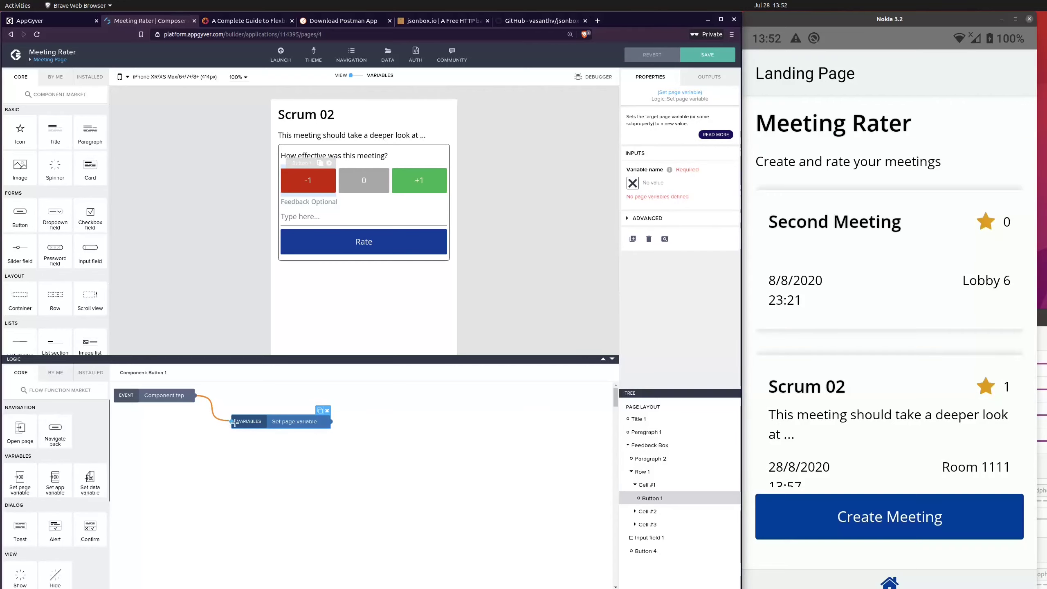
{"action": "left_click", "coordinate": [632, 183]}
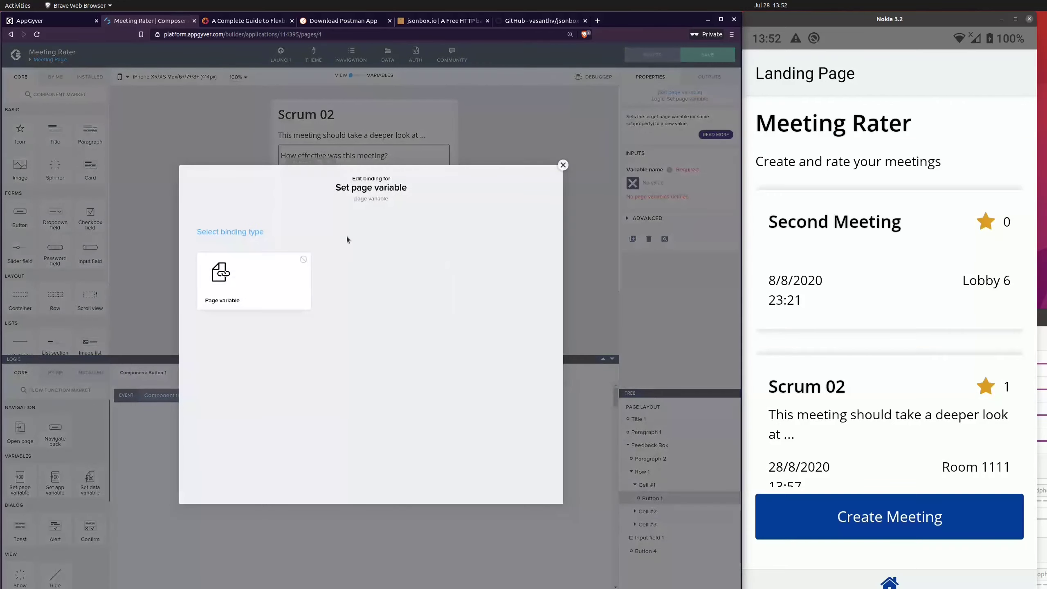
{"action": "left_click", "coordinate": [290, 273]}
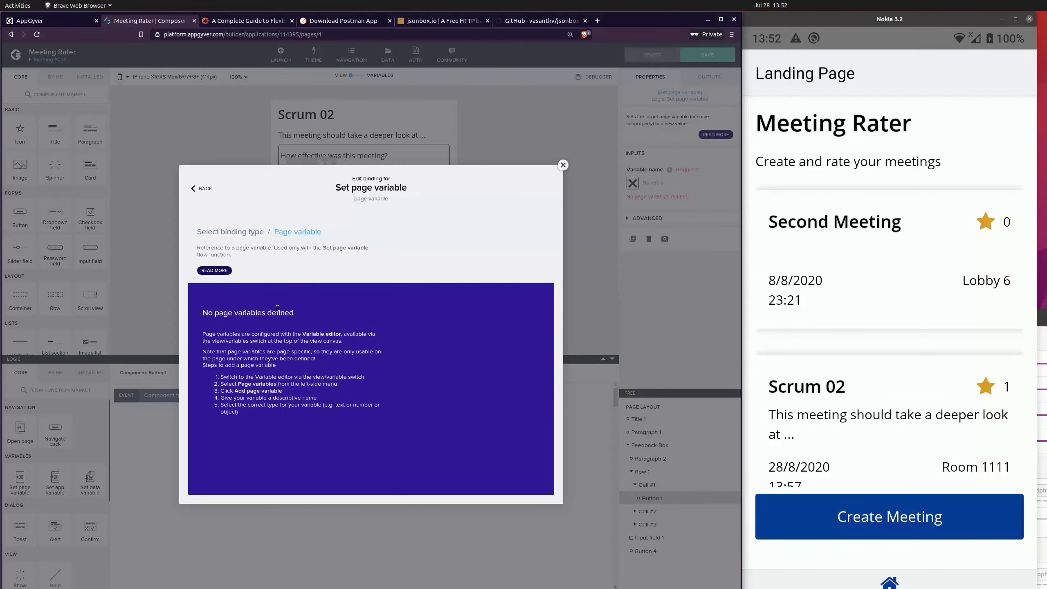
{"action": "left_click", "coordinate": [563, 165]}
Step: Remove the "effective" page parameter from the Meeting Page
{"action": "left_click", "coordinate": [353, 76]}
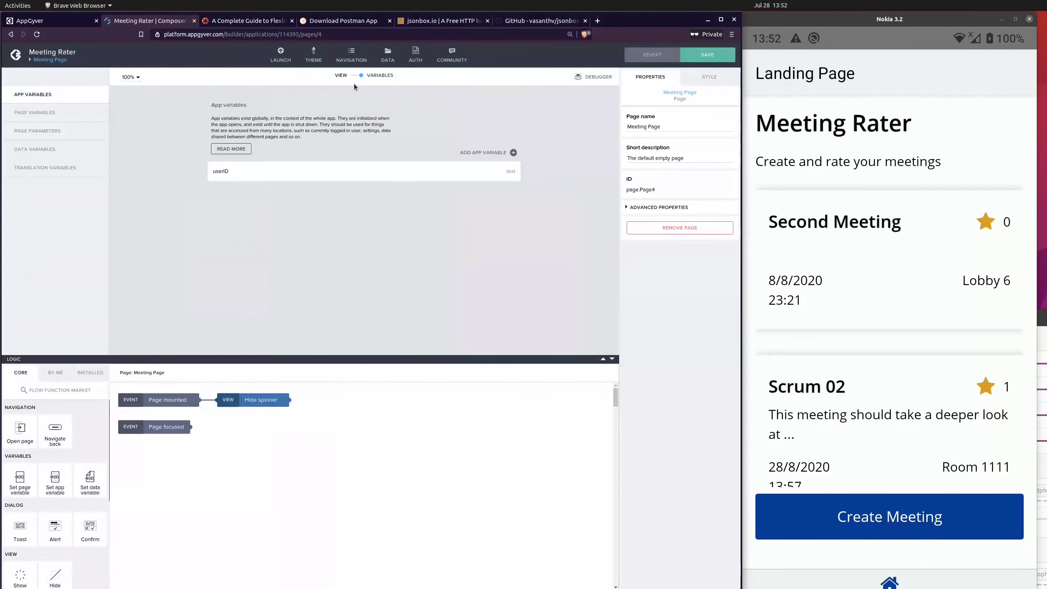
{"action": "left_click", "coordinate": [34, 111]}
{"action": "left_click", "coordinate": [44, 137]}
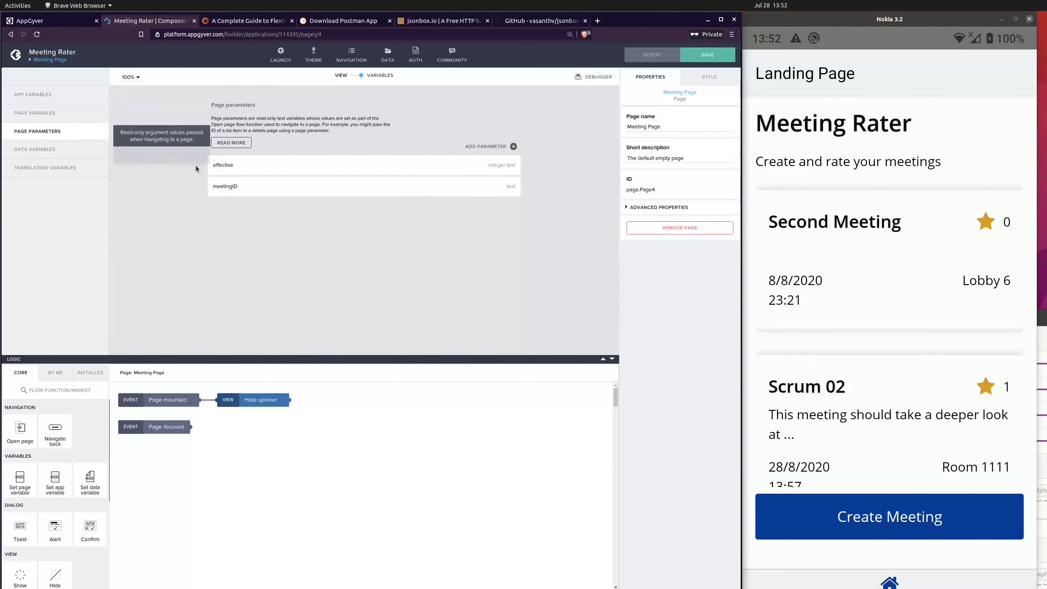
{"action": "left_click", "coordinate": [384, 174]}
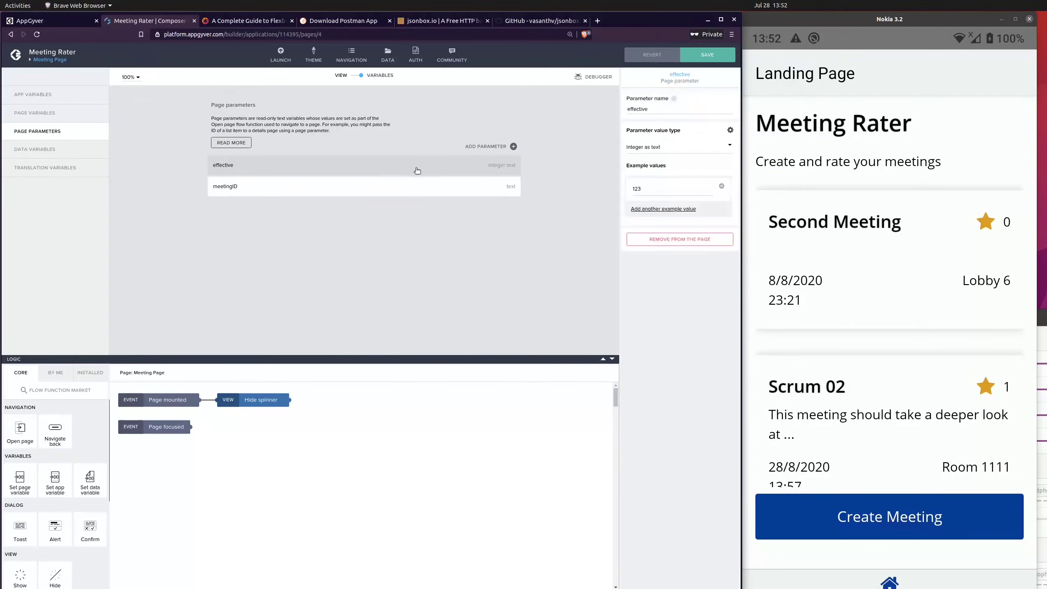
{"action": "left_click", "coordinate": [714, 246]}
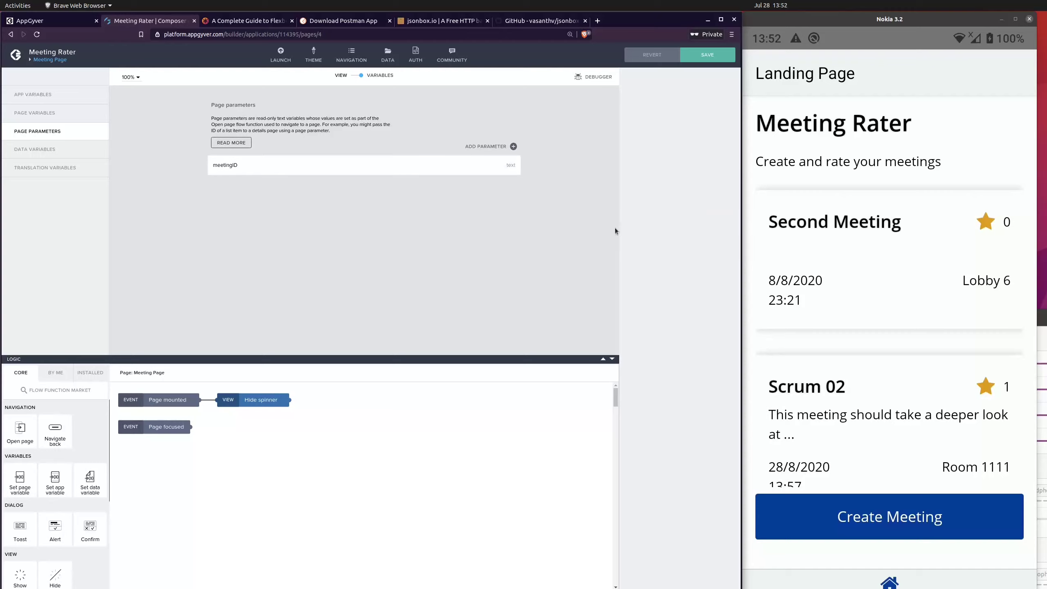
Step: Add a page variable named "effective" with value type Number to the Meeting Page and save the app
{"action": "left_click", "coordinate": [46, 117]}
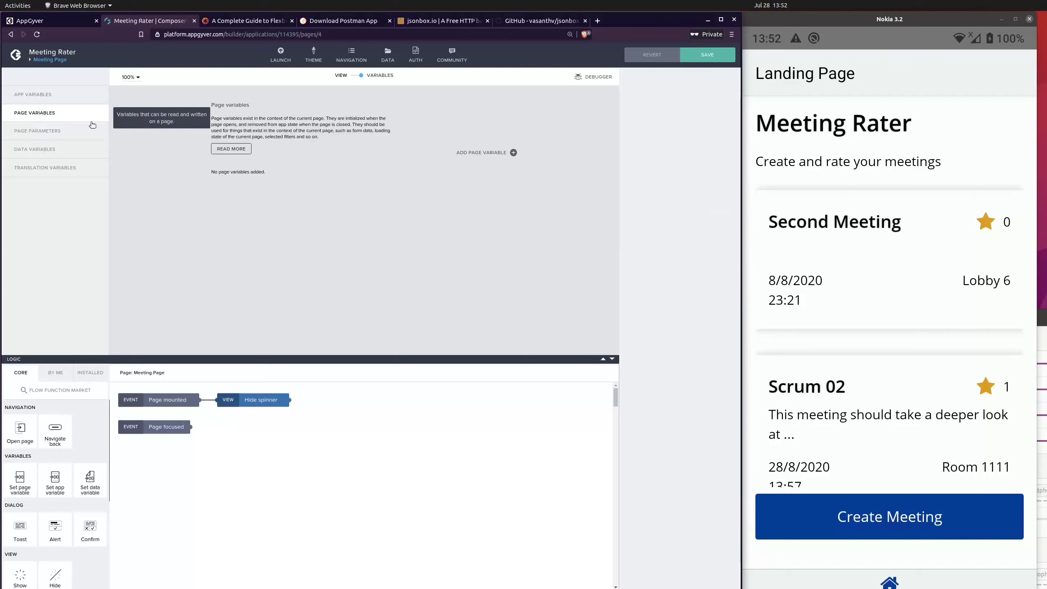
{"action": "left_click", "coordinate": [514, 152]}
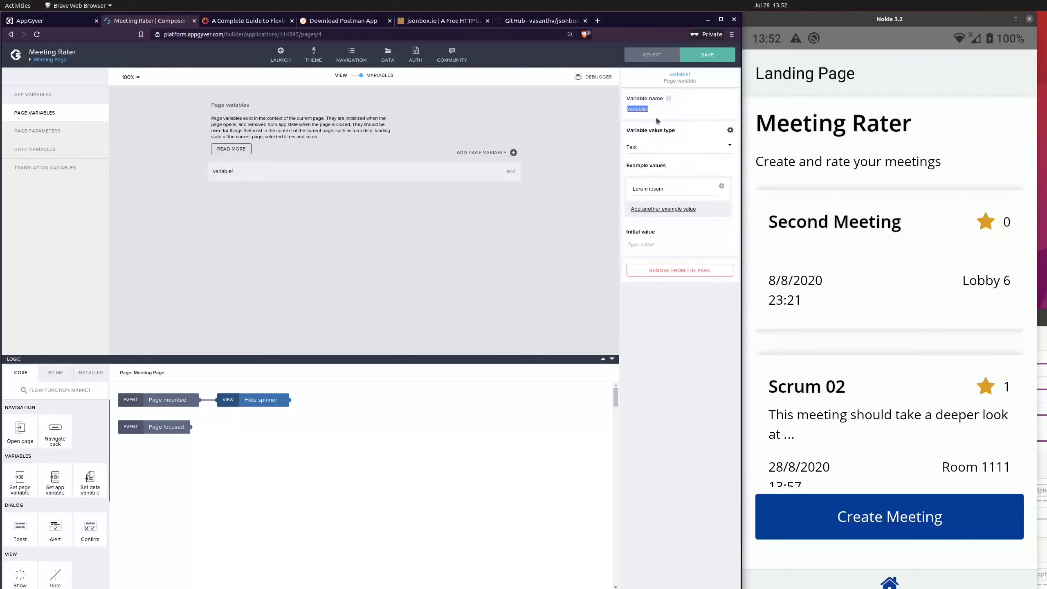
{"action": "type", "text": "effective"}
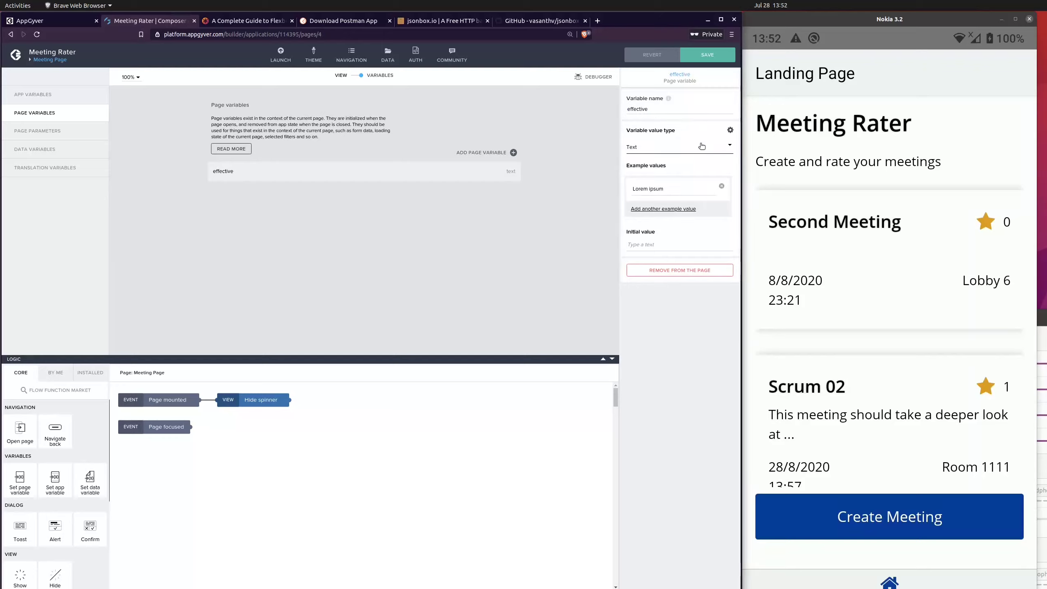
{"action": "left_click", "coordinate": [684, 147]}
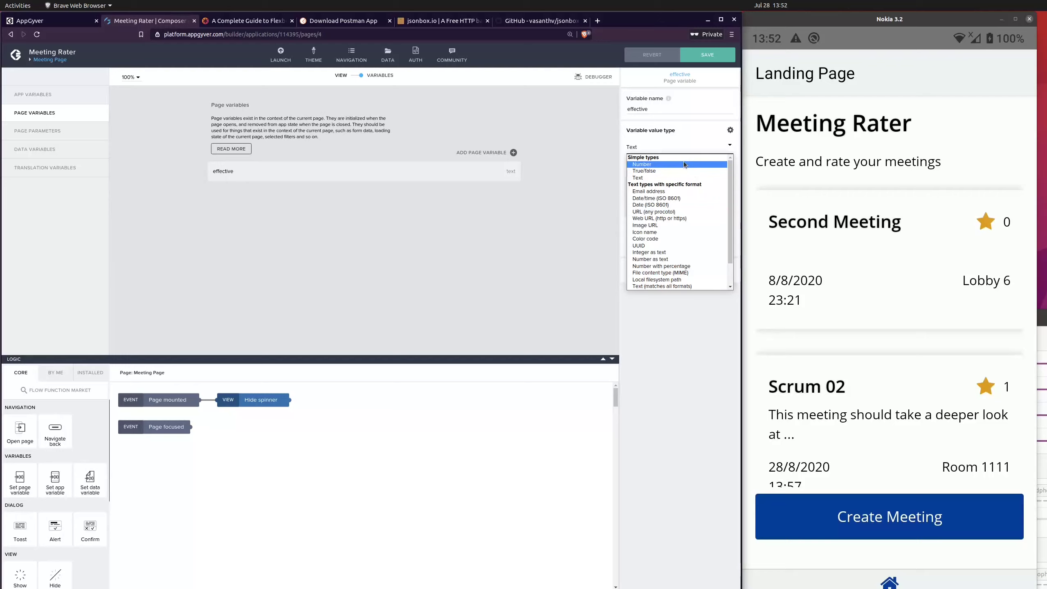
{"action": "left_click", "coordinate": [645, 164]}
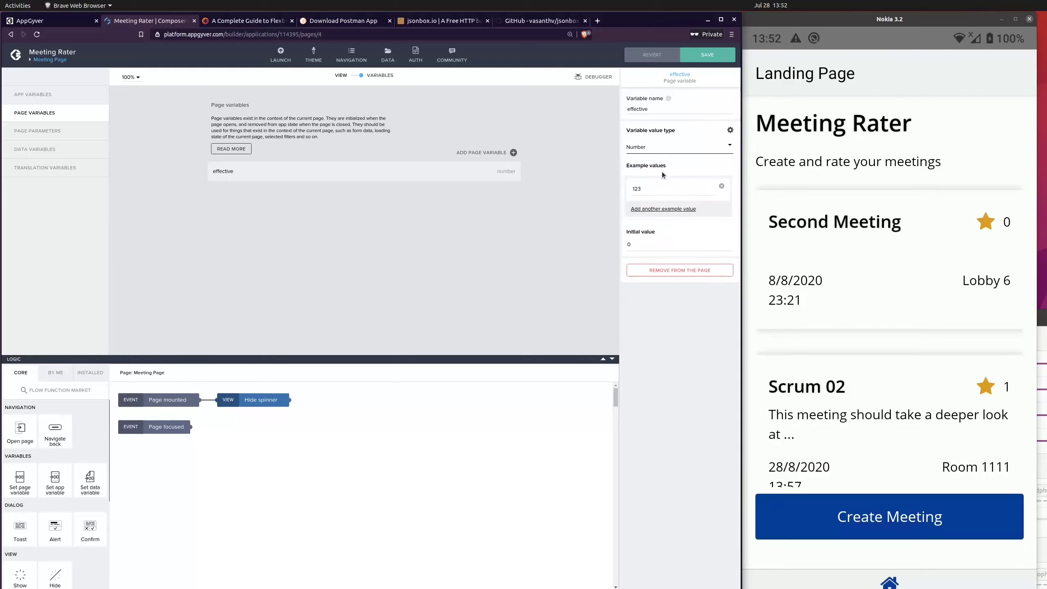
{"action": "left_click", "coordinate": [707, 57]}
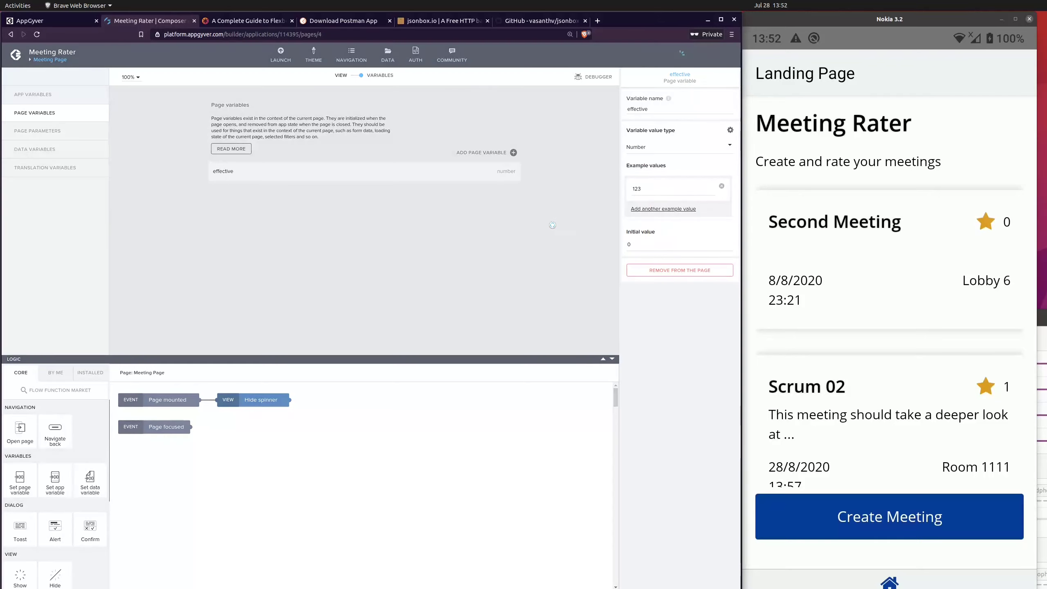
Step: Make the -1 button's Set page variable function assign the static number -1 to the "effective" page variable
{"action": "left_click", "coordinate": [360, 77]}
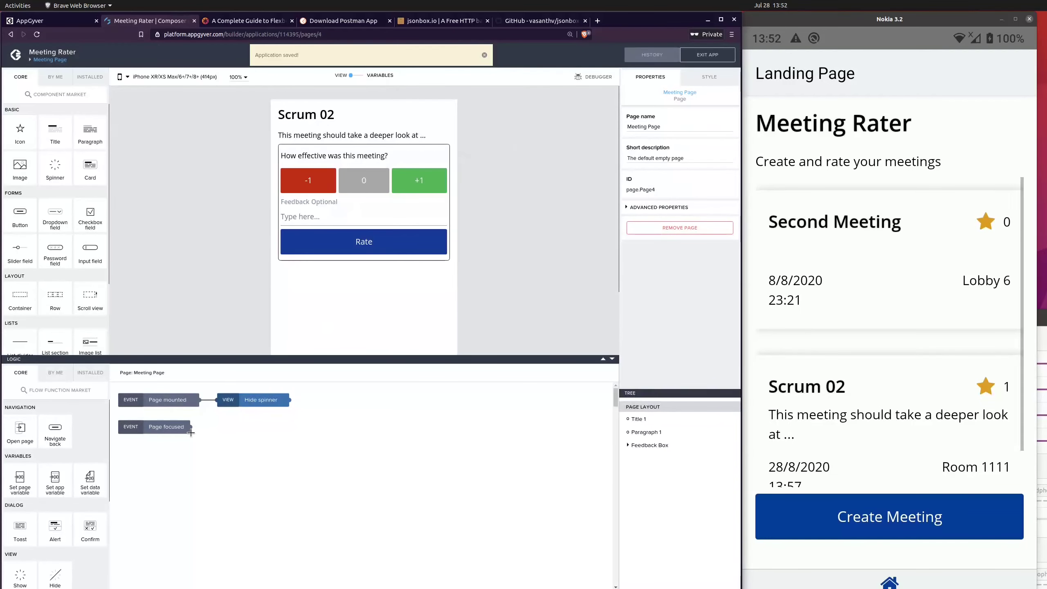
{"action": "left_click", "coordinate": [308, 181]}
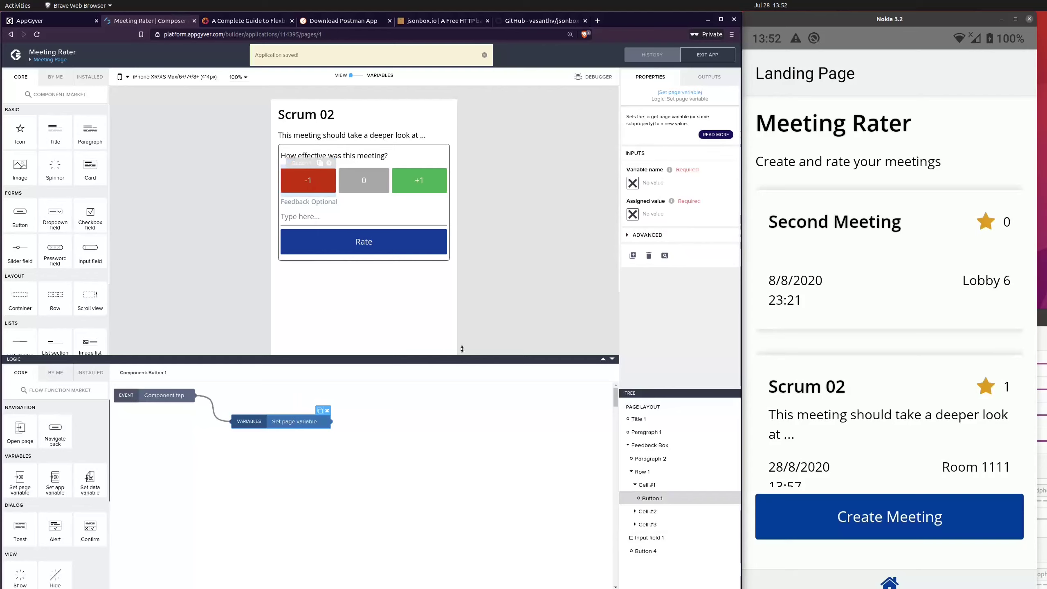
{"action": "left_click", "coordinate": [632, 183]}
{"action": "left_click", "coordinate": [251, 274]}
{"action": "left_click", "coordinate": [251, 300]}
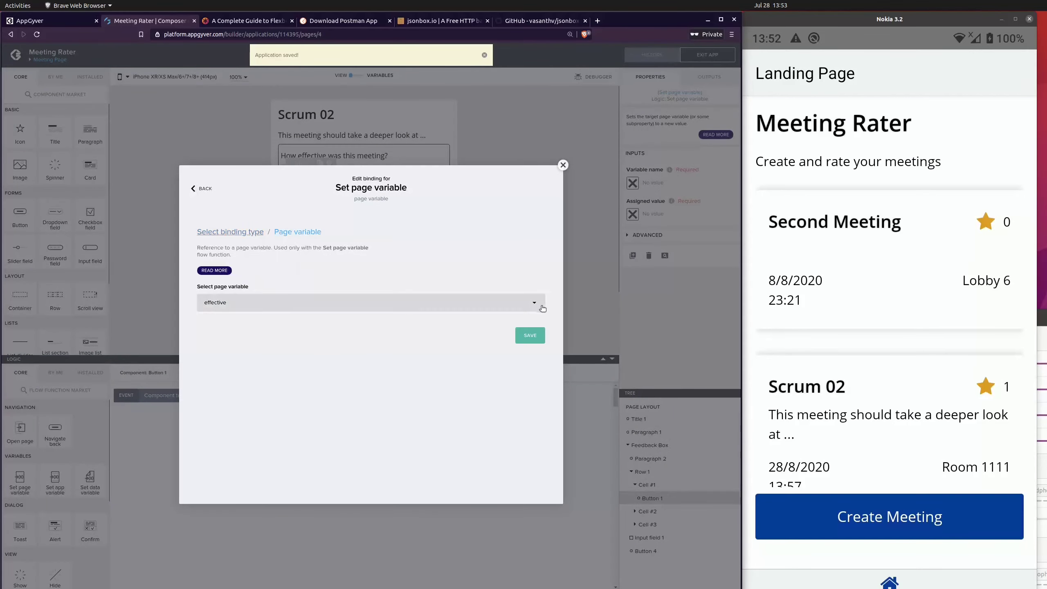
{"action": "left_click", "coordinate": [532, 336]}
{"action": "left_click", "coordinate": [633, 214]}
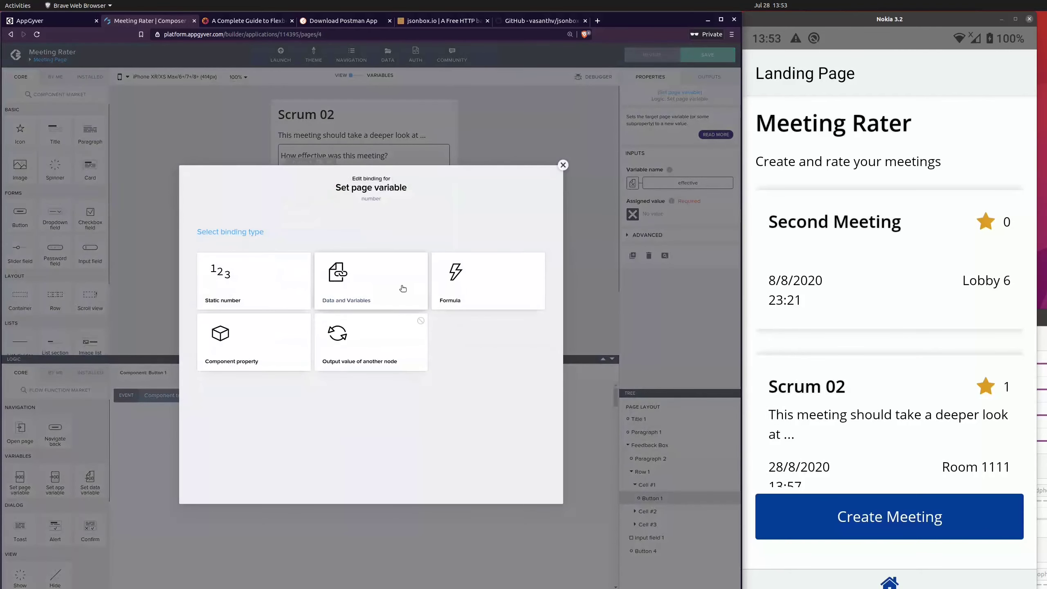
{"action": "left_click", "coordinate": [268, 297]}
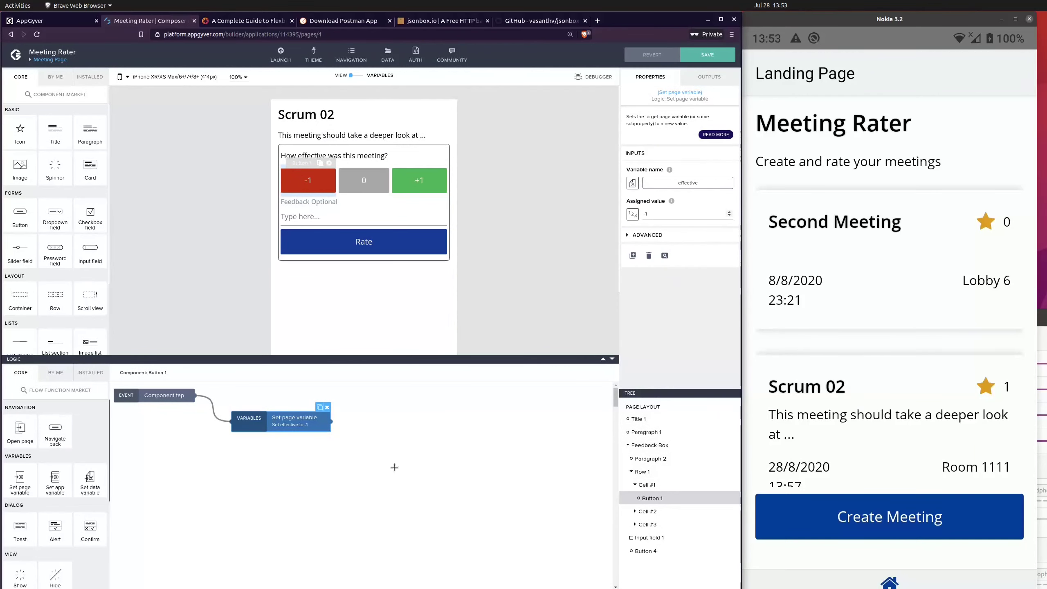
Step: Copy the Set page variable function to the 0 button, connect it to its tap event and set its assigned value to 0
{"action": "key", "text": "ctrl+c"}
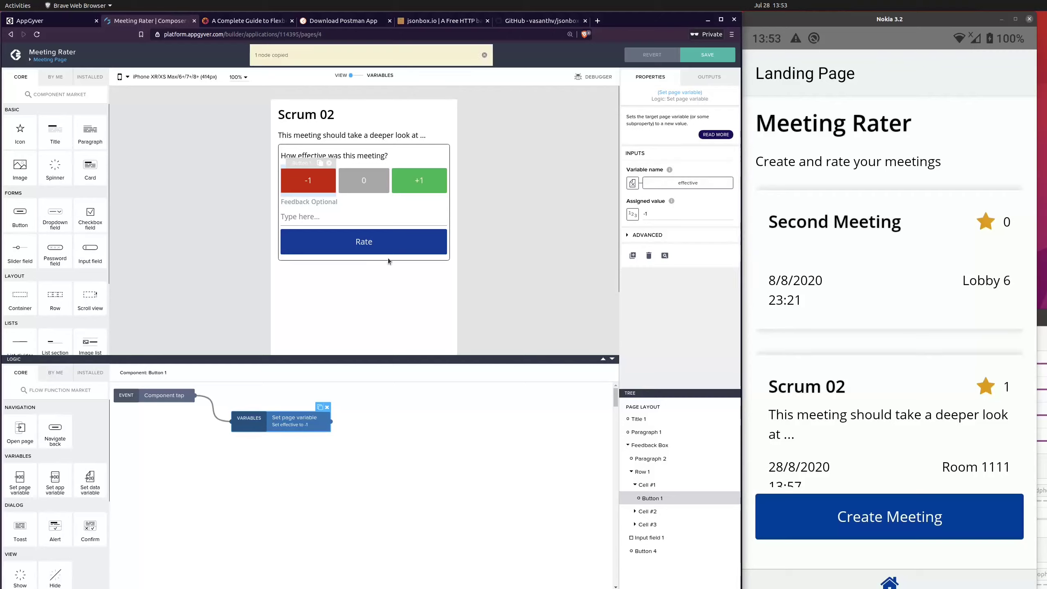
{"action": "left_click", "coordinate": [350, 186]}
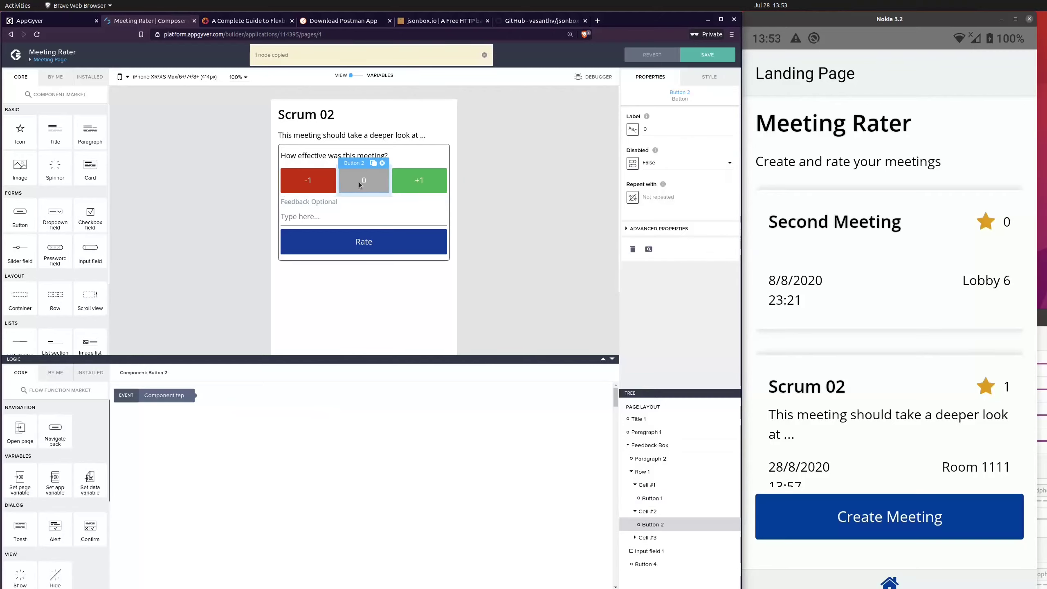
{"action": "key", "text": "ctrl+v"}
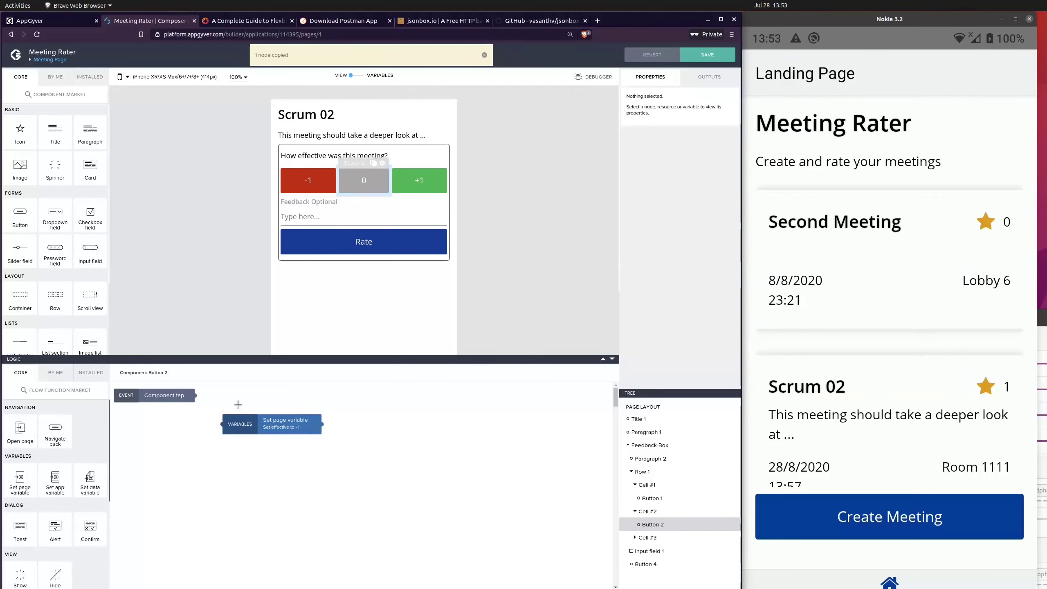
{"action": "left_click_drag", "start_coordinate": [206, 406], "coordinate": [223, 424]}
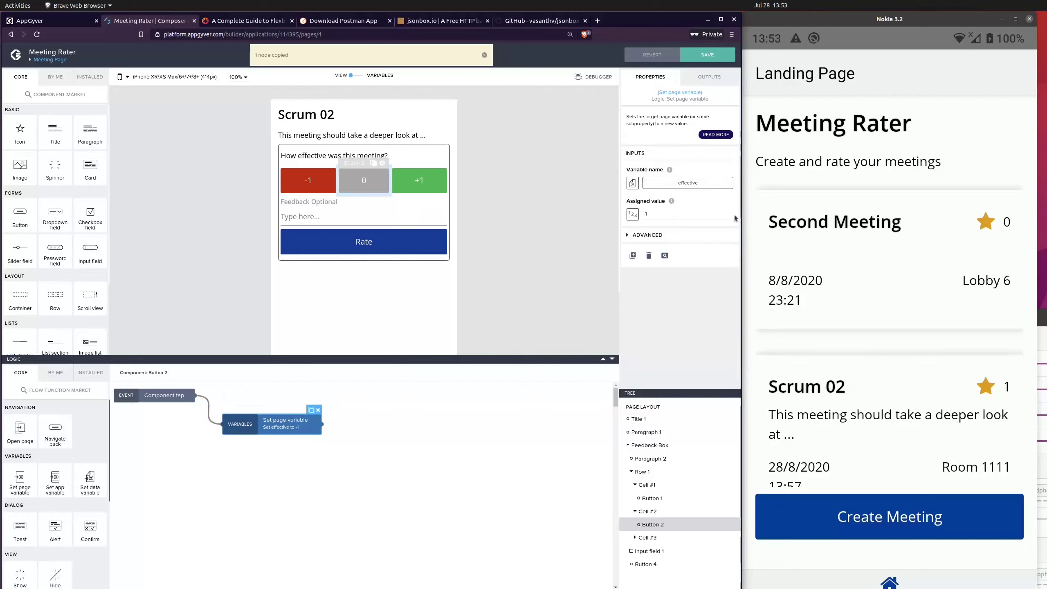
{"action": "left_click", "coordinate": [346, 463]}
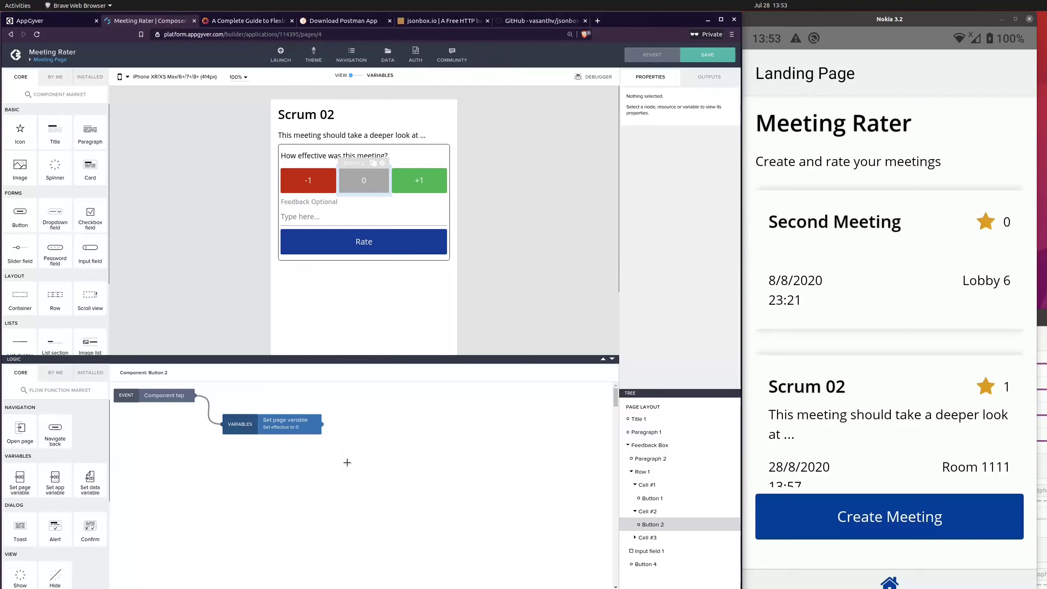
Step: Paste the function into the +1 button's logic, connect it to the tap event with assigned value 1, and save the app
{"action": "left_click", "coordinate": [418, 186]}
{"action": "key", "text": "ctrl+v"}
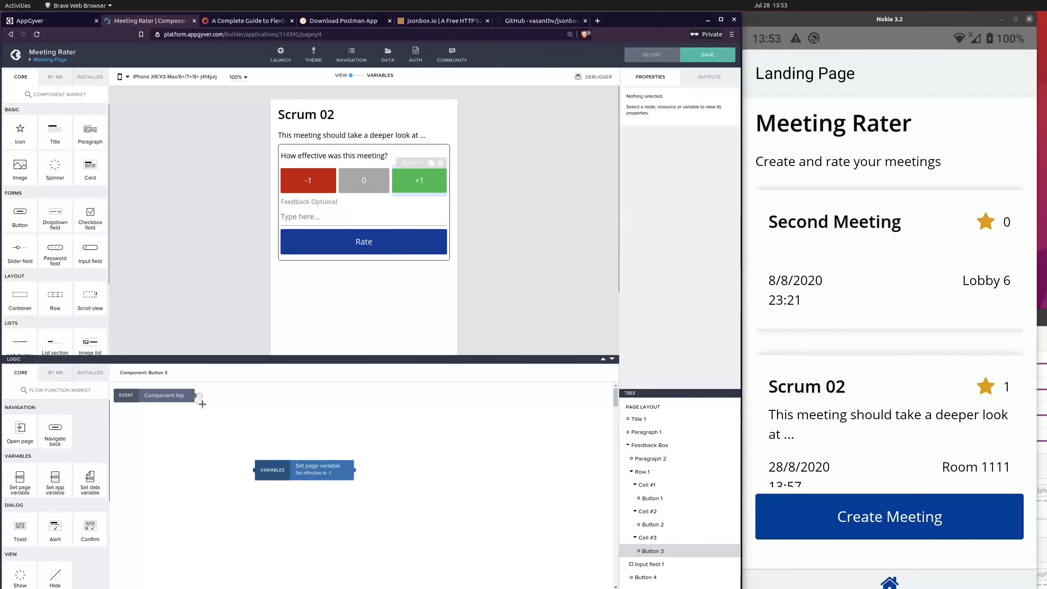
{"action": "left_click_drag", "start_coordinate": [193, 394], "coordinate": [254, 470]}
{"action": "left_click", "coordinate": [728, 212]}
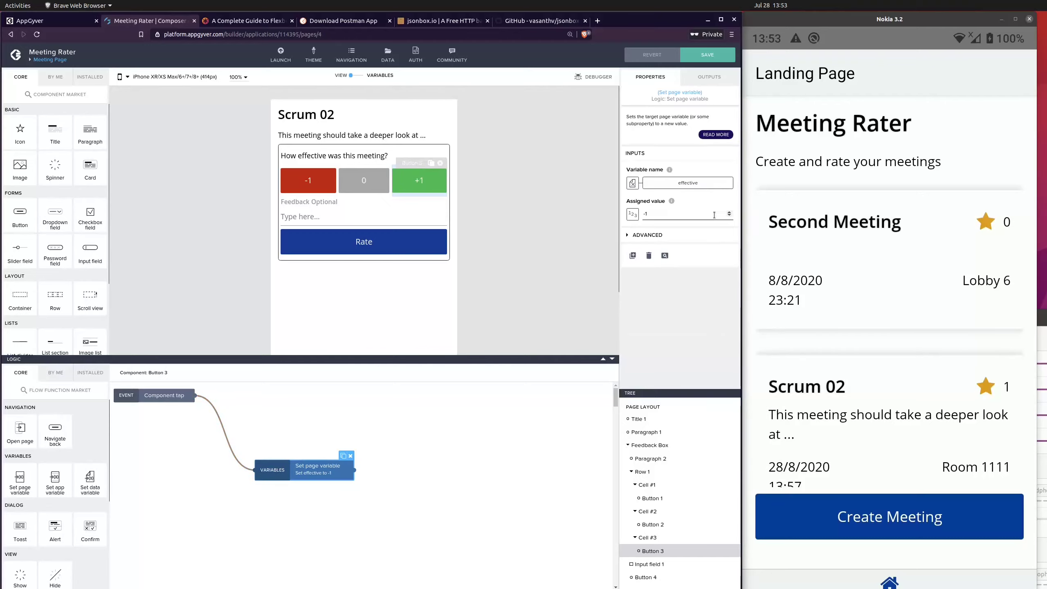
{"action": "left_click", "coordinate": [710, 57]}
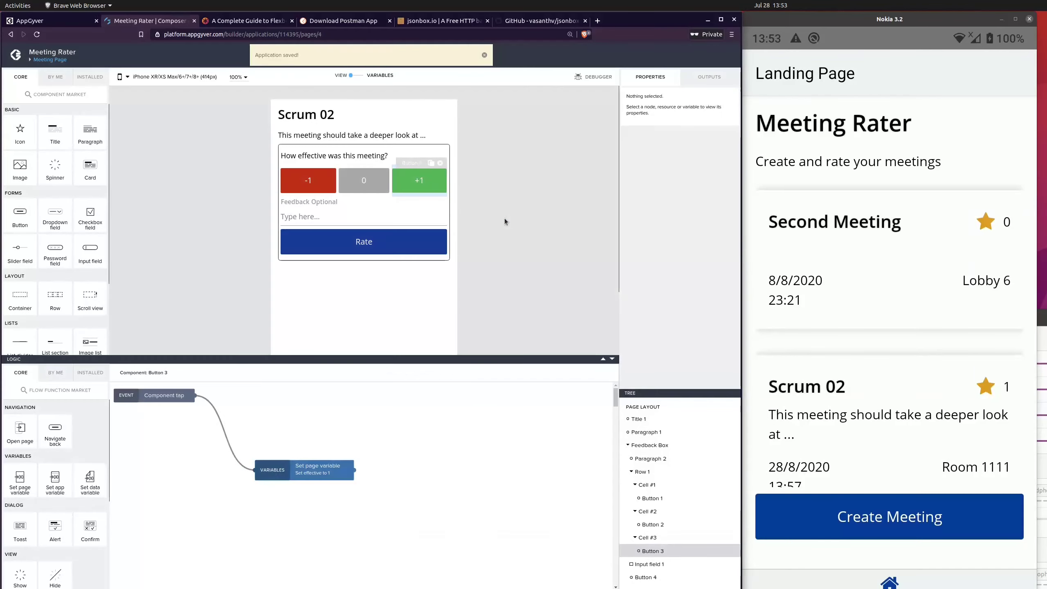
Step: Add a Toast function to the Rate button's logic and connect it to the component tap event
{"action": "left_click", "coordinate": [467, 250]}
{"action": "left_click", "coordinate": [357, 253]}
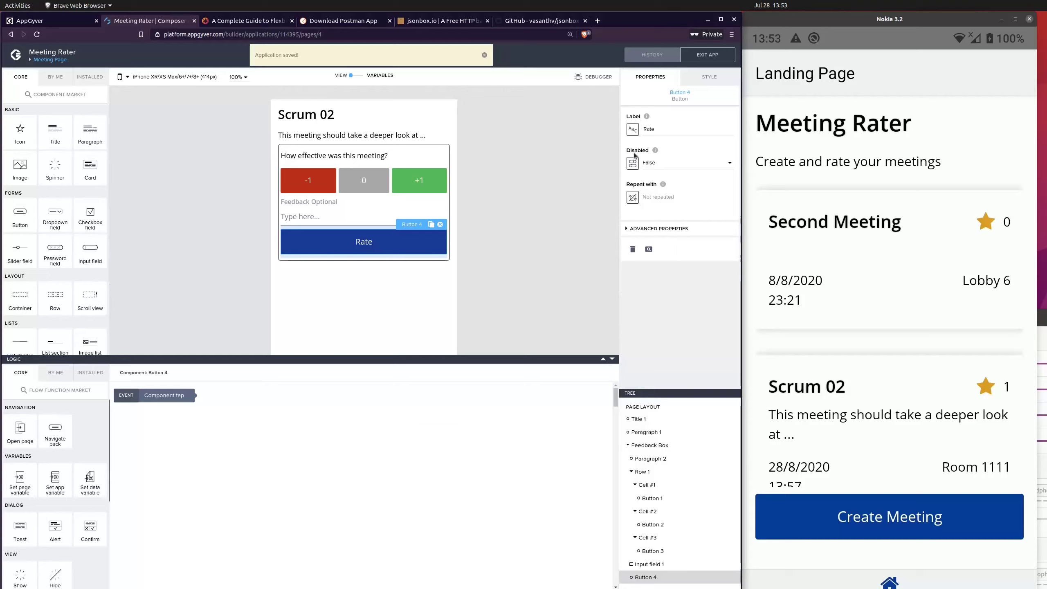
{"action": "scroll", "coordinate": [54, 214], "scroll_direction": "down", "scroll_amount": 1}
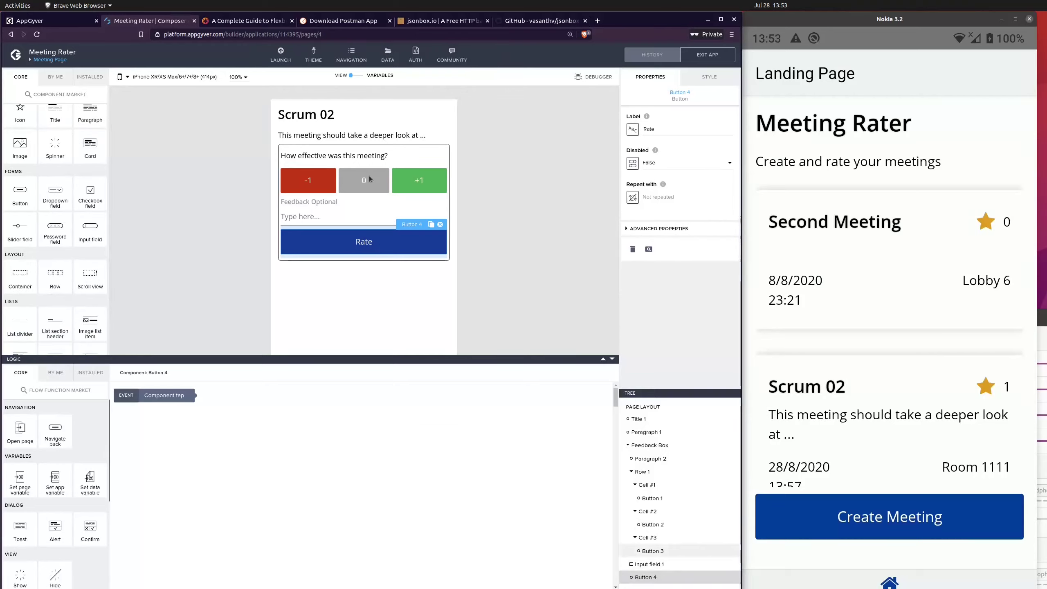
{"action": "scroll", "coordinate": [71, 268], "scroll_direction": "up", "scroll_amount": 1}
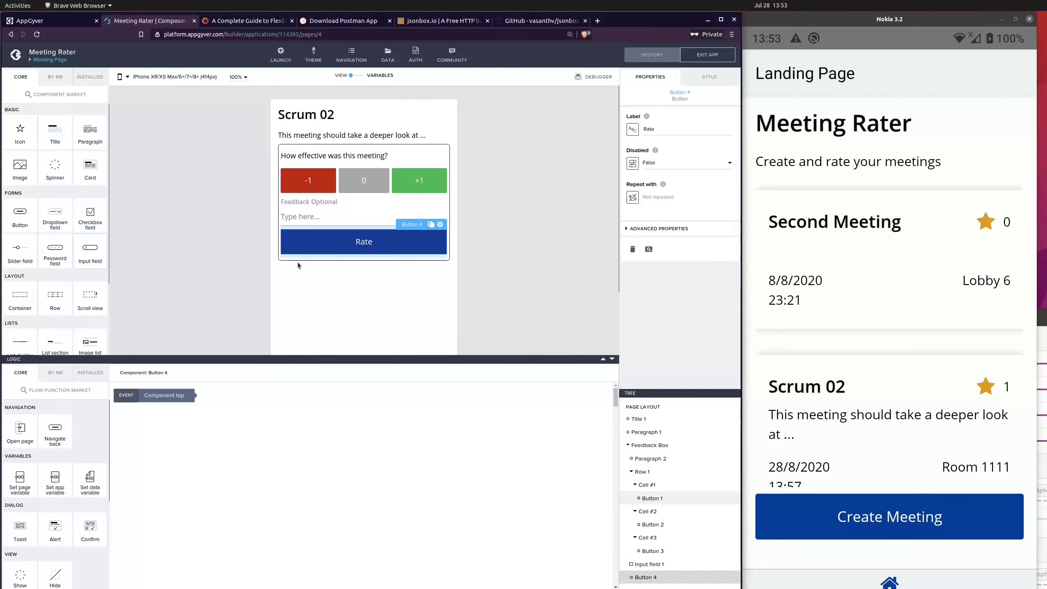
{"action": "scroll", "coordinate": [72, 271], "scroll_direction": "down", "scroll_amount": 4}
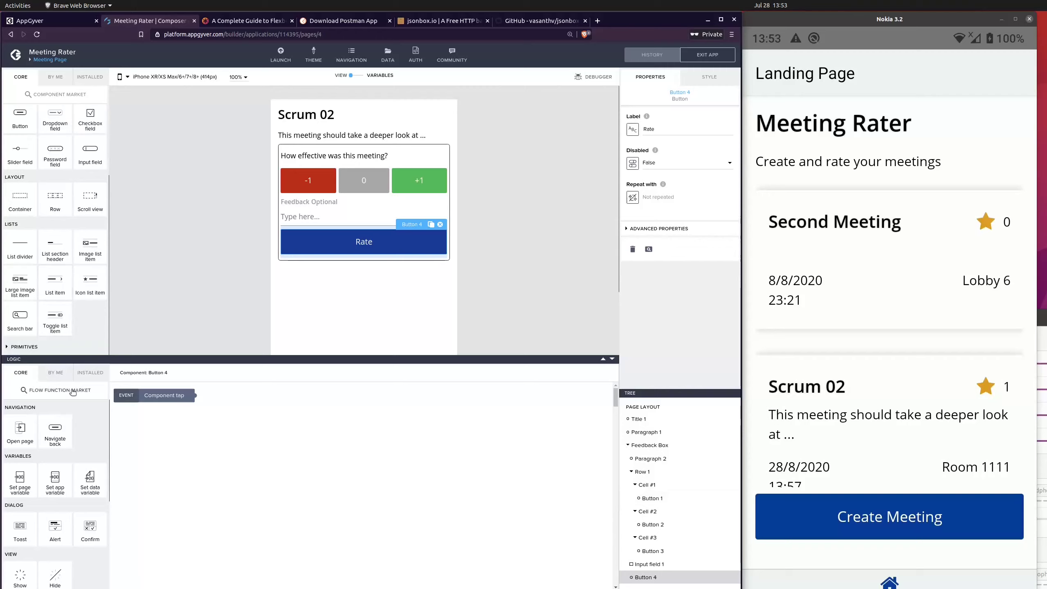
{"action": "scroll", "coordinate": [14, 468], "scroll_direction": "down", "scroll_amount": 3}
{"action": "left_click_drag", "start_coordinate": [14, 467], "coordinate": [298, 438]}
{"action": "left_click_drag", "start_coordinate": [195, 395], "coordinate": [272, 437]}
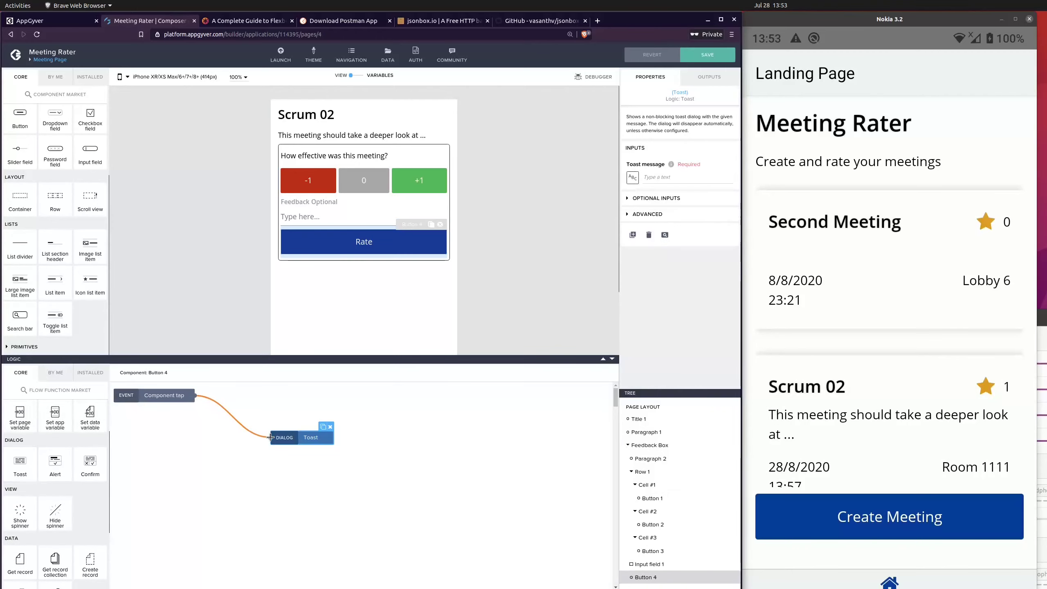
Step: Bind the Toast message of the Rate button's logic to the "effective" page variable and save the app
{"action": "left_click", "coordinate": [633, 177]}
{"action": "left_click", "coordinate": [419, 288]}
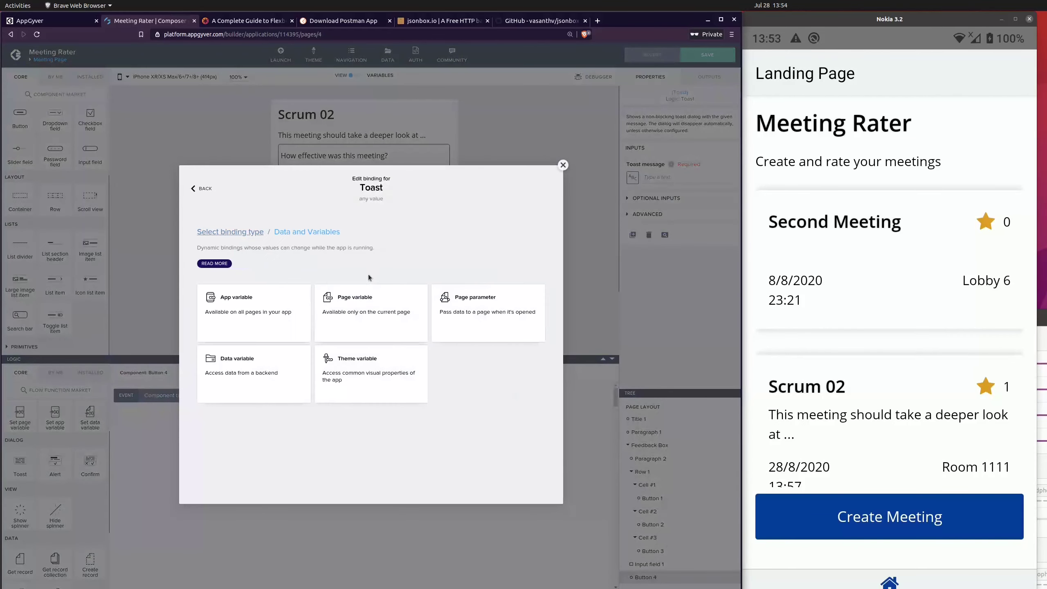
{"action": "left_click", "coordinate": [383, 314]}
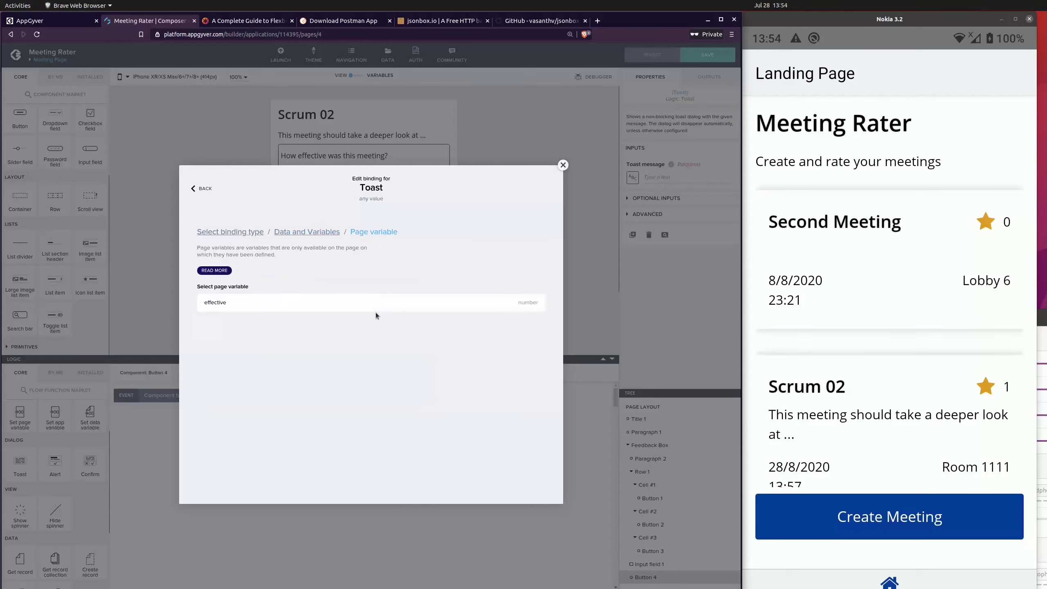
{"action": "left_click", "coordinate": [543, 337]}
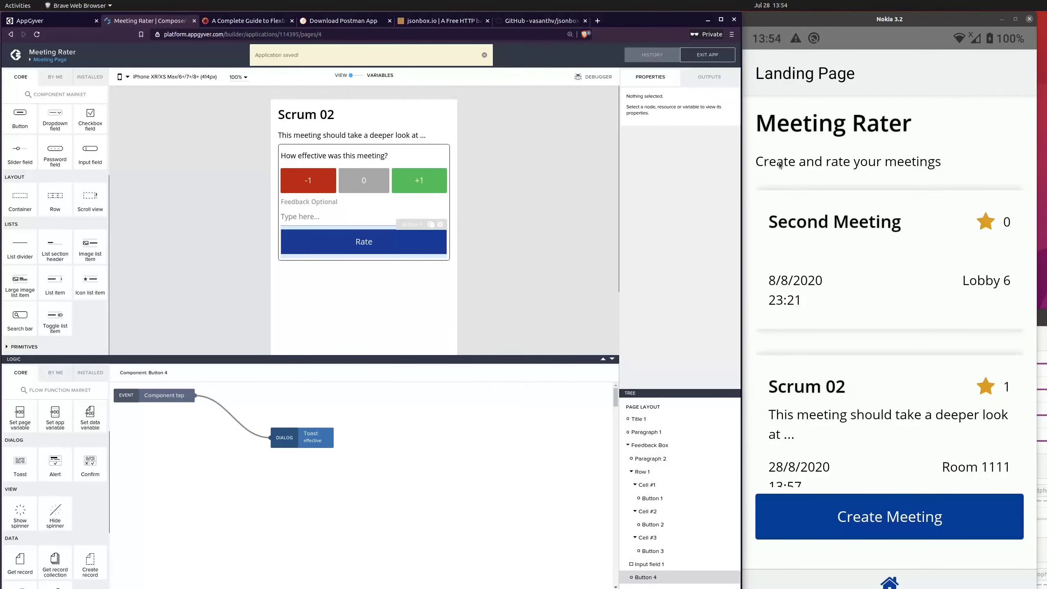
Step: Open Second Meeting on the phone and submit the ratings -1, 0 and +1 in turn to test the toast
{"action": "left_click", "coordinate": [936, 108]}
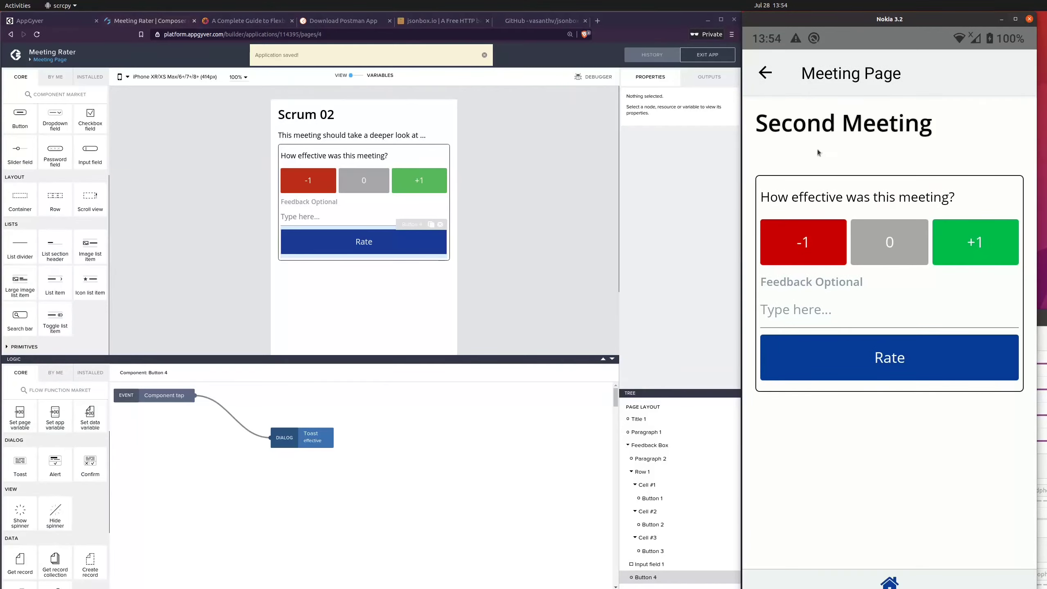
{"action": "left_click", "coordinate": [811, 255]}
{"action": "left_click", "coordinate": [865, 371]}
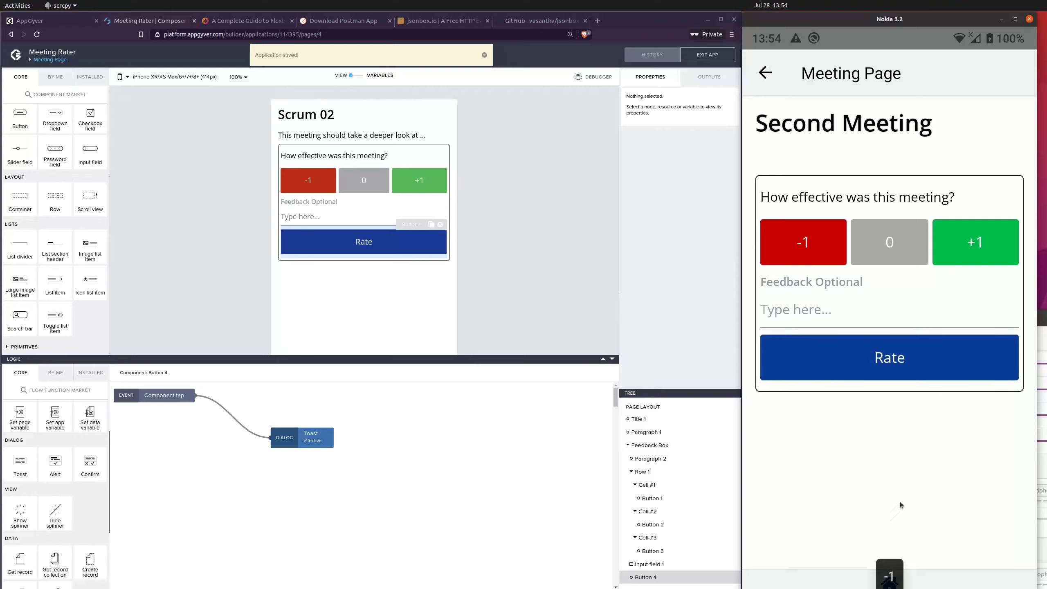
{"action": "left_click", "coordinate": [889, 247]}
{"action": "left_click", "coordinate": [908, 365]}
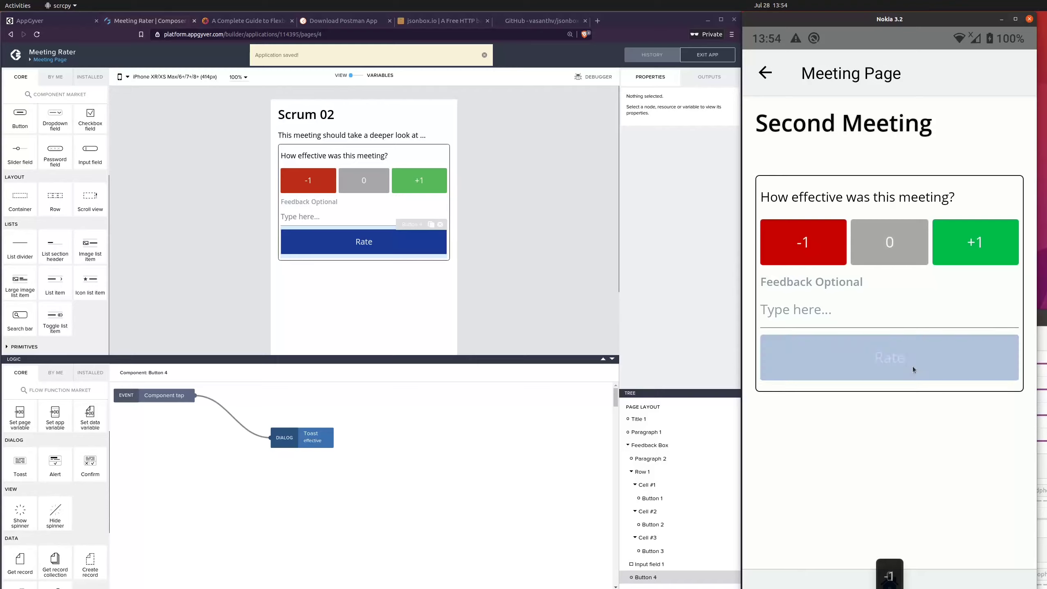
{"action": "left_click", "coordinate": [965, 231]}
{"action": "left_click", "coordinate": [938, 367]}
Step: Reopen Second Meeting on the phone and test the Rate button without choosing a rating first
{"action": "left_click", "coordinate": [766, 72]}
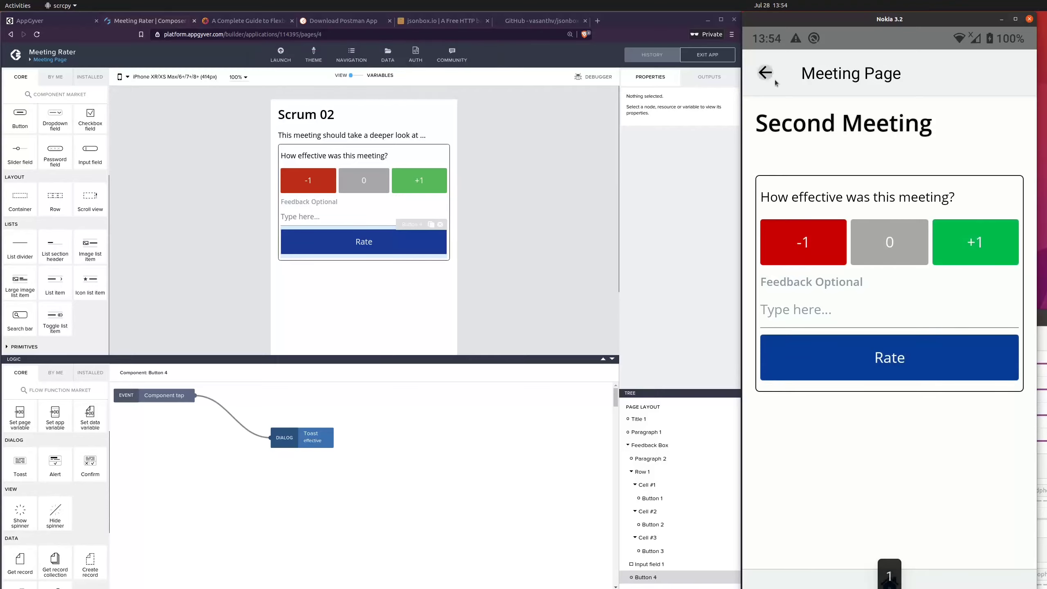
{"action": "left_click", "coordinate": [917, 253]}
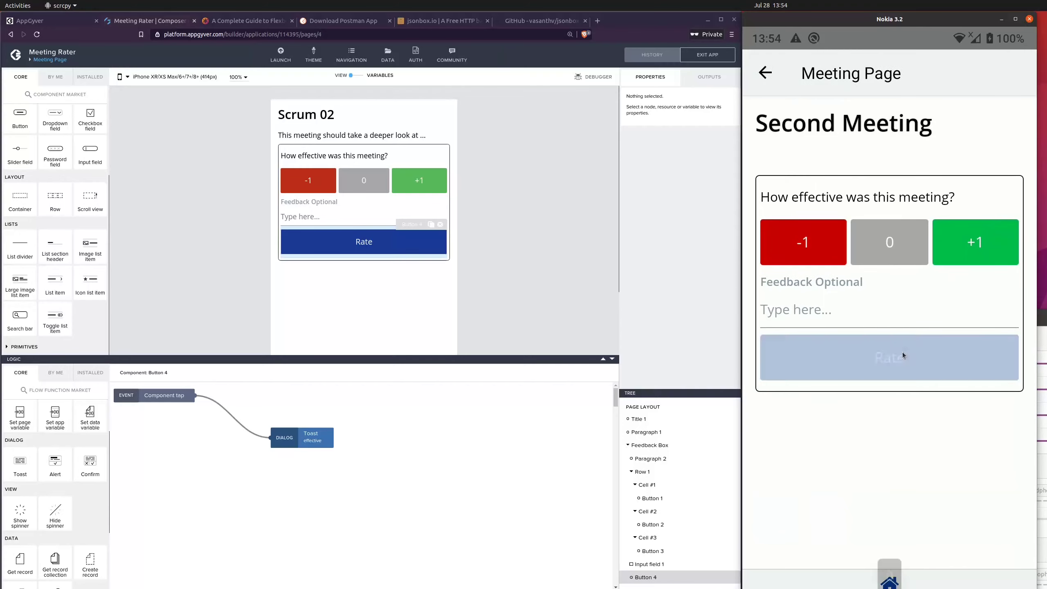
{"action": "left_click", "coordinate": [903, 352]}
{"action": "left_click", "coordinate": [776, 78]}
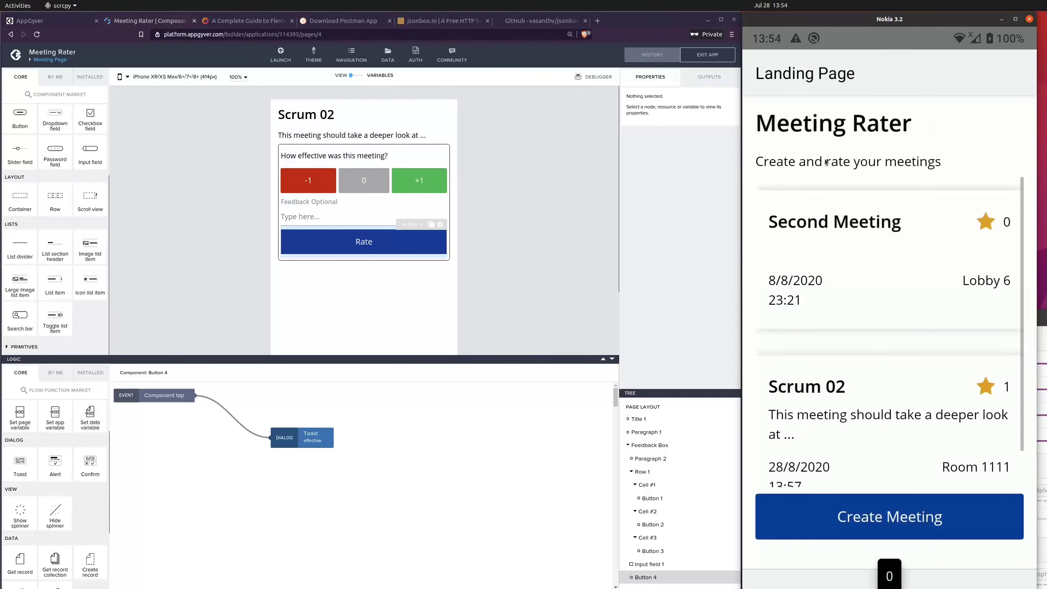
{"action": "left_click", "coordinate": [922, 530]}
{"action": "left_click", "coordinate": [901, 468]}
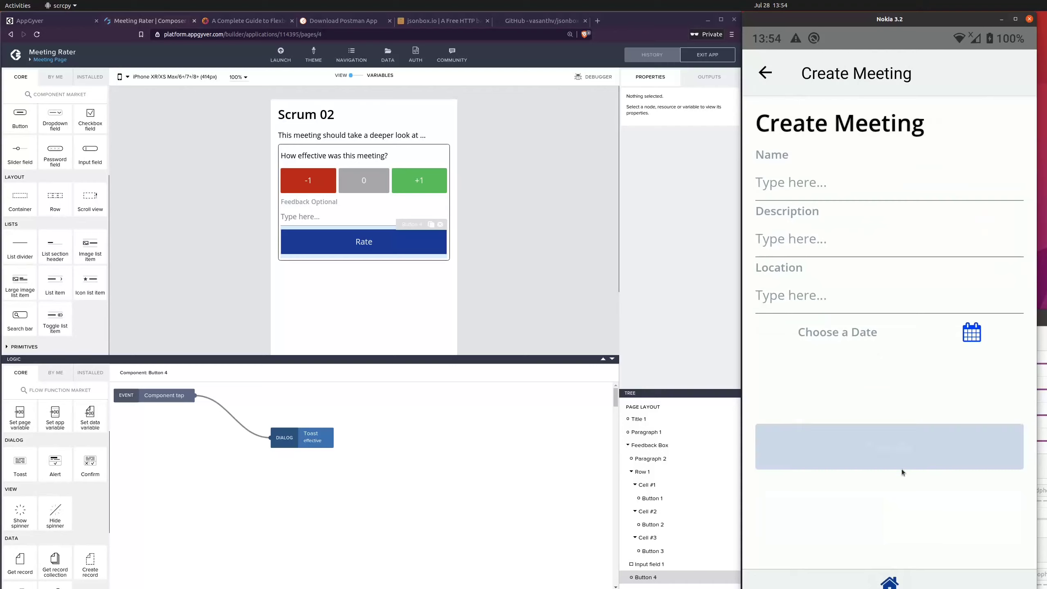
{"action": "left_click", "coordinate": [888, 274]}
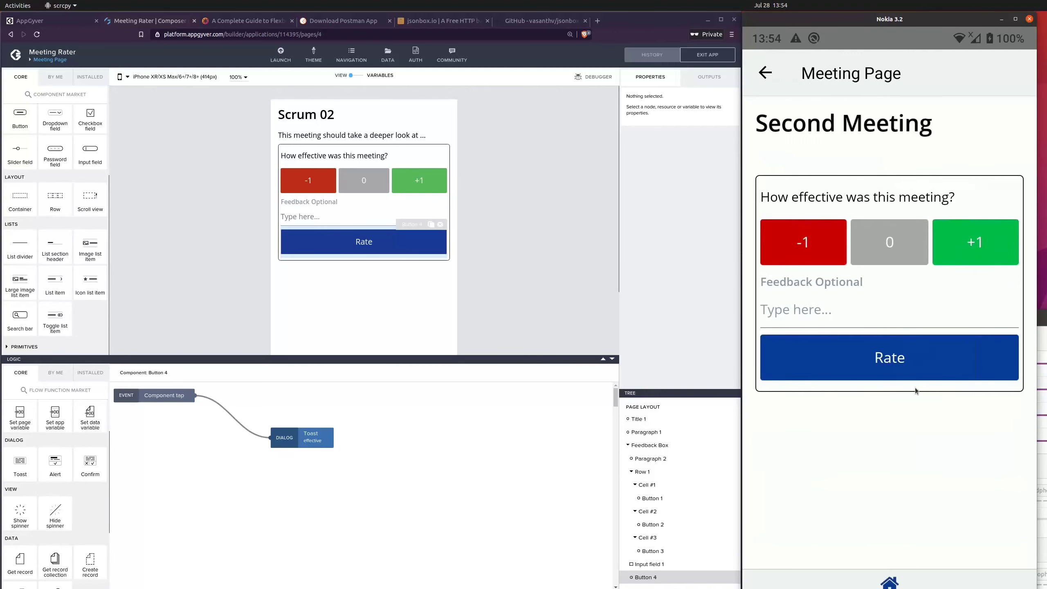
{"action": "left_click", "coordinate": [889, 363]}
Step: Clear the initial value of the "effective" page variable and save the app
{"action": "left_click", "coordinate": [496, 230]}
{"action": "left_click", "coordinate": [356, 76]}
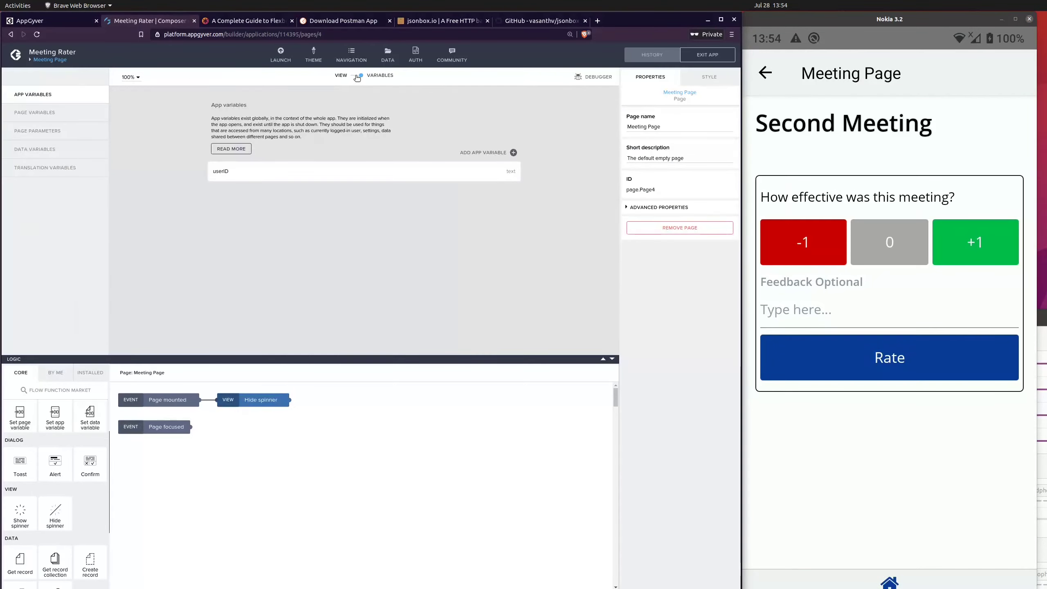
{"action": "left_click", "coordinate": [304, 171]}
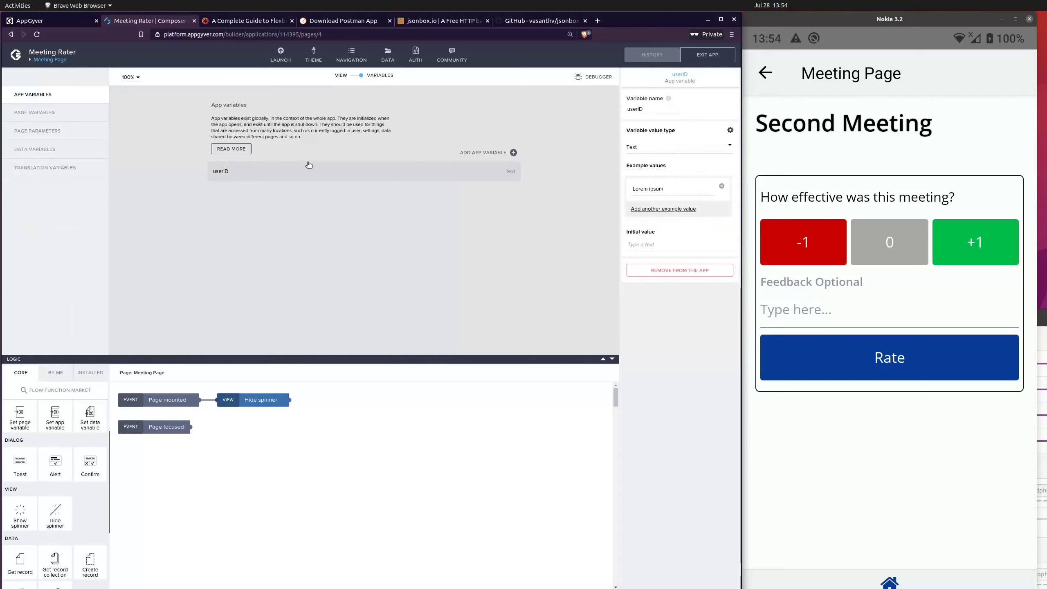
{"action": "left_click", "coordinate": [50, 115]}
{"action": "left_click", "coordinate": [291, 179]}
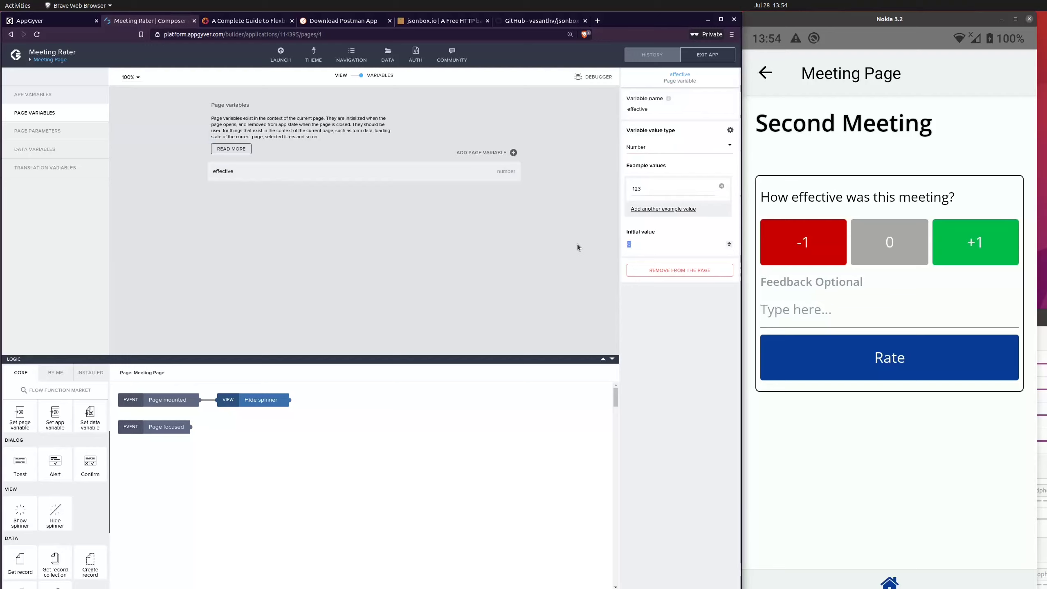
{"action": "key", "text": "BackSpace"}
{"action": "left_click", "coordinate": [708, 55]}
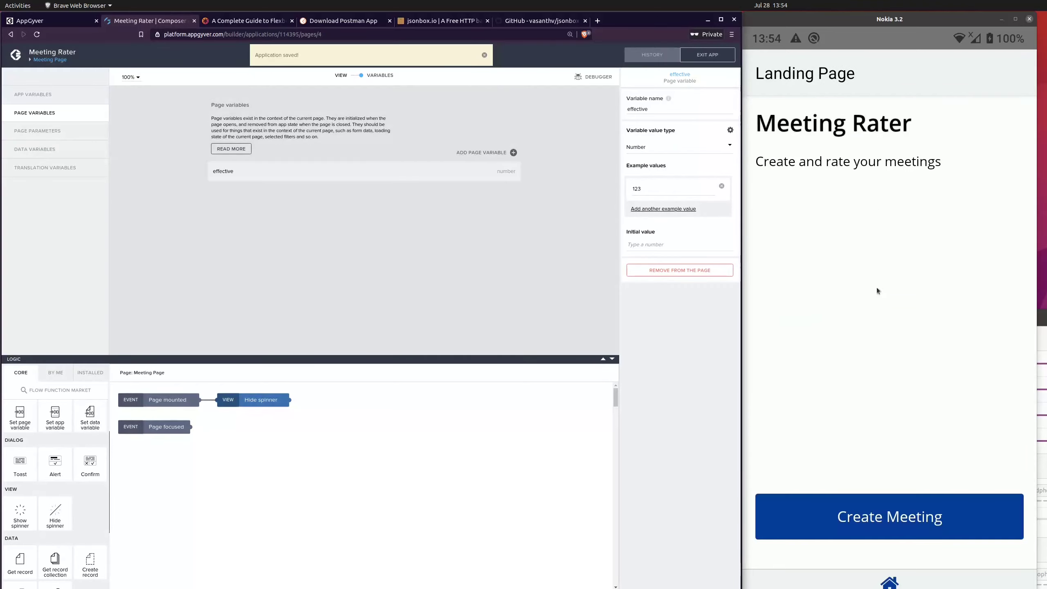
Step: Open Second Meeting in the reloaded phone app and test Rate repeatedly with no rating chosen
{"action": "left_click", "coordinate": [888, 236]}
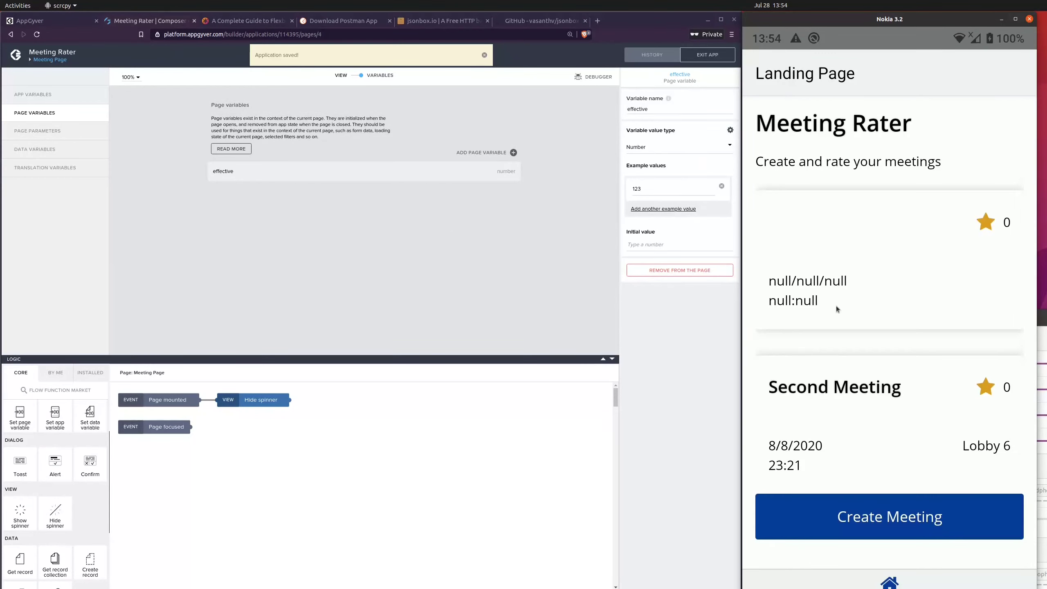
{"action": "scroll", "coordinate": [838, 309], "scroll_direction": "down", "scroll_amount": 3}
{"action": "scroll", "coordinate": [866, 353], "scroll_direction": "up", "scroll_amount": 2}
{"action": "left_click", "coordinate": [865, 364]}
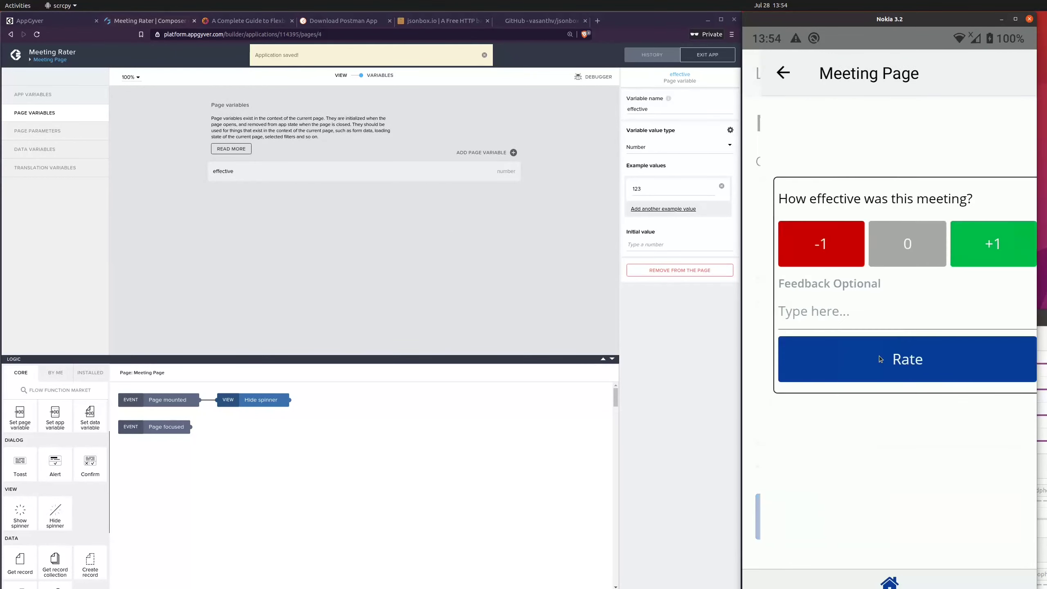
{"action": "left_click", "coordinate": [890, 355]}
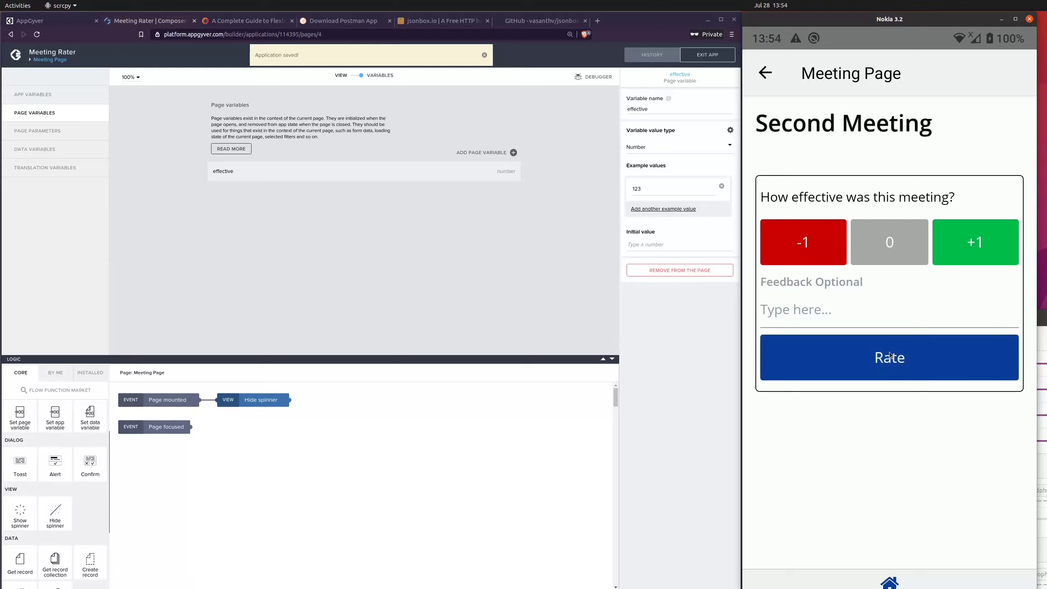
{"action": "left_click", "coordinate": [890, 356]}
{"action": "left_click", "coordinate": [890, 356]}
{"action": "left_click", "coordinate": [890, 356]}
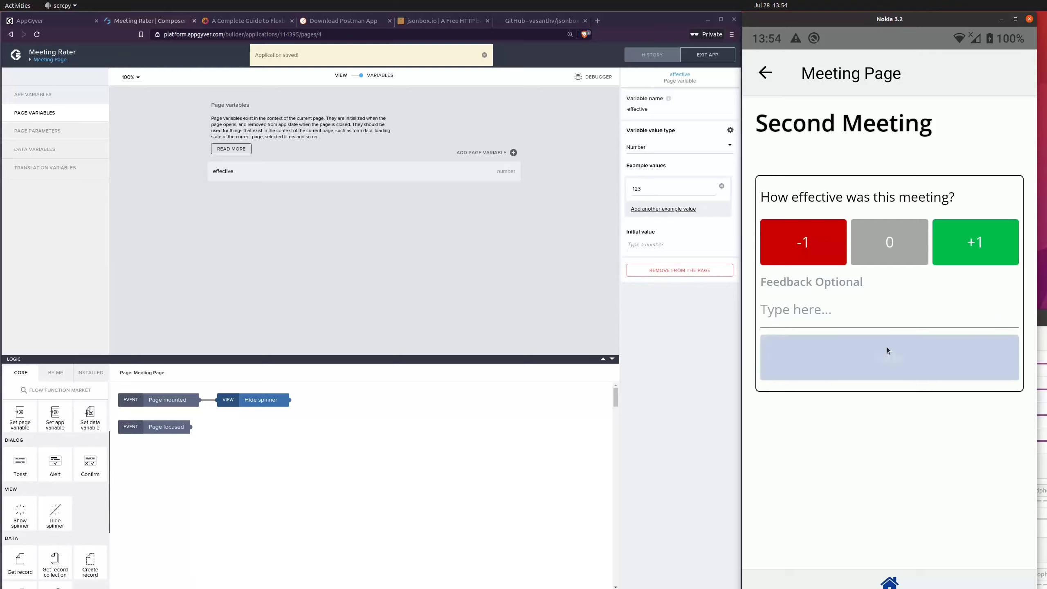
{"action": "left_click", "coordinate": [492, 249]}
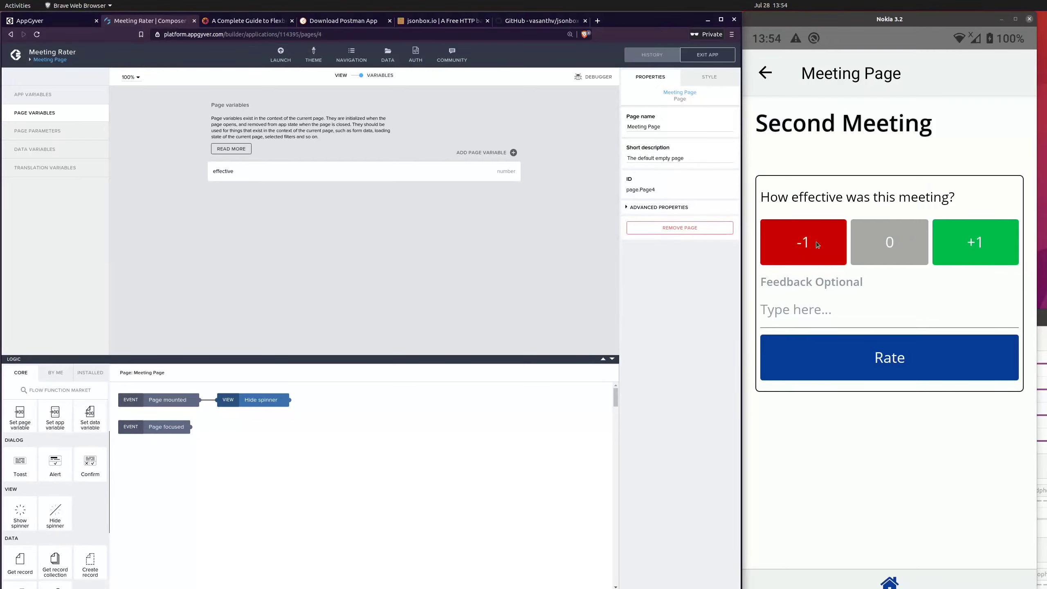
Step: Test the rating buttons on the phone by choosing 0, +1 and -1 and submitting each with Rate
{"action": "left_click", "coordinate": [900, 371]}
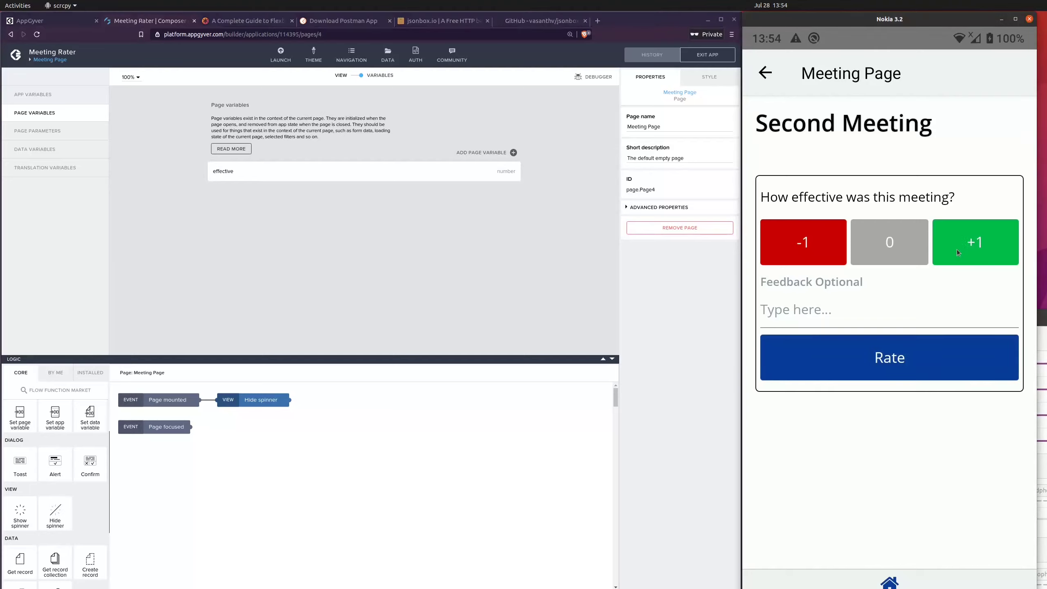
{"action": "left_click", "coordinate": [922, 373]}
{"action": "left_click", "coordinate": [906, 364]}
{"action": "left_click", "coordinate": [905, 364]}
{"action": "left_click", "coordinate": [878, 254]}
{"action": "left_click", "coordinate": [911, 365]}
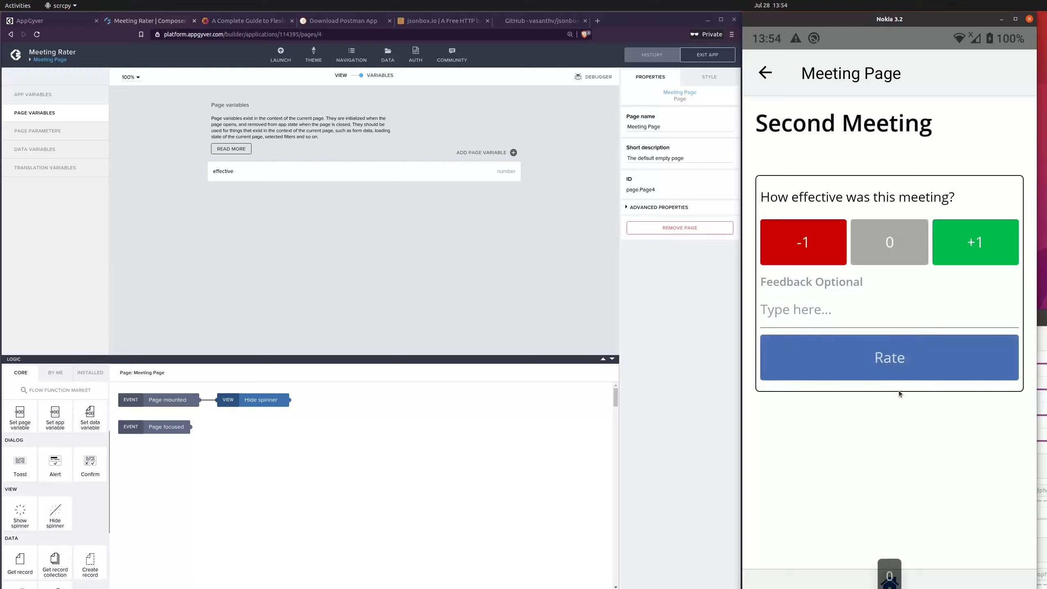
{"action": "left_click", "coordinate": [934, 257]}
{"action": "left_click", "coordinate": [895, 350]}
{"action": "left_click", "coordinate": [814, 245]}
{"action": "left_click", "coordinate": [875, 353]}
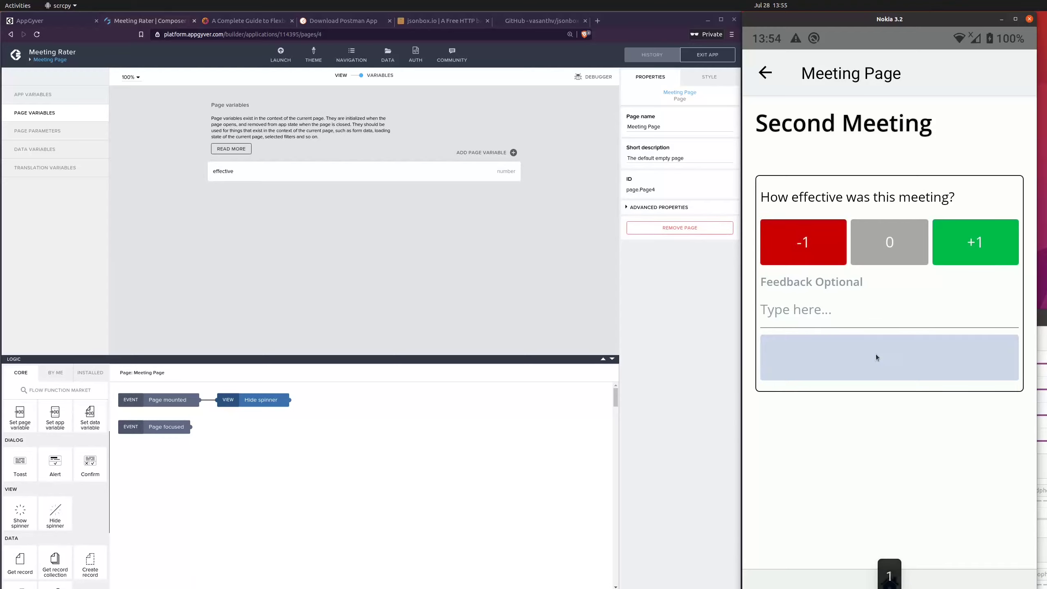
{"action": "left_click", "coordinate": [504, 239]}
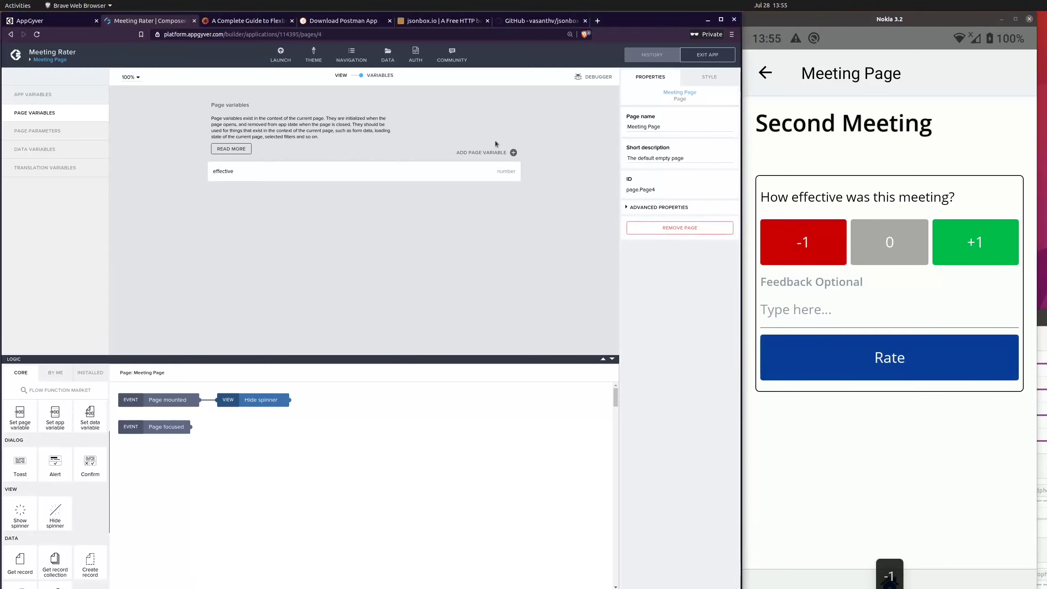
Step: Bind the Rate button's label to the formula "Rate " + pageVars.effective and save it
{"action": "left_click", "coordinate": [348, 76]}
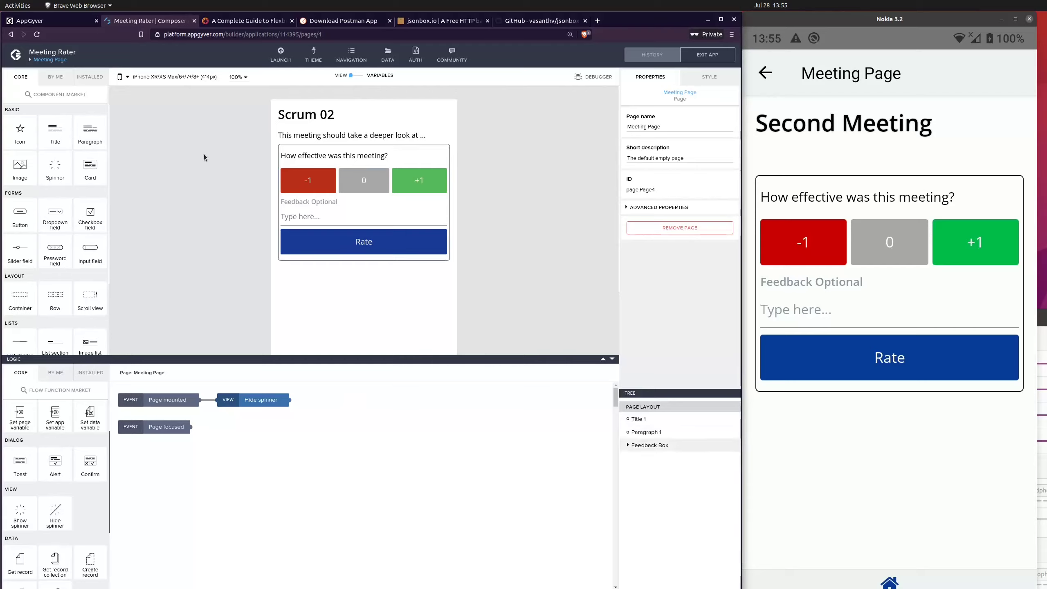
{"action": "left_click", "coordinate": [361, 250]}
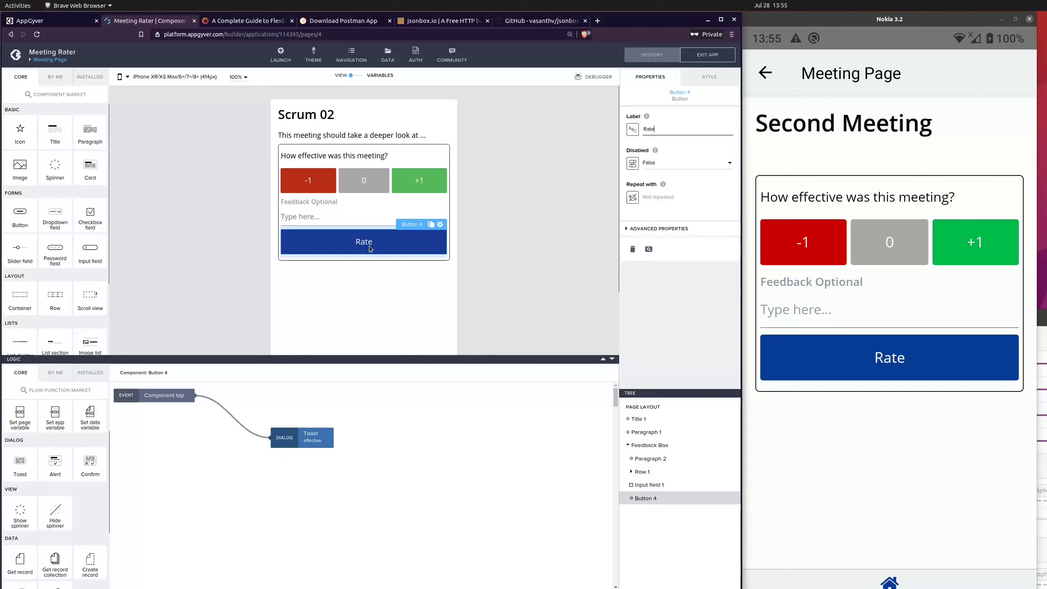
{"action": "left_click", "coordinate": [632, 129]}
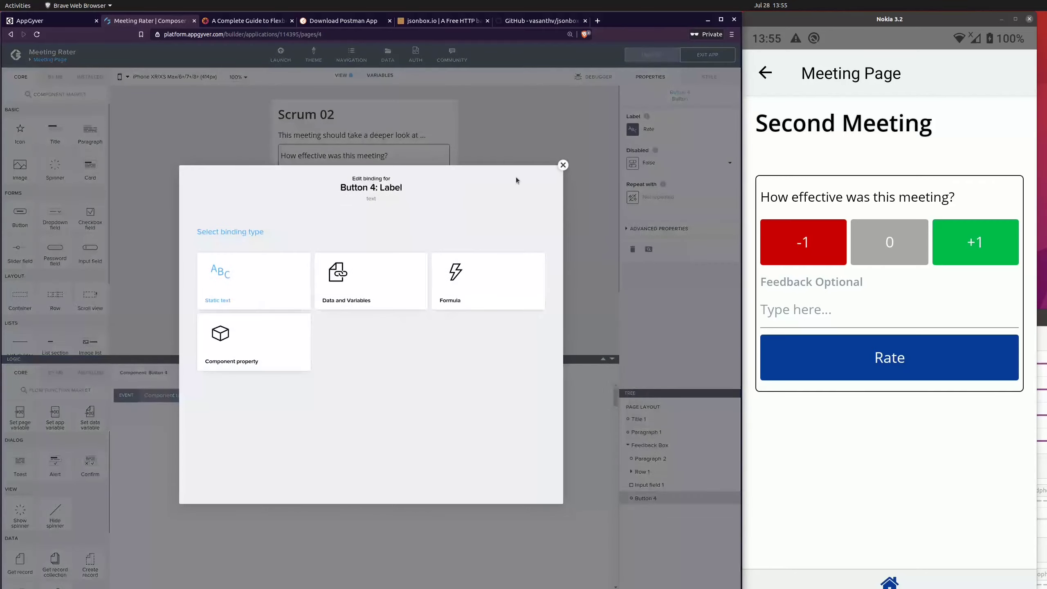
{"action": "left_click", "coordinate": [455, 299]}
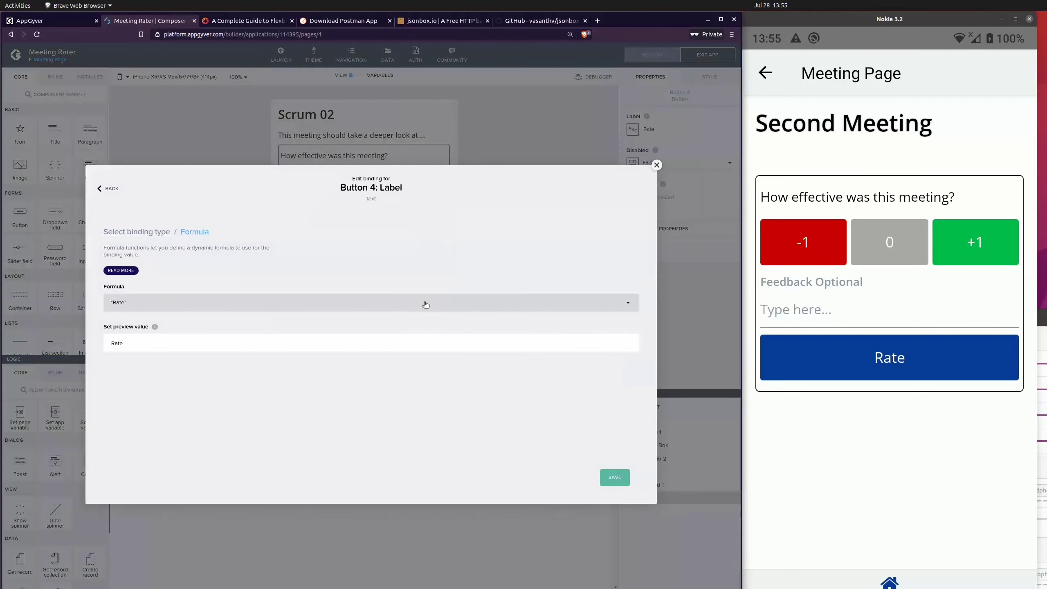
{"action": "left_click", "coordinate": [194, 307]}
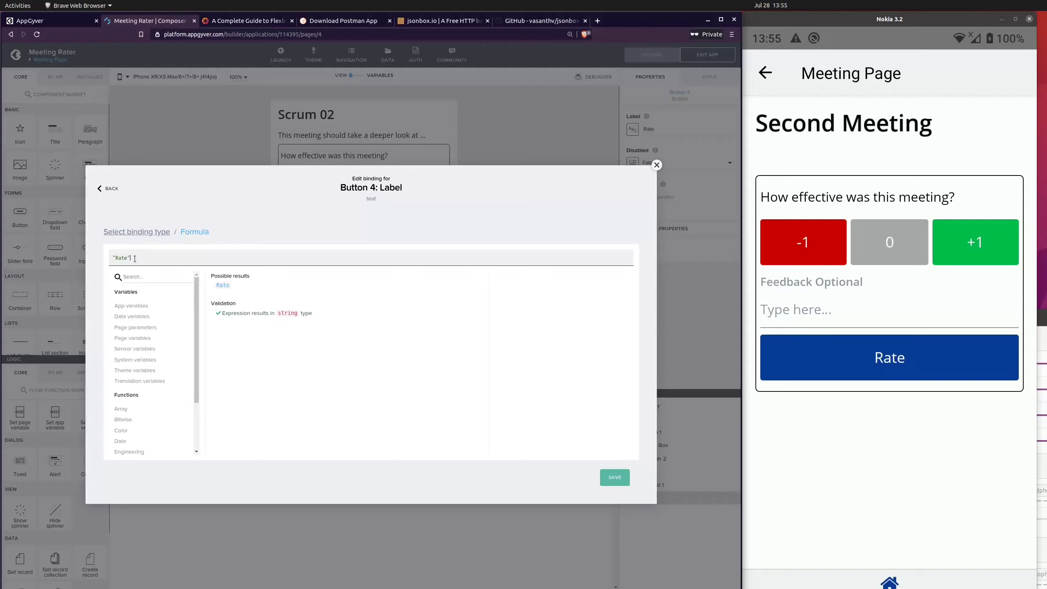
{"action": "type", "text": "+"}
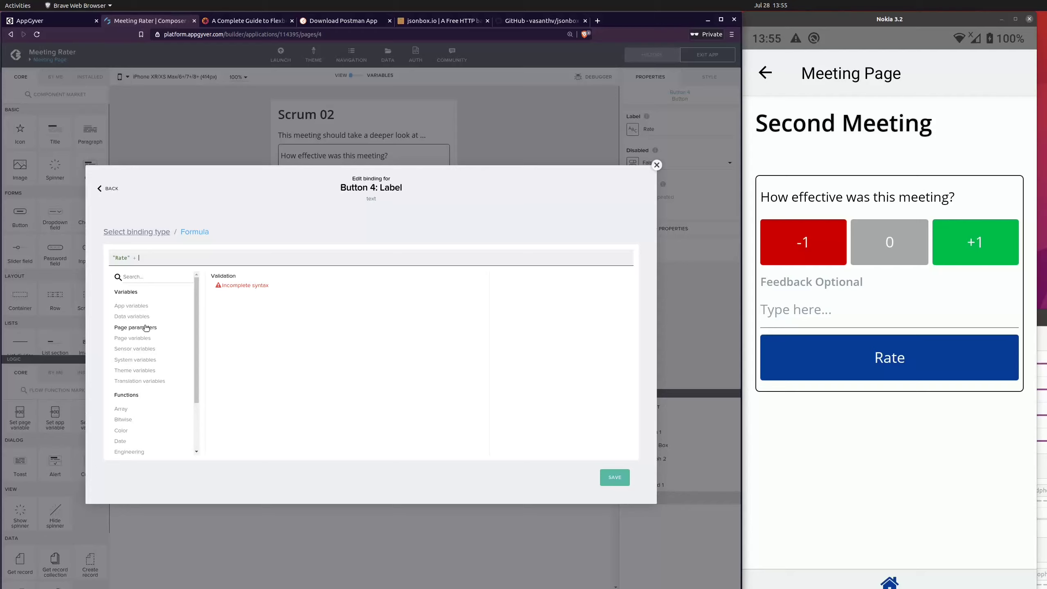
{"action": "left_click", "coordinate": [168, 339]}
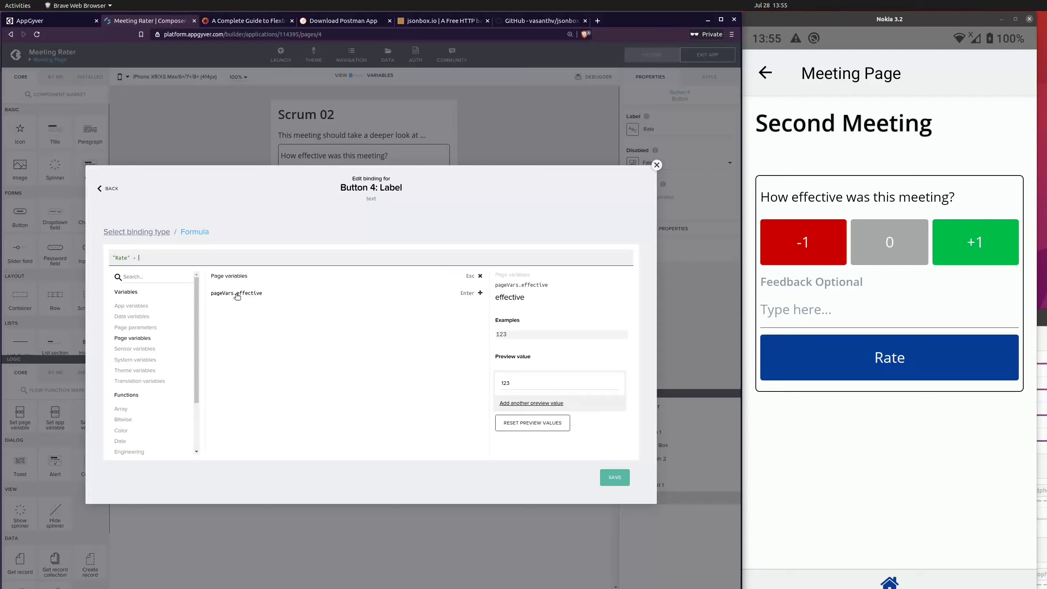
{"action": "left_click", "coordinate": [250, 293]}
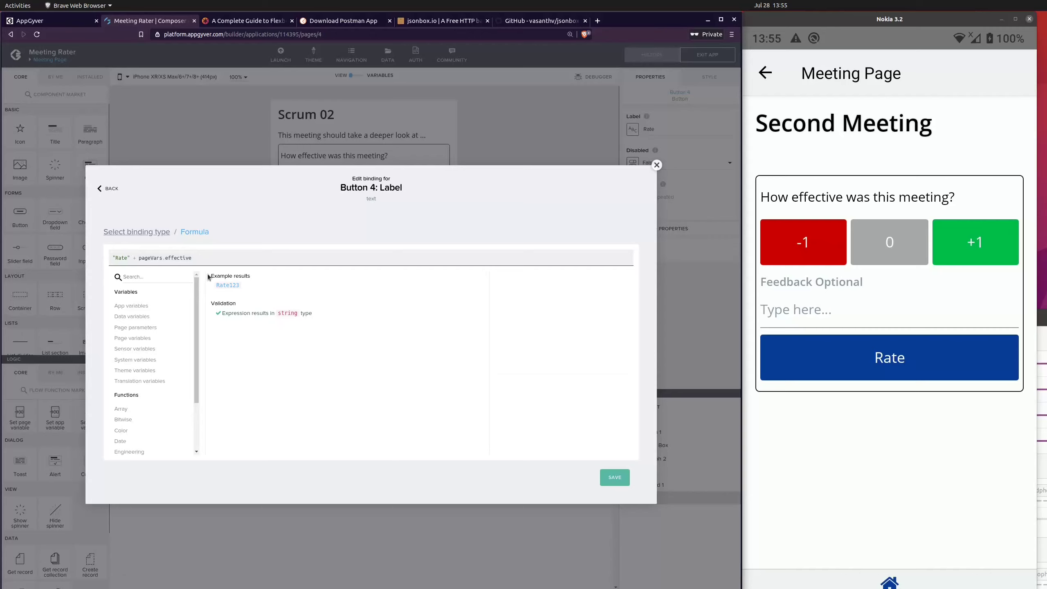
{"action": "left_click", "coordinate": [625, 475]}
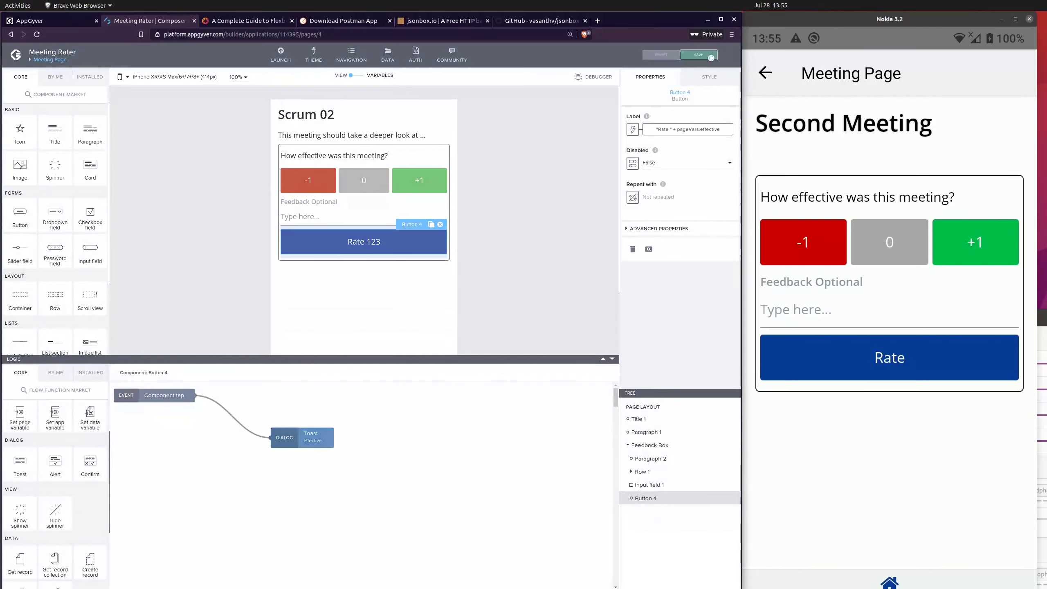
Step: Open the untitled first meeting on the phone, test the Rate label by choosing -1, 0 and +1 repeatedly, and return to the Landing Page
{"action": "right_click", "coordinate": [934, 157]}
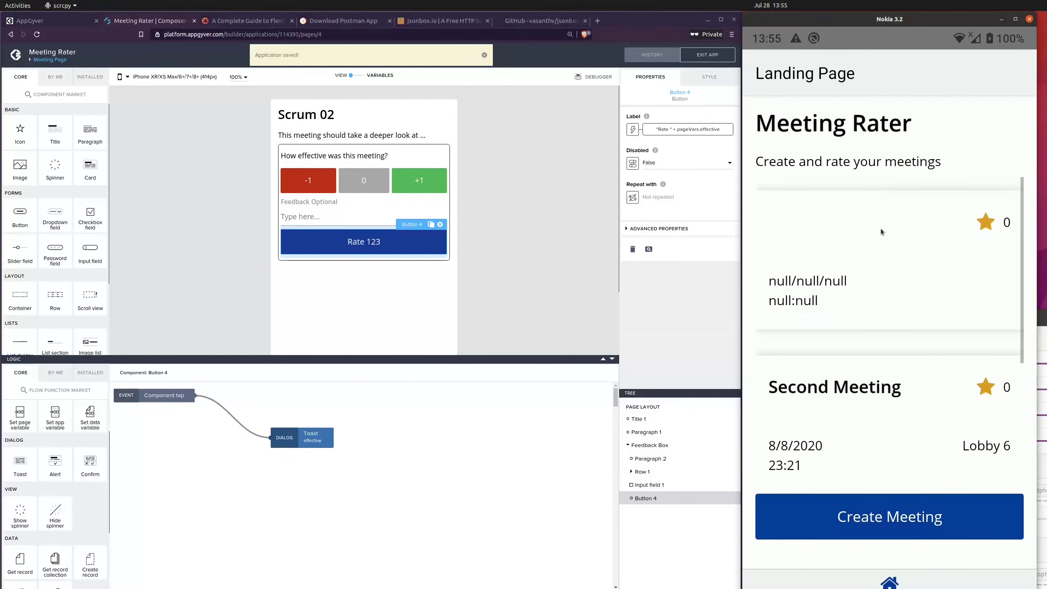
{"action": "left_click", "coordinate": [872, 242]}
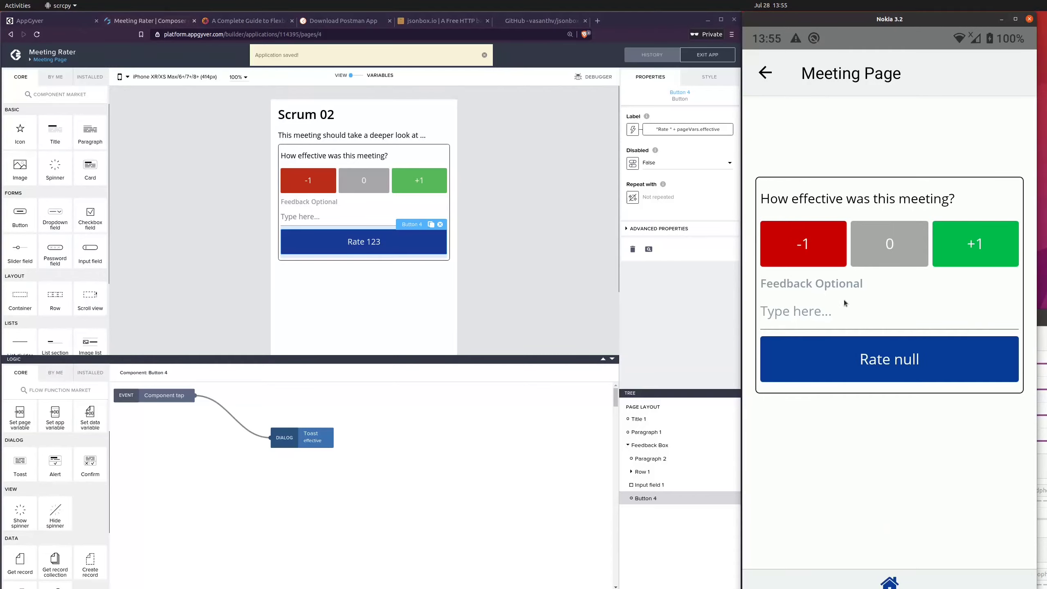
{"action": "left_click", "coordinate": [878, 244]}
{"action": "left_click", "coordinate": [813, 248]}
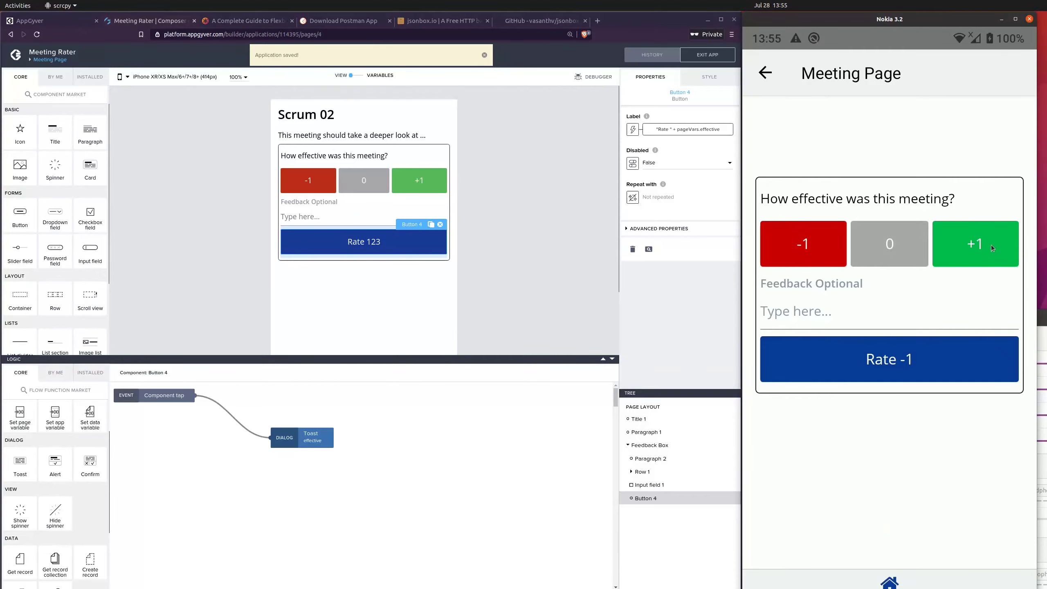
{"action": "left_click", "coordinate": [992, 245]}
{"action": "left_click", "coordinate": [880, 250]}
{"action": "left_click", "coordinate": [835, 250]}
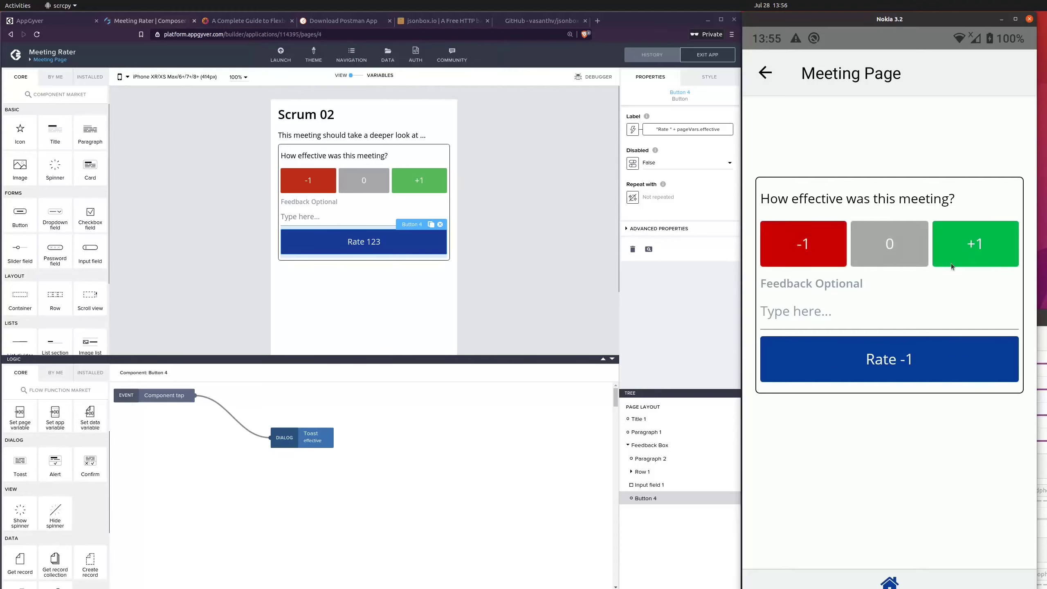
{"action": "left_click", "coordinate": [951, 263]}
{"action": "left_click", "coordinate": [924, 247]}
{"action": "left_click", "coordinate": [834, 248]}
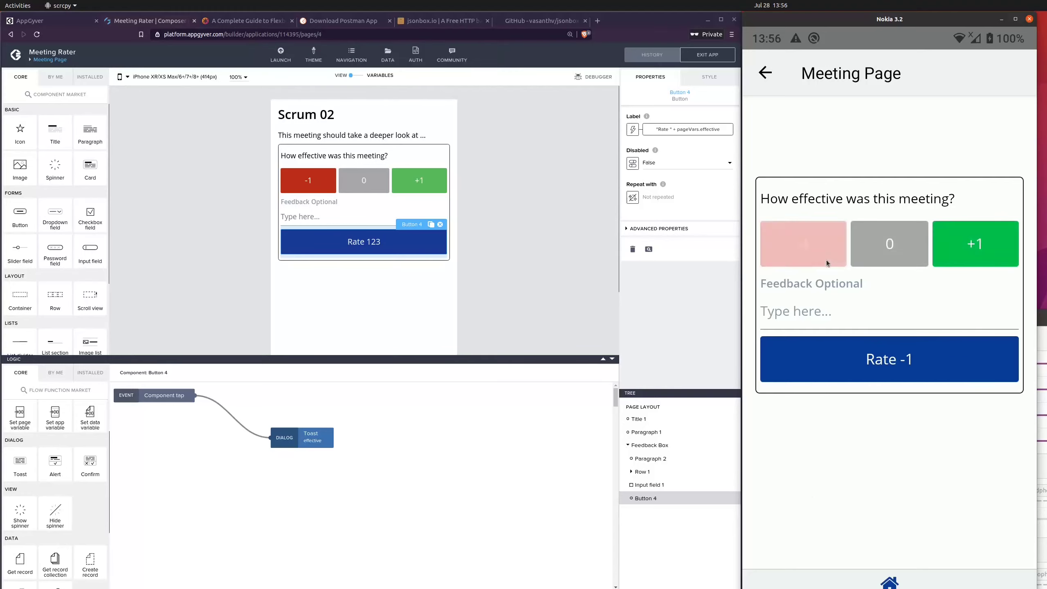
{"action": "left_click", "coordinate": [774, 78]}
Step: Replace pageVars.effective in the Rate button's label formula with the utility function IF(condition, trueValue, falseValue)
{"action": "left_click", "coordinate": [688, 129]}
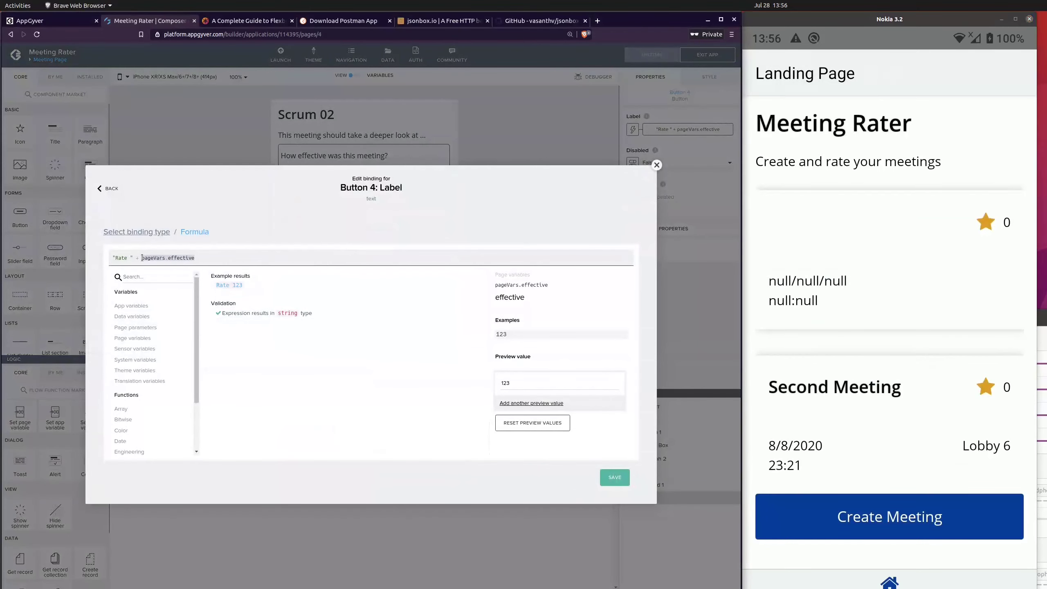
{"action": "scroll", "coordinate": [158, 348], "scroll_direction": "down", "scroll_amount": 1}
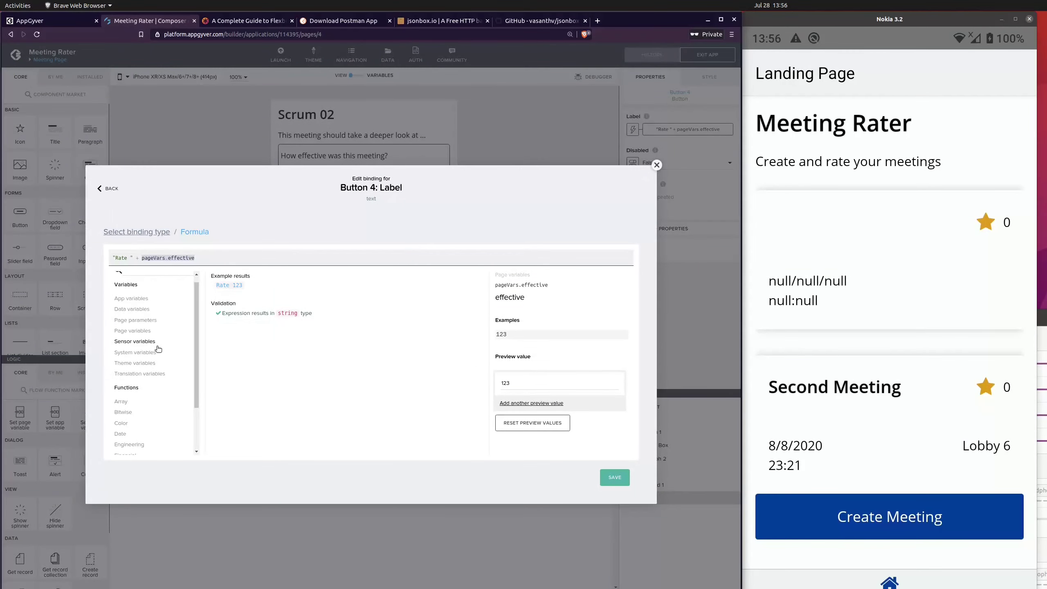
{"action": "scroll", "coordinate": [158, 349], "scroll_direction": "down", "scroll_amount": 3}
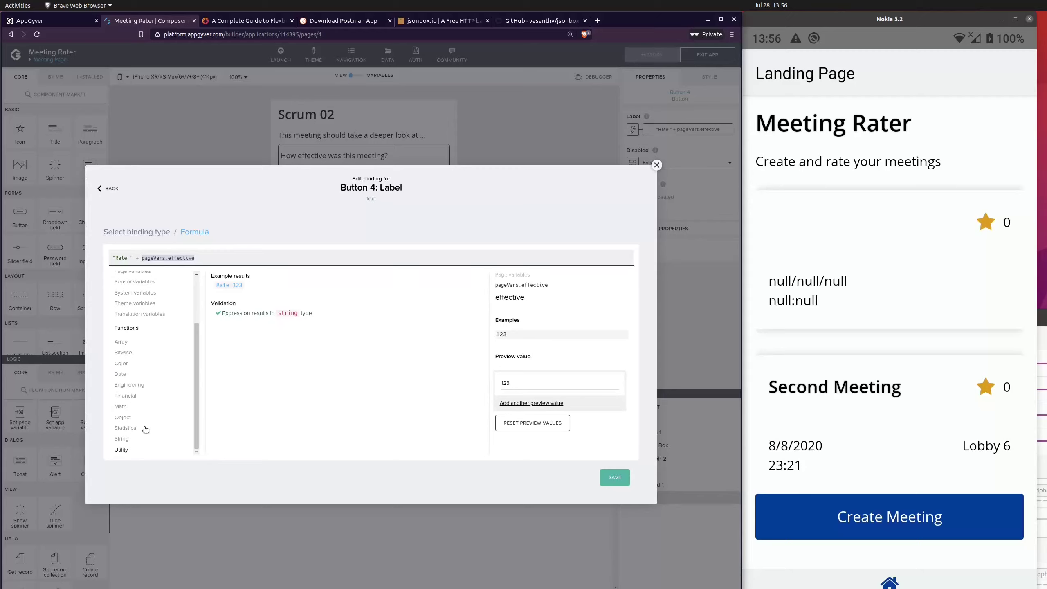
{"action": "left_click", "coordinate": [121, 449]}
{"action": "left_click", "coordinate": [232, 355]}
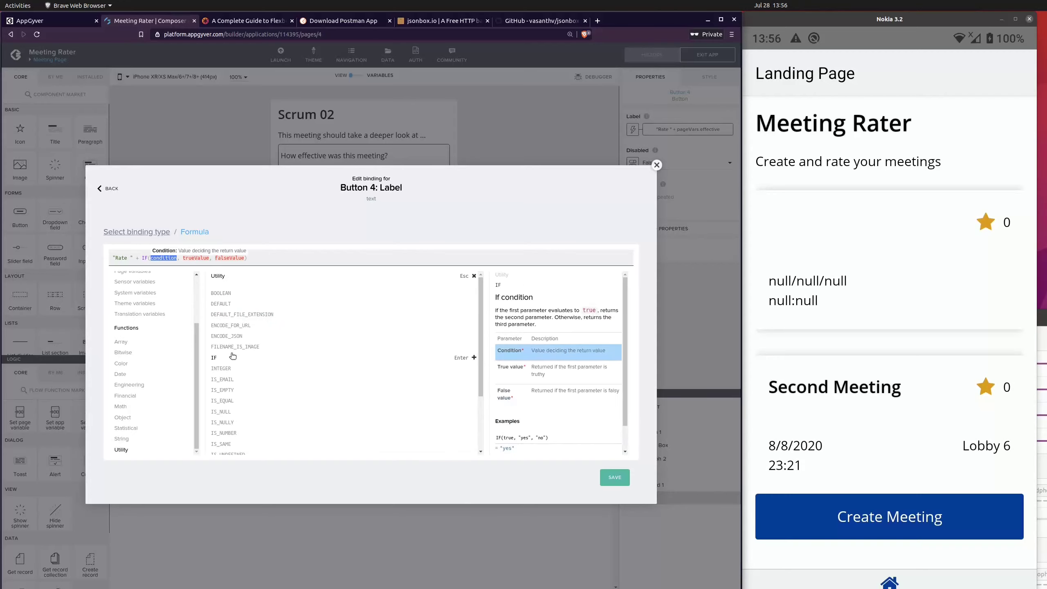
Step: Compare the descriptions and examples of the IS_NULL and IS_NULLY utility functions for the IF condition
{"action": "scroll", "coordinate": [136, 381], "scroll_direction": "up", "scroll_amount": 1}
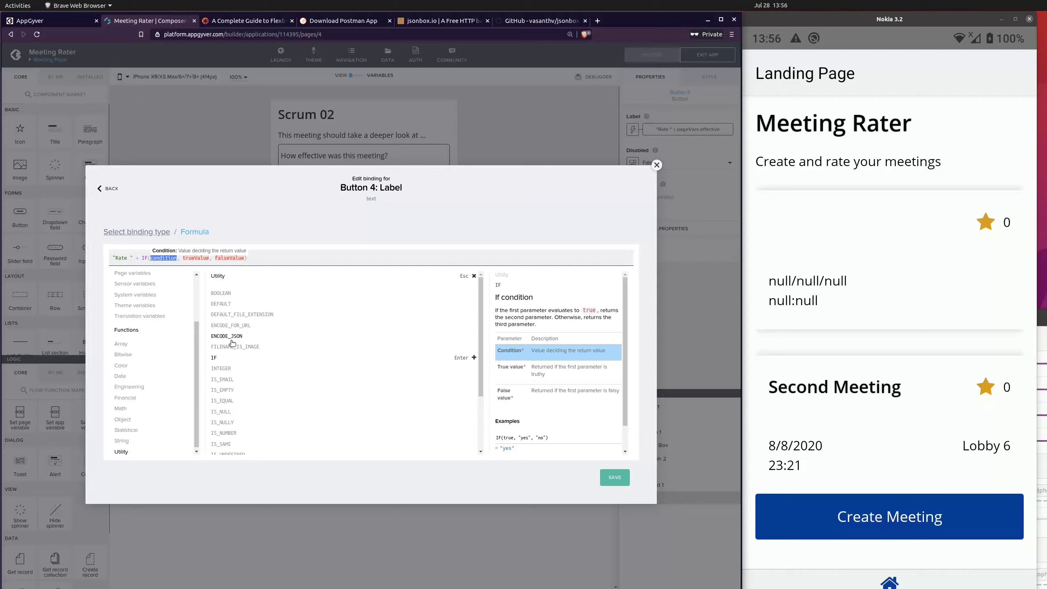
{"action": "left_click", "coordinate": [222, 411]}
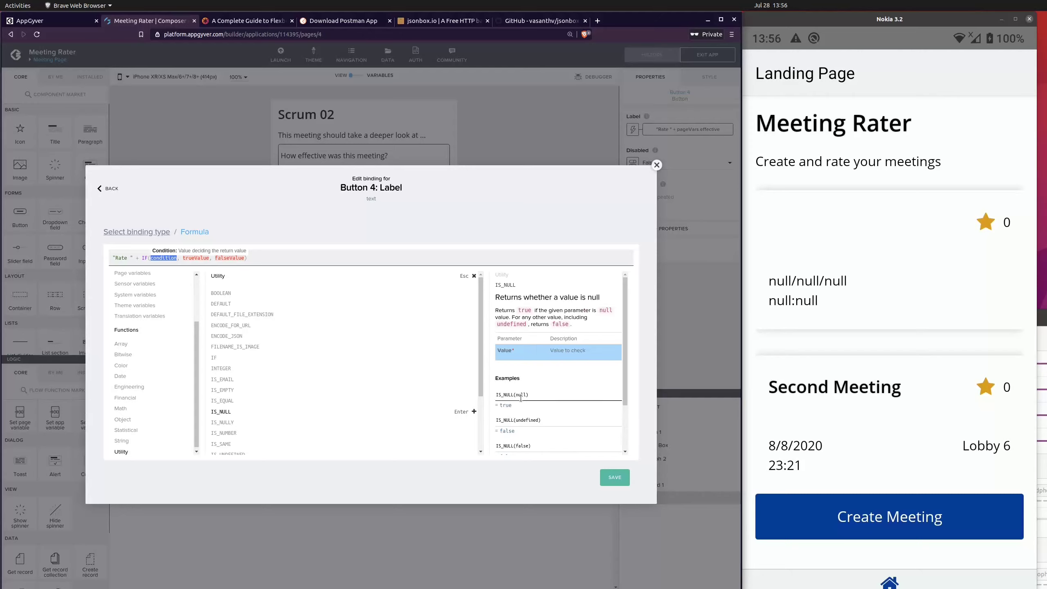
{"action": "left_click", "coordinate": [232, 424]}
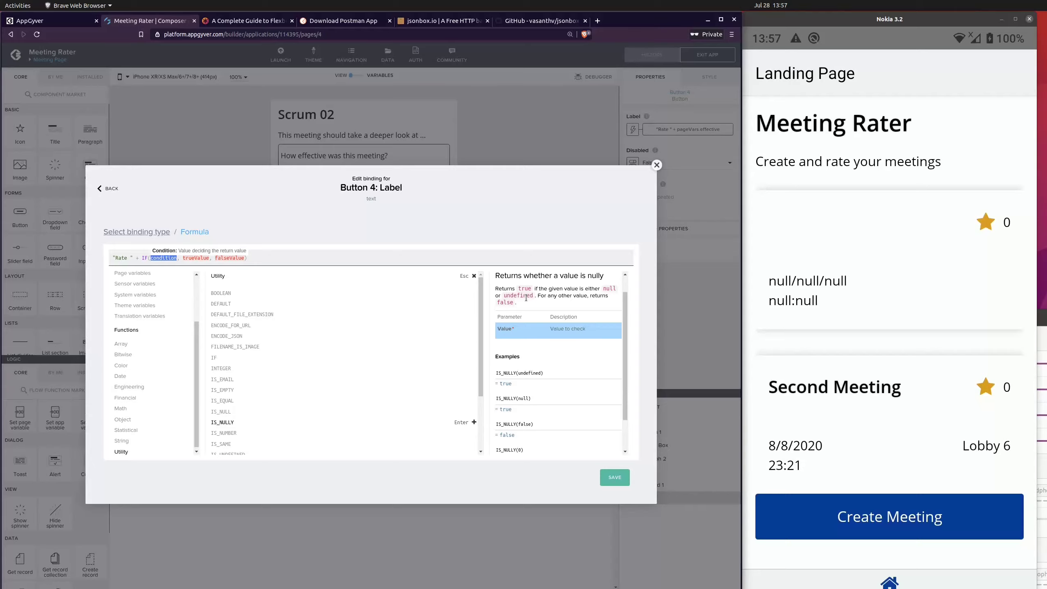
Step: Set the IF condition in the Rate button's label formula to IS_NULLY(pageVars.effective)
{"action": "scroll", "coordinate": [297, 412], "scroll_direction": "down", "scroll_amount": 1}
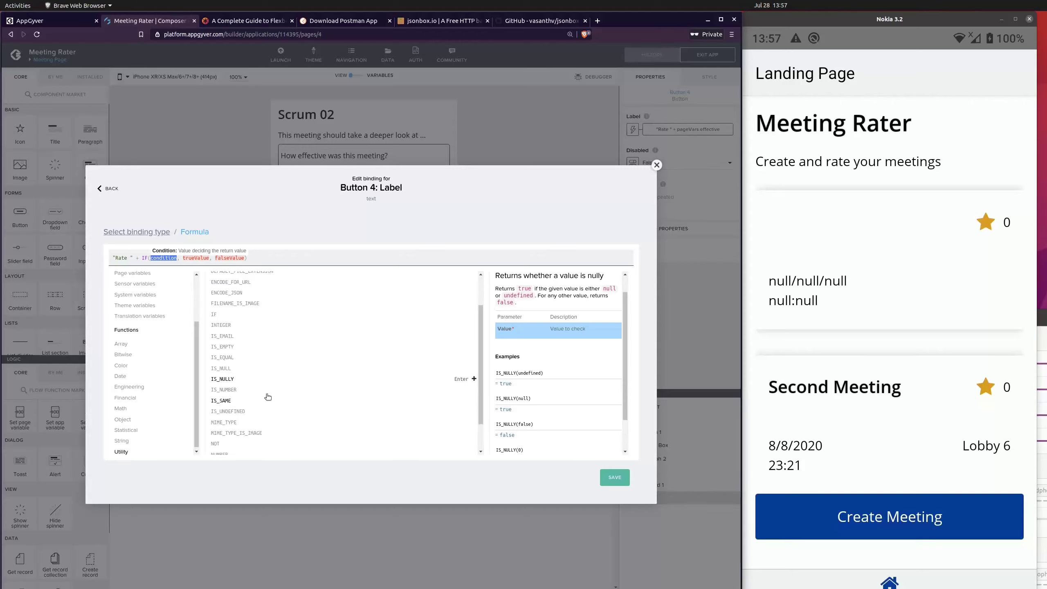
{"action": "left_click", "coordinate": [226, 380]}
{"action": "scroll", "coordinate": [136, 338], "scroll_direction": "up", "scroll_amount": 2}
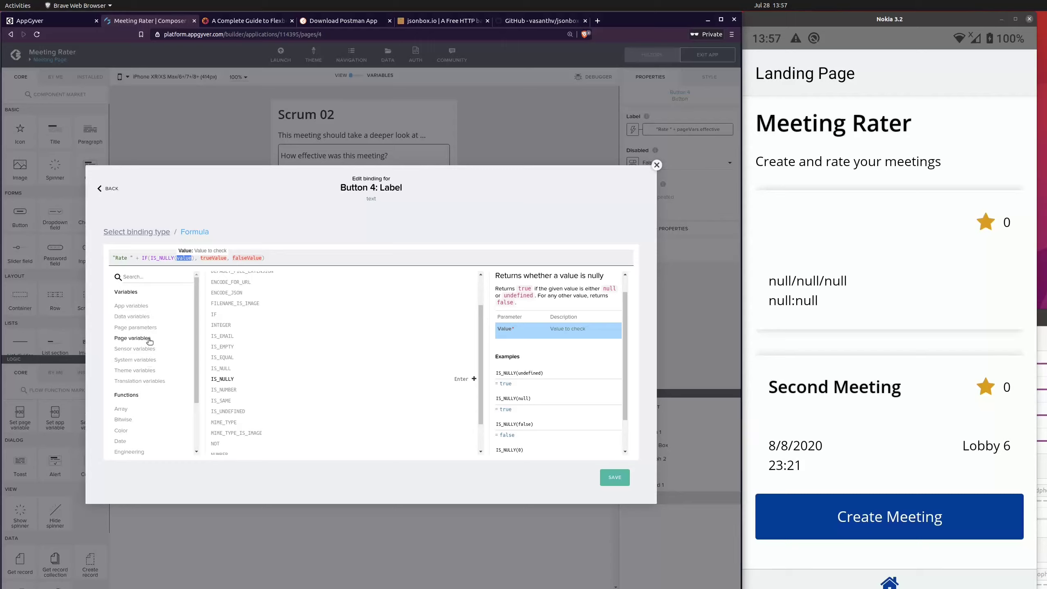
{"action": "left_click", "coordinate": [149, 340]}
{"action": "left_click", "coordinate": [230, 295]}
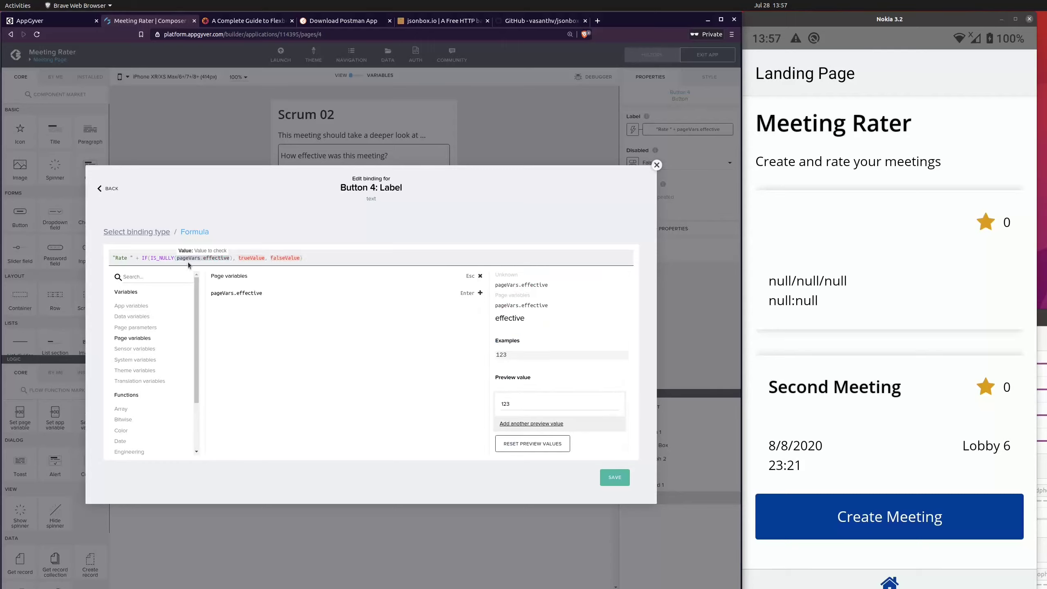
Step: Replace the trueValue placeholder in the IF formula with an empty string ""
{"action": "left_click", "coordinate": [249, 258]}
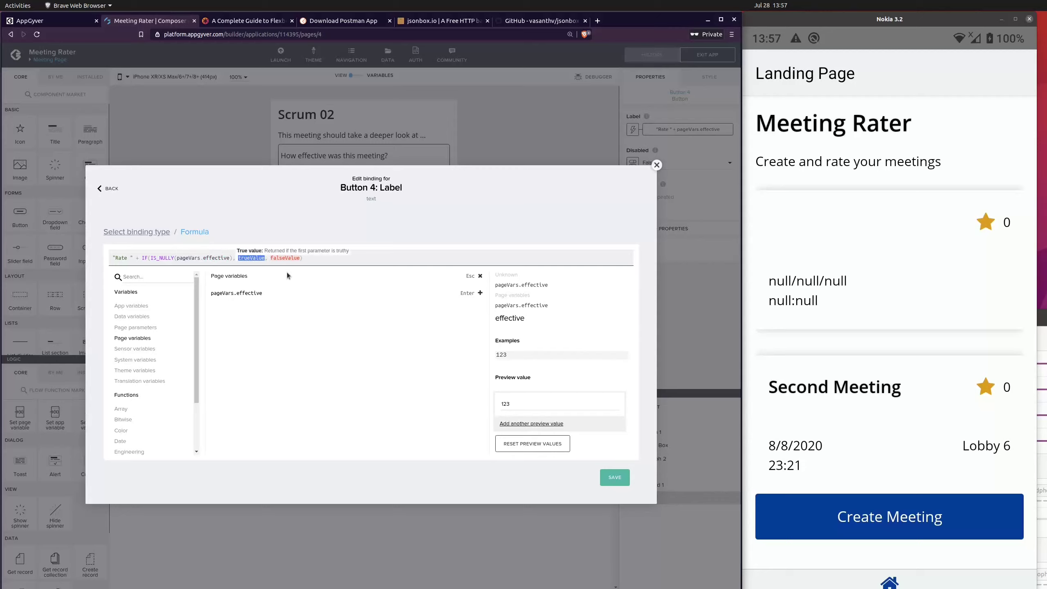
{"action": "key", "text": "Escape"}
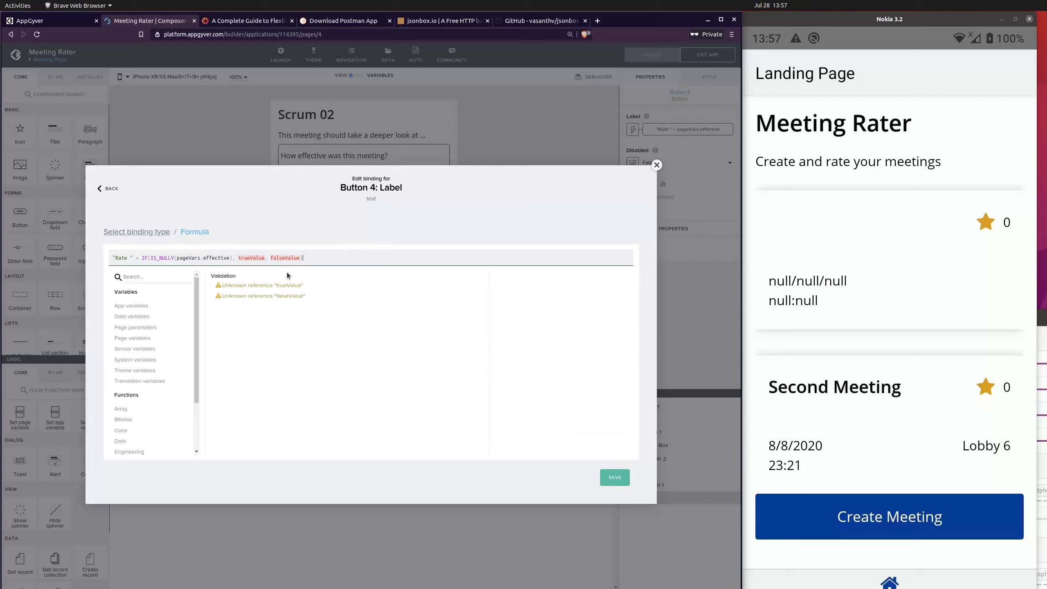
{"action": "left_click", "coordinate": [249, 257]}
{"action": "key", "text": "BackSpace"}
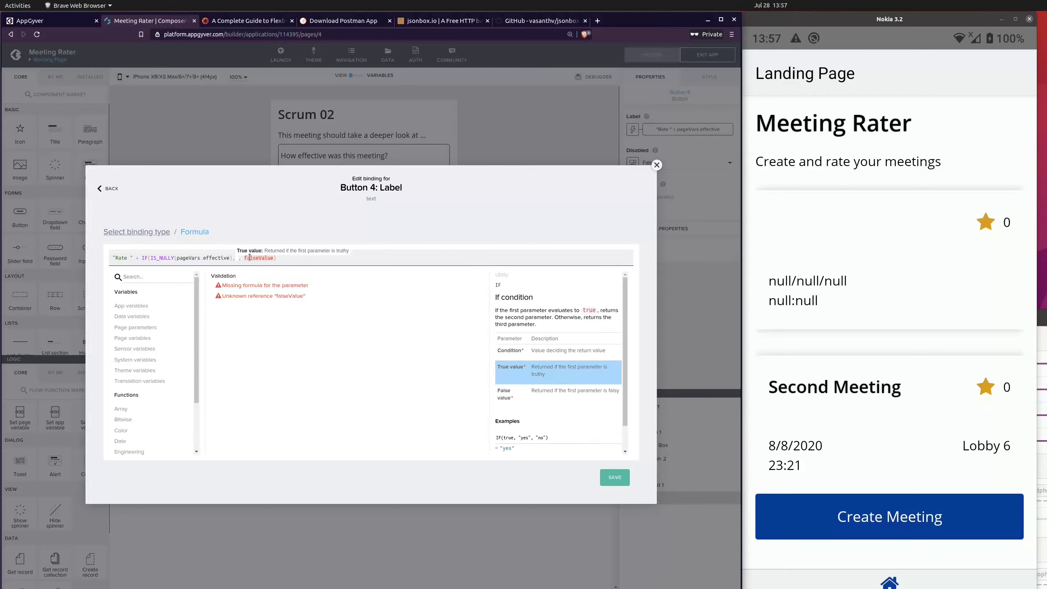
{"action": "type", "text": "\"\""}
{"action": "left_click", "coordinate": [249, 257]}
Step: Replace the falseValue placeholder with pageVars.effective and save the Rate button's label binding
{"action": "left_click", "coordinate": [255, 256]}
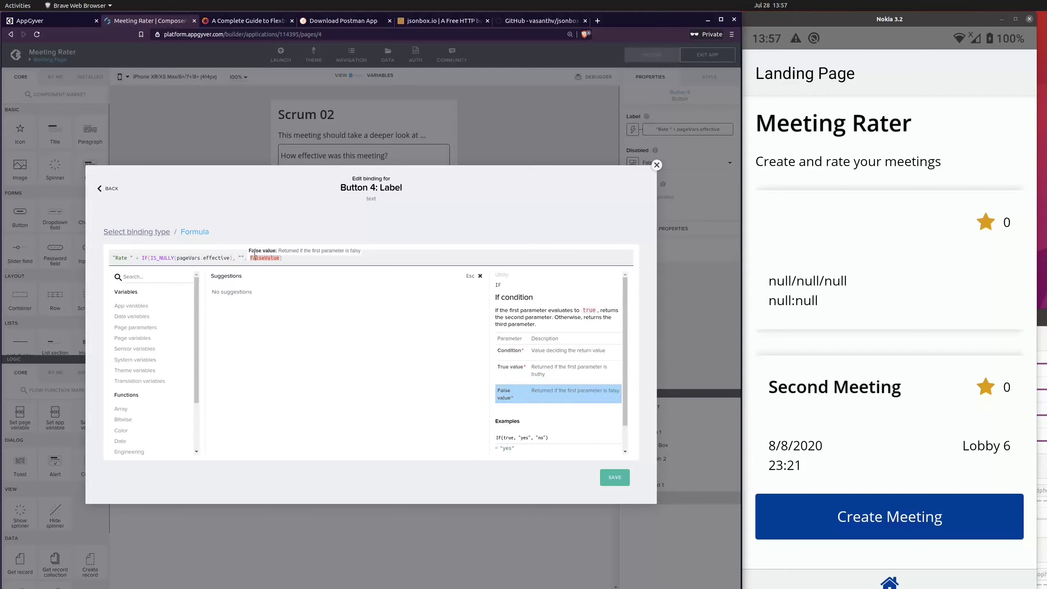
{"action": "key", "text": "BackSpace"}
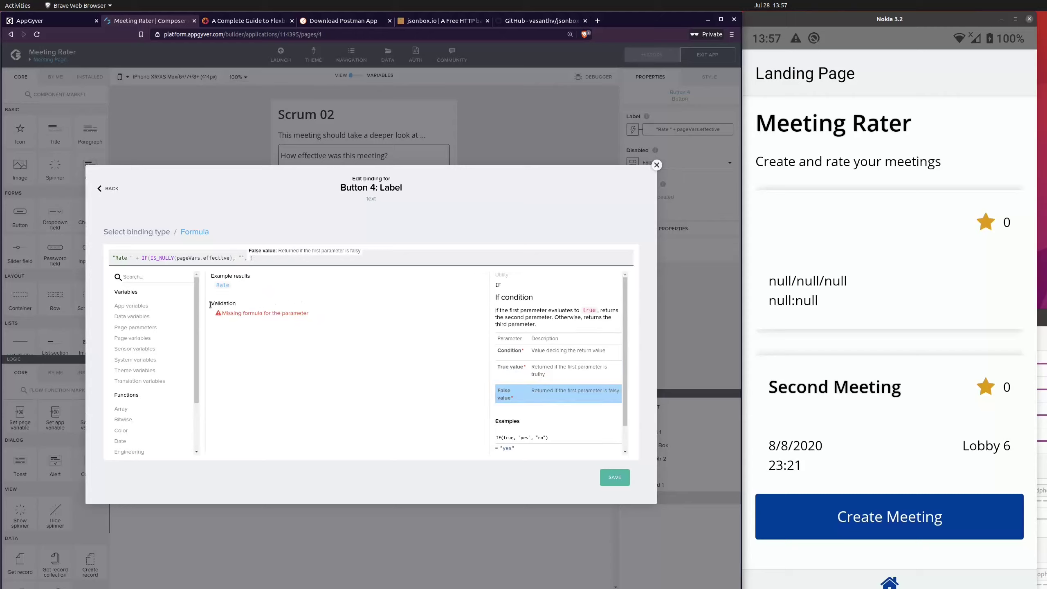
{"action": "left_click", "coordinate": [149, 339]}
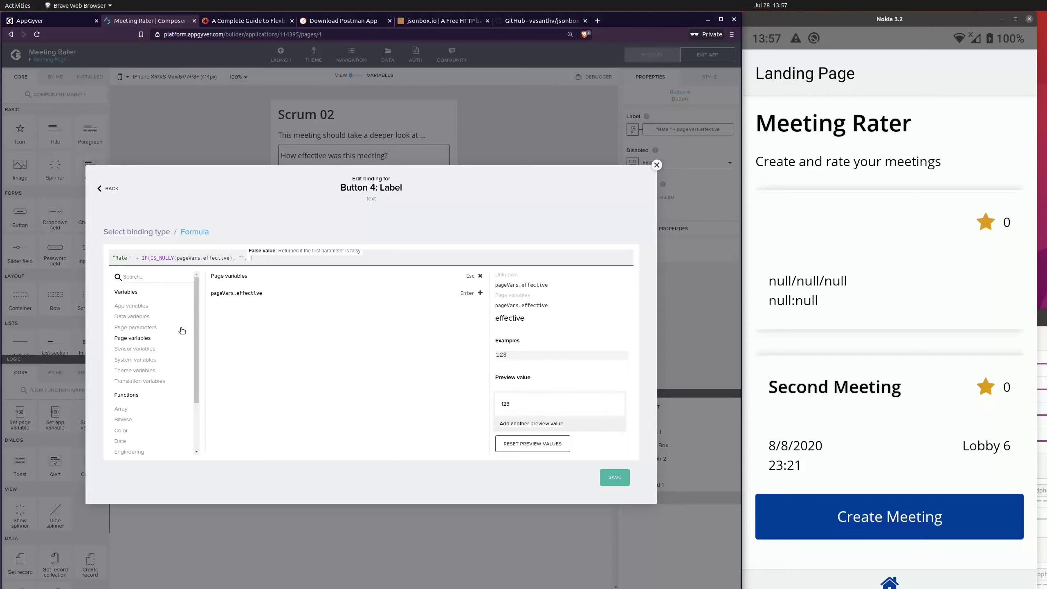
{"action": "left_click", "coordinate": [229, 297]}
{"action": "left_click", "coordinate": [615, 477]}
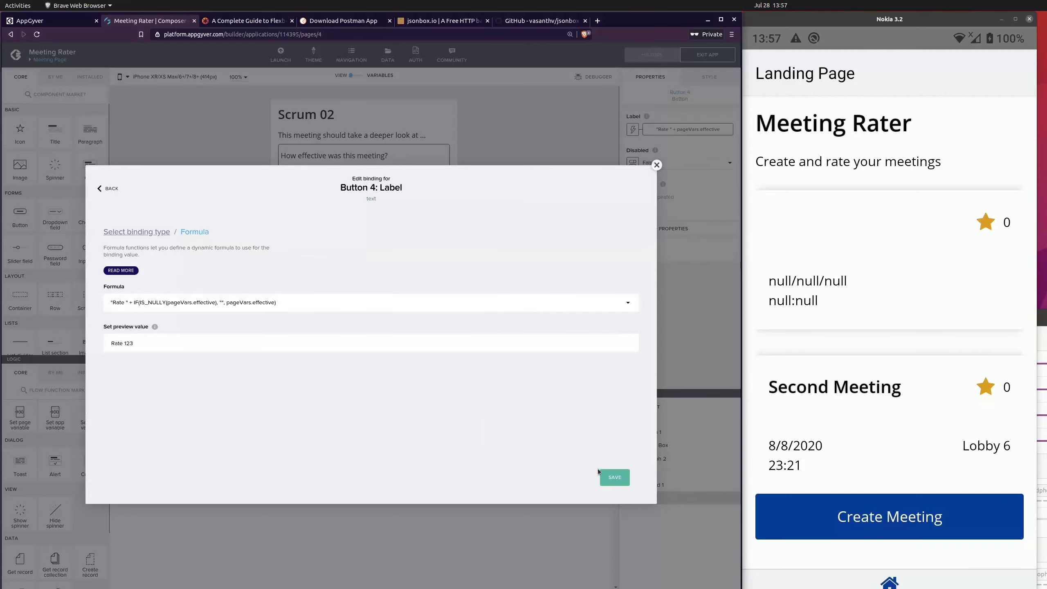
{"action": "left_click", "coordinate": [614, 477]}
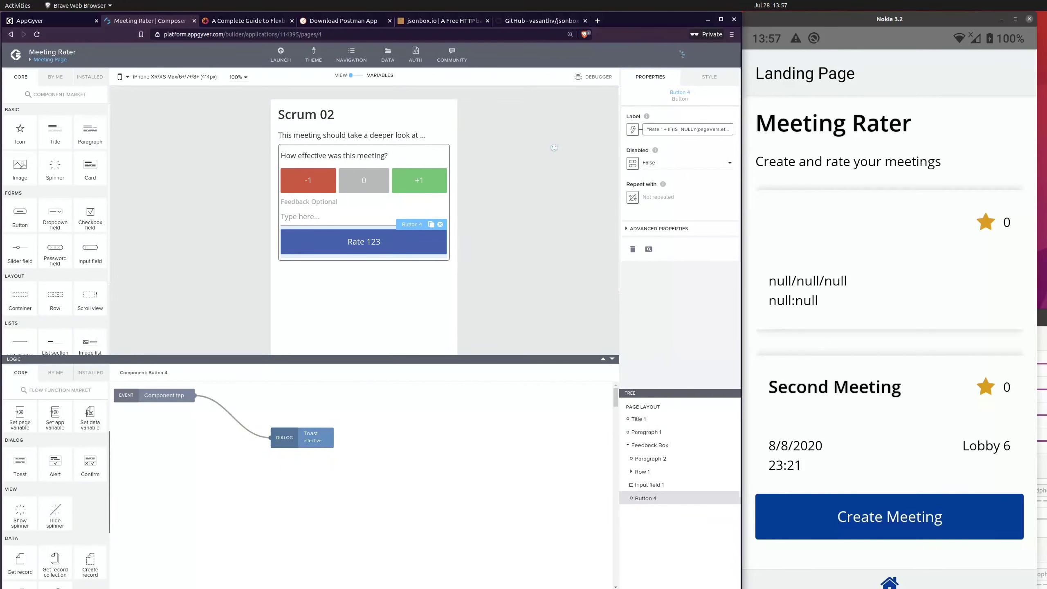
Step: On the phone, test the Second Meeting's Rate label with several ratings, return to the Landing Page, reopen the meeting and try Rate without choosing a rating
{"action": "left_click", "coordinate": [937, 148]}
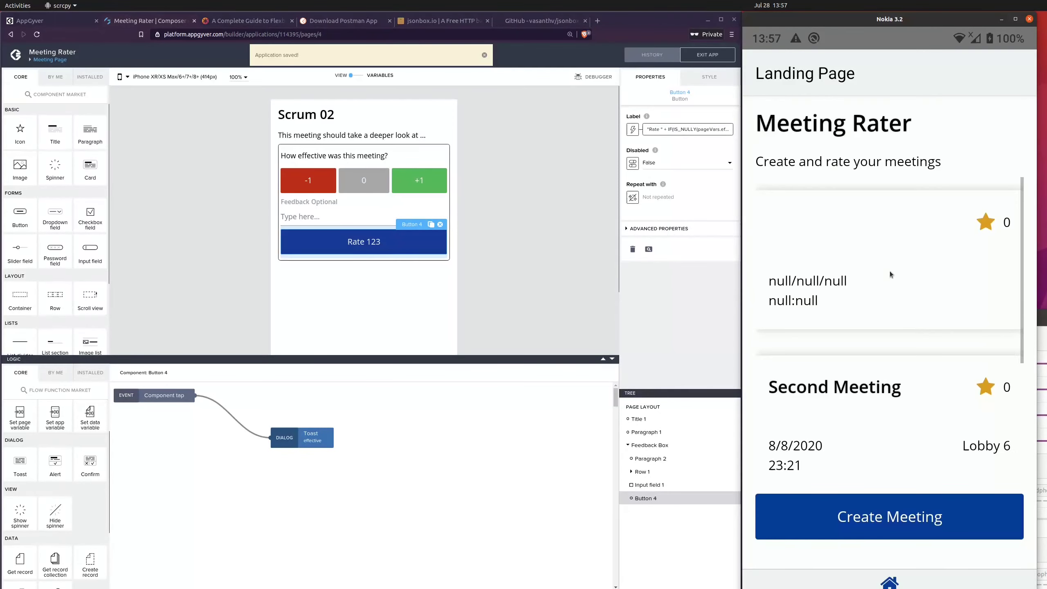
{"action": "left_click", "coordinate": [910, 378]}
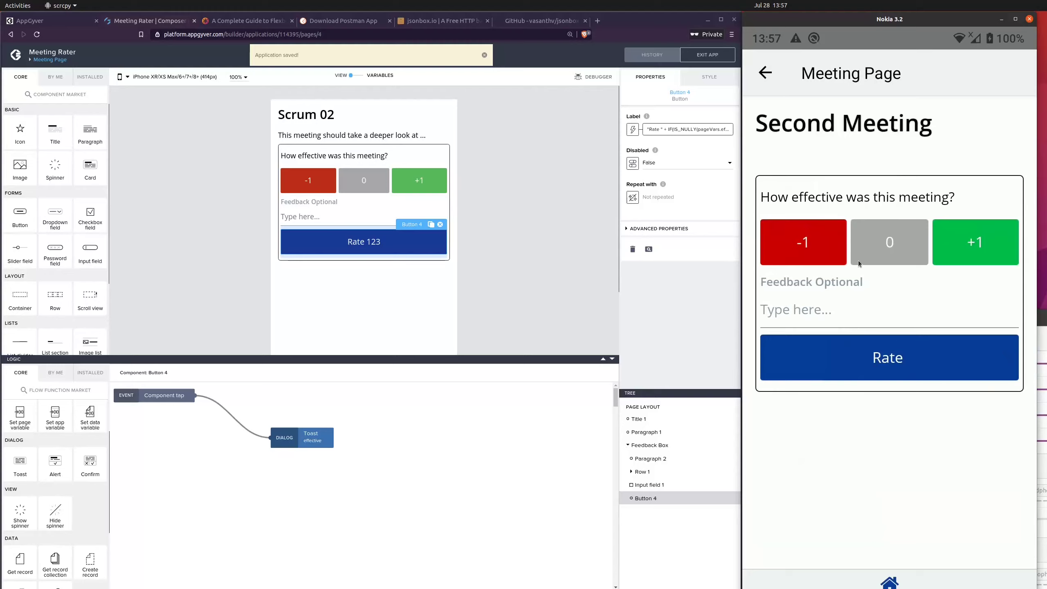
{"action": "left_click", "coordinate": [863, 255]}
{"action": "left_click", "coordinate": [818, 255]}
{"action": "left_click", "coordinate": [975, 243]}
{"action": "left_click", "coordinate": [908, 252]}
{"action": "left_click", "coordinate": [775, 77]}
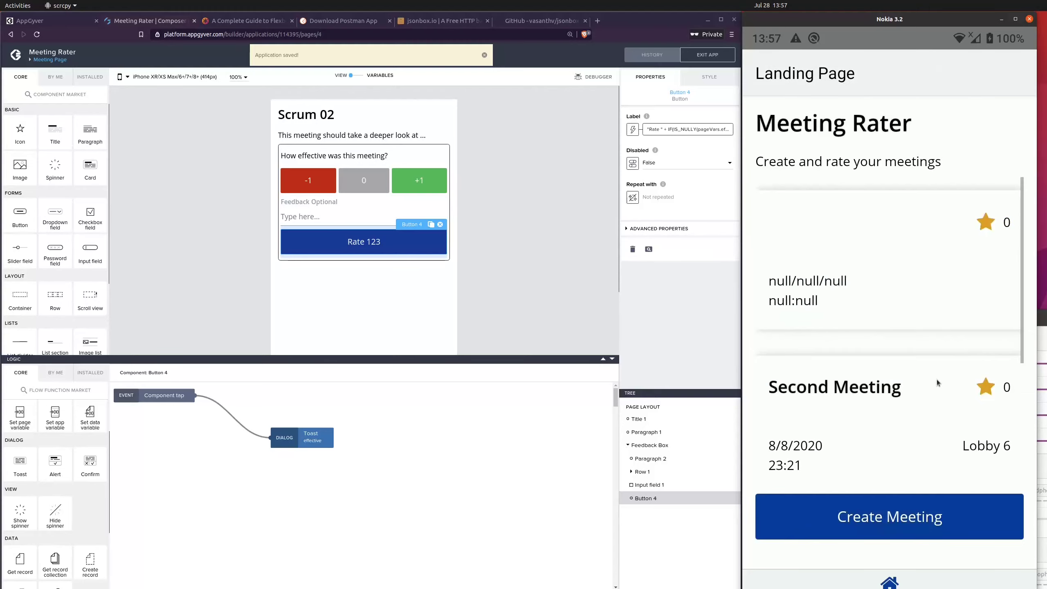
{"action": "left_click", "coordinate": [916, 366]}
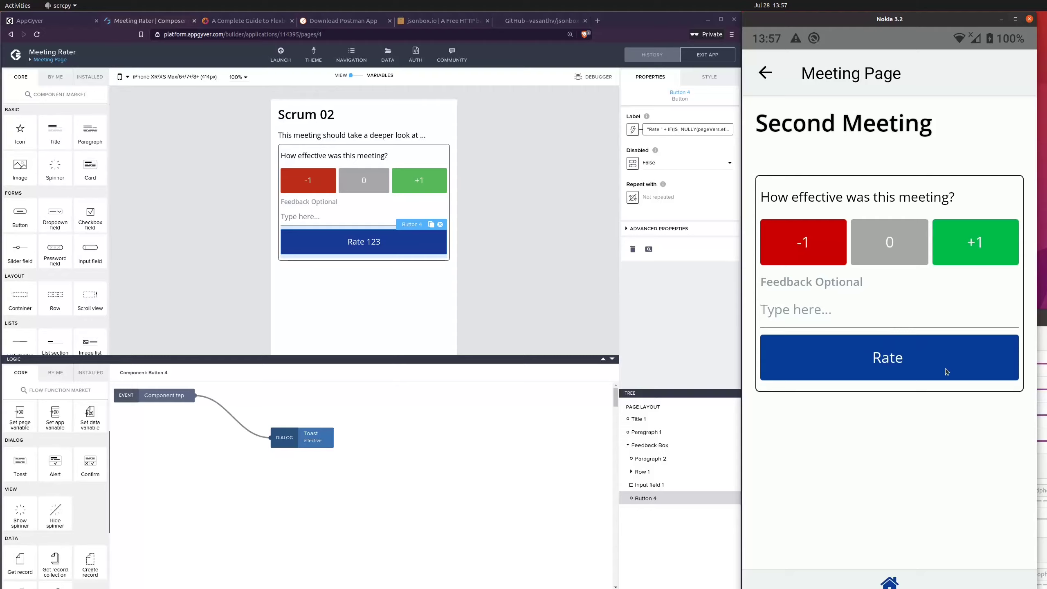
{"action": "left_click", "coordinate": [923, 366]}
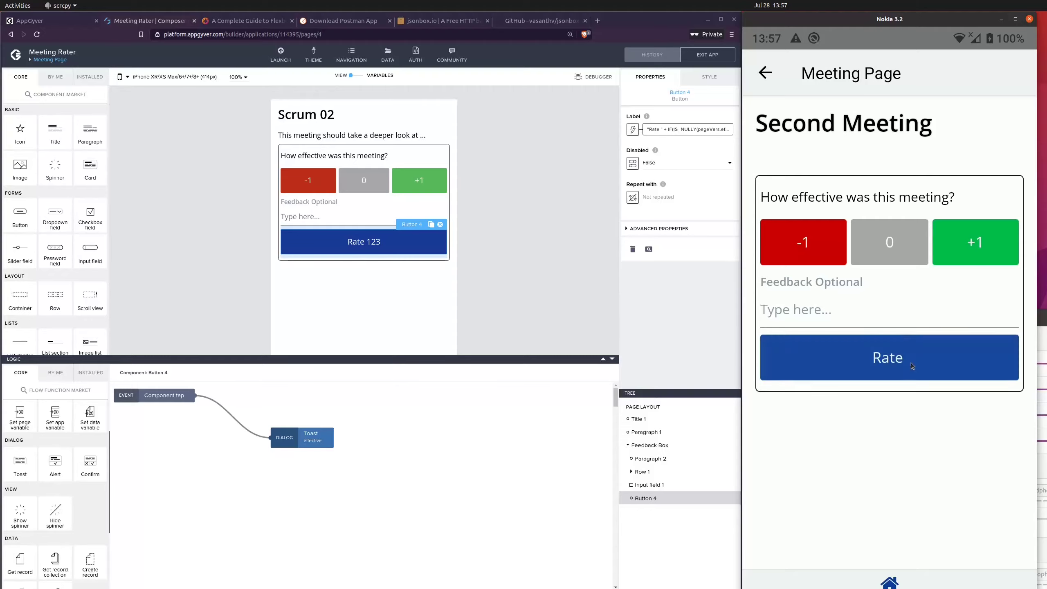
Step: Switch the Rate button's Disabled property to a formula binding and clear its default formula
{"action": "left_click", "coordinate": [539, 250]}
{"action": "left_click", "coordinate": [363, 244]}
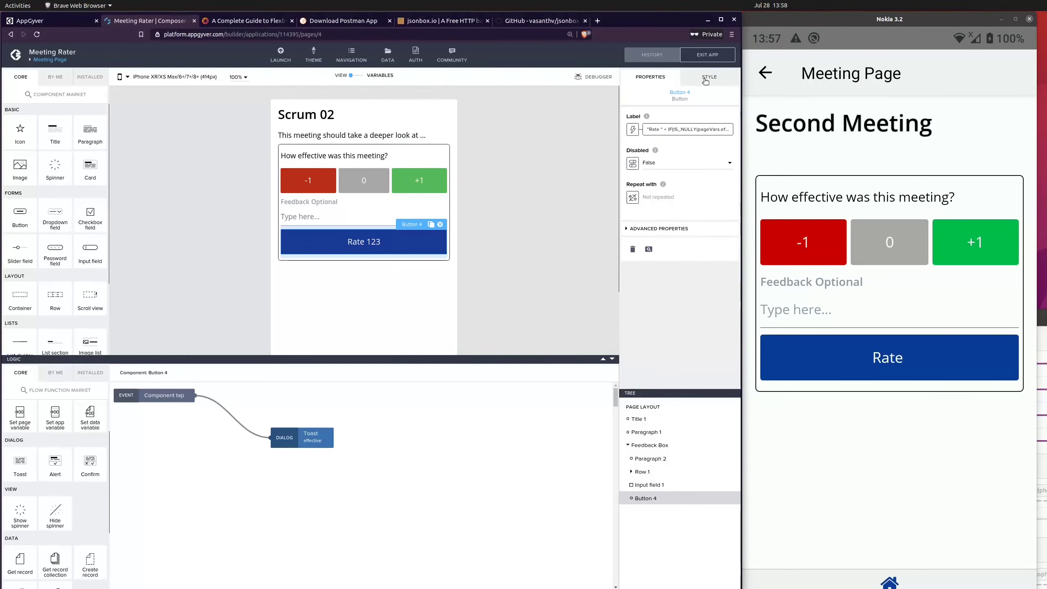
{"action": "left_click", "coordinate": [634, 165]}
{"action": "left_click", "coordinate": [472, 269]}
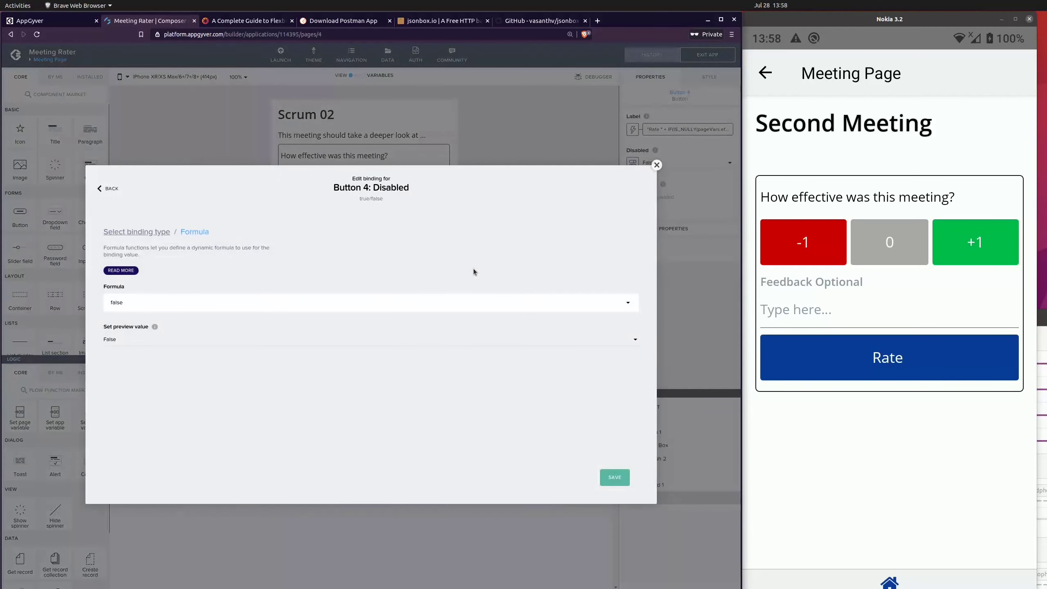
{"action": "left_click", "coordinate": [361, 303]}
{"action": "key", "text": "BackSpace"}
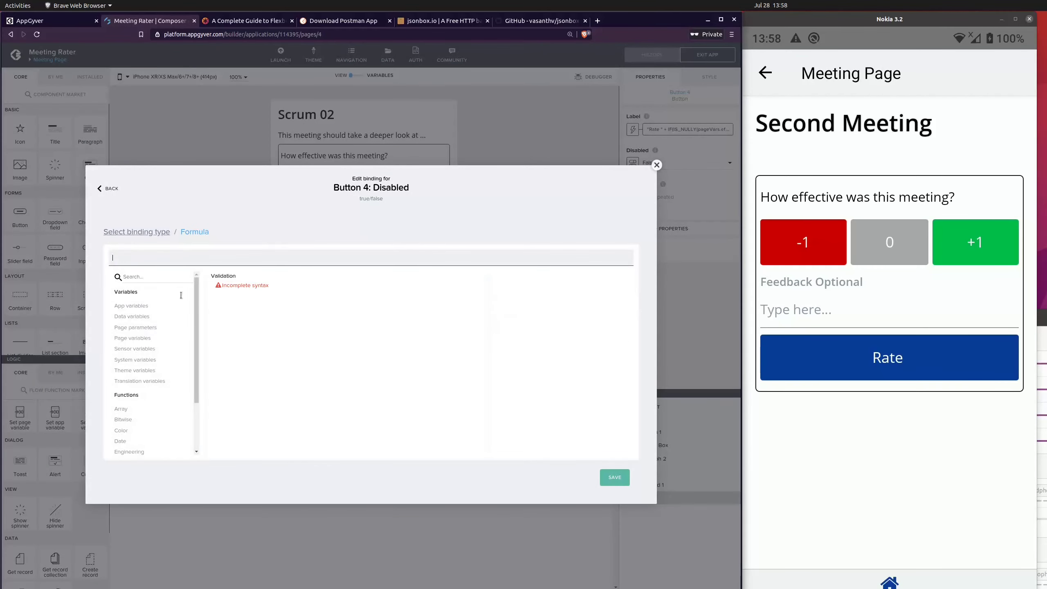
Step: Set the Disabled formula to IS_NULLY(pageVars.effective), save the binding and save the application
{"action": "scroll", "coordinate": [144, 429], "scroll_direction": "down", "scroll_amount": 2}
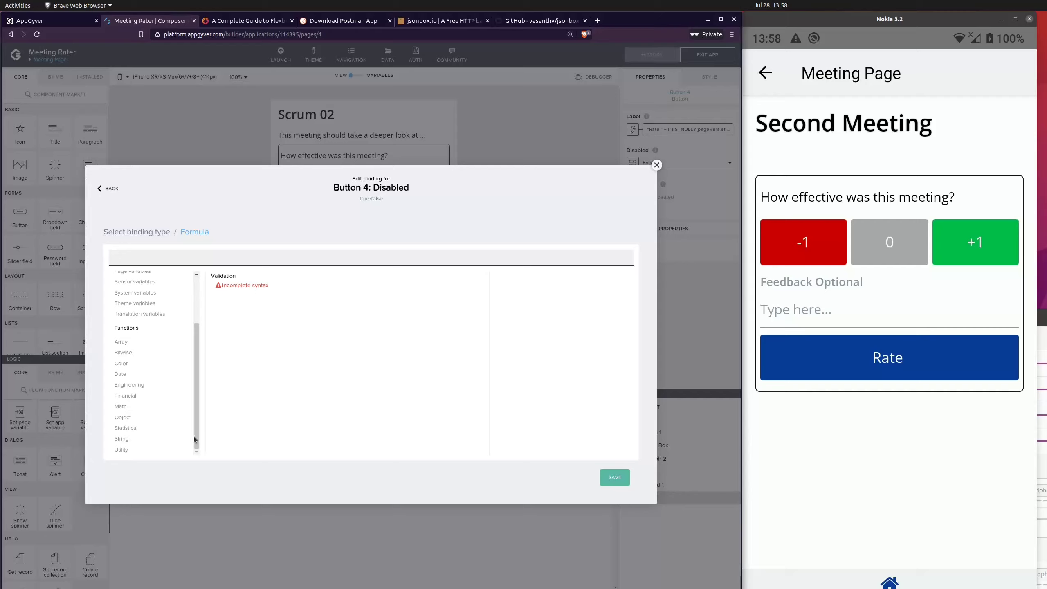
{"action": "left_click", "coordinate": [135, 448]}
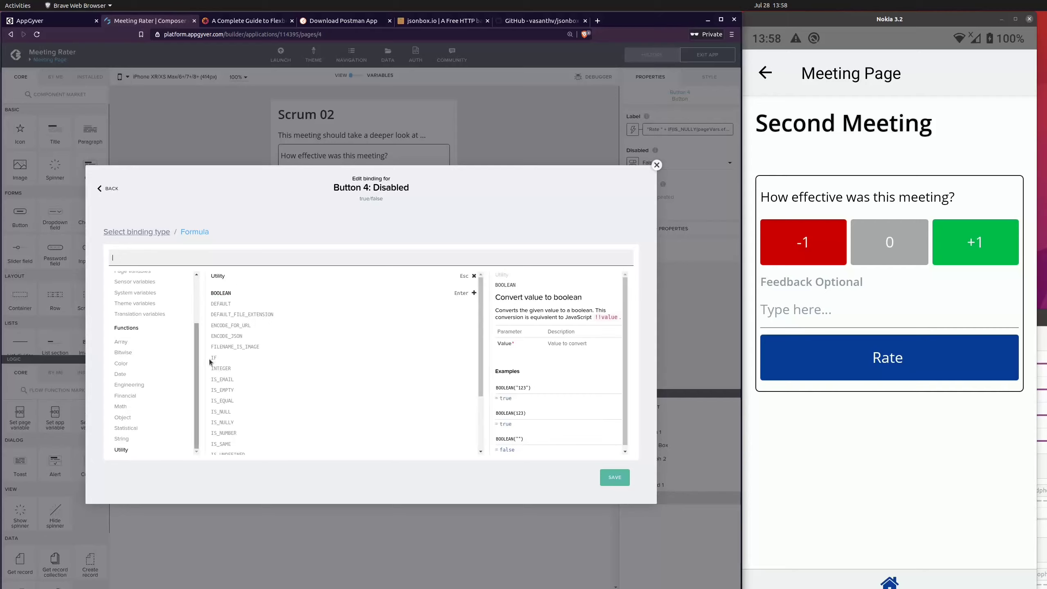
{"action": "double_click", "coordinate": [223, 422]}
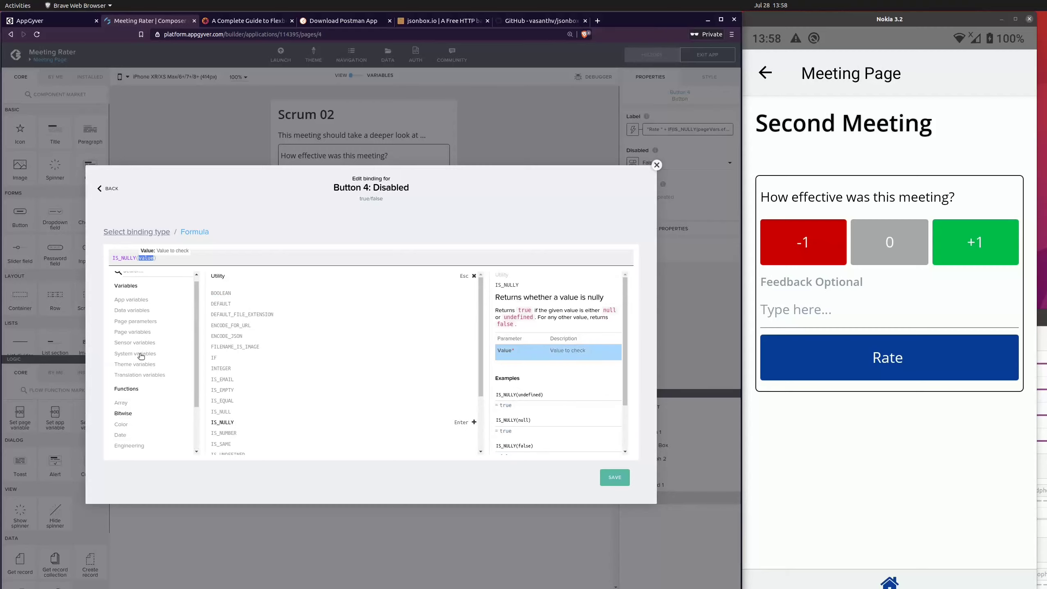
{"action": "left_click", "coordinate": [162, 337]}
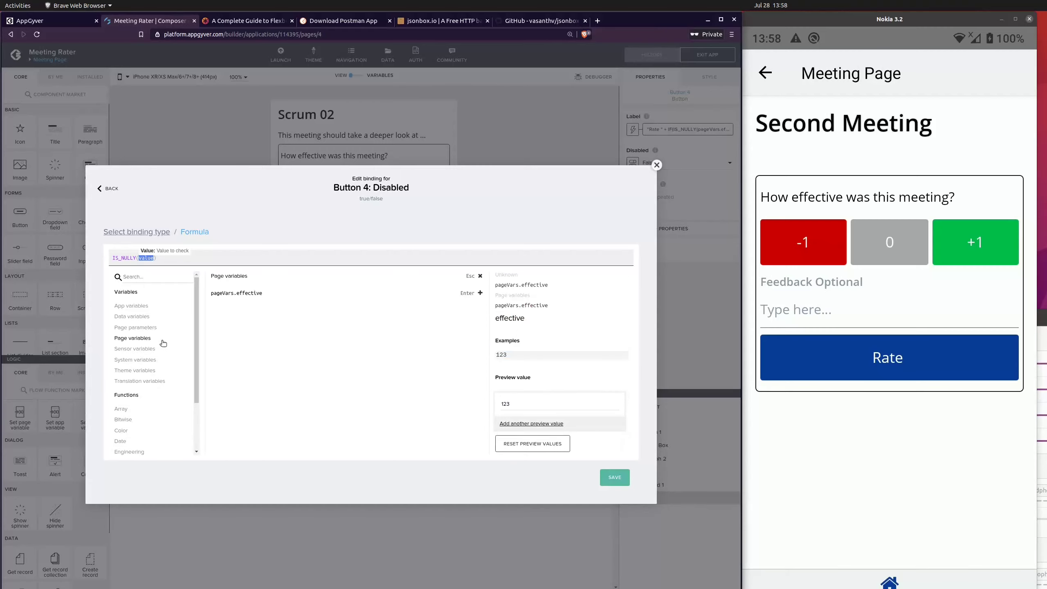
{"action": "double_click", "coordinate": [236, 293]}
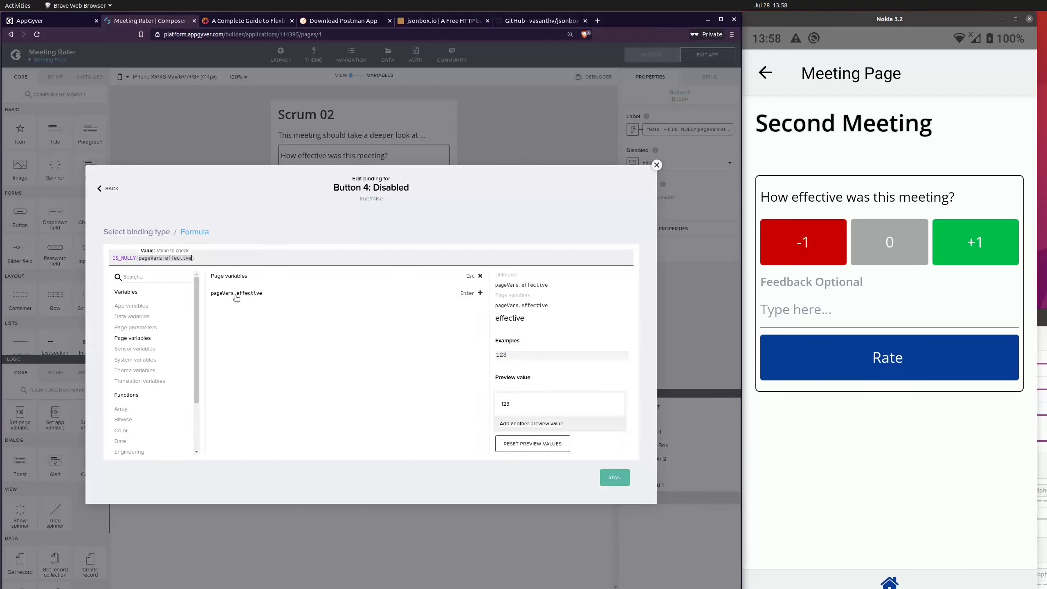
{"action": "left_click", "coordinate": [614, 478]}
{"action": "left_click", "coordinate": [614, 477]}
{"action": "left_click", "coordinate": [704, 54]}
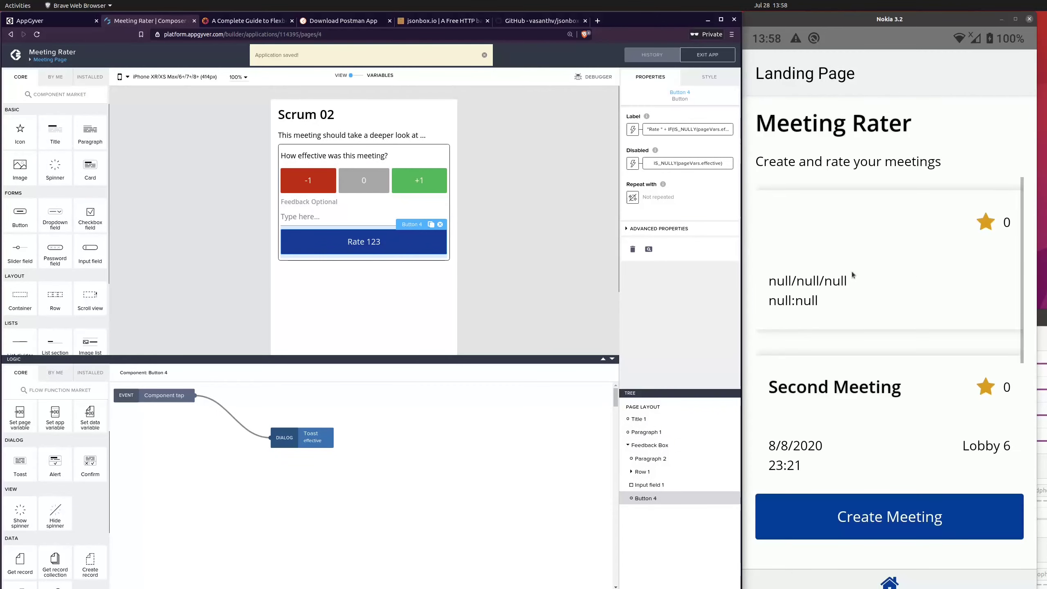
Step: Open the untitled first meeting on the phone, test the Rate button with different ratings, submit one, and focus the feedback field
{"action": "left_click", "coordinate": [857, 295]}
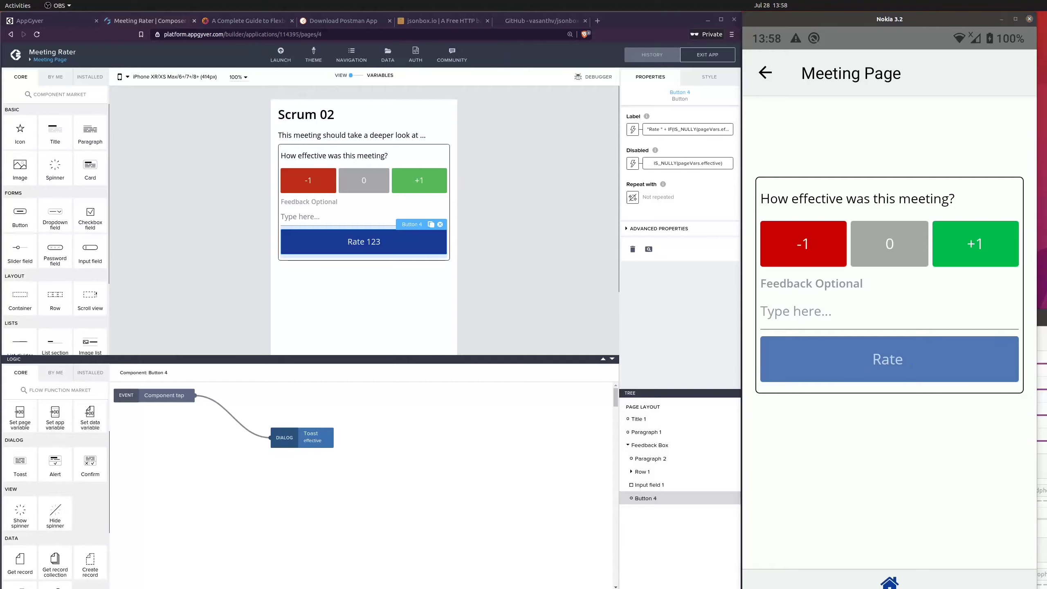
{"action": "left_click", "coordinate": [793, 248]}
{"action": "left_click", "coordinate": [868, 246]}
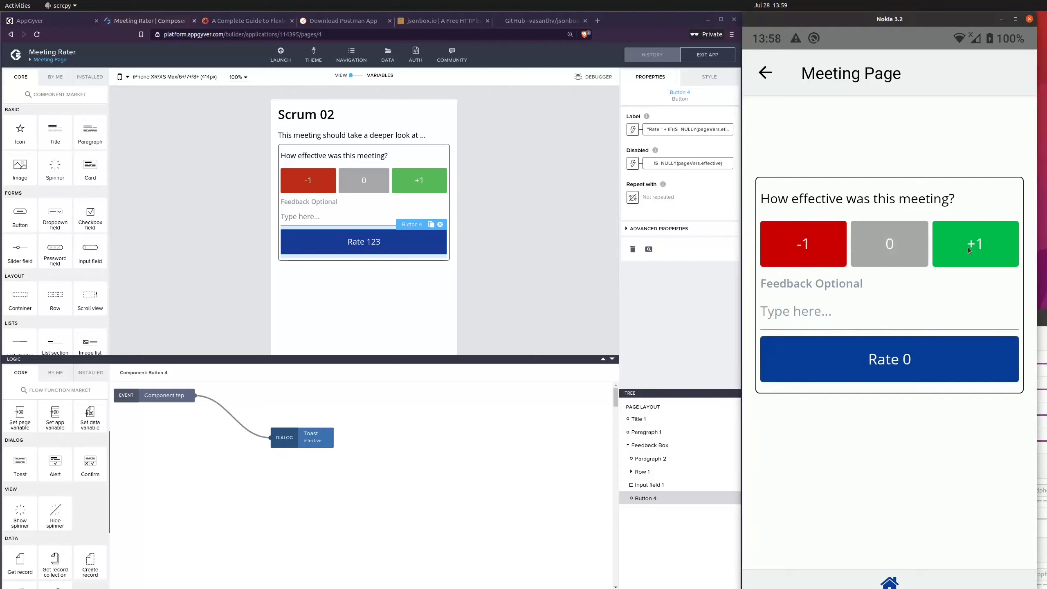
{"action": "left_click", "coordinate": [967, 247]}
{"action": "left_click", "coordinate": [827, 243]}
{"action": "left_click", "coordinate": [900, 362]}
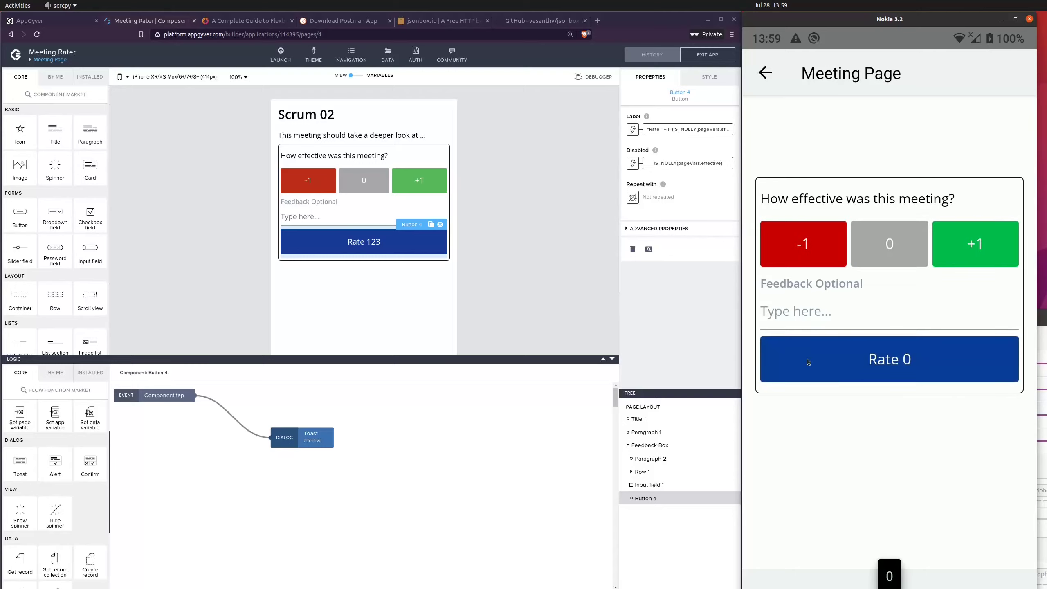
{"action": "left_click", "coordinate": [792, 311]}
{"action": "left_click", "coordinate": [783, 321]}
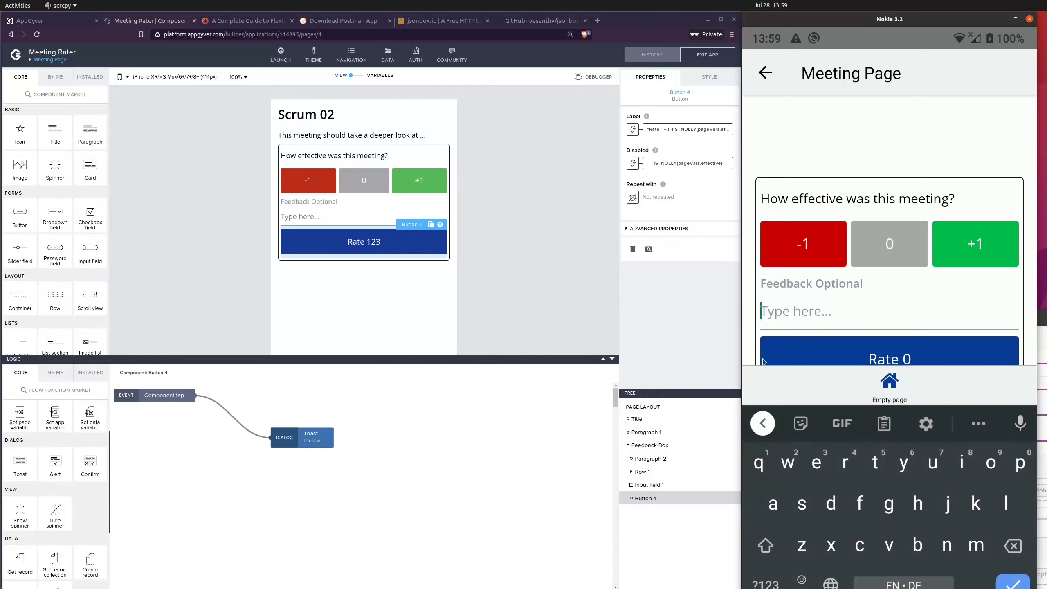
{"action": "left_click", "coordinate": [379, 215]}
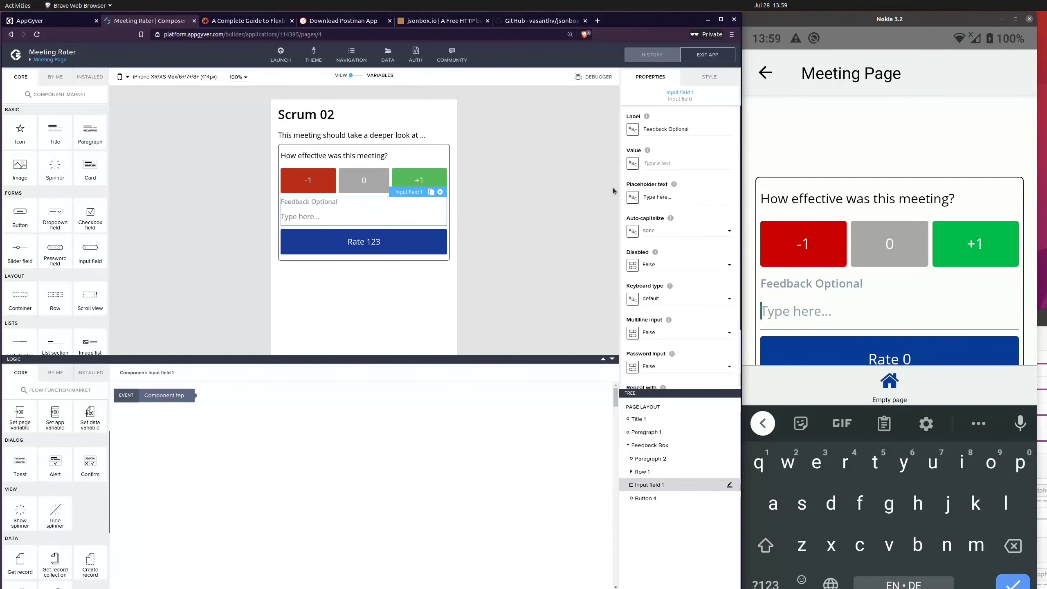
{"action": "left_click", "coordinate": [632, 164]}
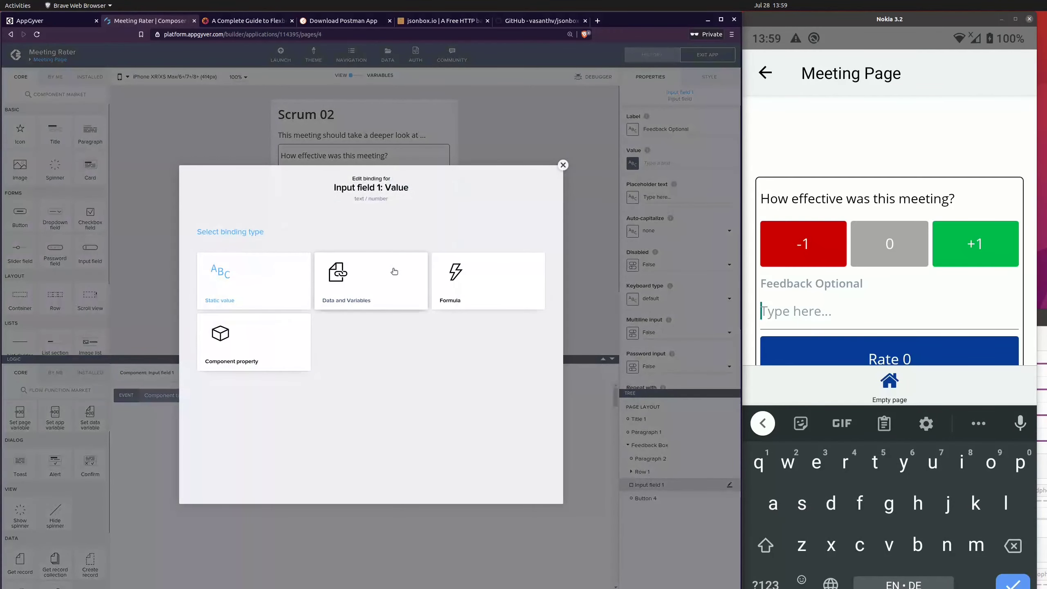
{"action": "left_click", "coordinate": [563, 165]}
Step: Add a text page variable named feedback to the Meeting Page and save the application
{"action": "left_click", "coordinate": [351, 75]}
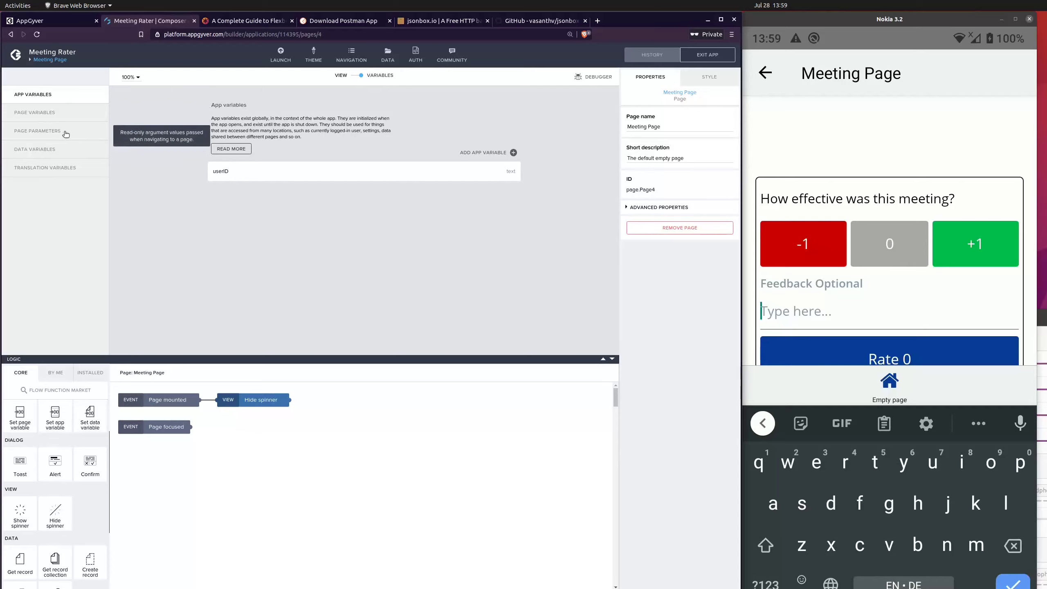
{"action": "left_click", "coordinate": [79, 132]}
{"action": "left_click", "coordinate": [58, 113]}
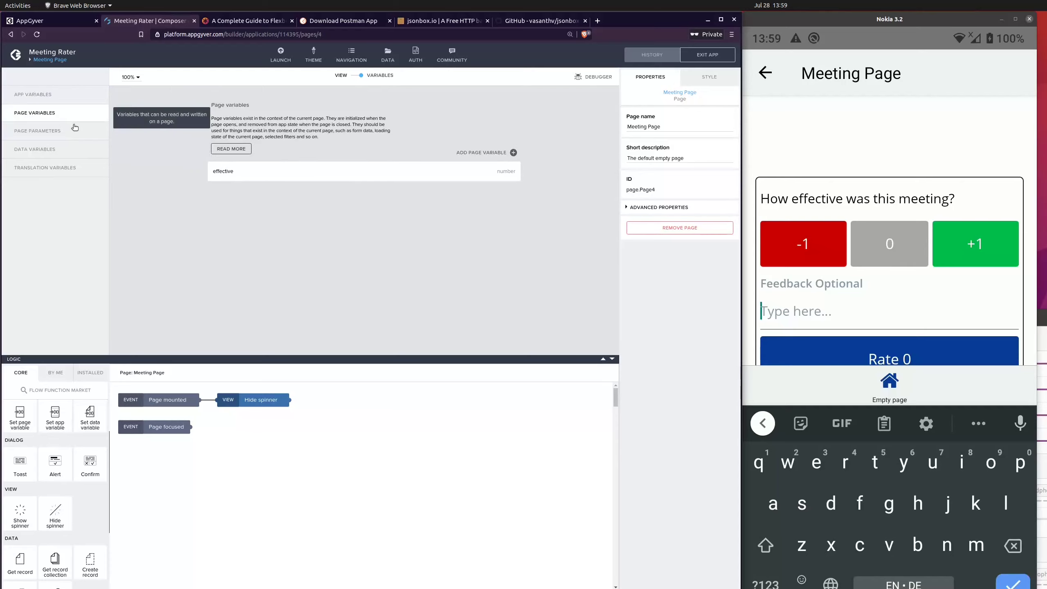
{"action": "left_click", "coordinate": [513, 152]}
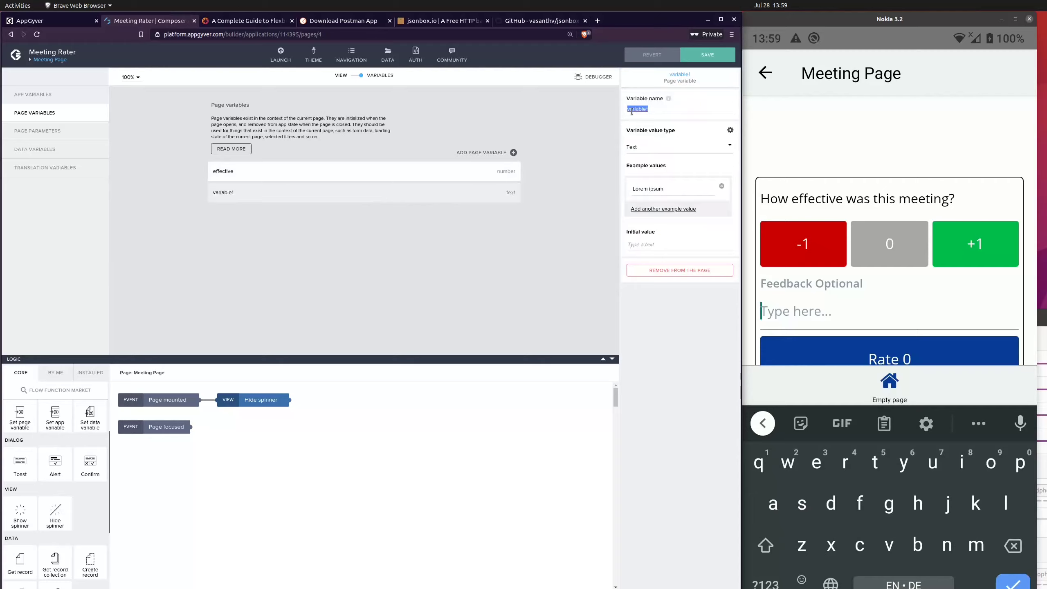
{"action": "type", "text": "feedback"}
{"action": "left_click", "coordinate": [682, 53]}
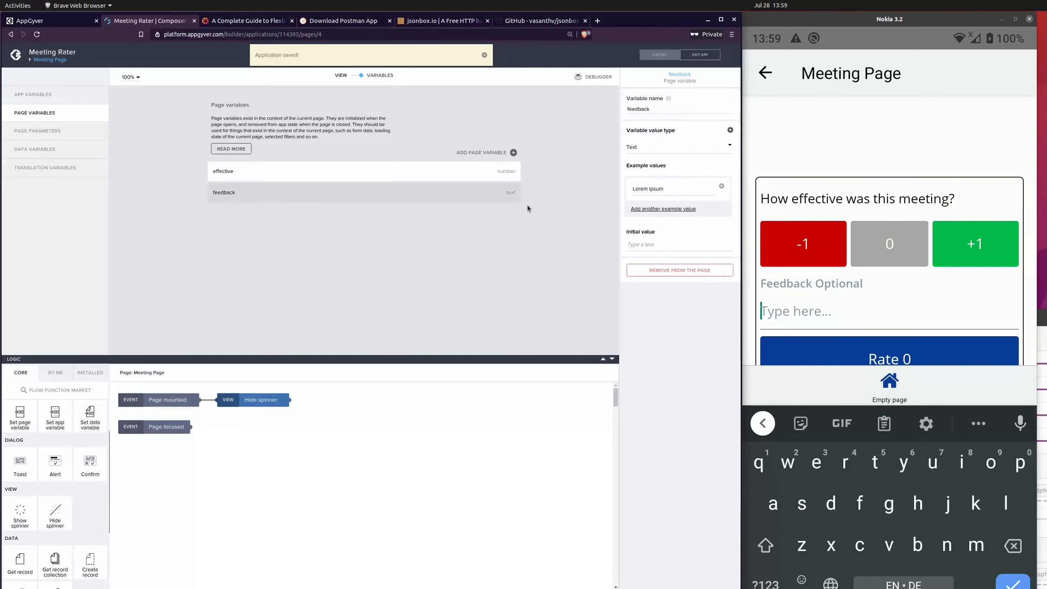
Step: Bind the Feedback Optional input field's value to the feedback page variable and save the application
{"action": "left_click", "coordinate": [353, 76]}
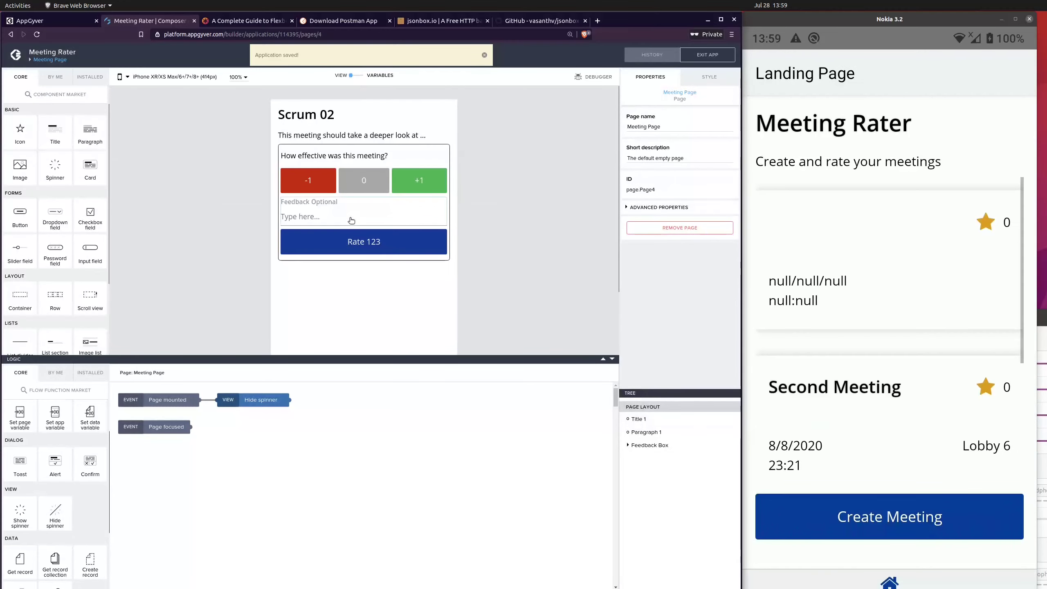
{"action": "left_click", "coordinate": [352, 218]}
{"action": "left_click", "coordinate": [640, 167]}
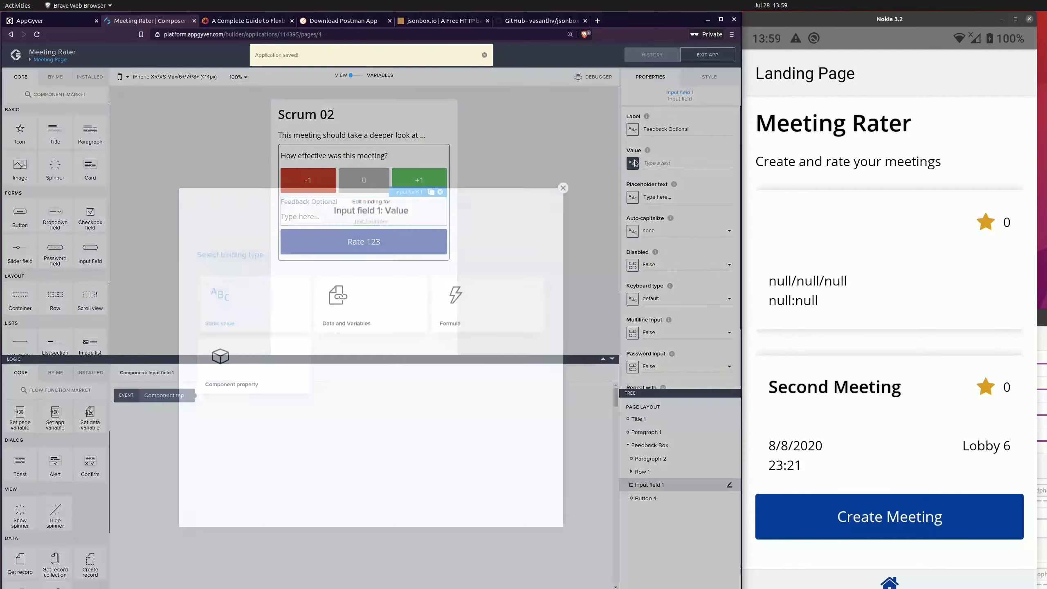
{"action": "left_click", "coordinate": [394, 279]}
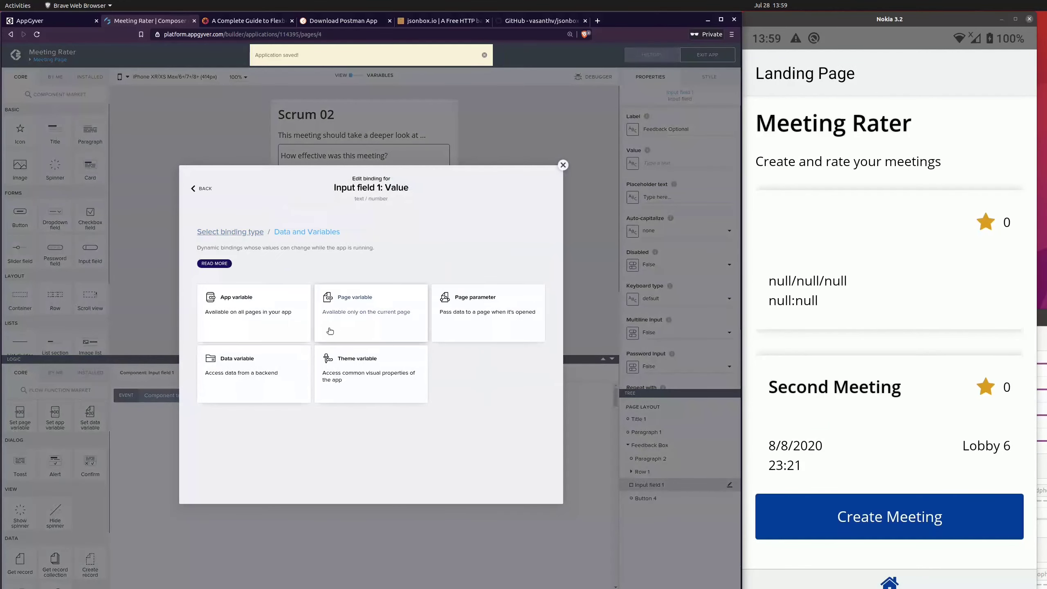
{"action": "left_click", "coordinate": [359, 320]}
{"action": "left_click", "coordinate": [291, 322]}
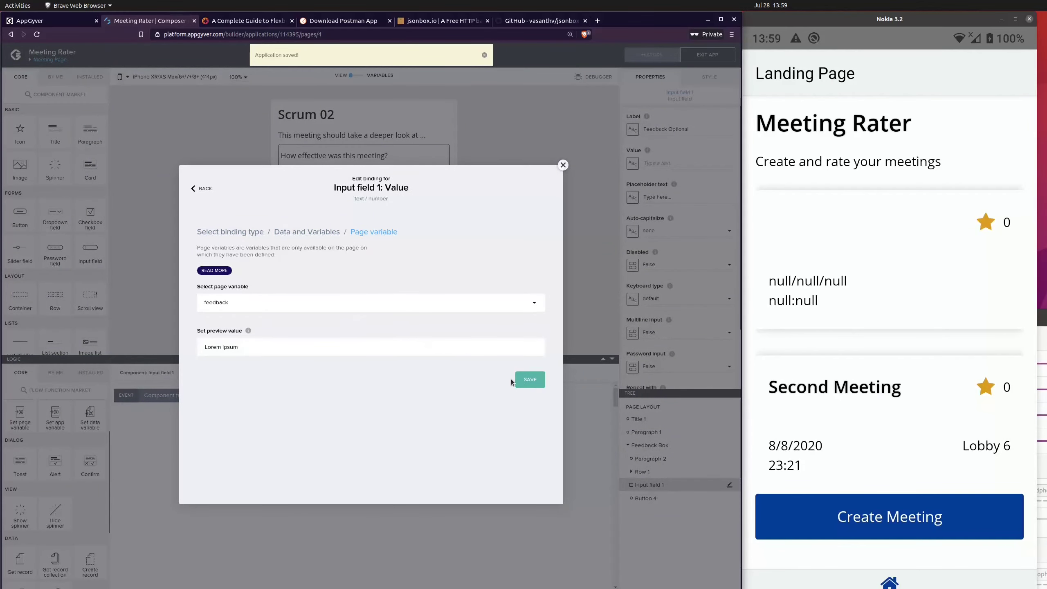
{"action": "left_click", "coordinate": [525, 379]}
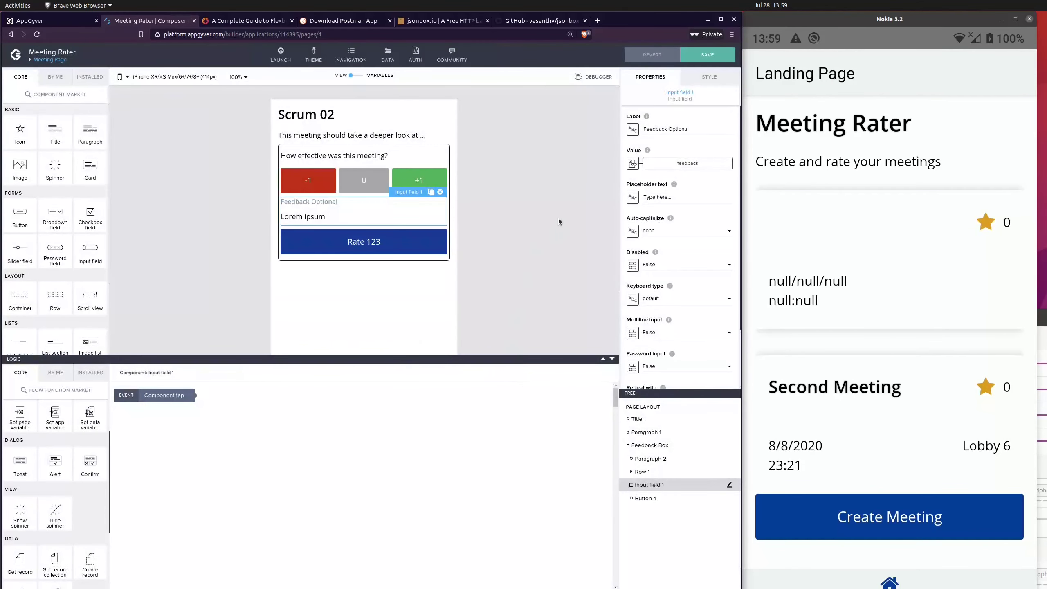
{"action": "left_click", "coordinate": [669, 131]}
{"action": "key", "text": "ctrl+a"}
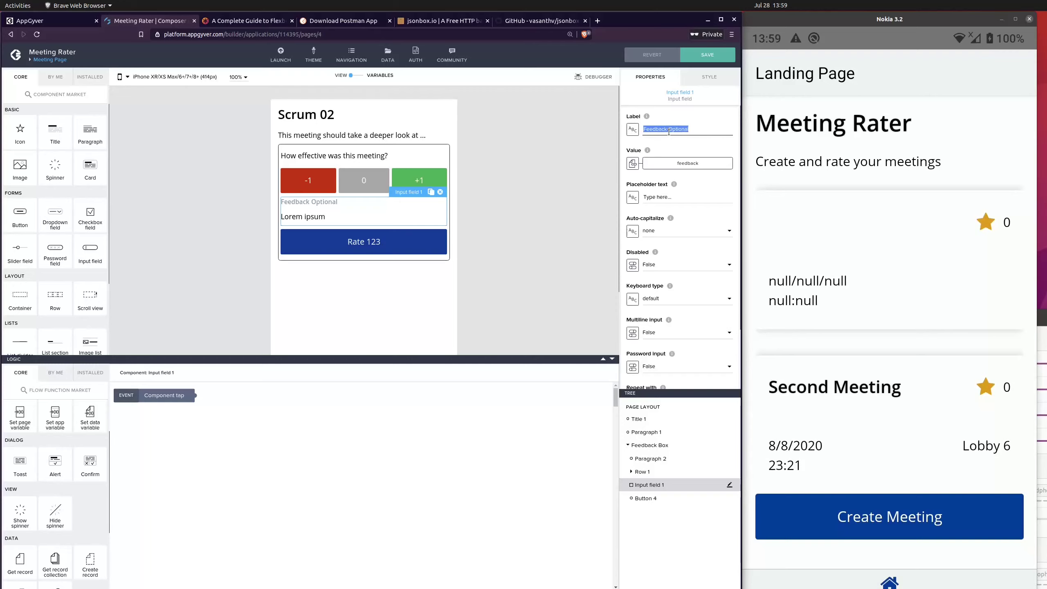
{"action": "left_click", "coordinate": [525, 178]}
{"action": "key", "text": "ctrl+s"}
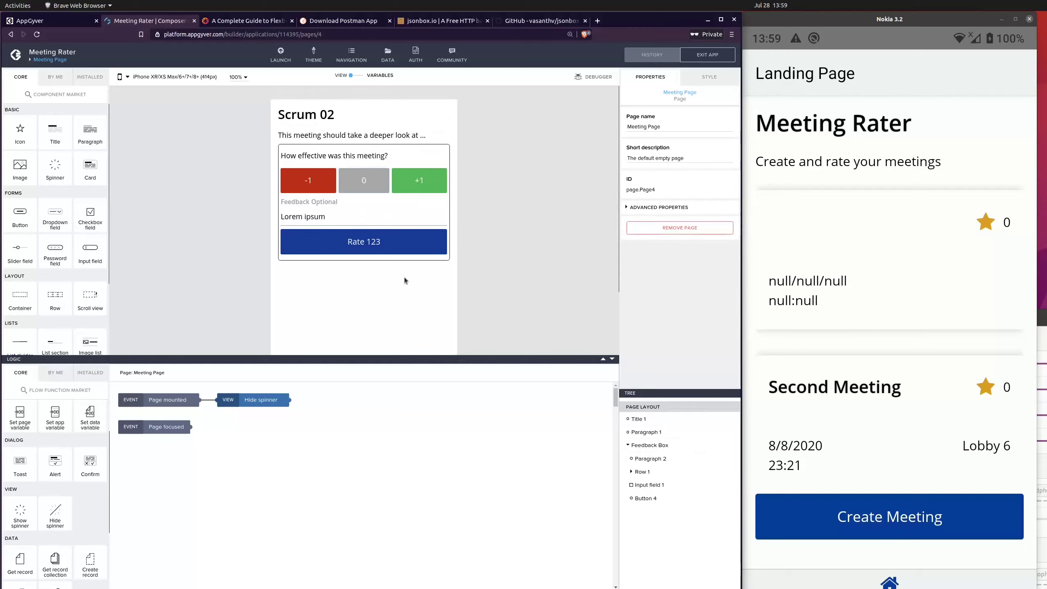
Step: Open the untitled first meeting on the phone and select the rating 0
{"action": "left_click", "coordinate": [374, 254]}
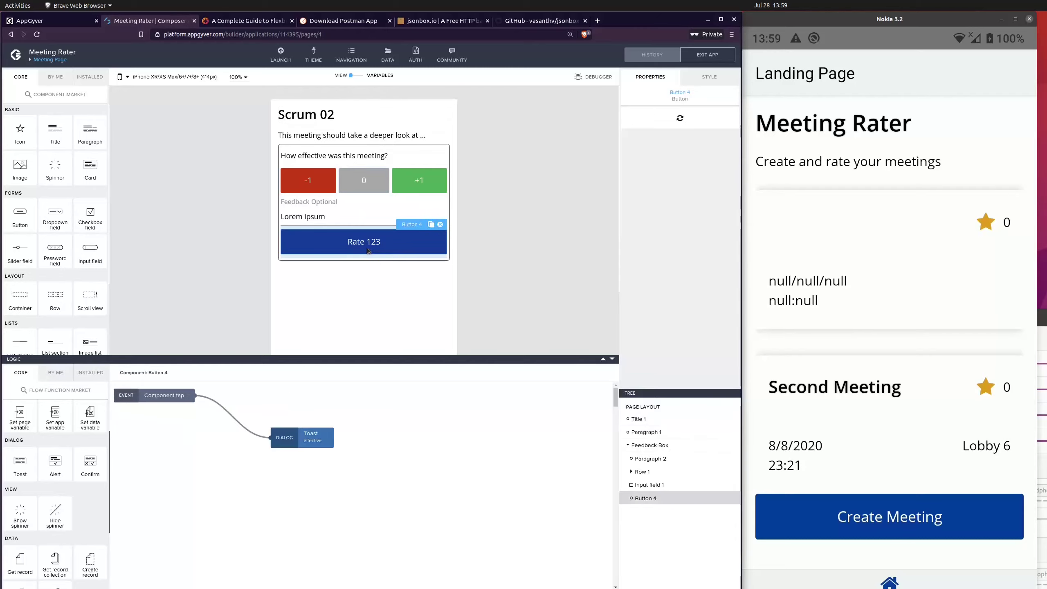
{"action": "left_click", "coordinate": [788, 518]}
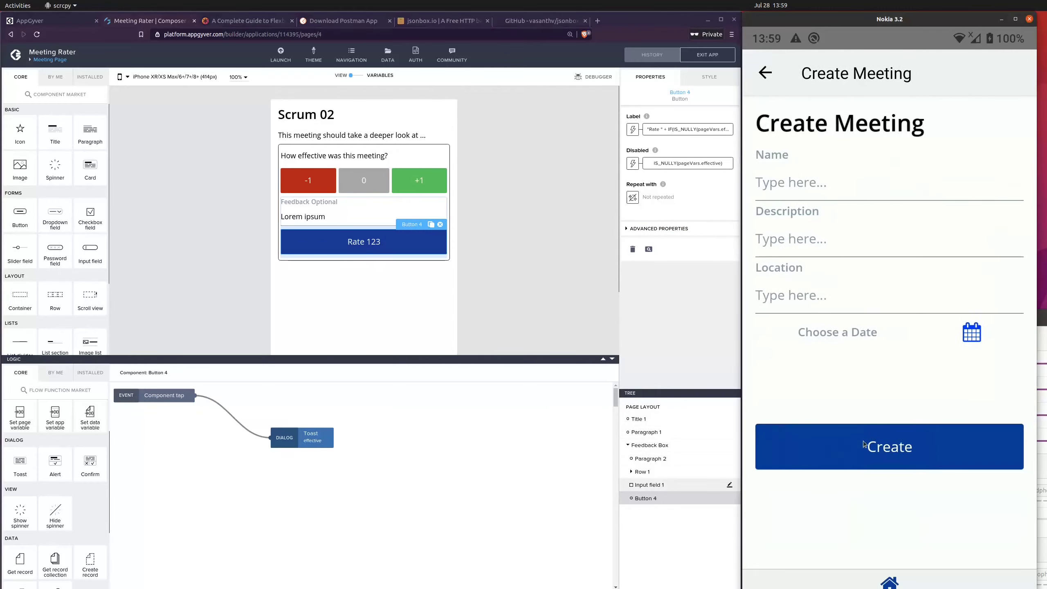
{"action": "left_click", "coordinate": [764, 75]}
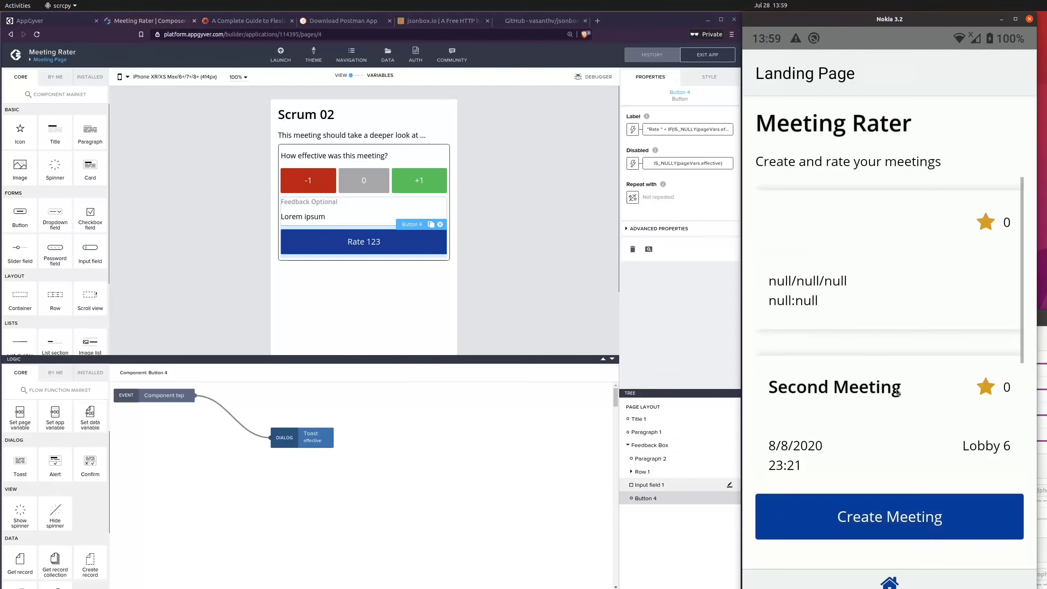
{"action": "left_click", "coordinate": [875, 287]}
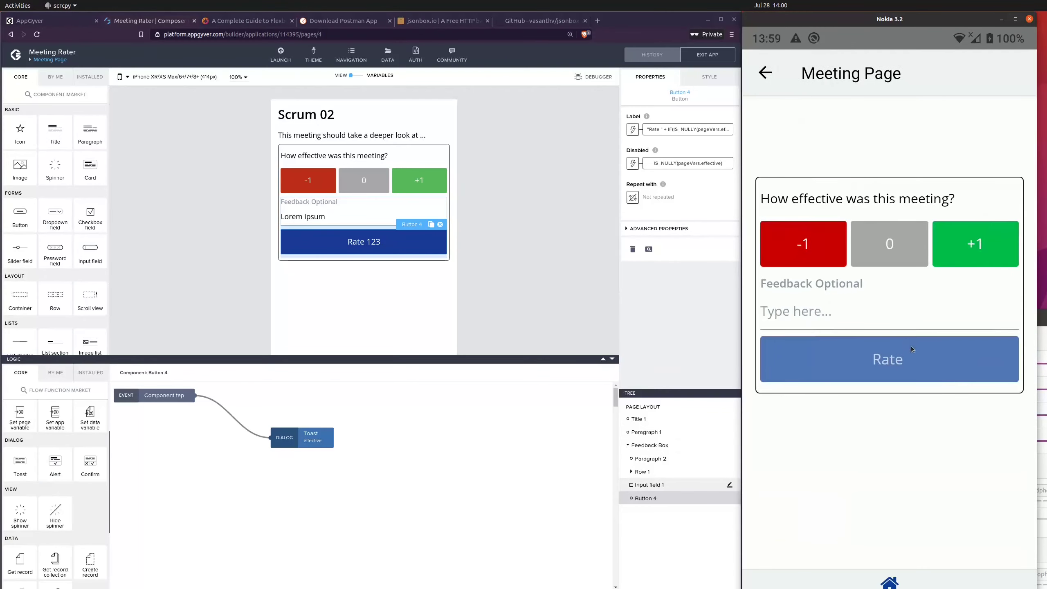
{"action": "left_click", "coordinate": [872, 229]}
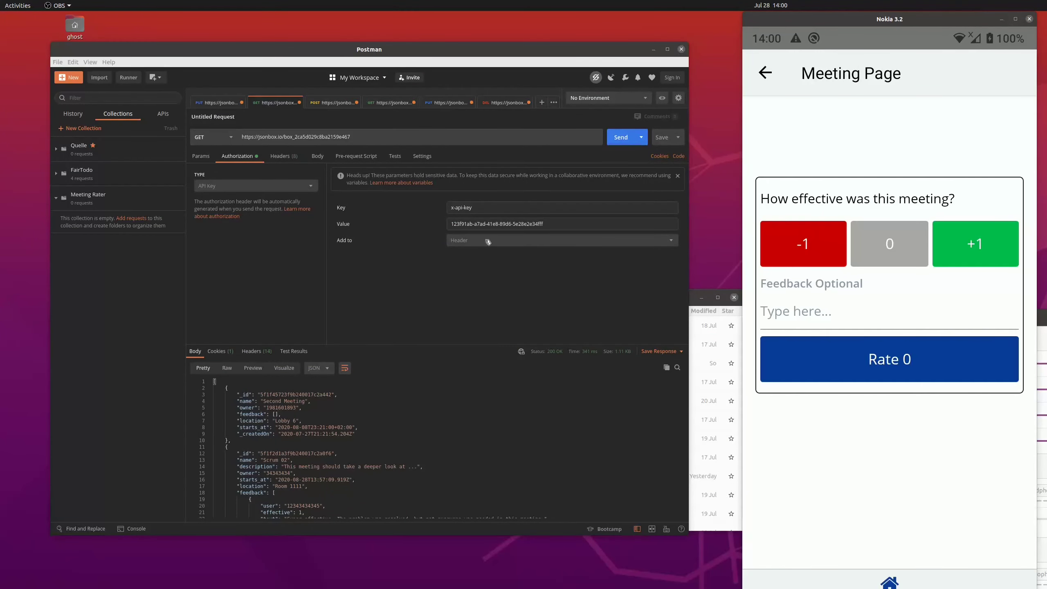
Step: Switch to Postman, resend the jsonbox GET request and highlight the first meeting record in the response
{"action": "scroll", "coordinate": [379, 480], "scroll_direction": "down", "scroll_amount": 3}
{"action": "scroll", "coordinate": [378, 480], "scroll_direction": "up", "scroll_amount": 3}
{"action": "left_click", "coordinate": [621, 137]}
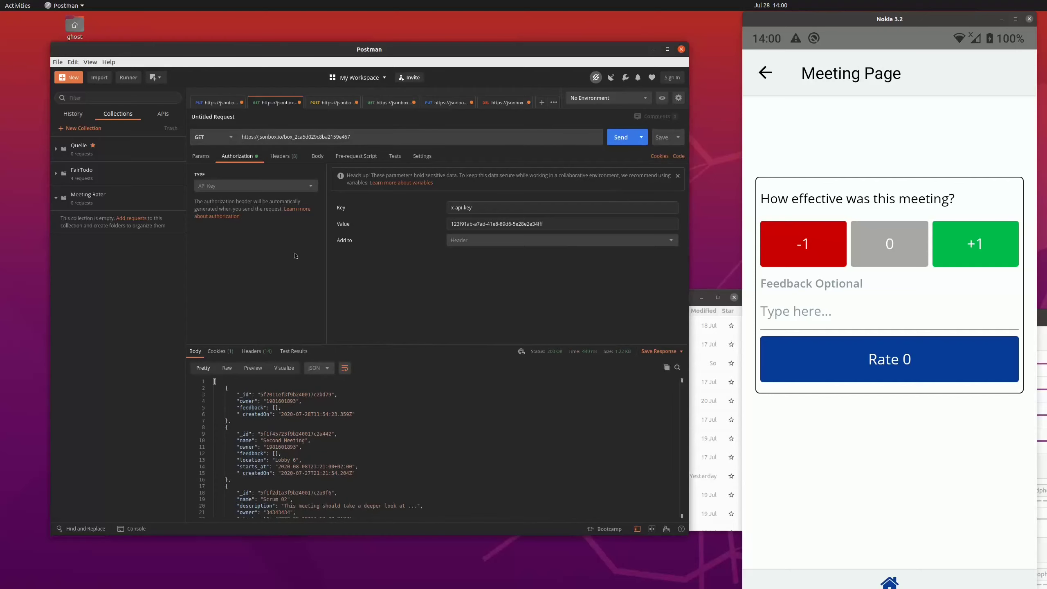
{"action": "scroll", "coordinate": [325, 421], "scroll_direction": "down", "scroll_amount": 2}
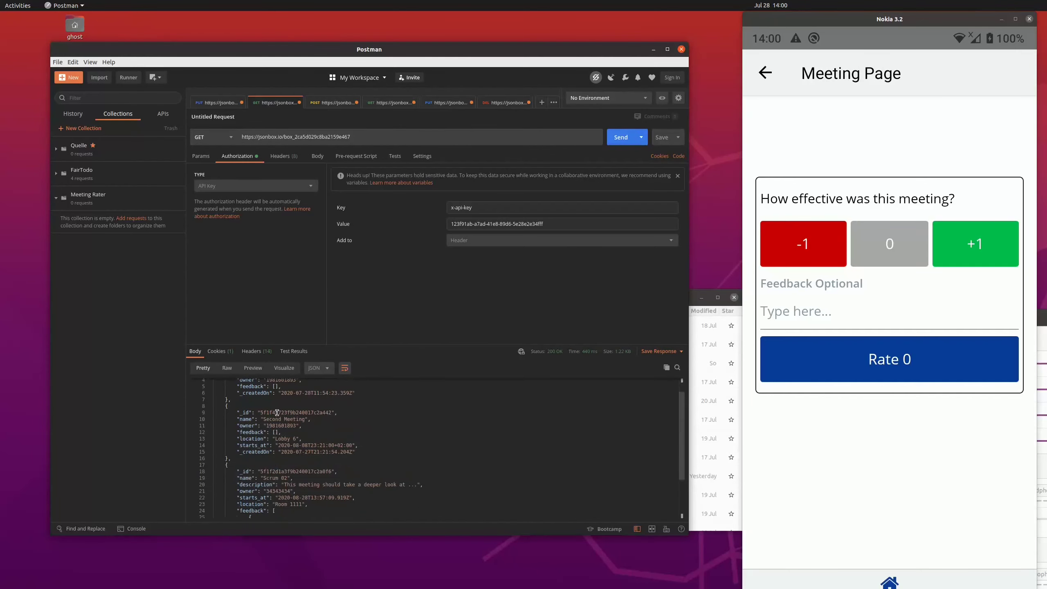
{"action": "scroll", "coordinate": [289, 413], "scroll_direction": "up", "scroll_amount": 2}
{"action": "left_click_drag", "start_coordinate": [253, 423], "coordinate": [171, 389]}
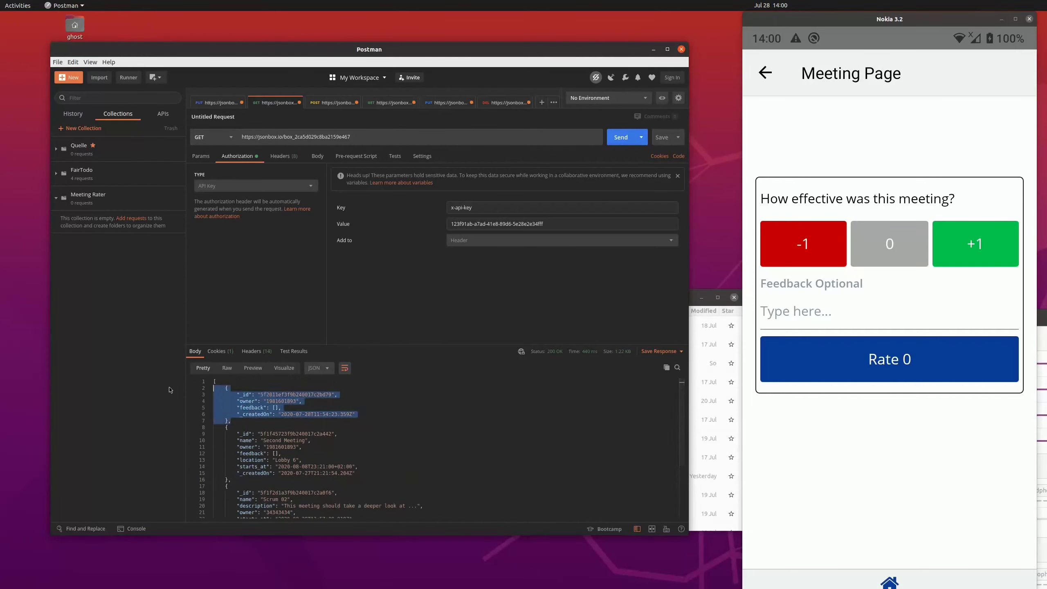
Step: Compare the feedback arrays of the meeting records in the response and highlight the feedback entry of Scrum 02
{"action": "scroll", "coordinate": [314, 468], "scroll_direction": "down", "scroll_amount": 3}
{"action": "scroll", "coordinate": [313, 469], "scroll_direction": "down", "scroll_amount": 1}
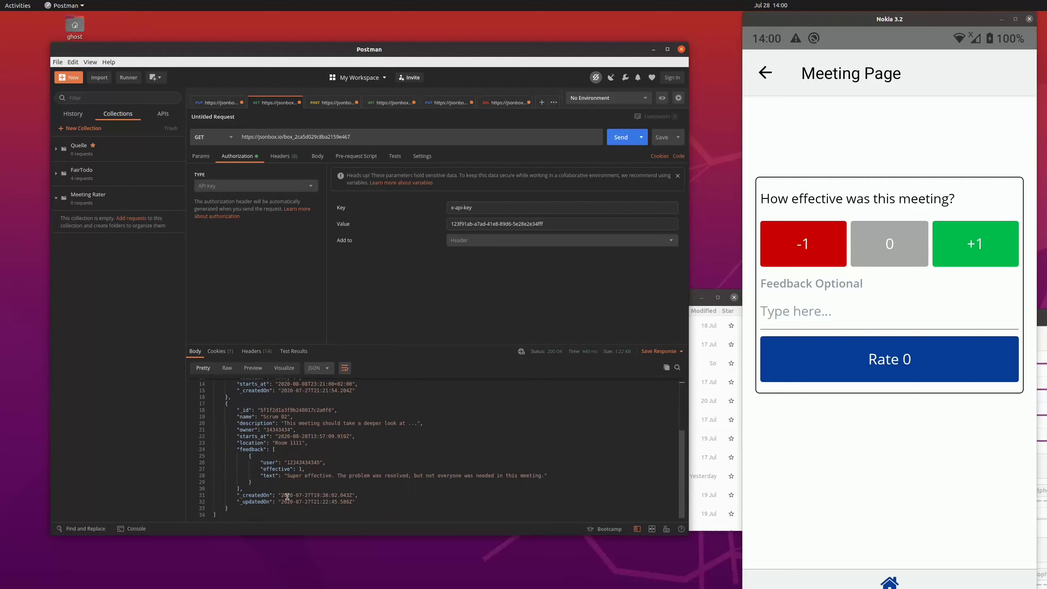
{"action": "scroll", "coordinate": [287, 496], "scroll_direction": "up", "scroll_amount": 2}
{"action": "scroll", "coordinate": [296, 413], "scroll_direction": "up", "scroll_amount": 2}
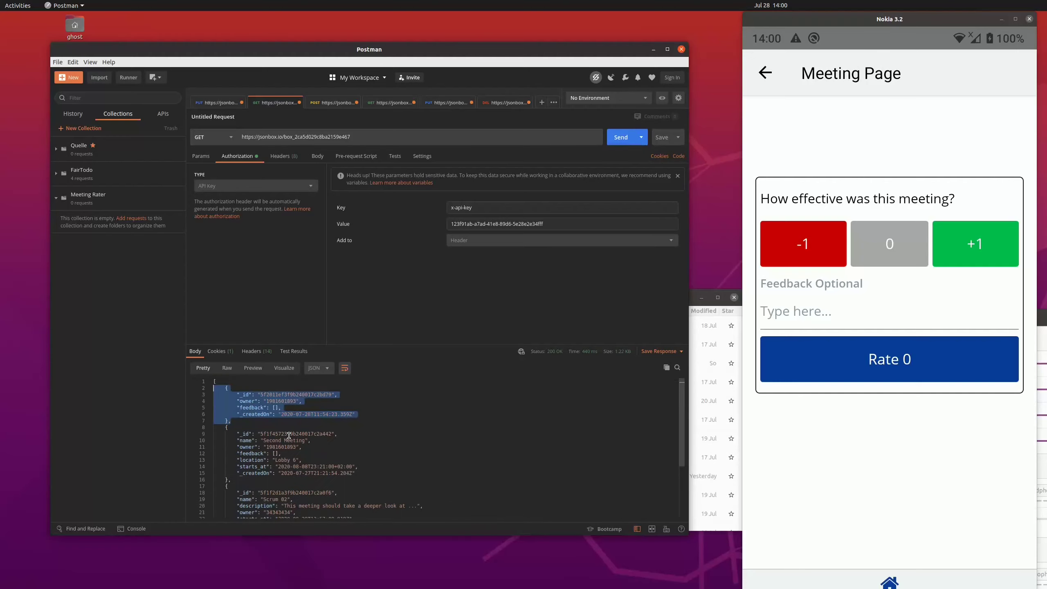
{"action": "double_click", "coordinate": [256, 407]}
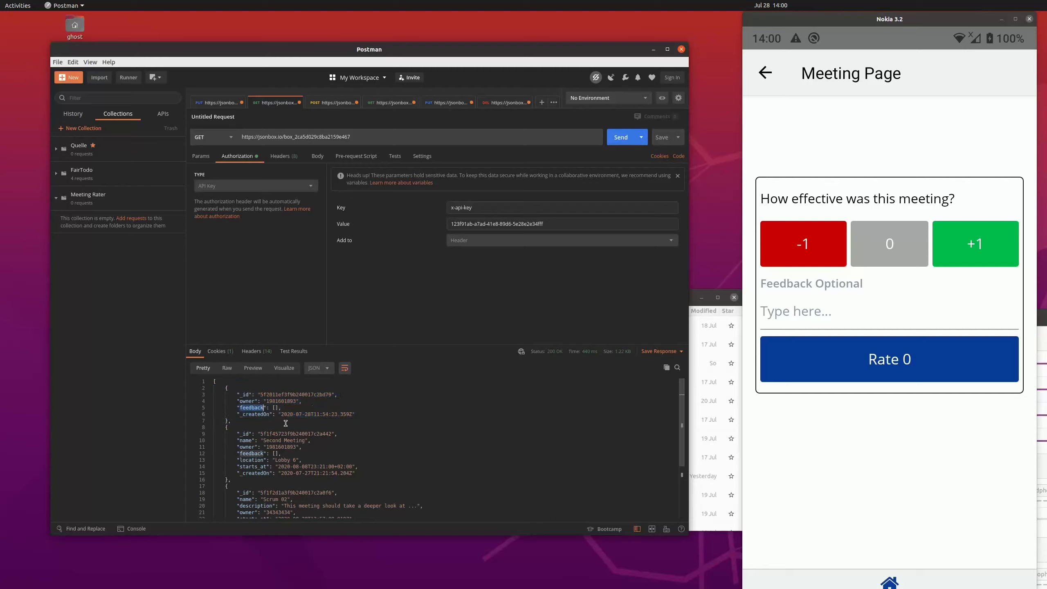
{"action": "left_click", "coordinate": [278, 407]}
{"action": "scroll", "coordinate": [325, 453], "scroll_direction": "down", "scroll_amount": 3}
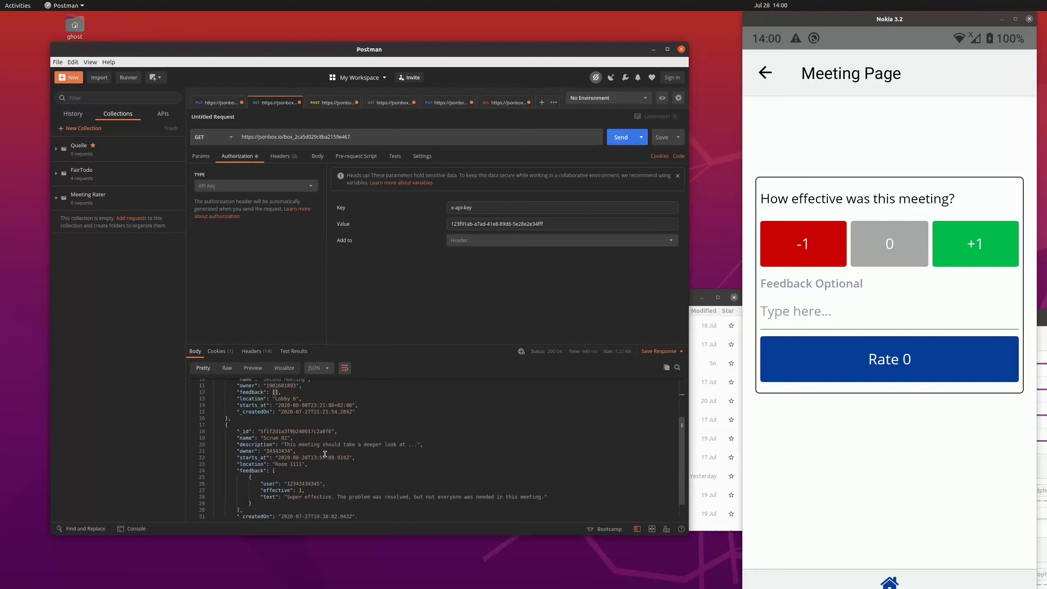
{"action": "scroll", "coordinate": [325, 454], "scroll_direction": "up", "scroll_amount": 3}
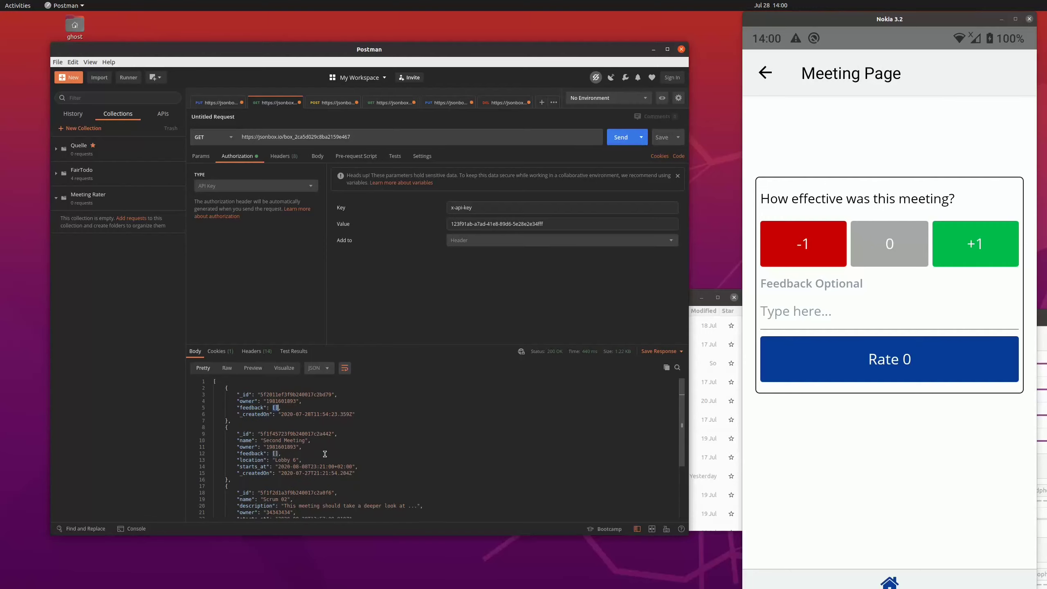
{"action": "scroll", "coordinate": [325, 454], "scroll_direction": "down", "scroll_amount": 3}
{"action": "scroll", "coordinate": [338, 460], "scroll_direction": "down", "scroll_amount": 1}
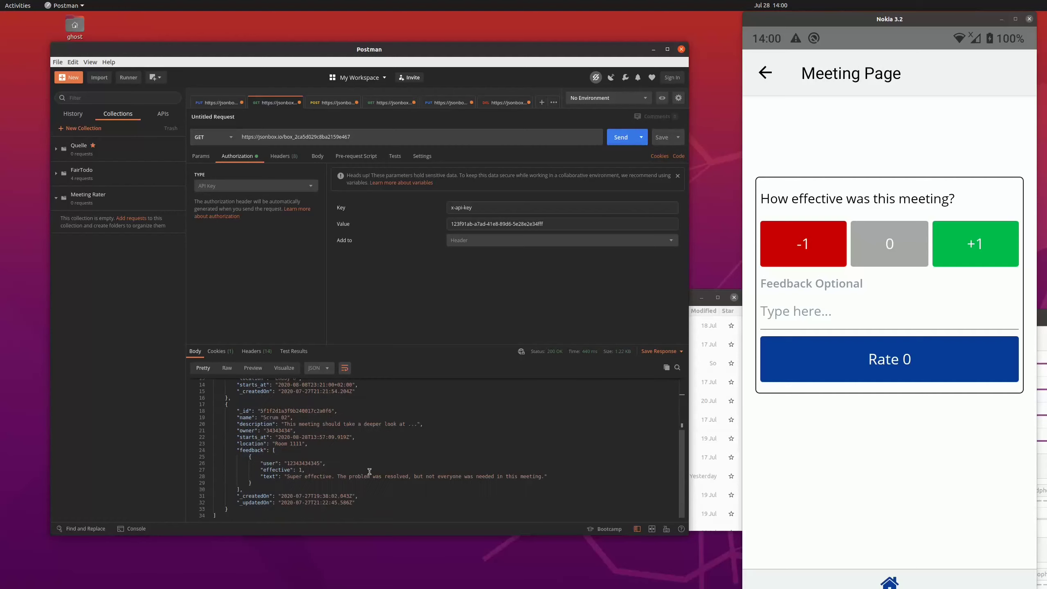
{"action": "left_click_drag", "start_coordinate": [248, 456], "coordinate": [270, 483]}
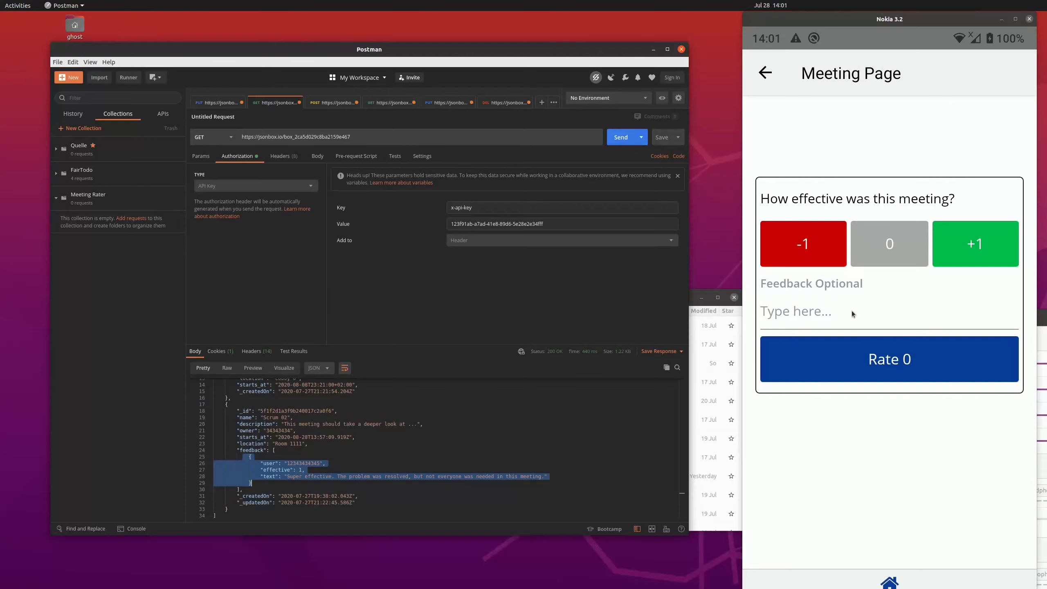
Step: Switch back to the browser and add a JavaScript function node to the Rate button's logic below the Toast
{"action": "key", "text": "alt+Tab"}
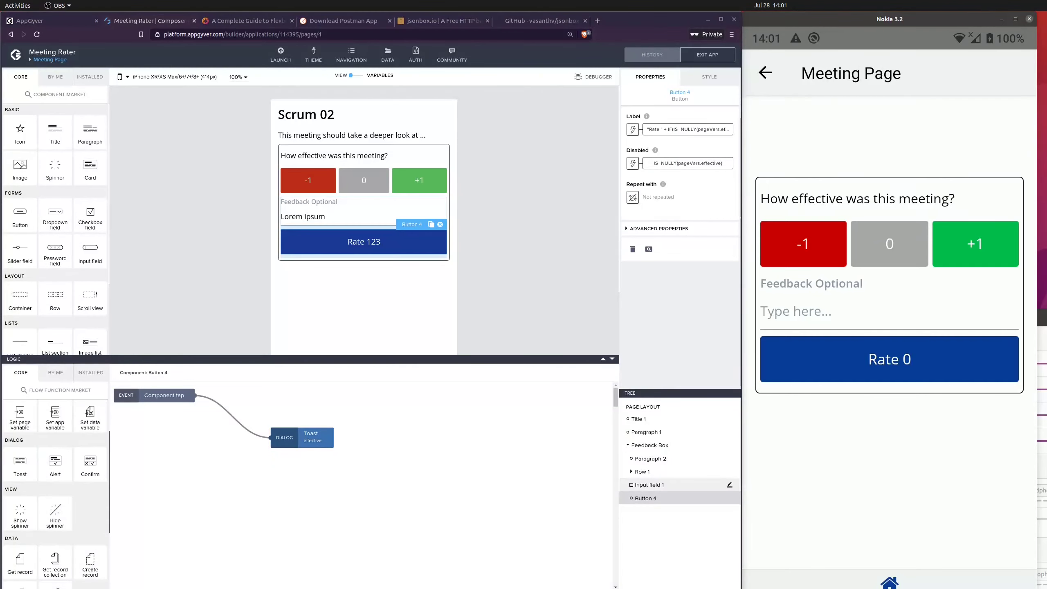
{"action": "left_click", "coordinate": [516, 268]}
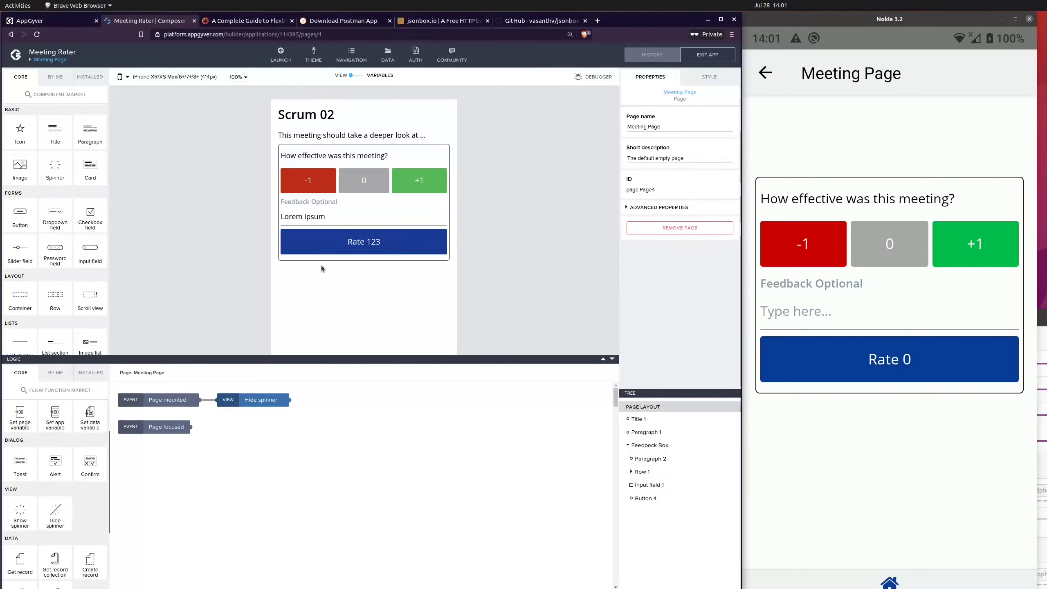
{"action": "left_click", "coordinate": [306, 242]}
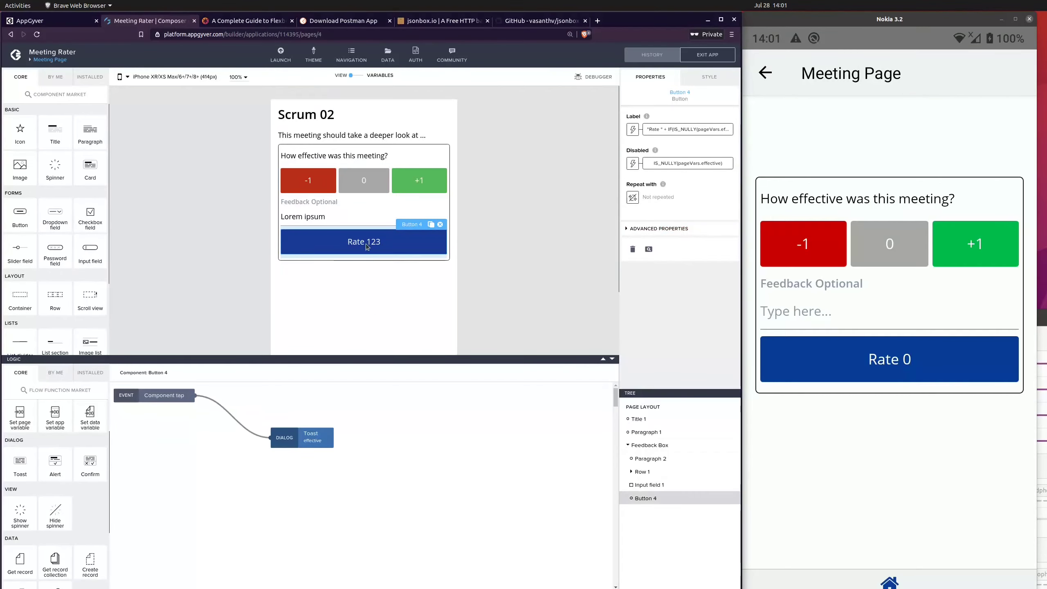
{"action": "left_click_drag", "start_coordinate": [323, 445], "coordinate": [355, 430]}
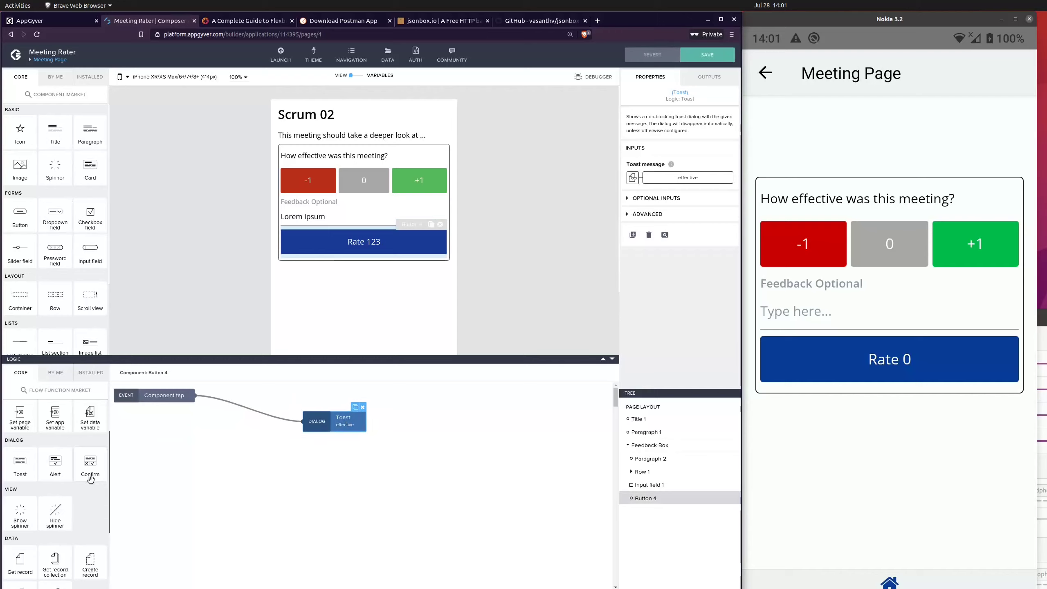
{"action": "scroll", "coordinate": [75, 477], "scroll_direction": "up", "scroll_amount": 2}
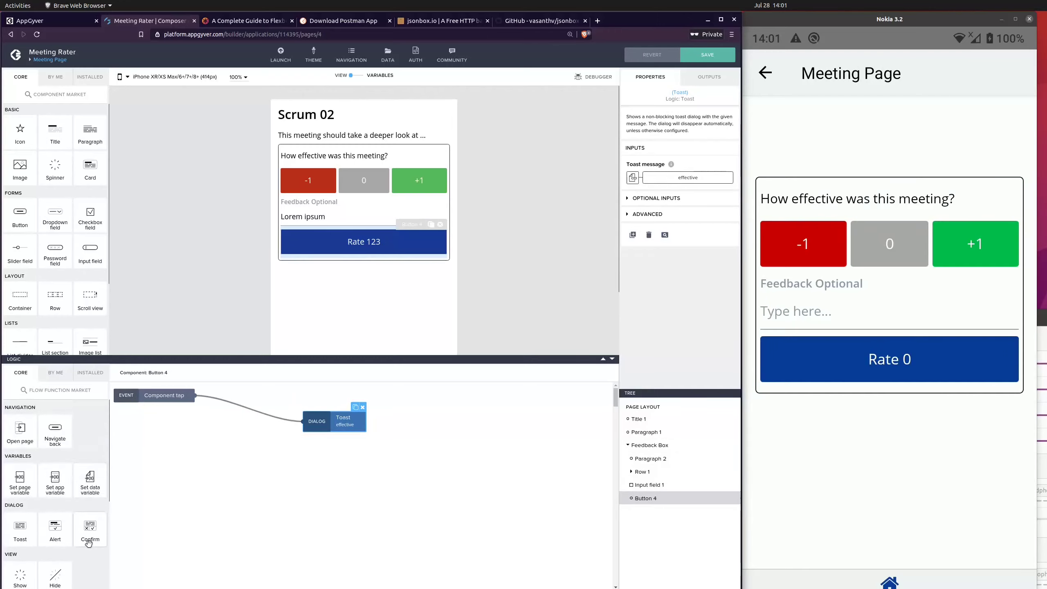
{"action": "scroll", "coordinate": [79, 504], "scroll_direction": "down", "scroll_amount": 3}
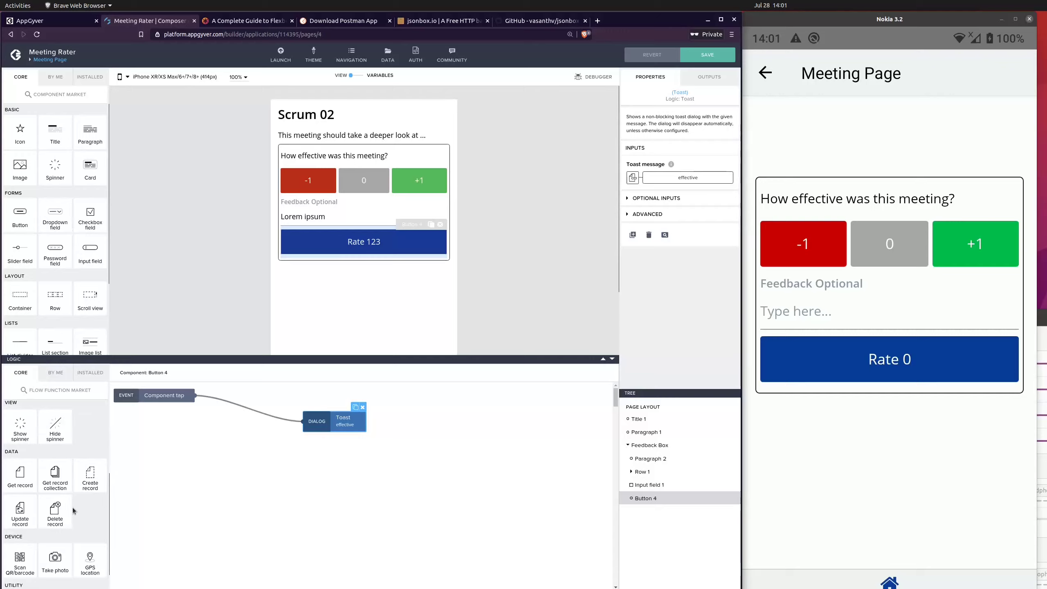
{"action": "scroll", "coordinate": [78, 509], "scroll_direction": "down", "scroll_amount": 2}
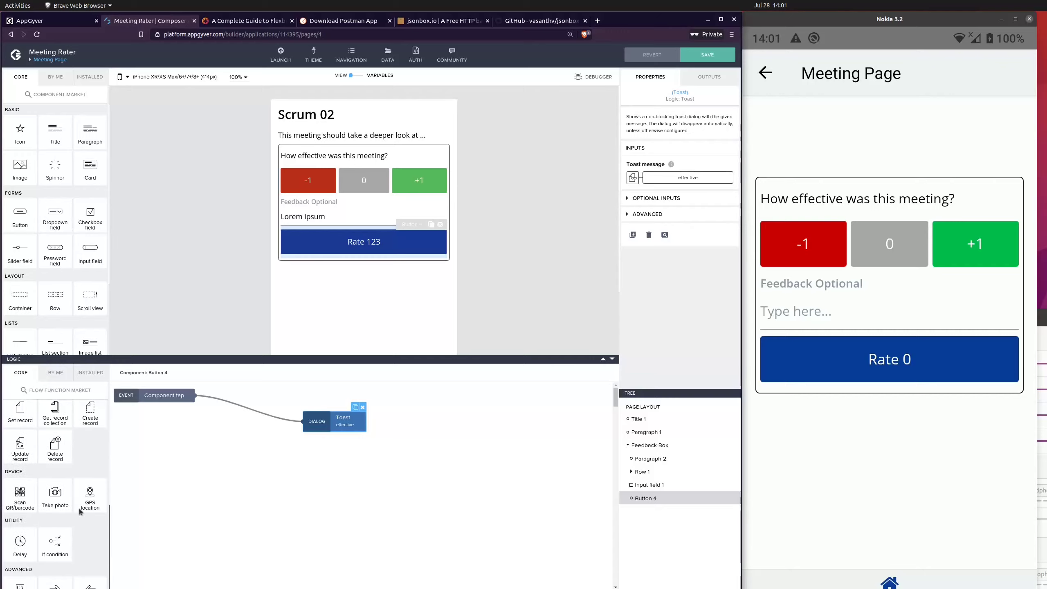
{"action": "left_click_drag", "start_coordinate": [19, 583], "coordinate": [251, 472]}
Step: Rearrange the Toast, Component tap and JavaScript nodes to make room between the event and the Toast
{"action": "left_click_drag", "start_coordinate": [345, 422], "coordinate": [373, 422]}
{"action": "left_click", "coordinate": [287, 416]}
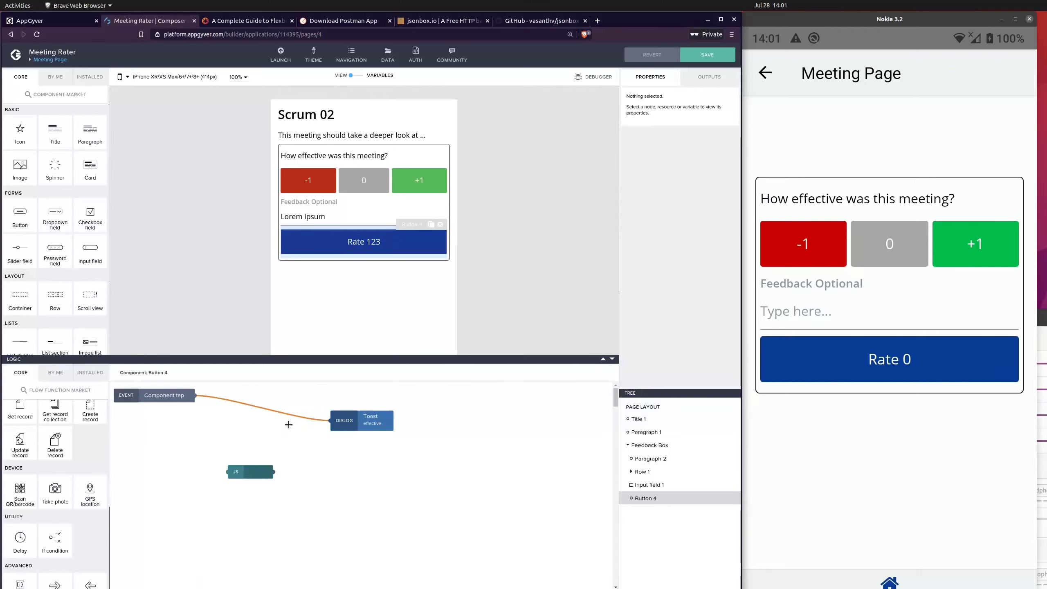
{"action": "left_click_drag", "start_coordinate": [349, 419], "coordinate": [366, 403]}
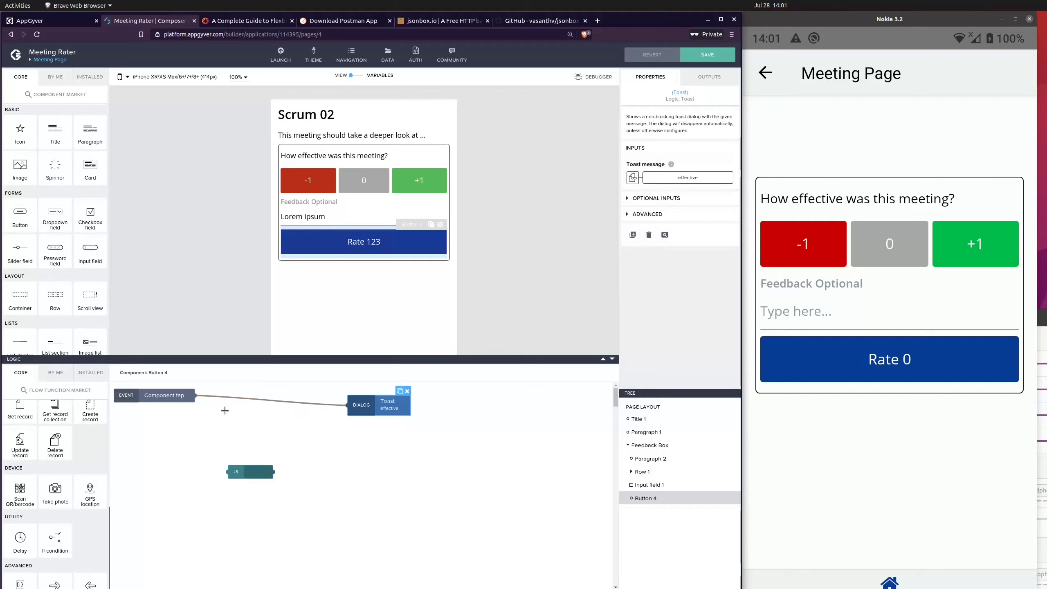
{"action": "left_click_drag", "start_coordinate": [173, 398], "coordinate": [177, 420]}
{"action": "left_click_drag", "start_coordinate": [254, 472], "coordinate": [272, 456]}
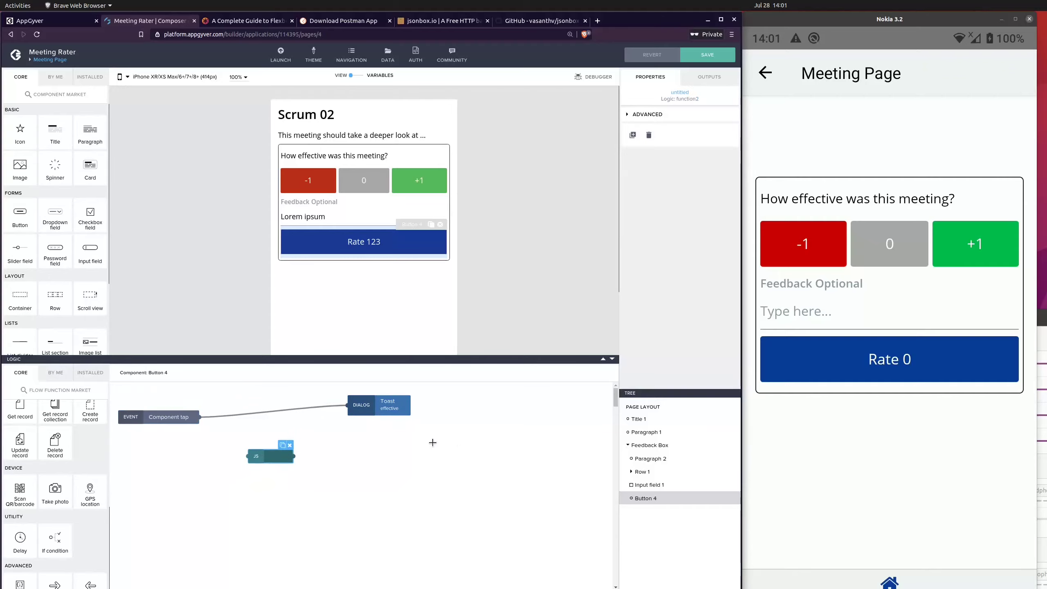
Step: Name the JavaScript node Extend Feedback Array
{"action": "left_click", "coordinate": [648, 115]}
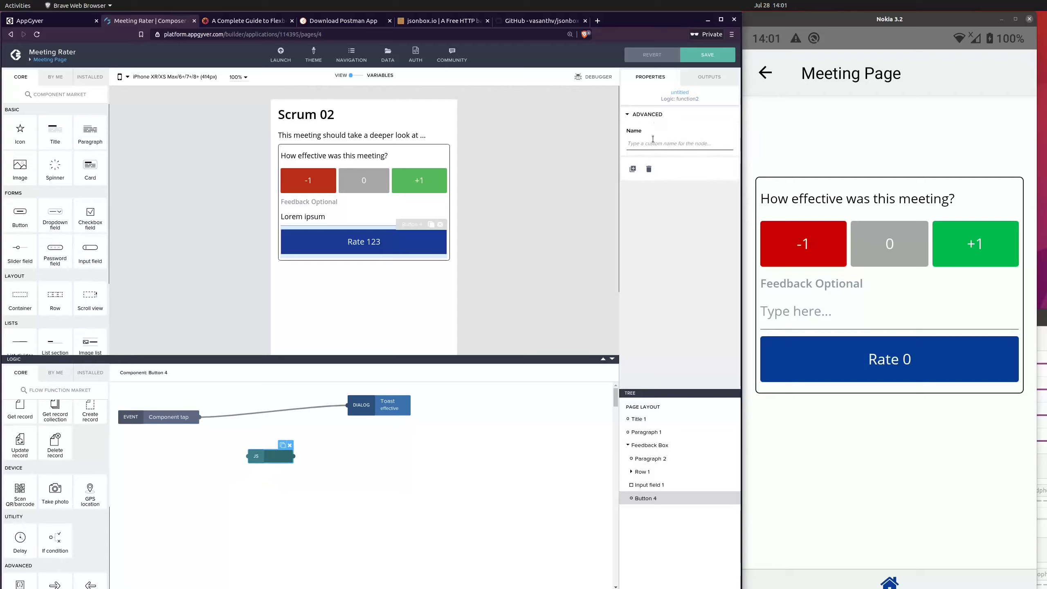
{"action": "type", "text": "Extend Feed"}
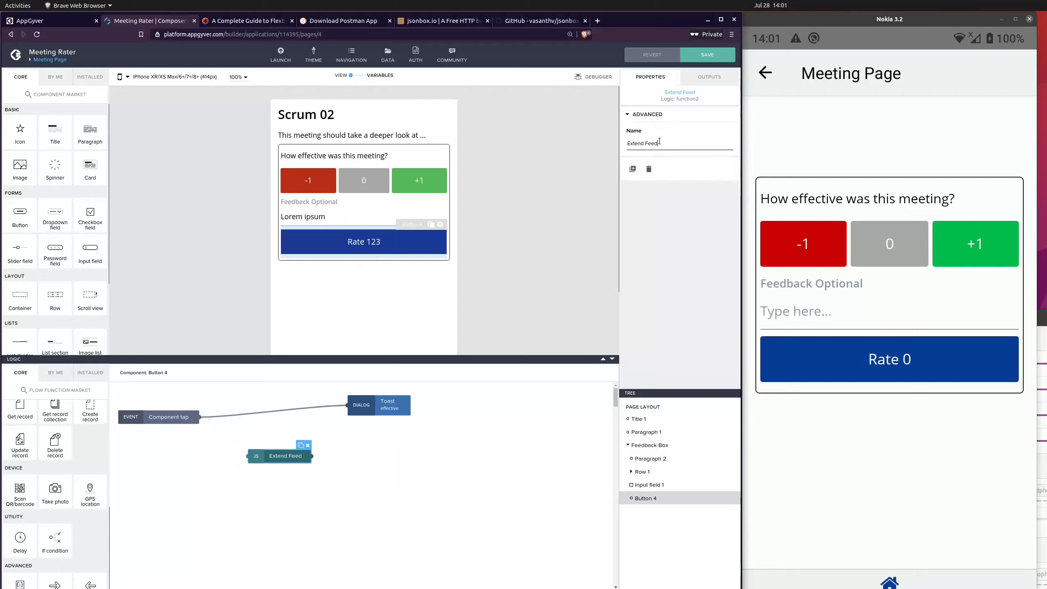
{"action": "type", "text": "back Array"}
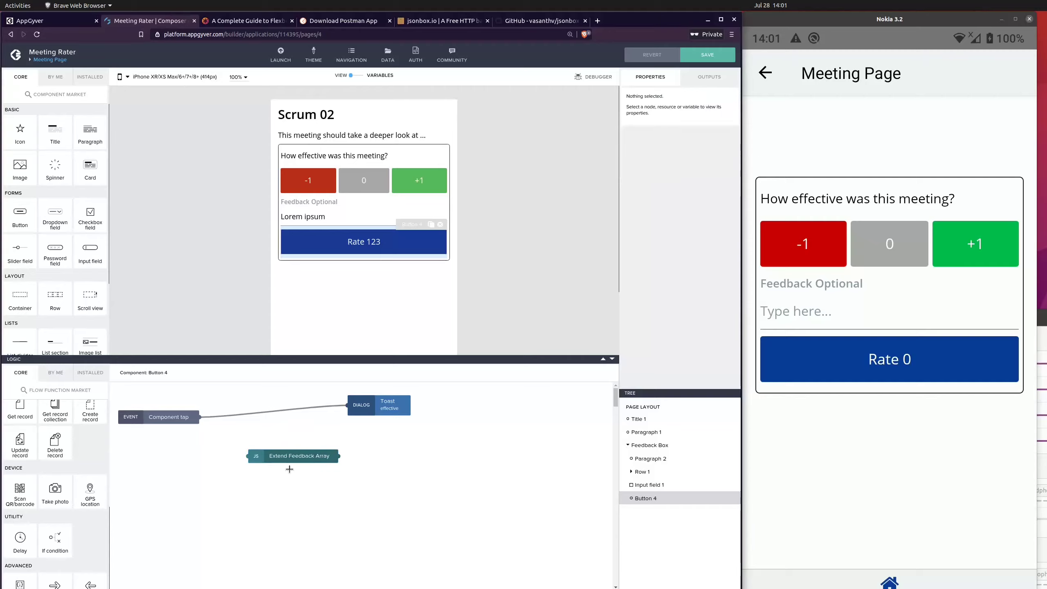
Step: Connect the Component tap event to the Extend Feedback Array node and space the event, JavaScript and Toast nodes apart
{"action": "left_click_drag", "start_coordinate": [320, 459], "coordinate": [332, 443]}
{"action": "left_click_drag", "start_coordinate": [390, 412], "coordinate": [444, 410]}
{"action": "left_click_drag", "start_coordinate": [297, 445], "coordinate": [310, 451]}
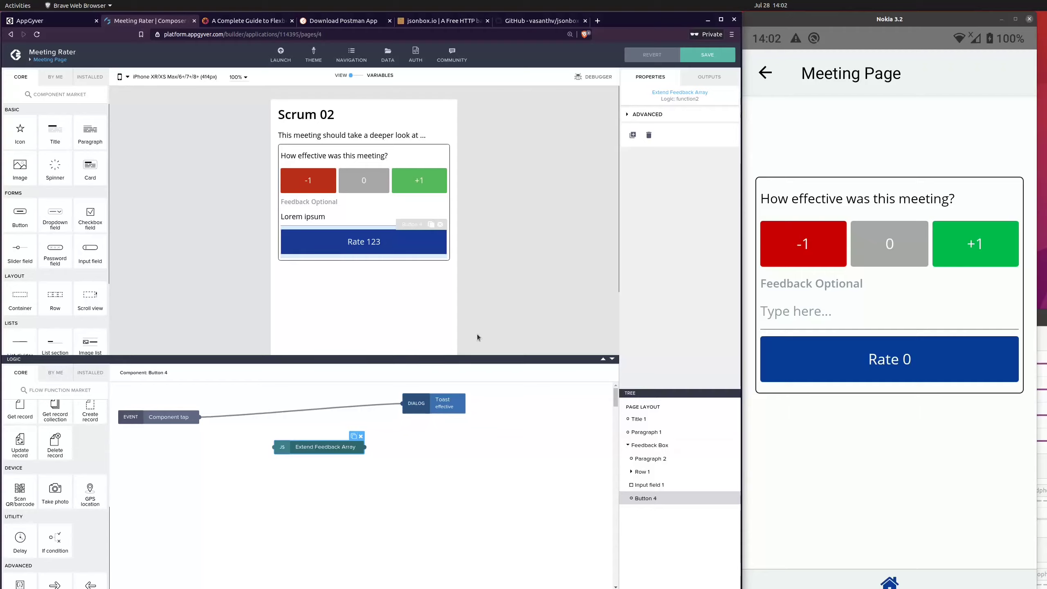
{"action": "left_click", "coordinate": [247, 441]}
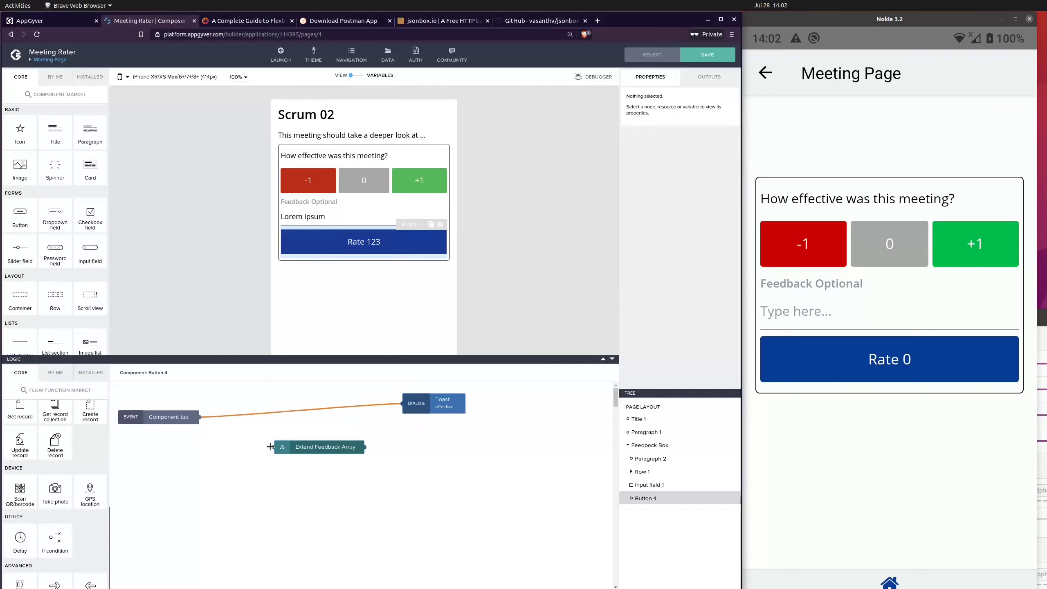
{"action": "left_click_drag", "start_coordinate": [271, 447], "coordinate": [199, 416]}
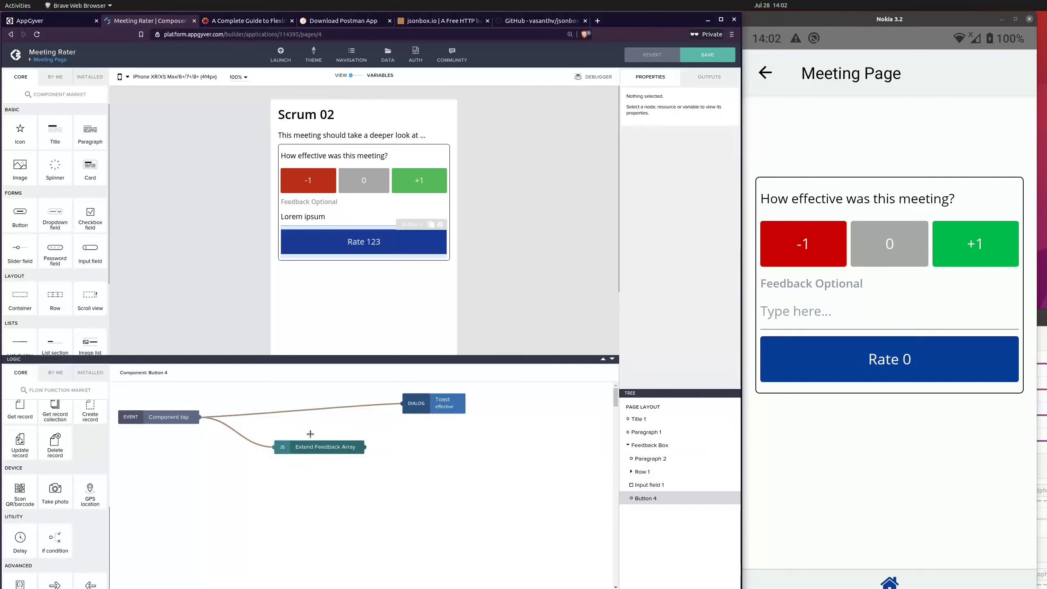
{"action": "left_click_drag", "start_coordinate": [307, 445], "coordinate": [299, 449]}
{"action": "left_click_drag", "start_coordinate": [414, 409], "coordinate": [416, 405]}
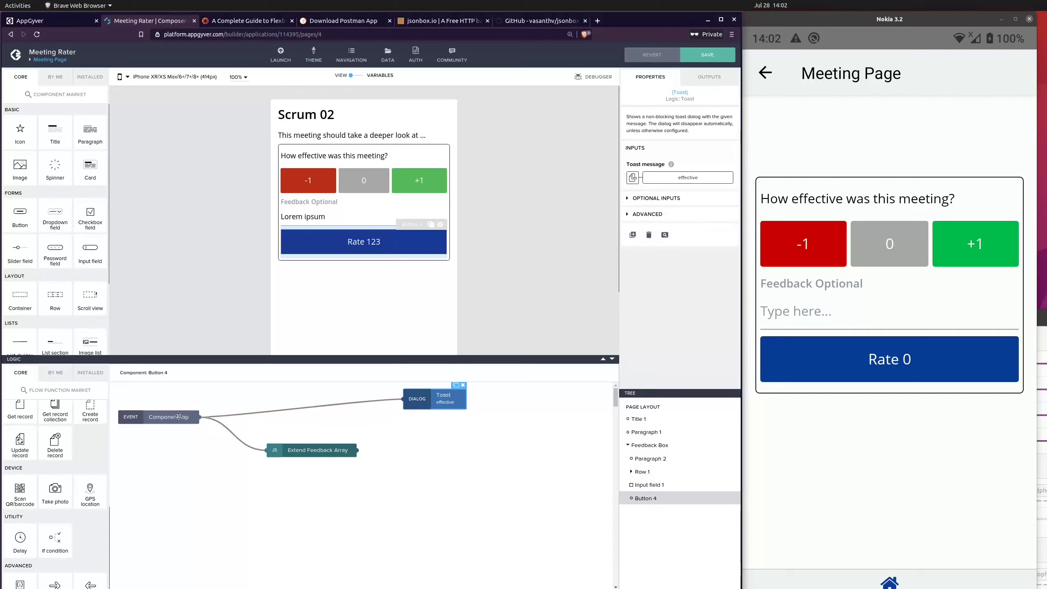
{"action": "left_click_drag", "start_coordinate": [179, 416], "coordinate": [176, 425]}
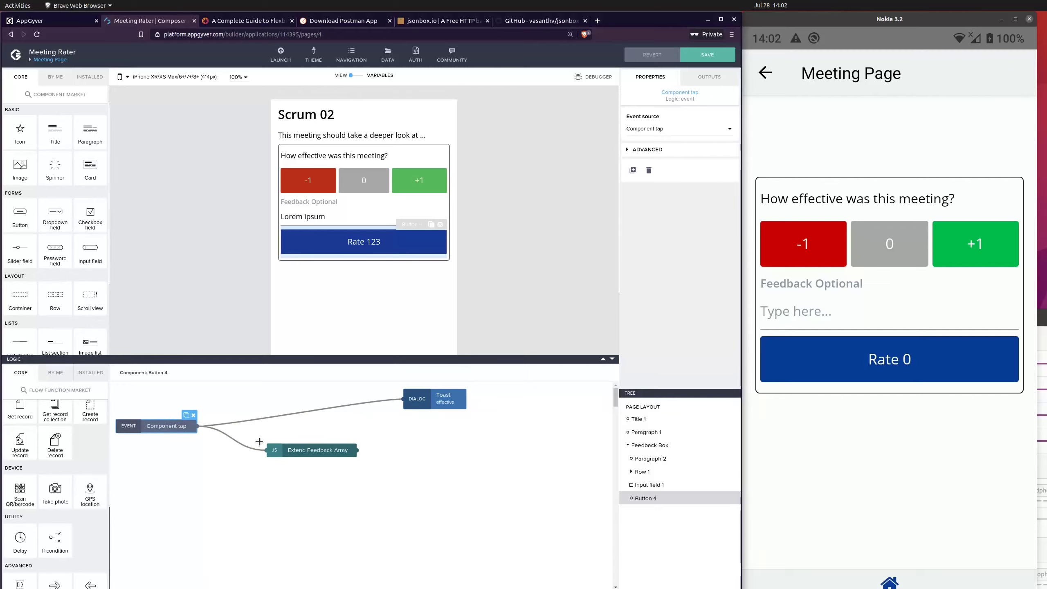
Step: Open the code editor of the Extend Feedback Array node and bind input1 to the page variable effective
{"action": "left_click", "coordinate": [299, 454]}
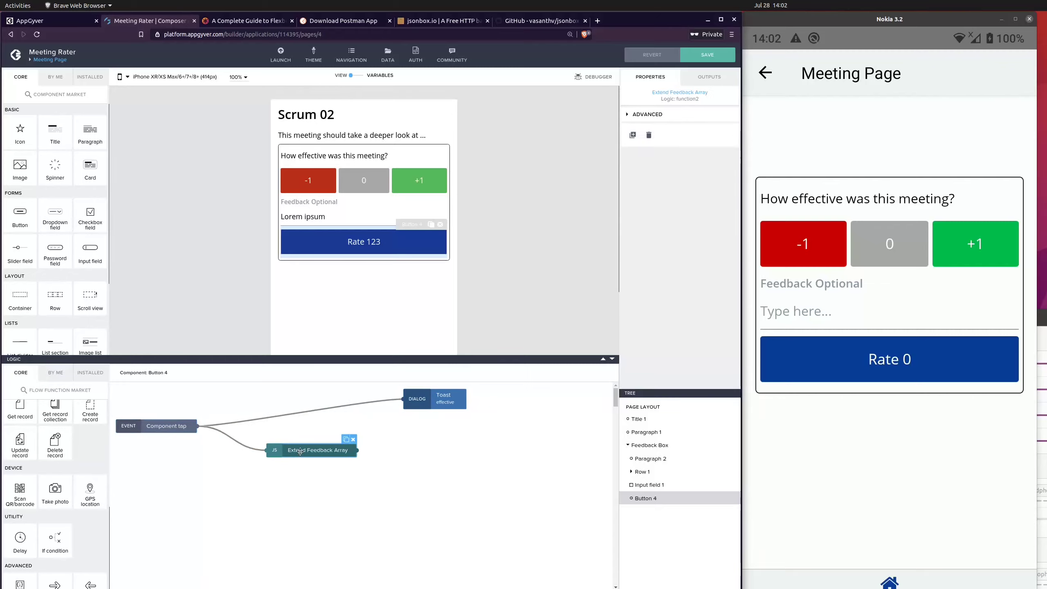
{"action": "double_click", "coordinate": [332, 449]}
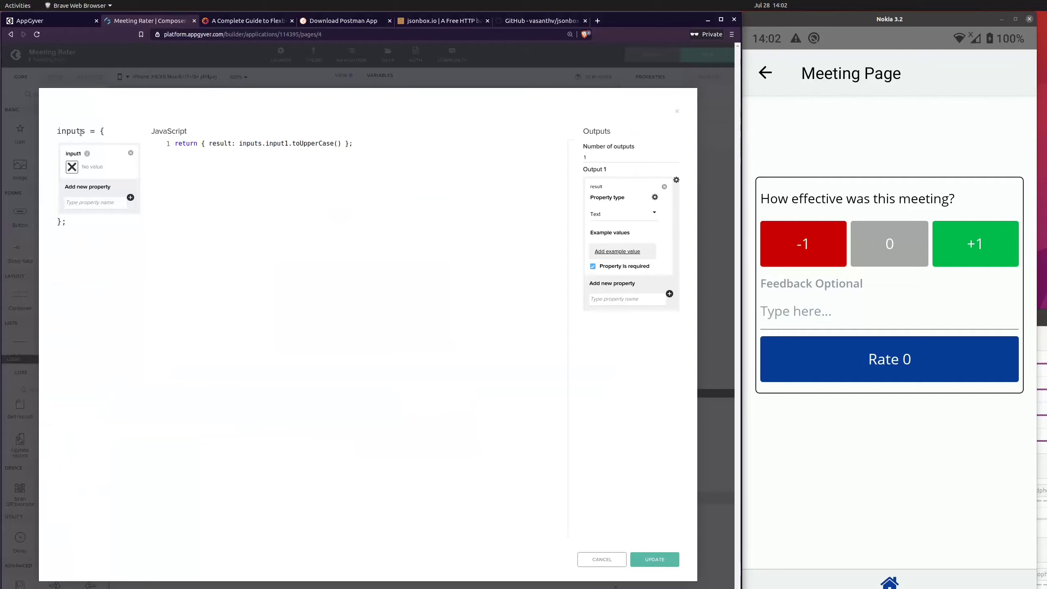
{"action": "left_click", "coordinate": [69, 162]}
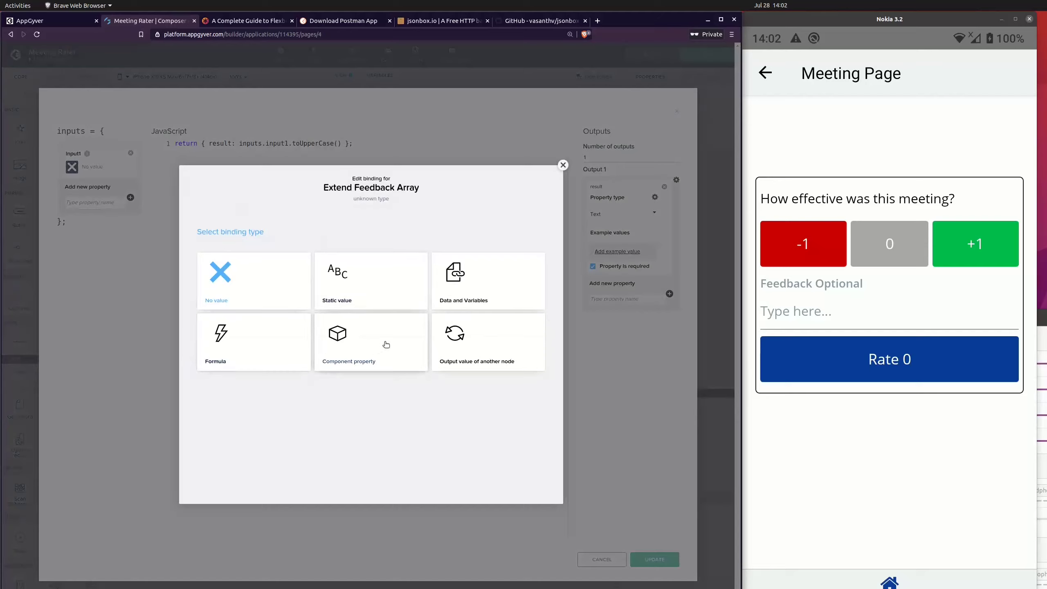
{"action": "left_click", "coordinate": [471, 287]}
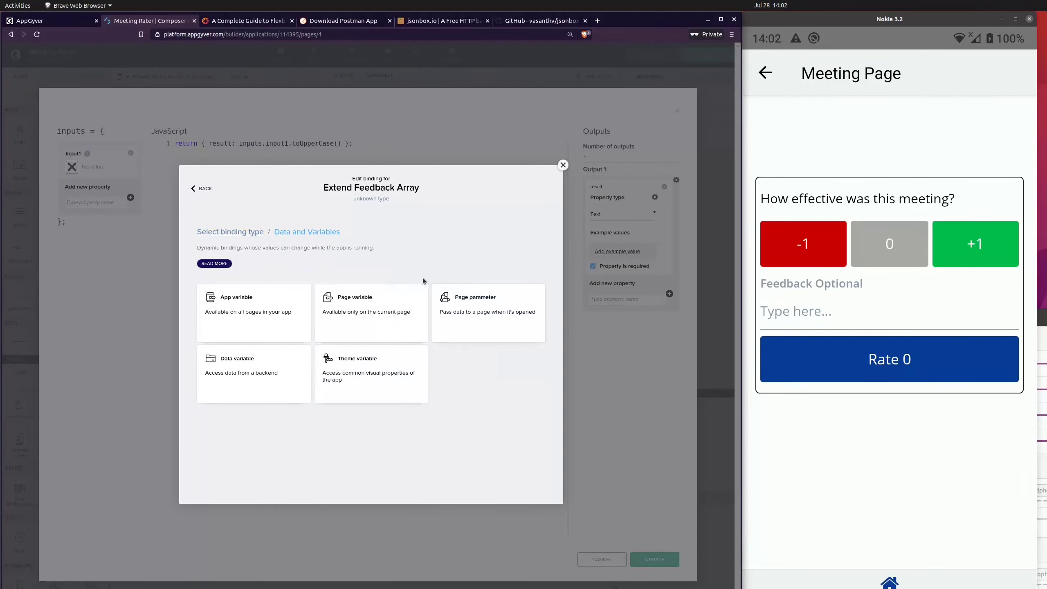
{"action": "left_click", "coordinate": [356, 300]}
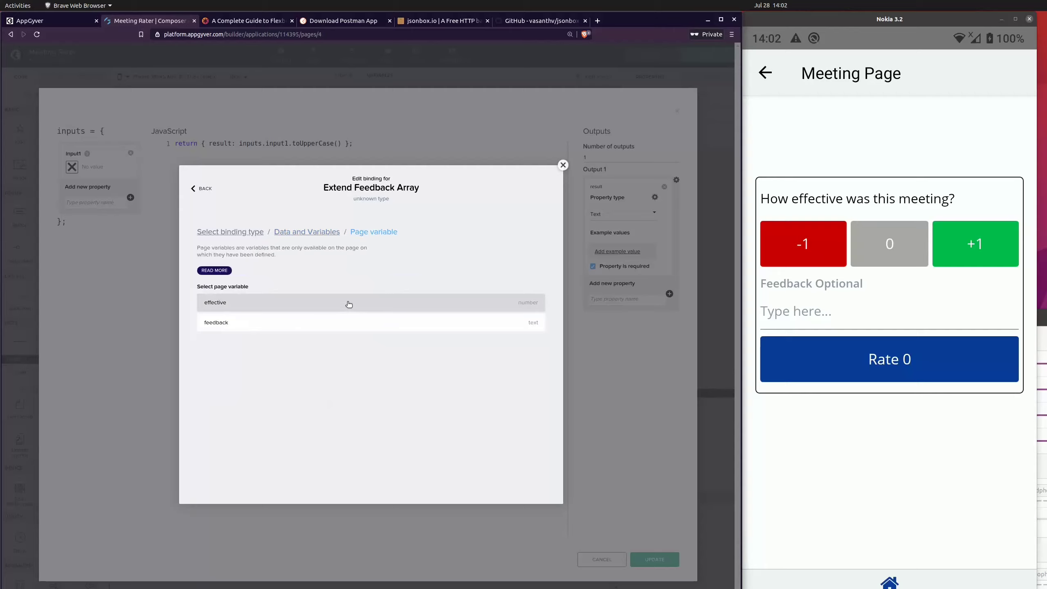
{"action": "left_click", "coordinate": [536, 337]}
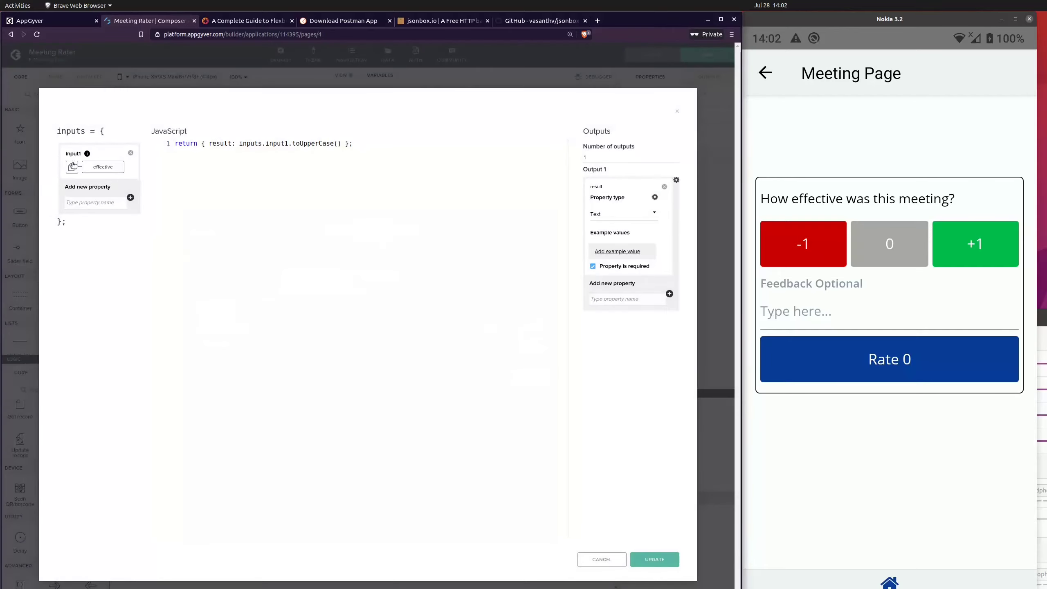
Step: Replace input1 with a new input property named effective, bound to the page variable effective
{"action": "left_click", "coordinate": [132, 154]}
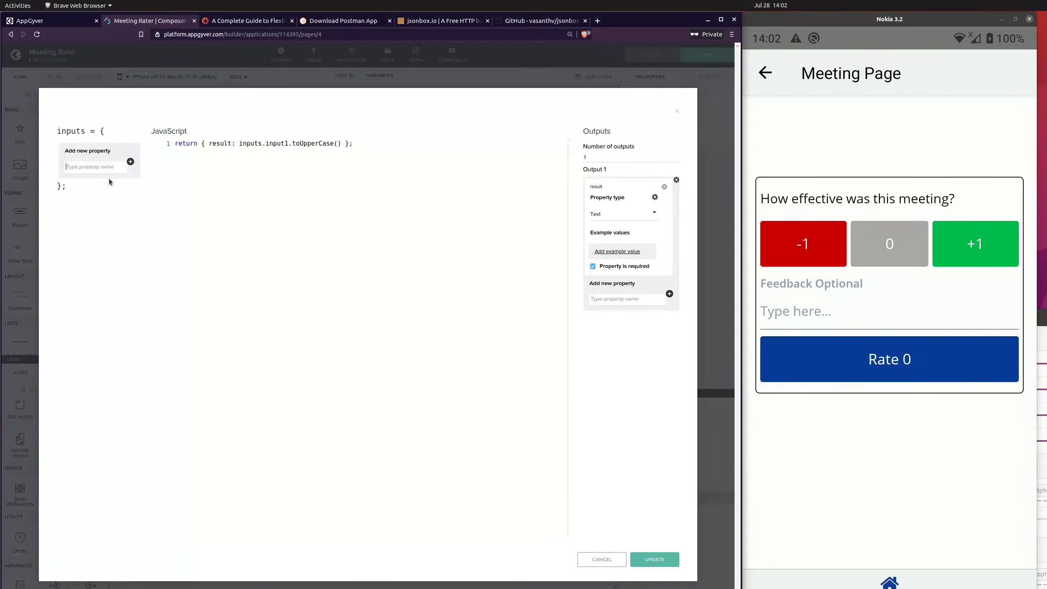
{"action": "type", "text": "effective"}
{"action": "left_click", "coordinate": [130, 161]}
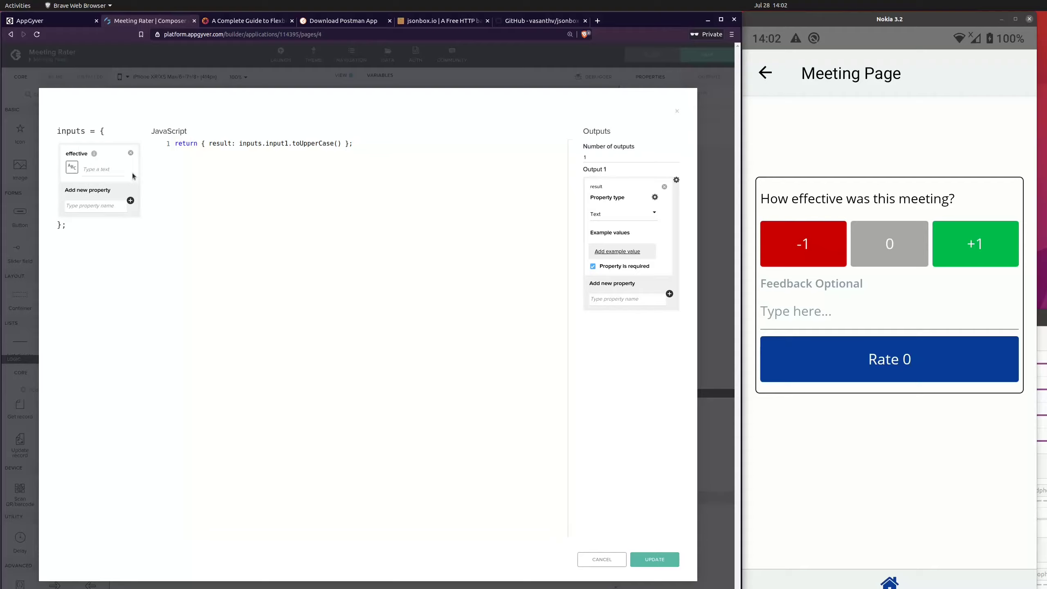
{"action": "left_click", "coordinate": [71, 167]}
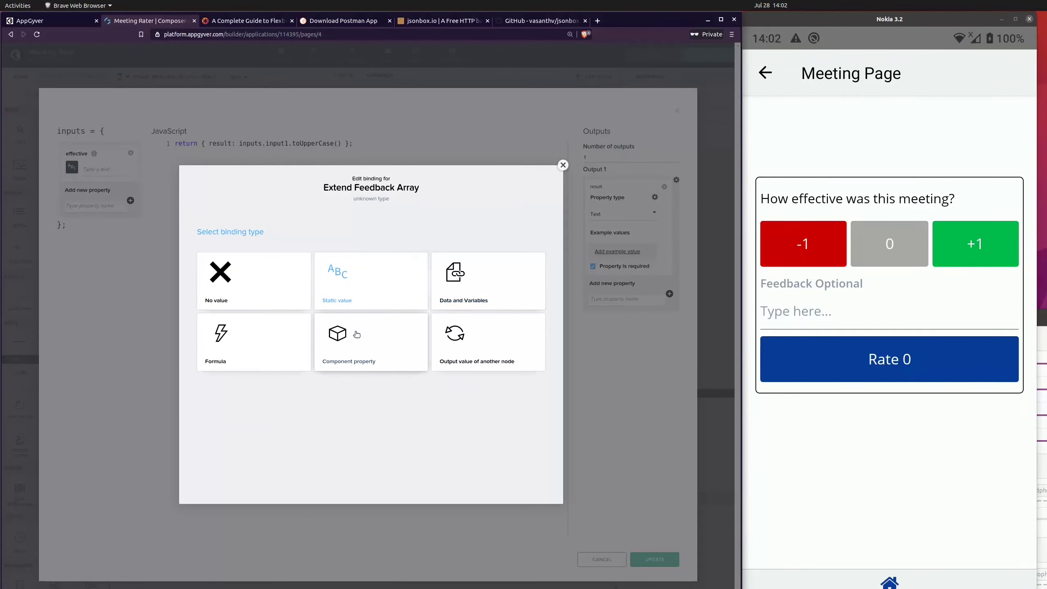
{"action": "left_click", "coordinate": [465, 289]}
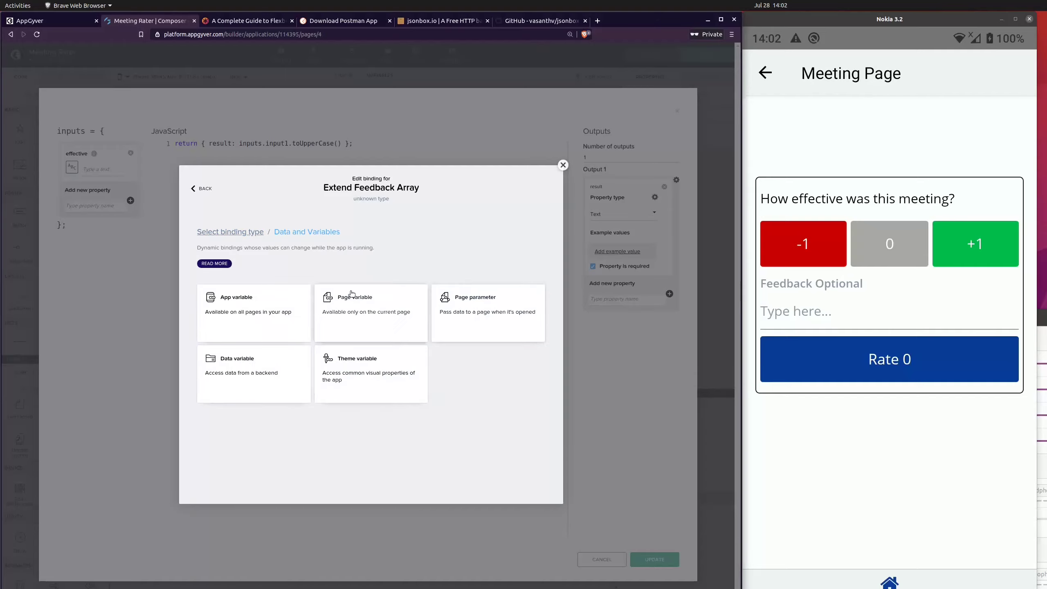
{"action": "left_click", "coordinate": [324, 307]}
{"action": "left_click", "coordinate": [323, 309]}
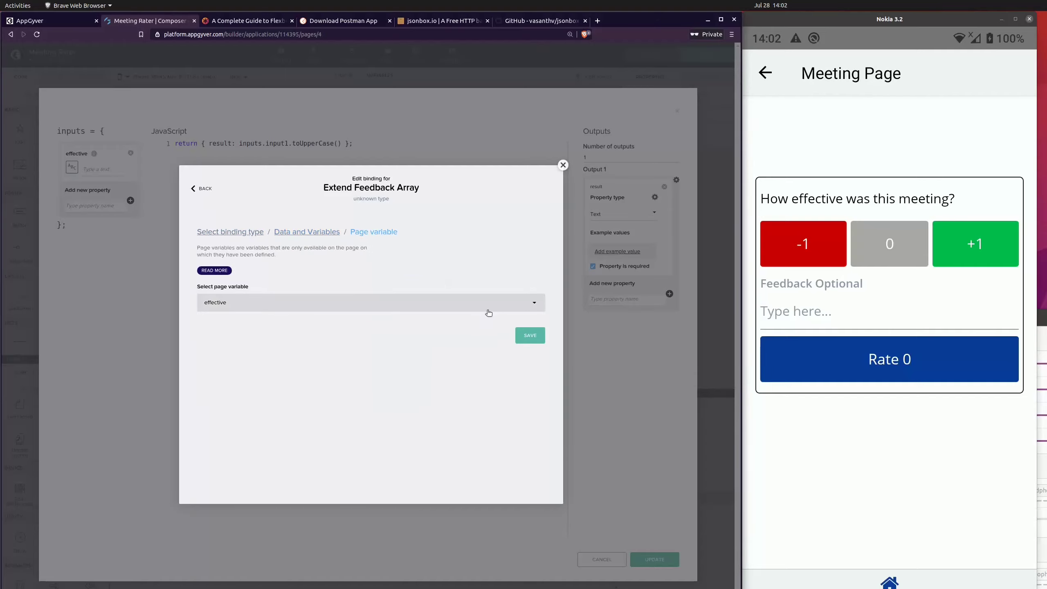
{"action": "left_click", "coordinate": [530, 335]}
Step: Add a second input property named text to the JavaScript function
{"action": "left_click", "coordinate": [94, 203]}
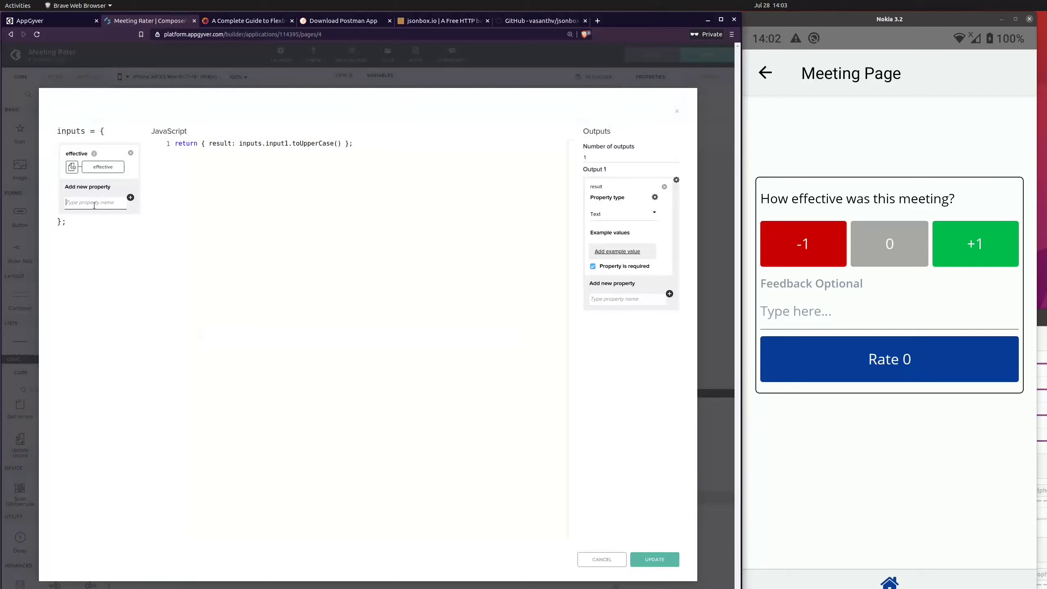
{"action": "type", "text": "feedback"}
{"action": "key", "text": "BackSpace"}
{"action": "key", "text": "BackSpace"}
{"action": "key", "text": "BackSpace"}
{"action": "key", "text": "BackSpace"}
{"action": "key", "text": "BackSpace"}
{"action": "key", "text": "BackSpace"}
{"action": "key", "text": "BackSpace"}
{"action": "key", "text": "BackSpace"}
{"action": "type", "text": "t"}
{"action": "key", "text": "Return"}
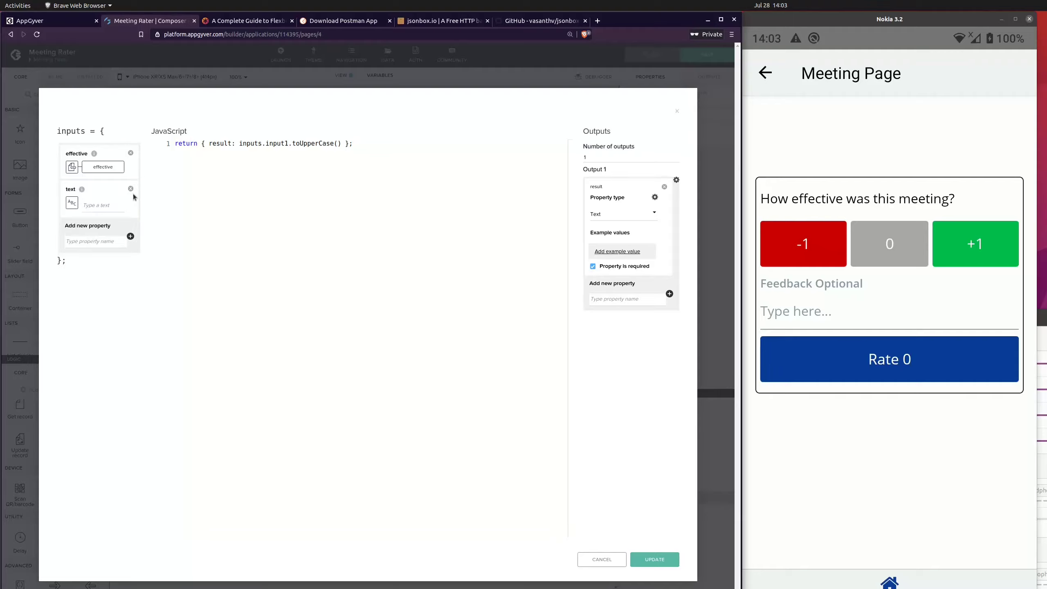
Step: Bind the text input to the page variable feedback
{"action": "left_click", "coordinate": [103, 206]}
{"action": "left_click", "coordinate": [72, 202]}
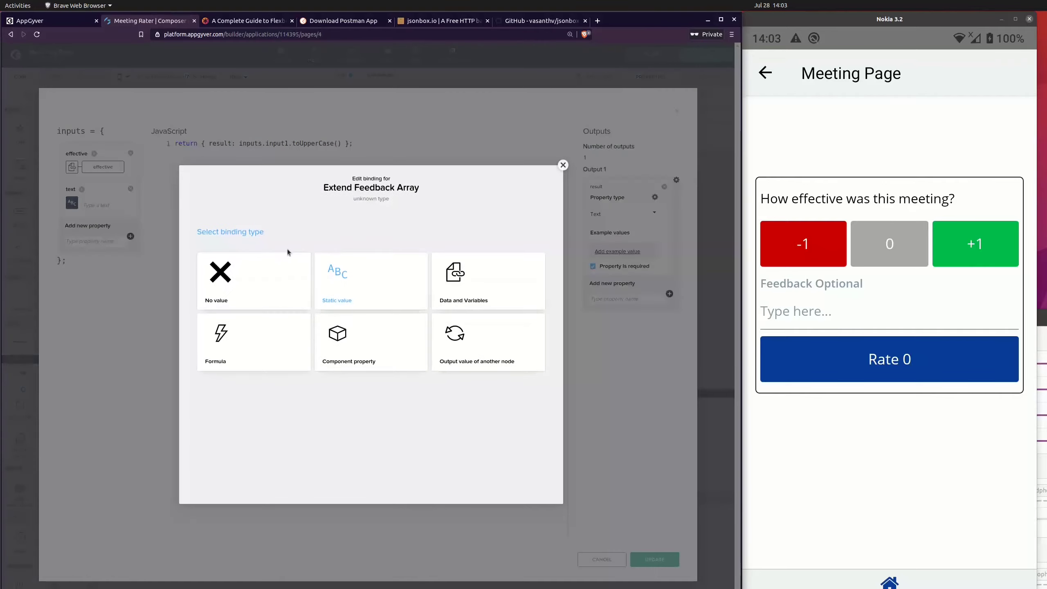
{"action": "left_click", "coordinate": [474, 285]}
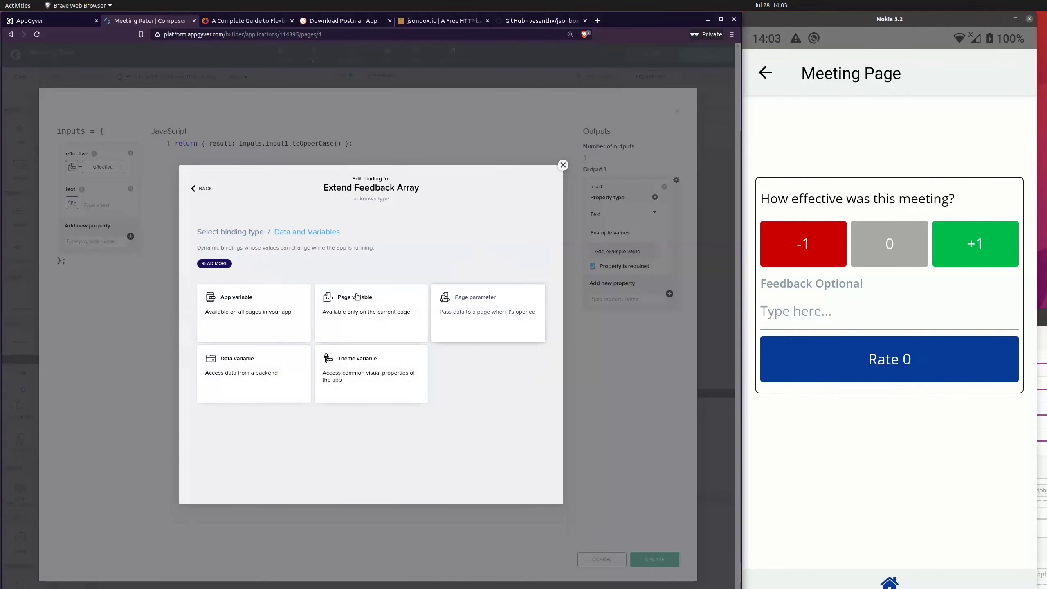
{"action": "left_click", "coordinate": [375, 315]}
{"action": "left_click", "coordinate": [250, 326]}
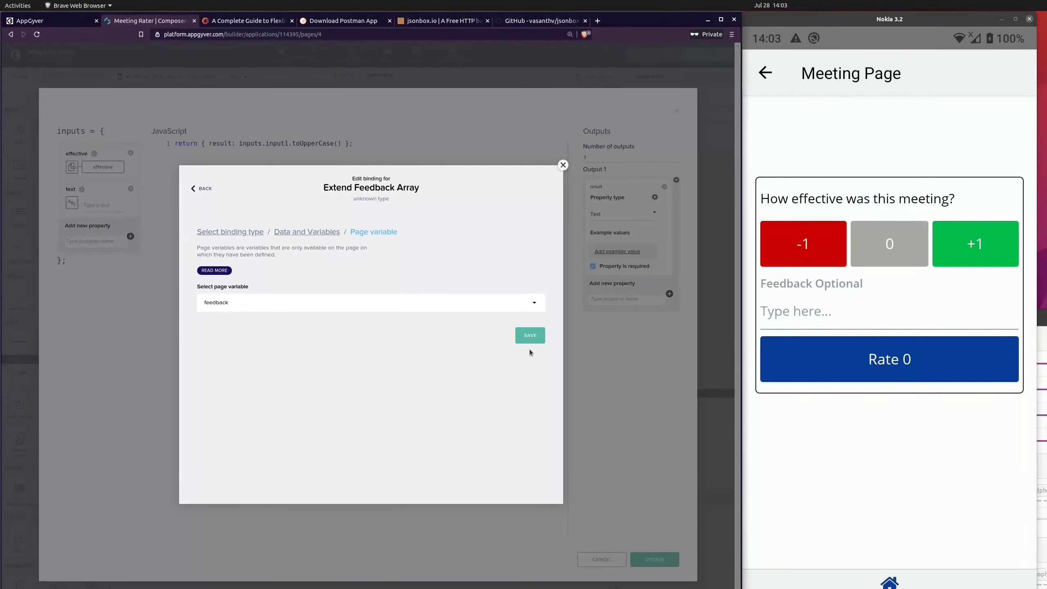
{"action": "left_click", "coordinate": [530, 348]}
Step: Check the feedback entry's field names in Postman, then return to the browser and add an input property named user
{"action": "left_click", "coordinate": [95, 238]}
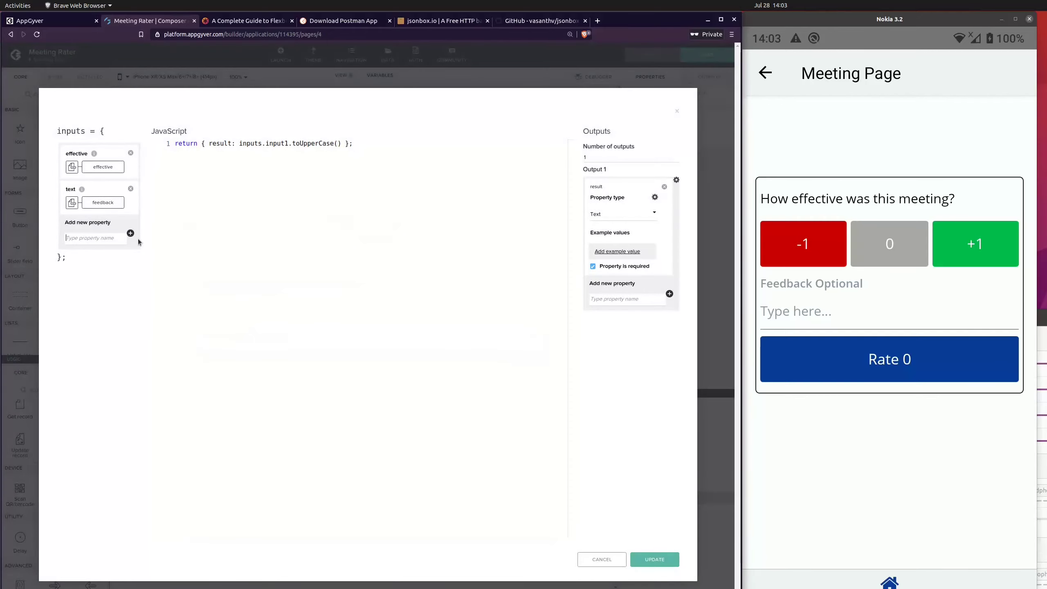
{"action": "type", "text": "userID"}
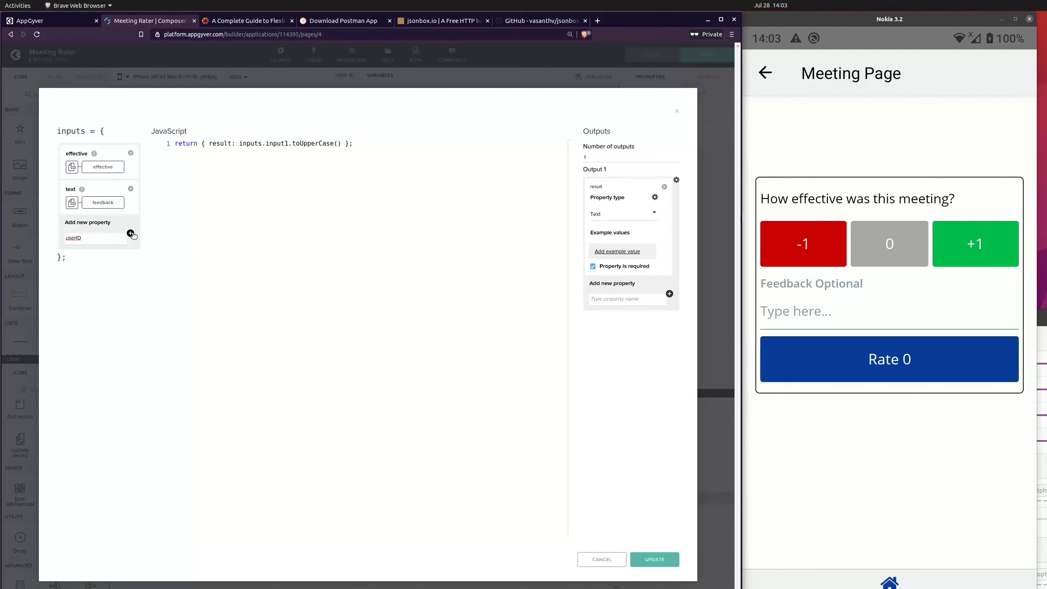
{"action": "key", "text": "alt+Tab"}
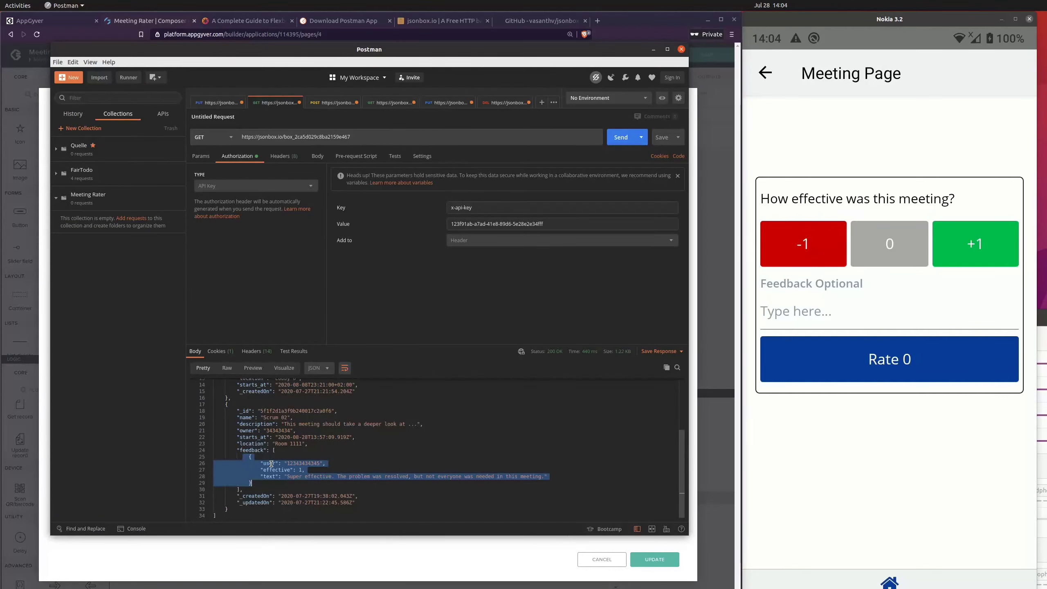
{"action": "left_click", "coordinate": [654, 49]}
{"action": "double_click", "coordinate": [84, 235]}
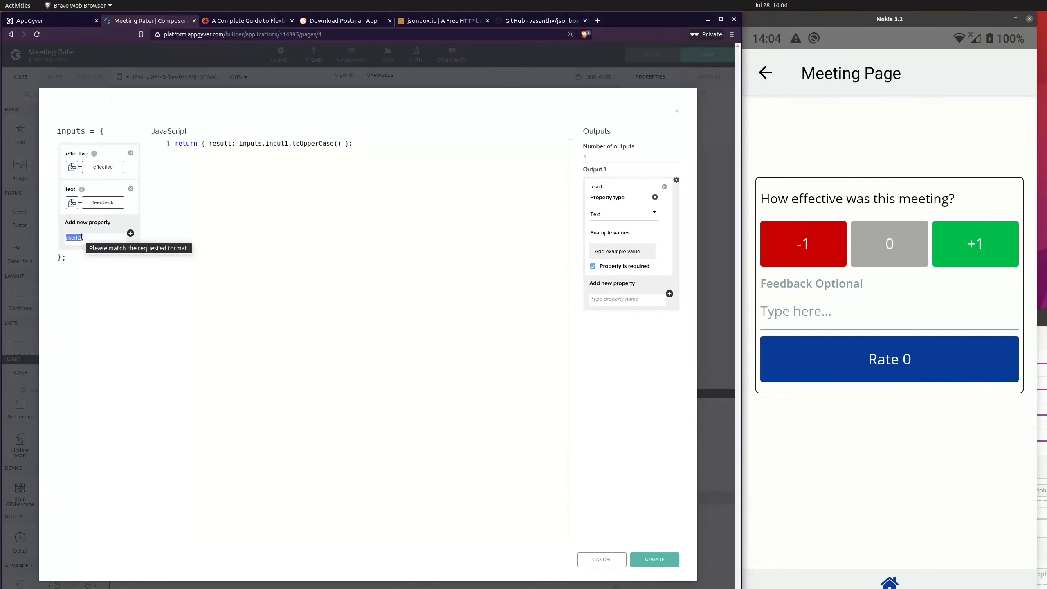
{"action": "type", "text": "user"}
{"action": "left_click", "coordinate": [130, 233]}
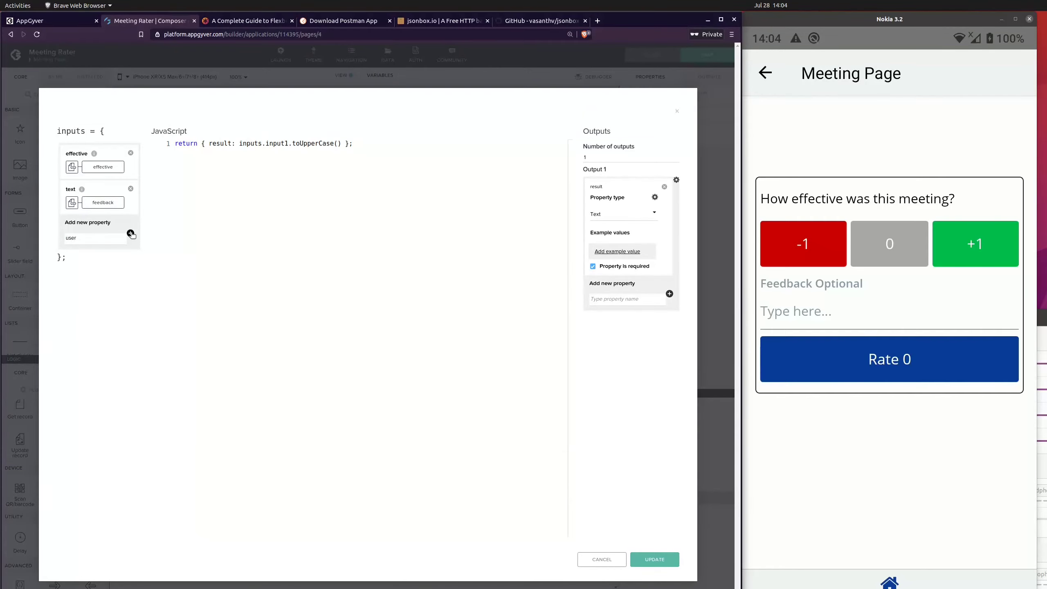
Step: Bind the user input to the app variable userID
{"action": "left_click", "coordinate": [72, 243]}
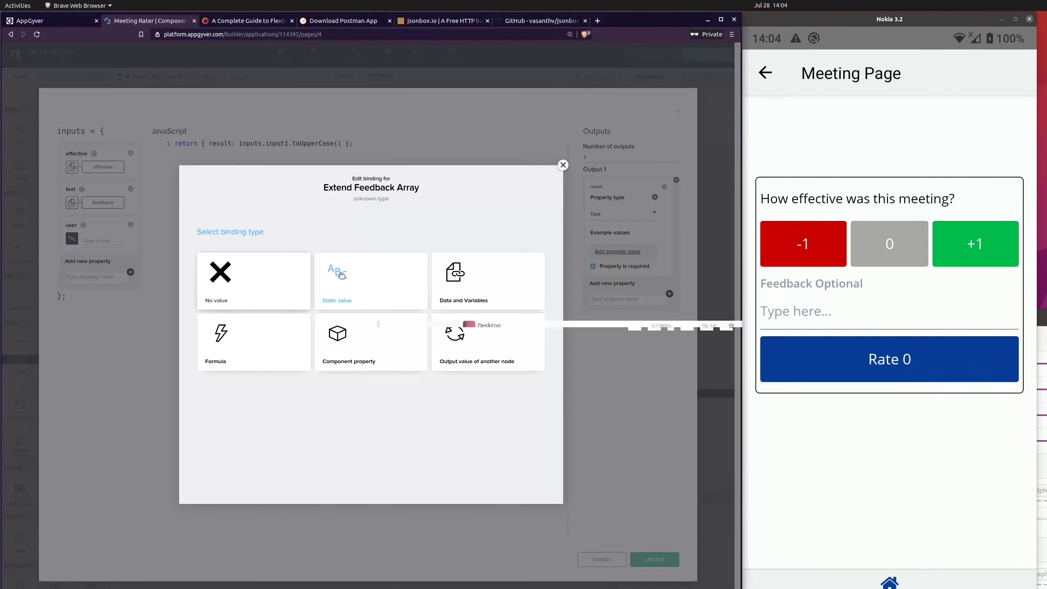
{"action": "left_click", "coordinate": [455, 292]}
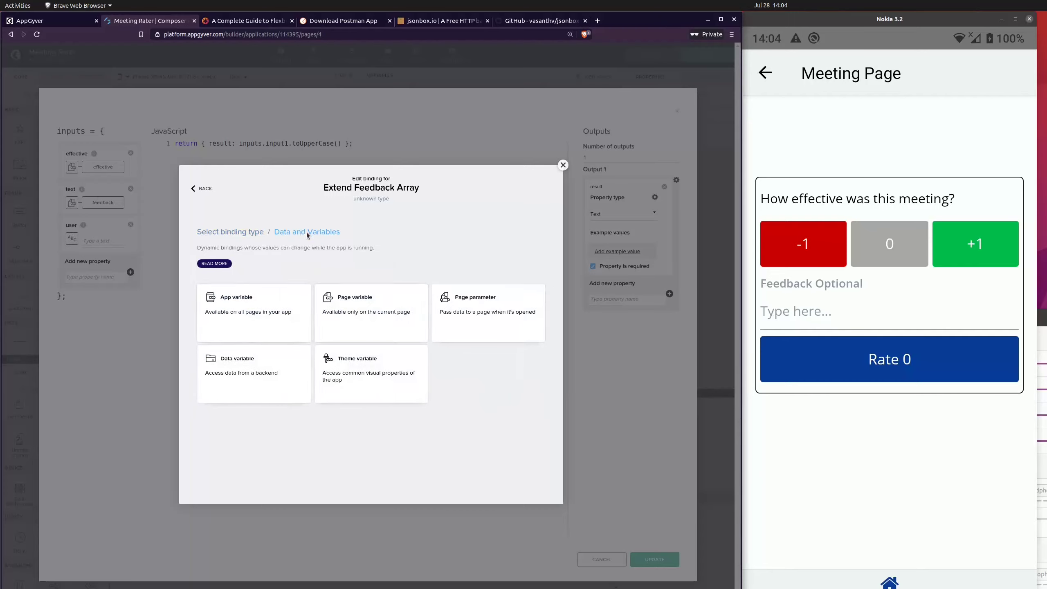
{"action": "left_click", "coordinate": [233, 306]}
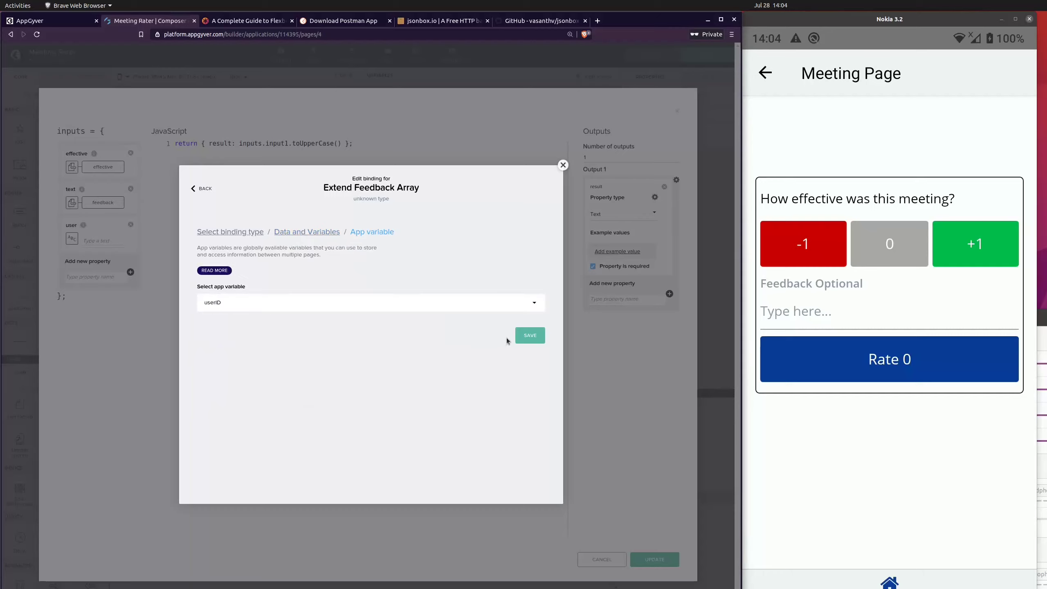
{"action": "left_click", "coordinate": [530, 335]}
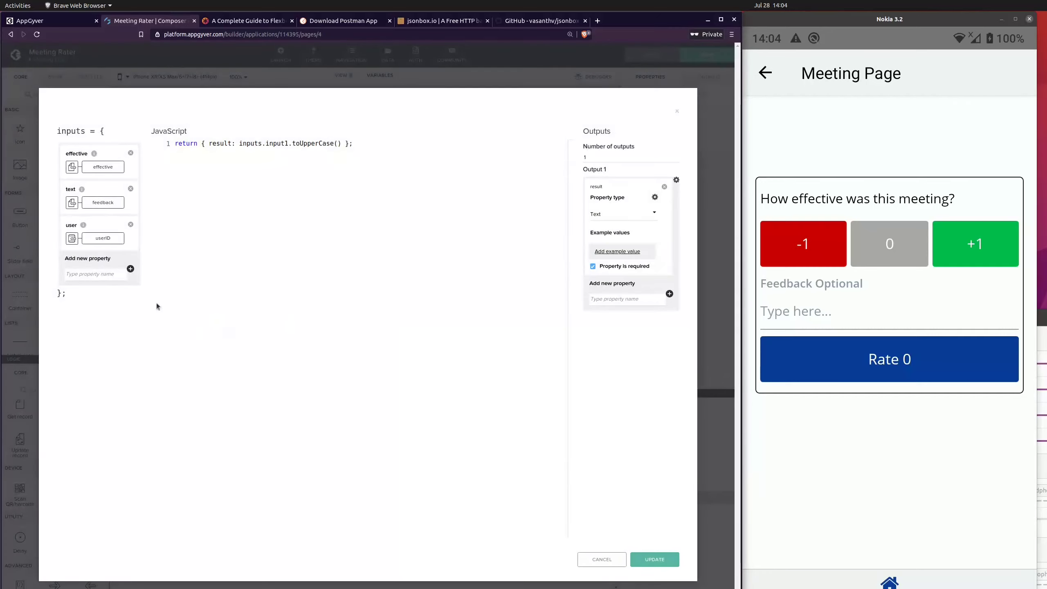
{"action": "left_click", "coordinate": [341, 144]}
{"action": "left_click_drag", "start_coordinate": [340, 143], "coordinate": [174, 143]}
{"action": "left_click", "coordinate": [246, 167]}
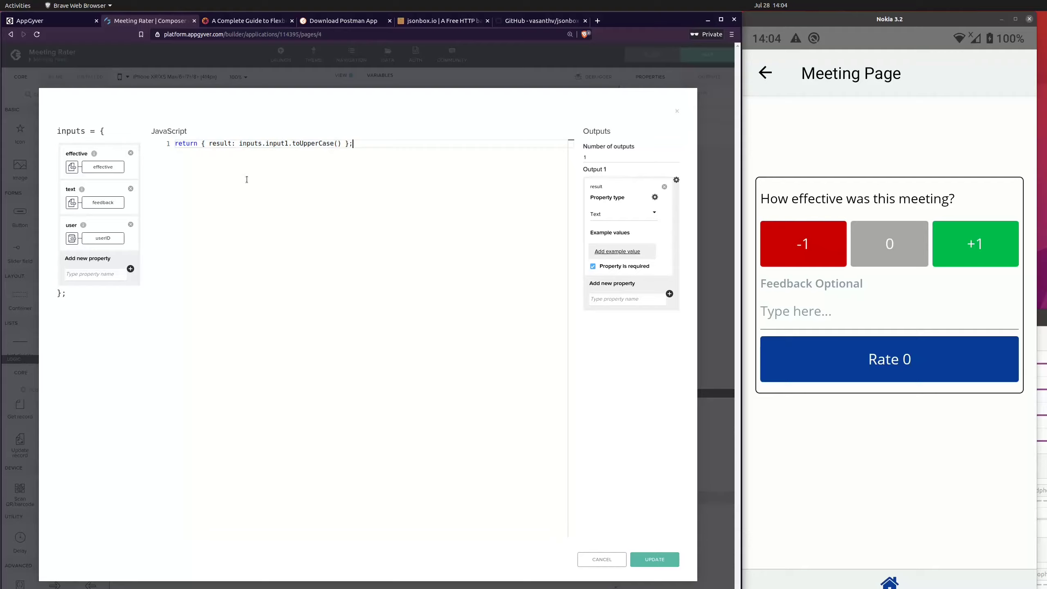
Step: Add a fourth input property named meeting to the JavaScript function
{"action": "left_click", "coordinate": [130, 269]}
{"action": "type", "text": "meeting"}
{"action": "left_click", "coordinate": [131, 268]}
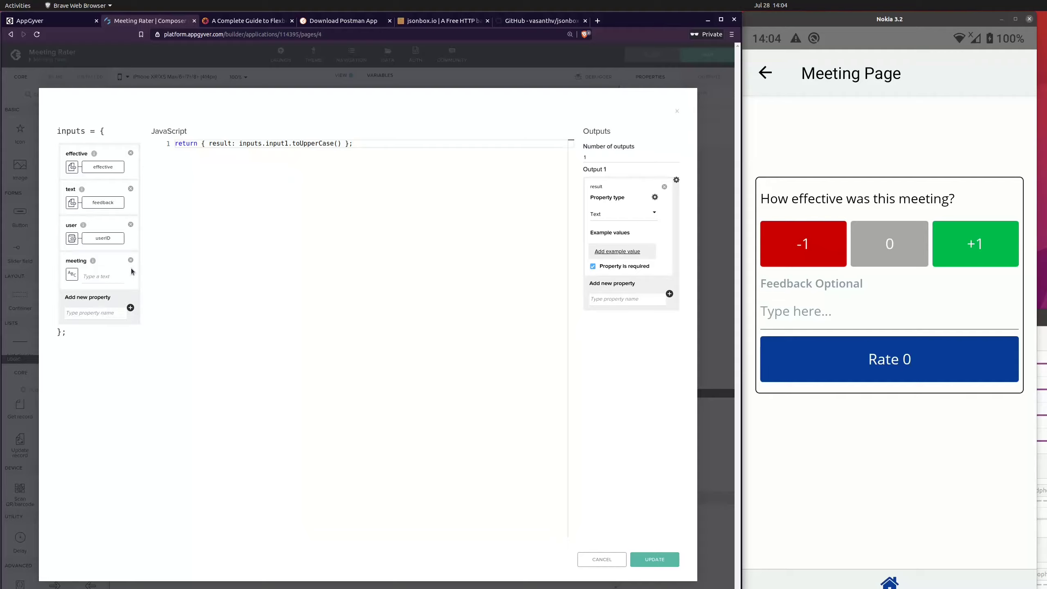
Step: Bind the meeting input to the whole Meetings1 object of the data variable
{"action": "left_click", "coordinate": [74, 275]}
{"action": "left_click", "coordinate": [450, 281]}
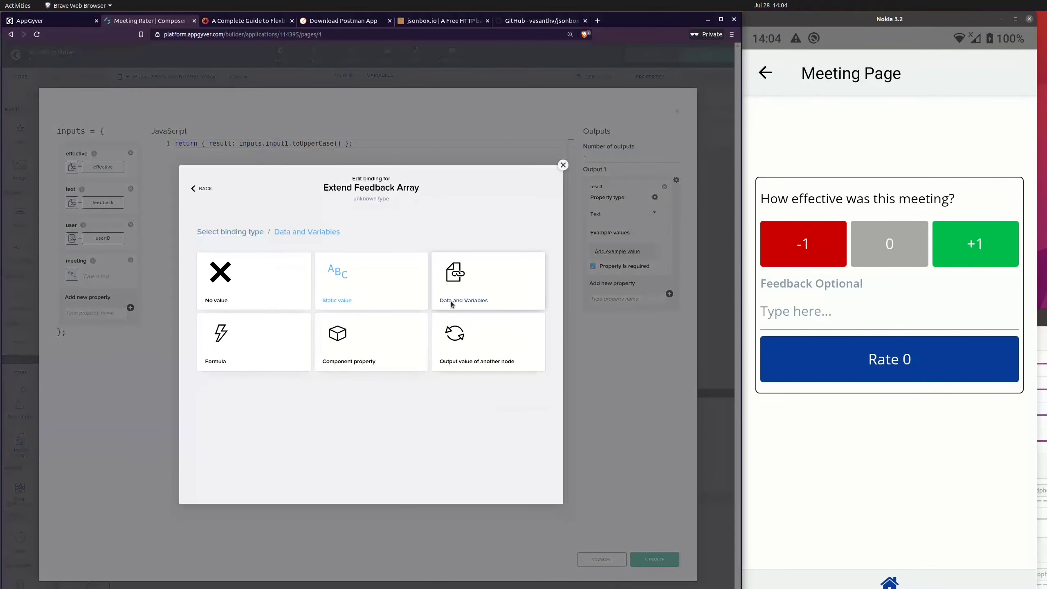
{"action": "left_click", "coordinate": [240, 354]}
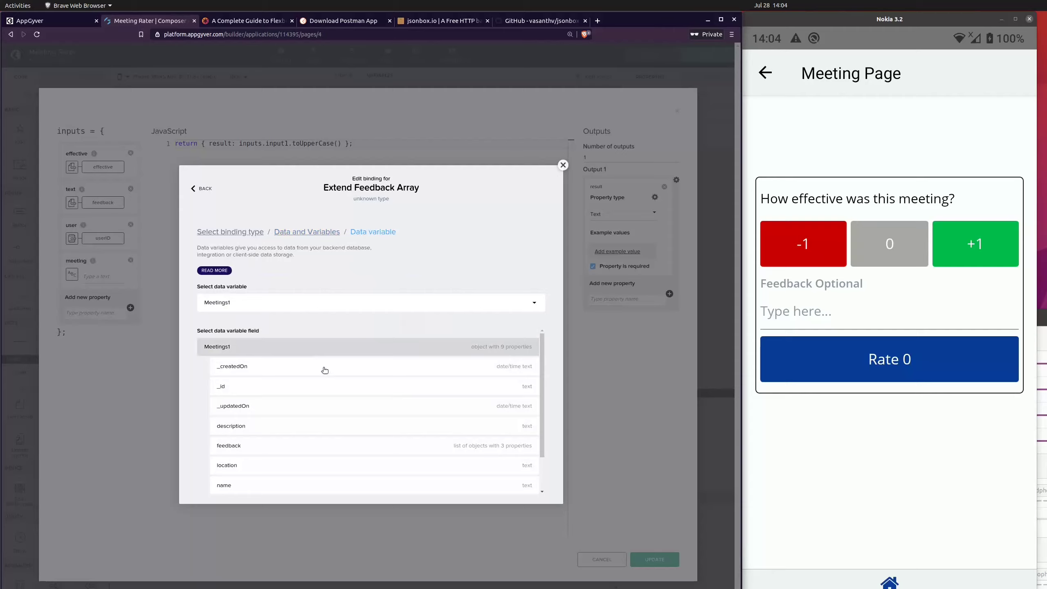
{"action": "scroll", "coordinate": [323, 372], "scroll_direction": "down", "scroll_amount": 2}
{"action": "scroll", "coordinate": [326, 348], "scroll_direction": "up", "scroll_amount": 2}
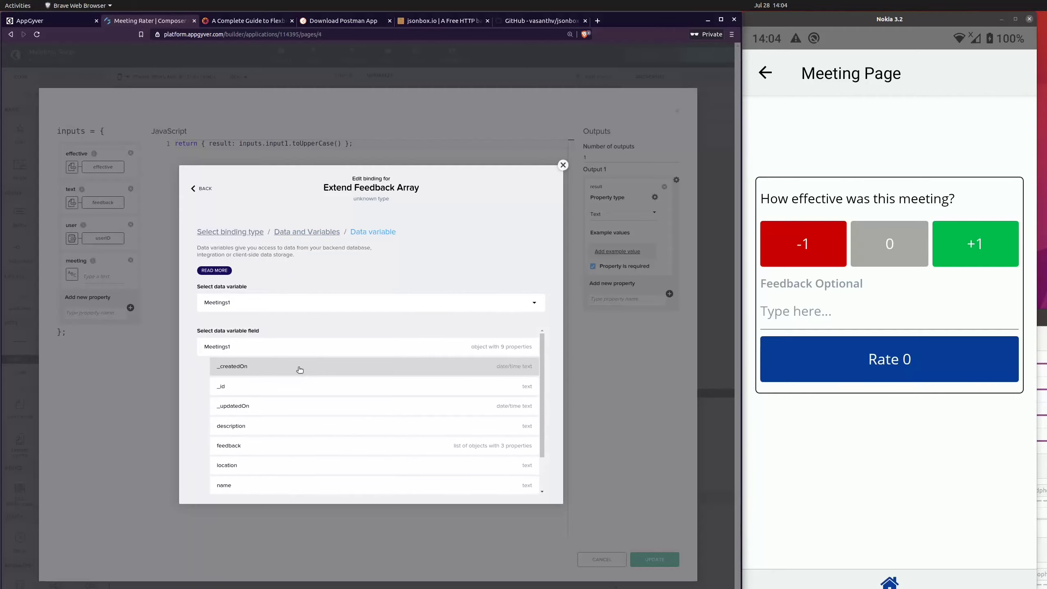
{"action": "left_click", "coordinate": [260, 350]}
{"action": "left_click", "coordinate": [530, 379]}
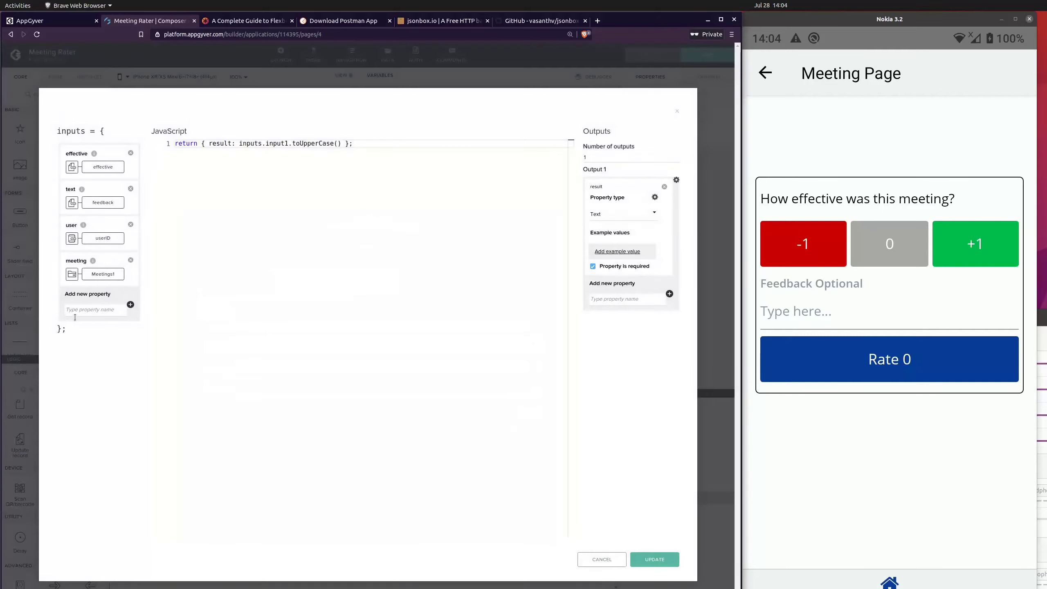
Step: Insert three blank lines above the default return statement in the JavaScript code
{"action": "left_click", "coordinate": [401, 146]}
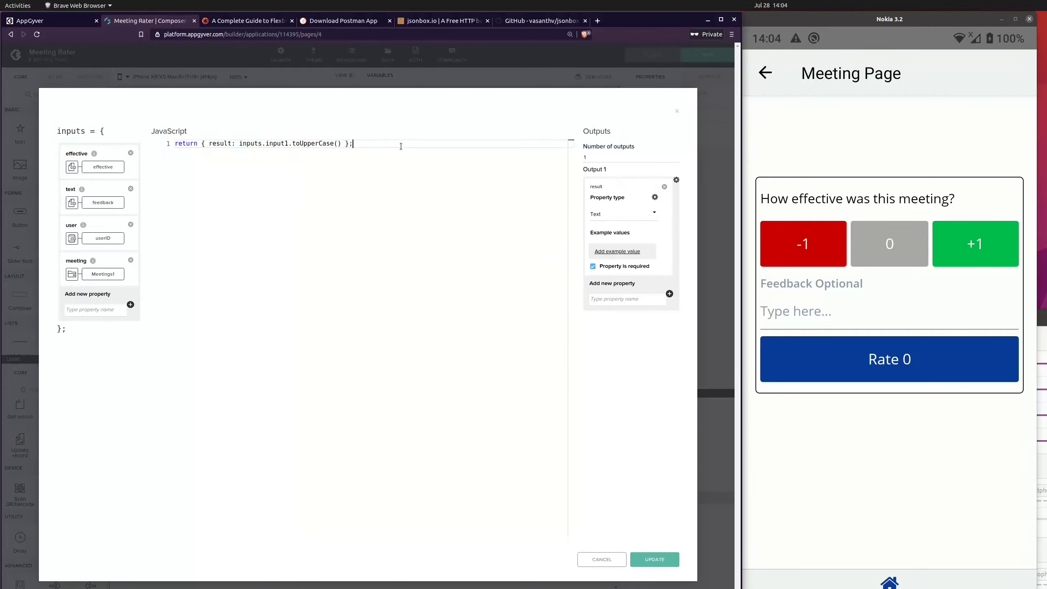
{"action": "key", "text": "Left"}
{"action": "key", "text": "Left"}
{"action": "left_click", "coordinate": [401, 143]}
{"action": "key", "text": "Return"}
{"action": "key", "text": "Return"}
{"action": "key", "text": "Return"}
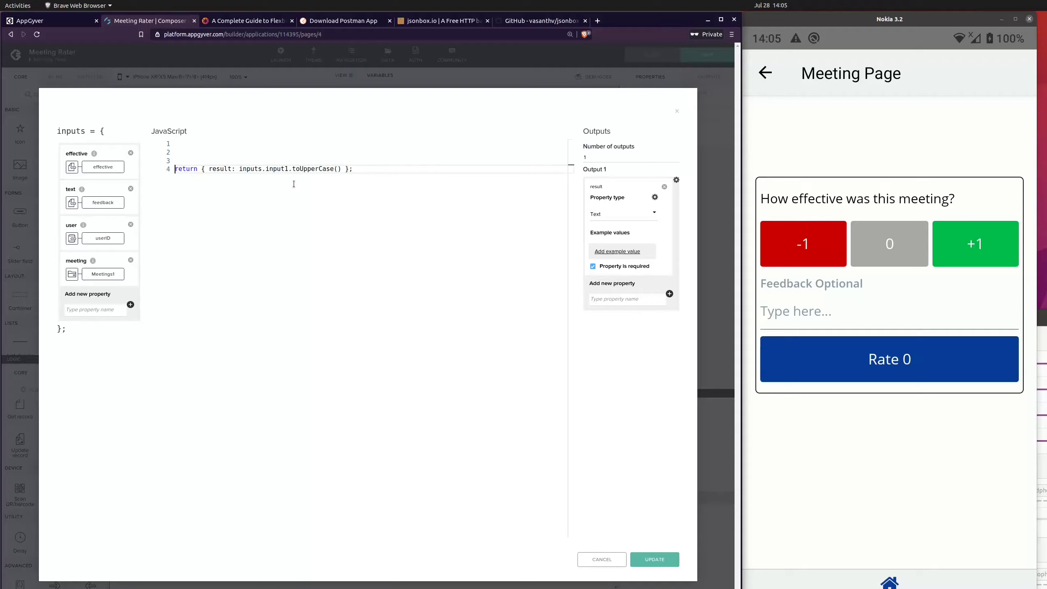
Step: Comment out the default return statement that uppercases input1
{"action": "left_click", "coordinate": [278, 161]}
{"action": "left_click", "coordinate": [277, 153]}
{"action": "key", "text": "Up"}
{"action": "key", "text": "Down"}
{"action": "key", "text": "Down"}
{"action": "key", "text": "Down"}
{"action": "type", "text": "//"}
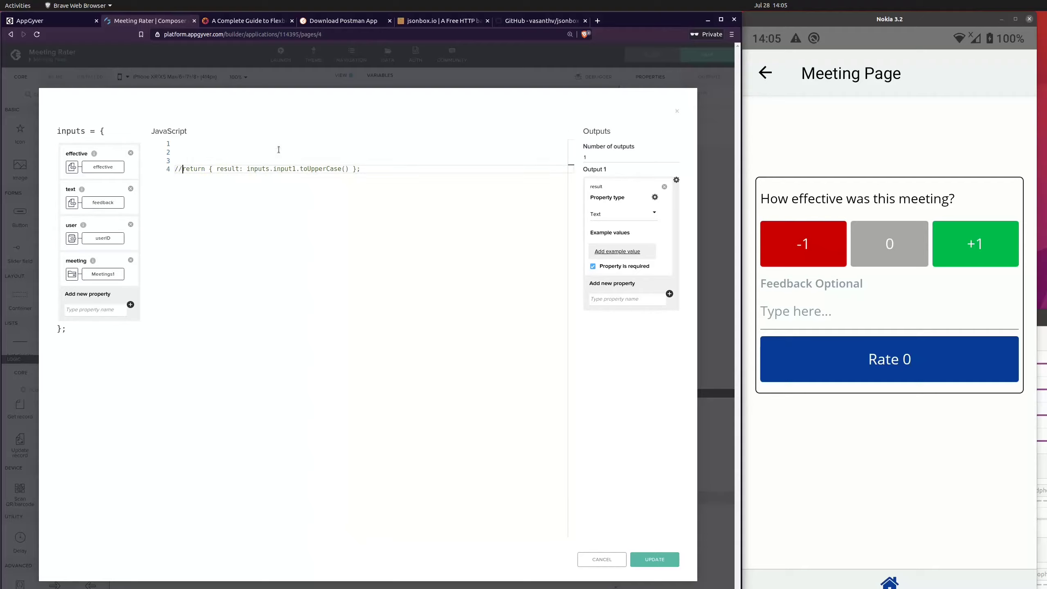
Step: Write a new return statement with an empty object, return {}, on line 2 above the commented-out code
{"action": "key", "text": "Up"}
{"action": "key", "text": "Up"}
{"action": "key", "text": "Up"}
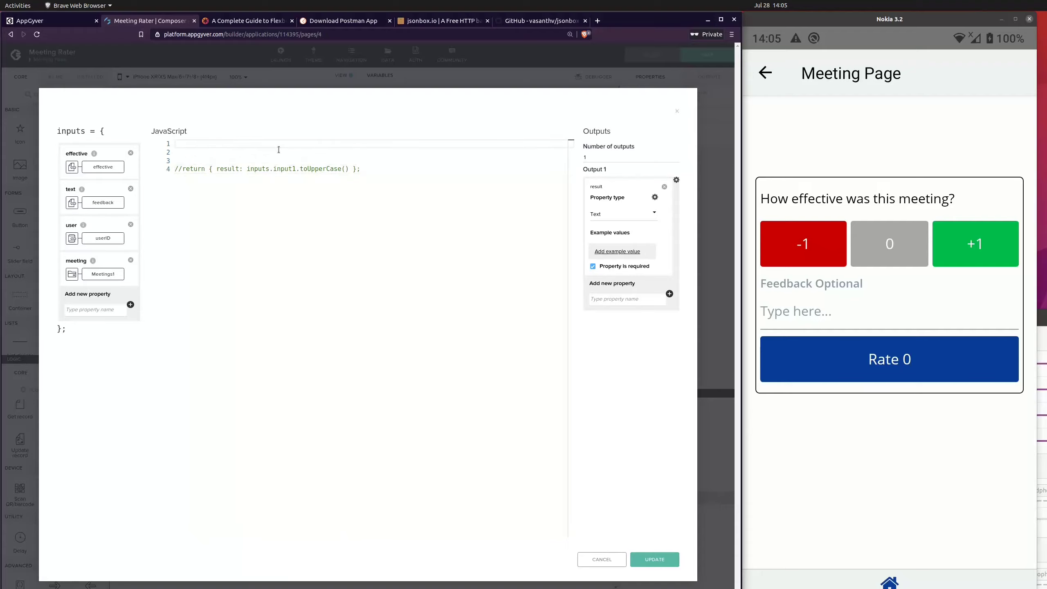
{"action": "key", "text": "Return"}
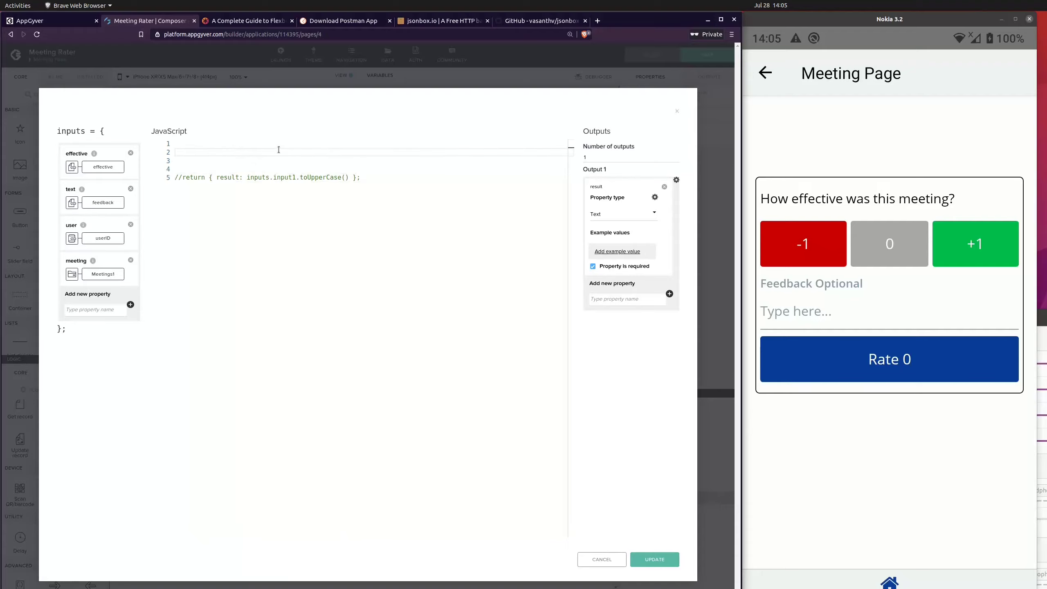
{"action": "type", "text": "return"}
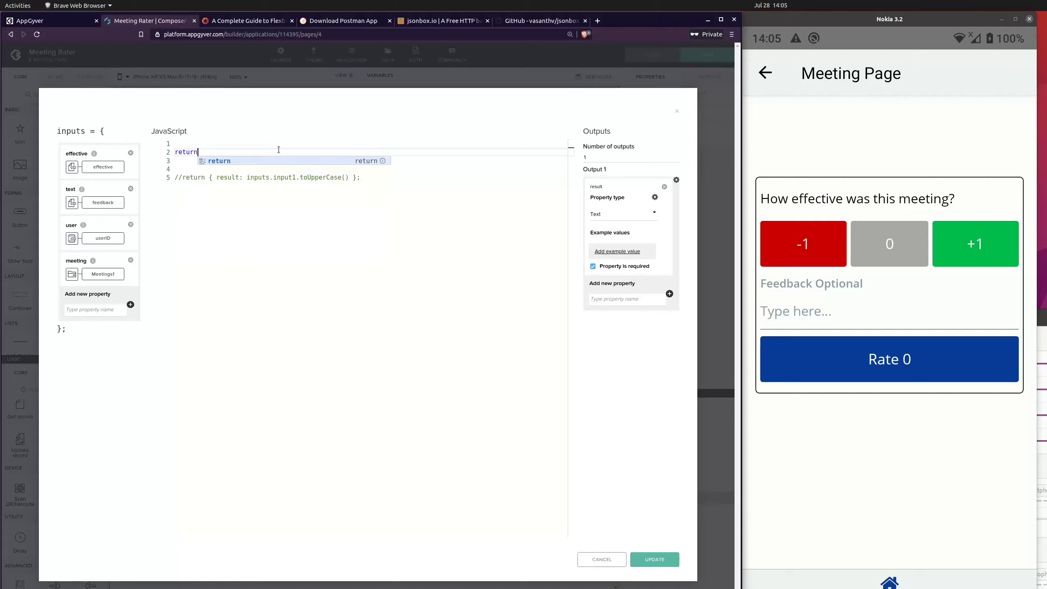
{"action": "key", "text": "Escape"}
{"action": "key", "text": "Return"}
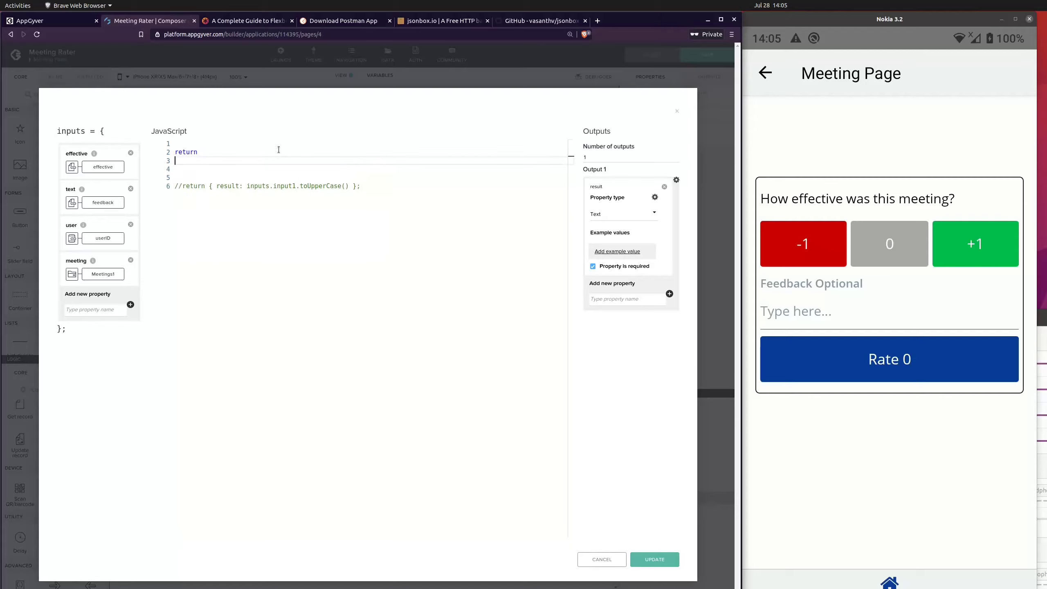
{"action": "type", "text": "{}"}
{"action": "left_click", "coordinate": [269, 152]}
{"action": "key", "text": "Right"}
{"action": "key", "text": "BackSpace"}
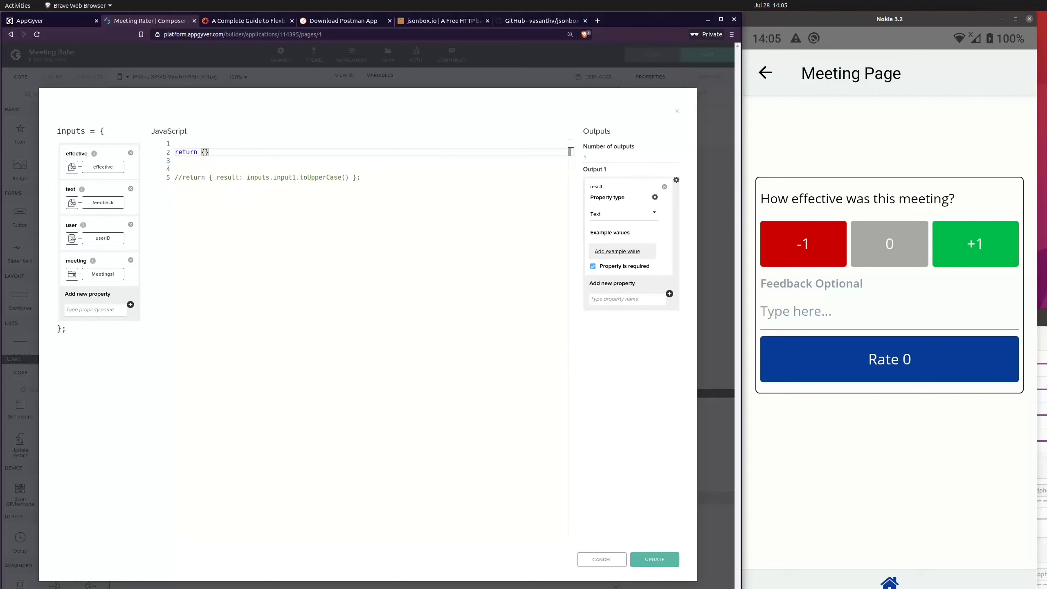
Step: Copy the whole Scrum 02 meeting object from the response in Postman and paste it below return {} in the browser's JavaScript editor
{"action": "key", "text": "alt+Tab"}
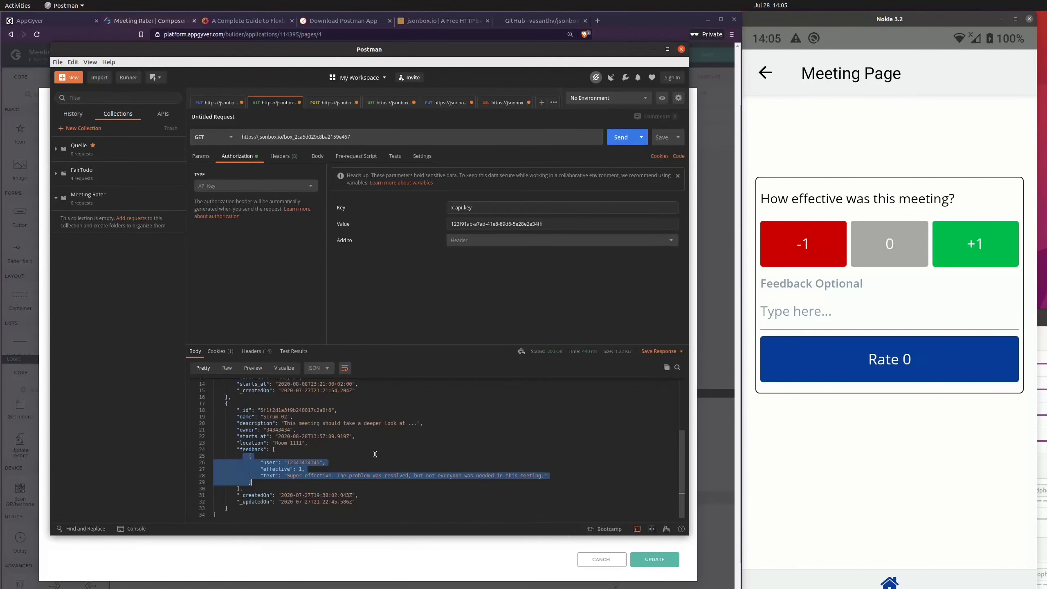
{"action": "left_click_drag", "start_coordinate": [229, 507], "coordinate": [213, 404]}
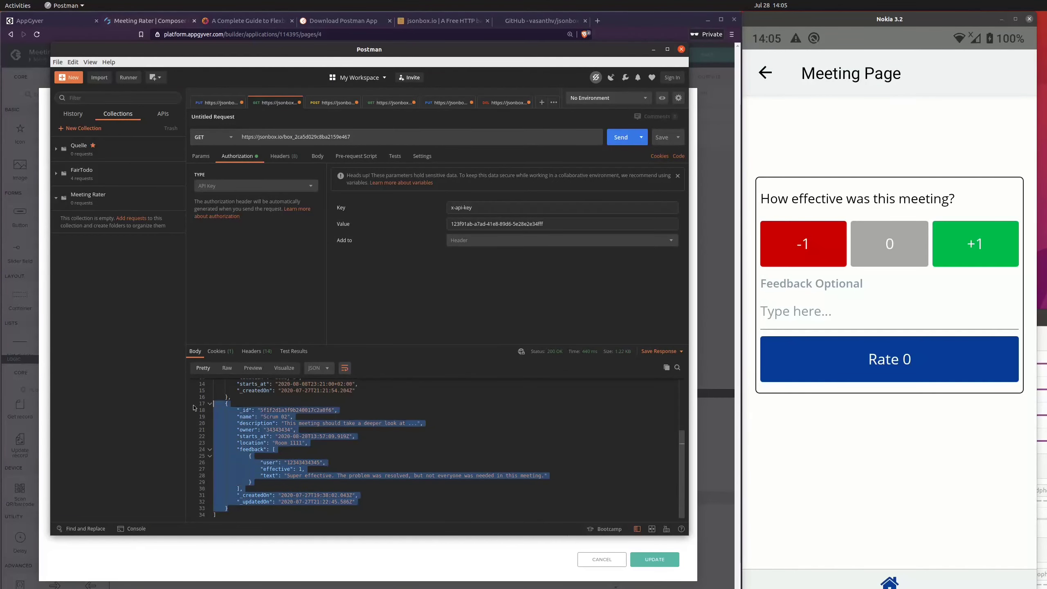
{"action": "right_click", "coordinate": [253, 423]}
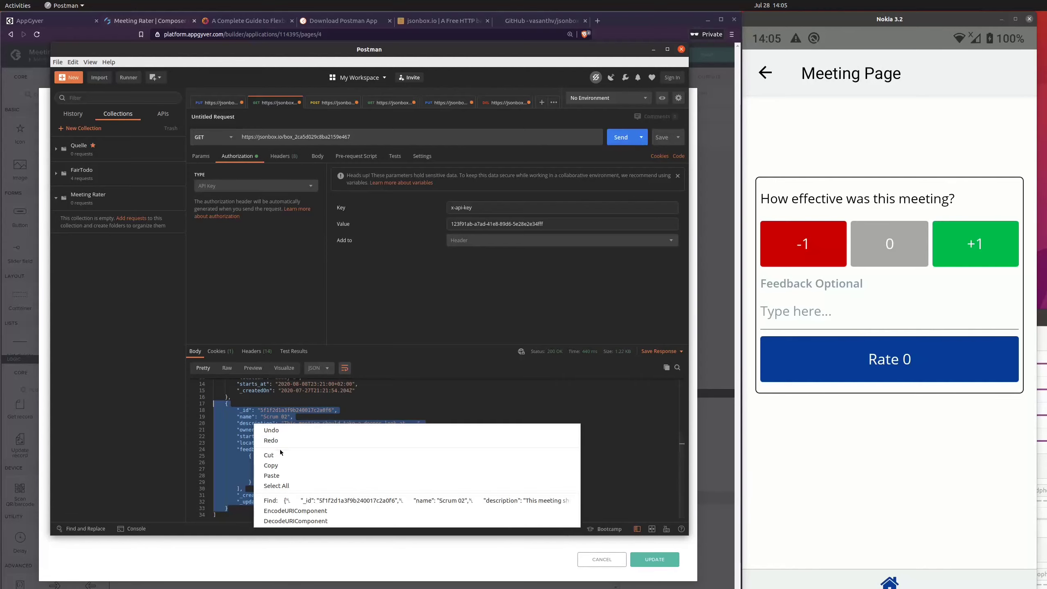
{"action": "left_click", "coordinate": [287, 463]}
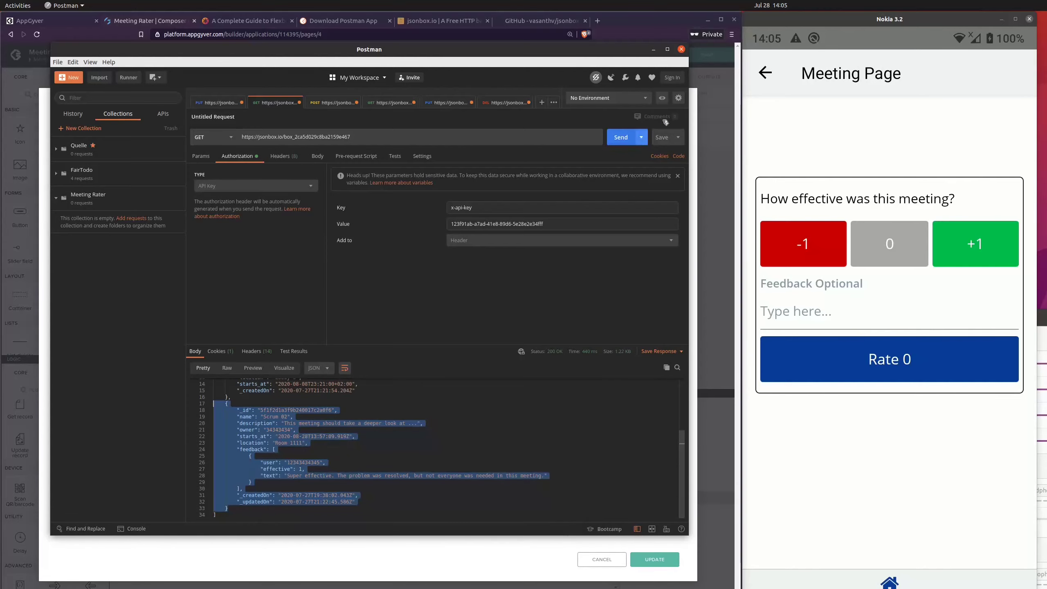
{"action": "left_click", "coordinate": [653, 49]}
{"action": "left_click", "coordinate": [254, 158]}
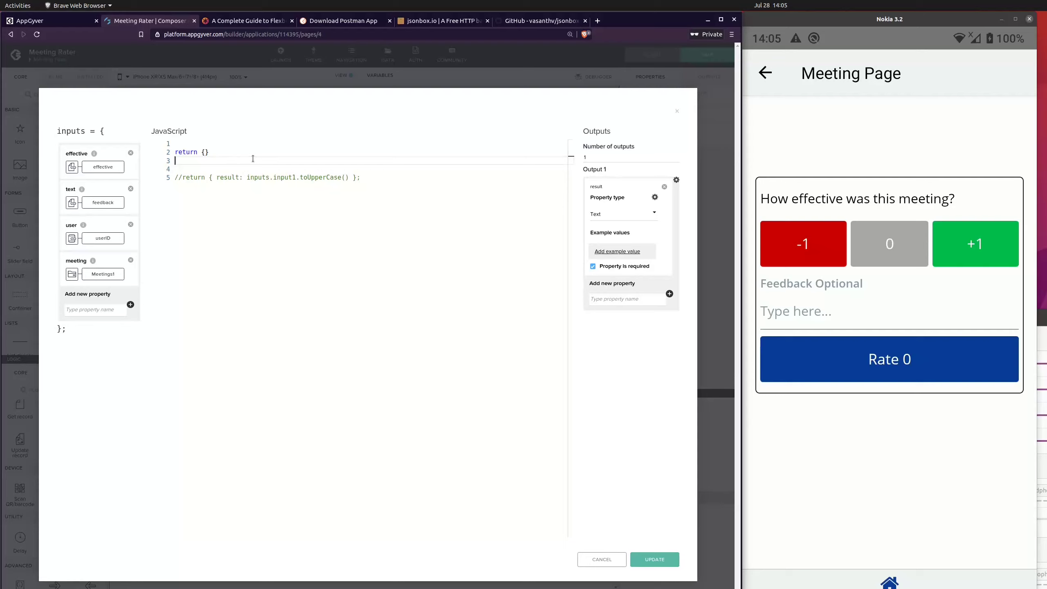
{"action": "key", "text": "Return"}
{"action": "key", "text": "ctrl+v"}
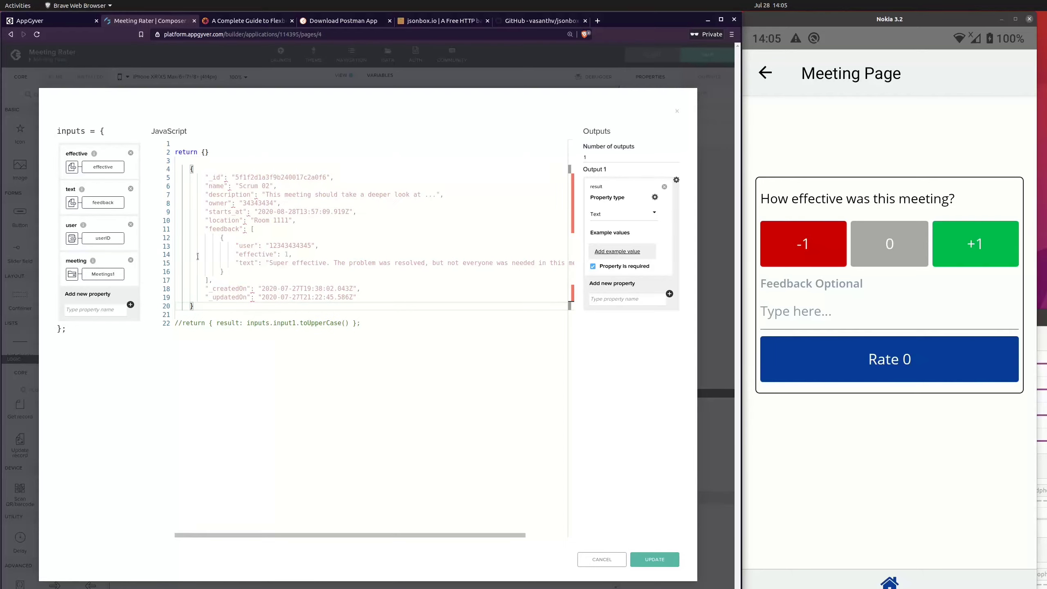
Step: Examine the pasted meeting object's fields and the structure of its feedback array
{"action": "left_click", "coordinate": [247, 245]}
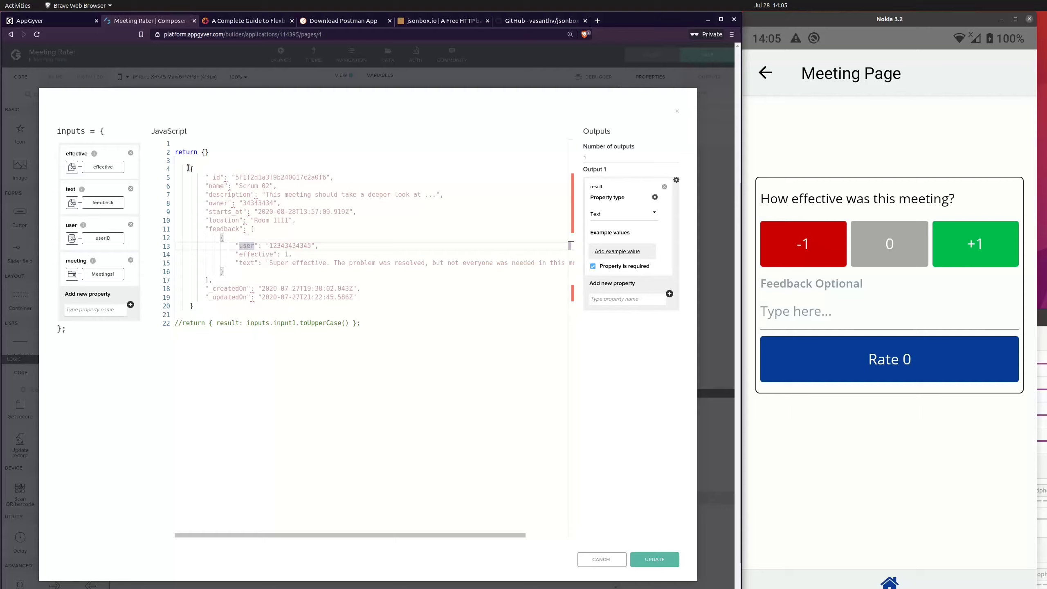
{"action": "left_click_drag", "start_coordinate": [202, 171], "coordinate": [334, 178]}
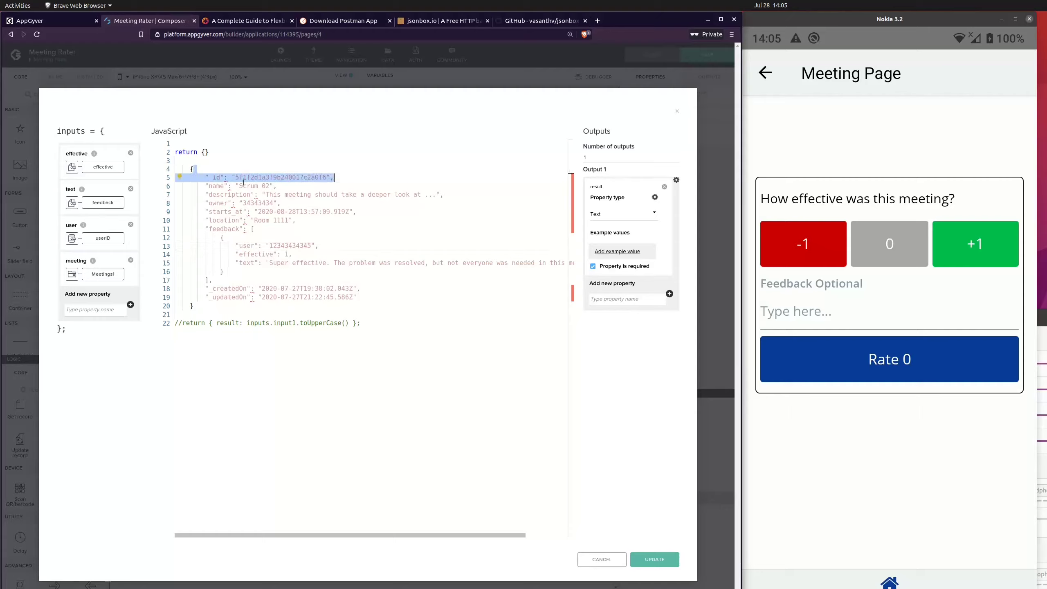
{"action": "left_click_drag", "start_coordinate": [203, 184], "coordinate": [334, 297]}
{"action": "left_click", "coordinate": [356, 307]}
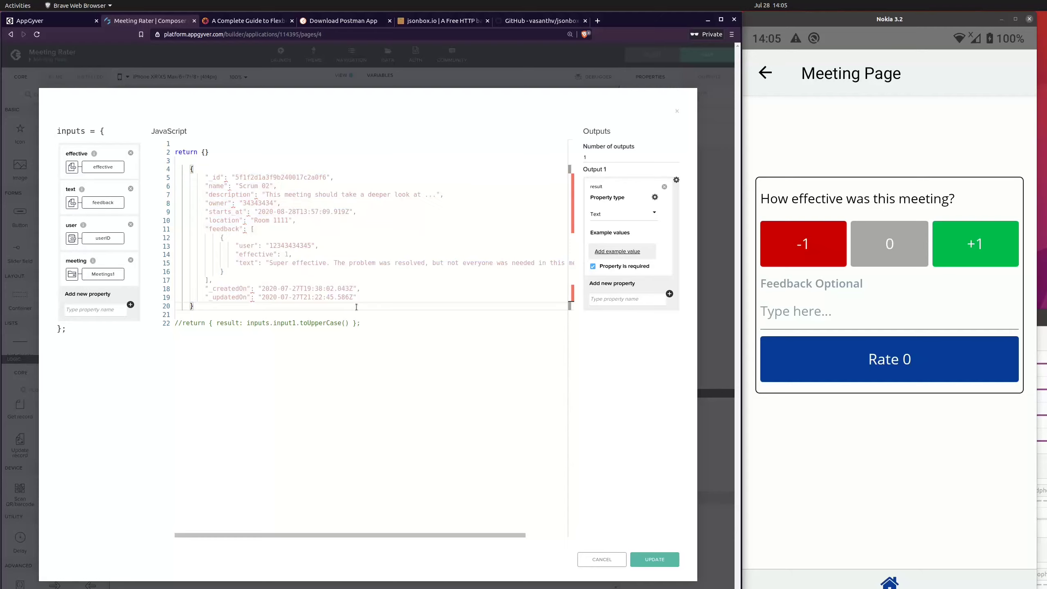
{"action": "mouse_move", "coordinate": [256, 179]}
{"action": "left_click_drag", "start_coordinate": [250, 230], "coordinate": [208, 281]}
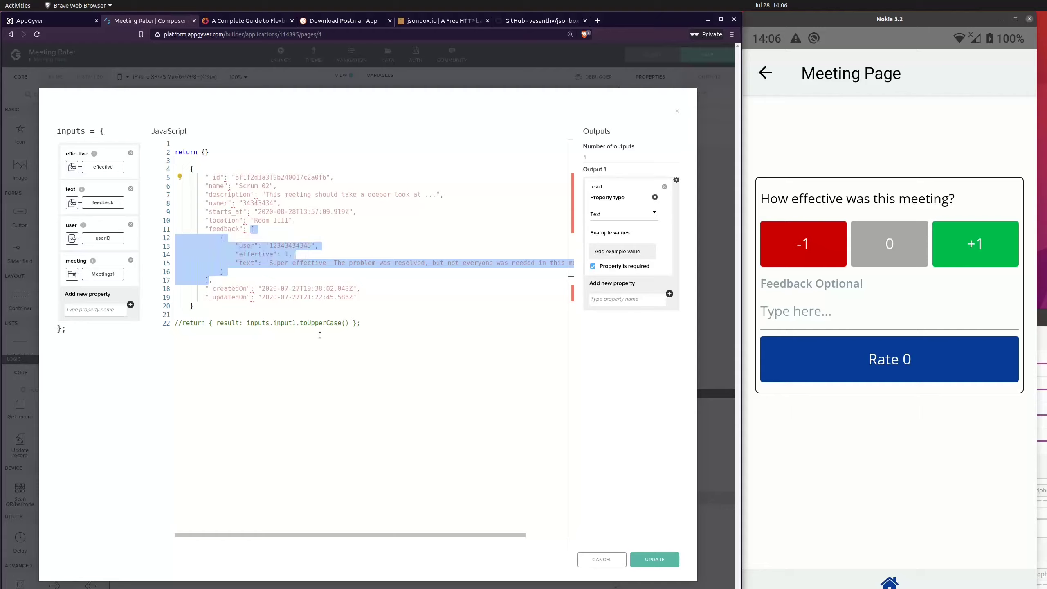
{"action": "left_click", "coordinate": [274, 240]}
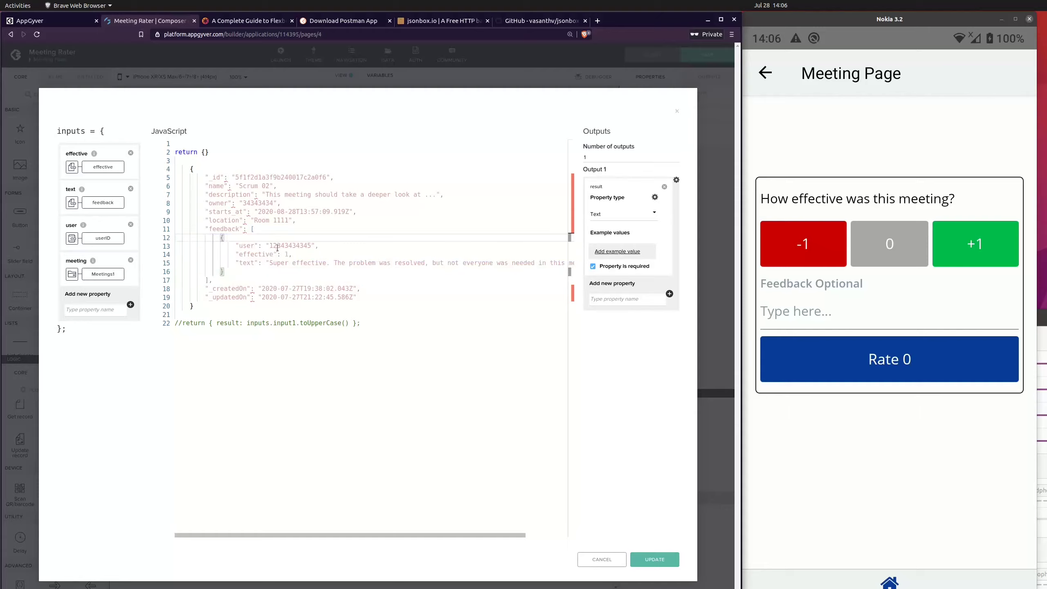
Step: Replace the empty braces after return with the pasted meeting object, its opening brace on the same line as return
{"action": "left_click", "coordinate": [227, 156]}
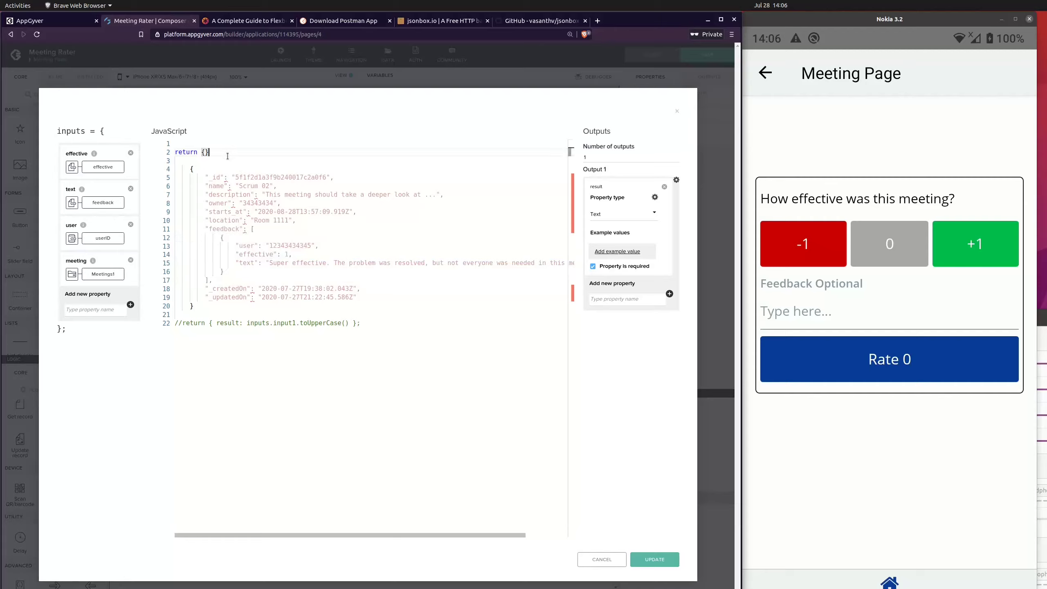
{"action": "key", "text": "BackSpace"}
{"action": "key", "text": "BackSpace"}
{"action": "key", "text": "Delete"}
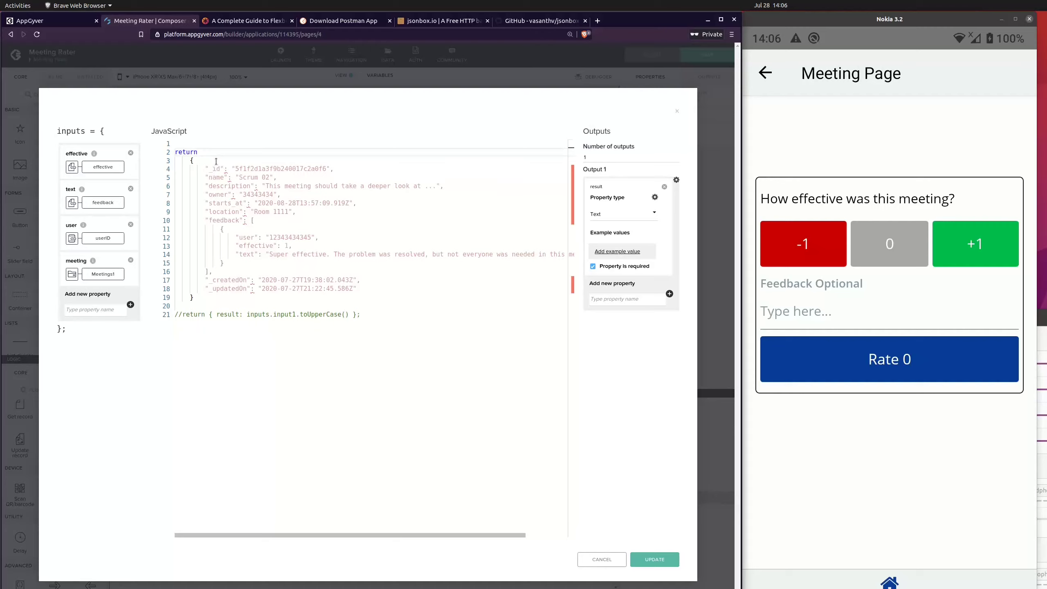
{"action": "key", "text": "Delete"}
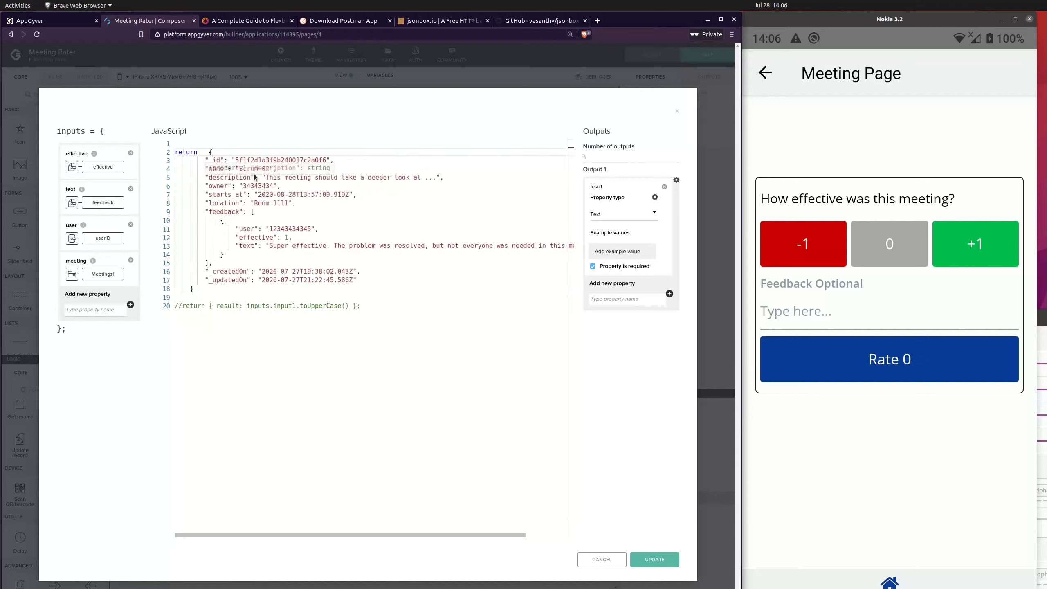
{"action": "key", "text": "Delete"}
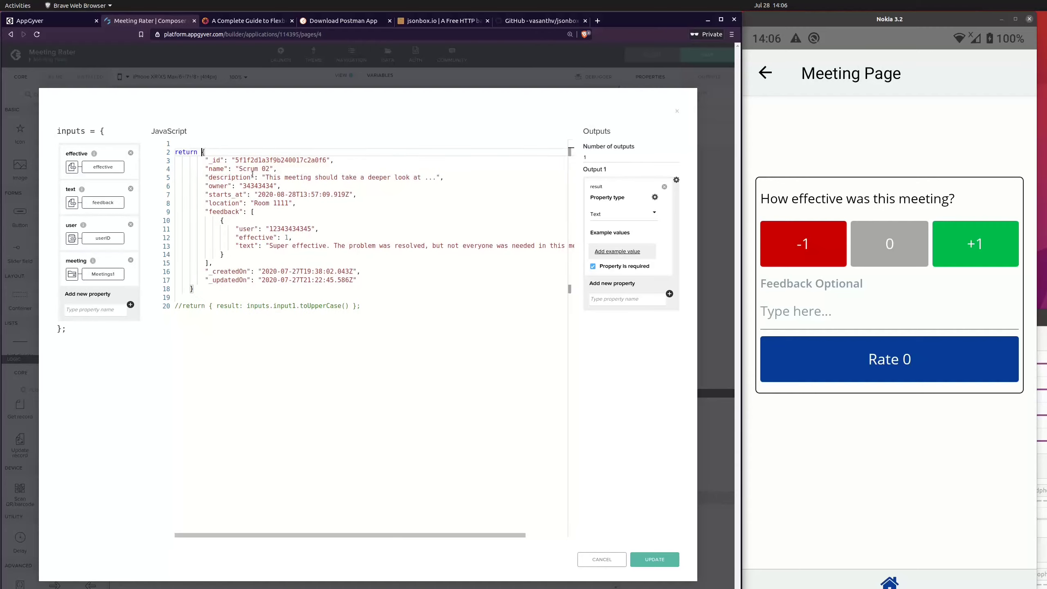
{"action": "left_click", "coordinate": [239, 293]}
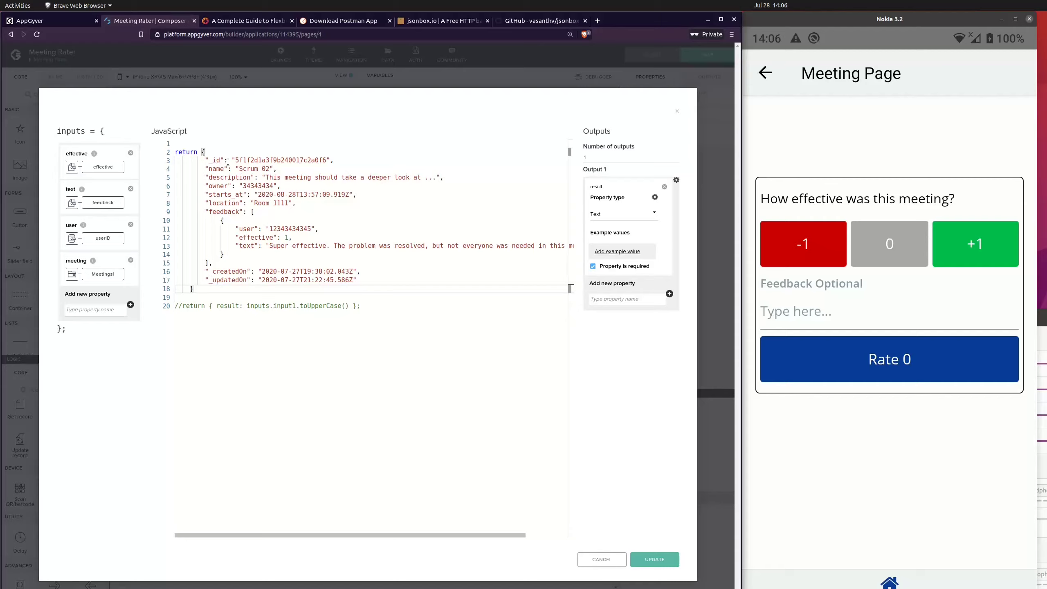
Step: Delete the _id, _createdOn and _updatedOn fields from the returned object, along with the trailing comma after the feedback array
{"action": "left_click_drag", "start_coordinate": [335, 161], "coordinate": [139, 161]}
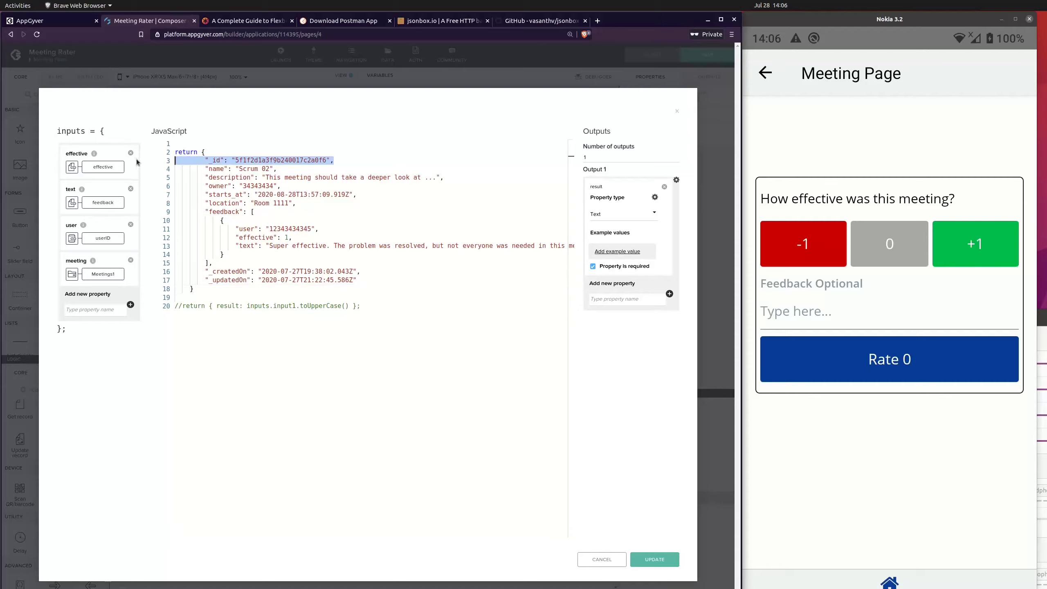
{"action": "key", "text": "BackSpace"}
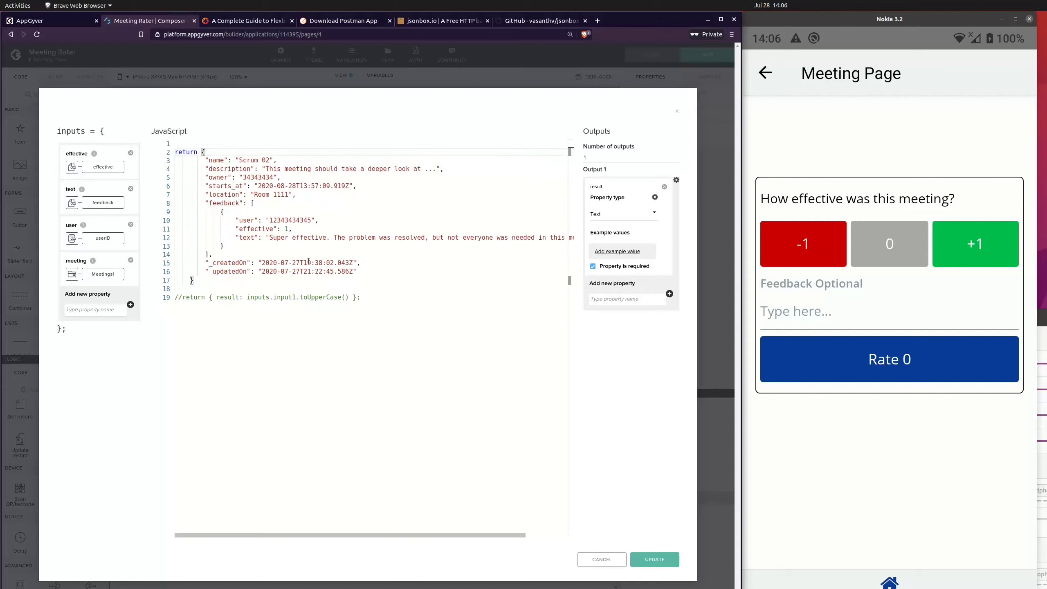
{"action": "left_click_drag", "start_coordinate": [357, 271], "coordinate": [92, 262]}
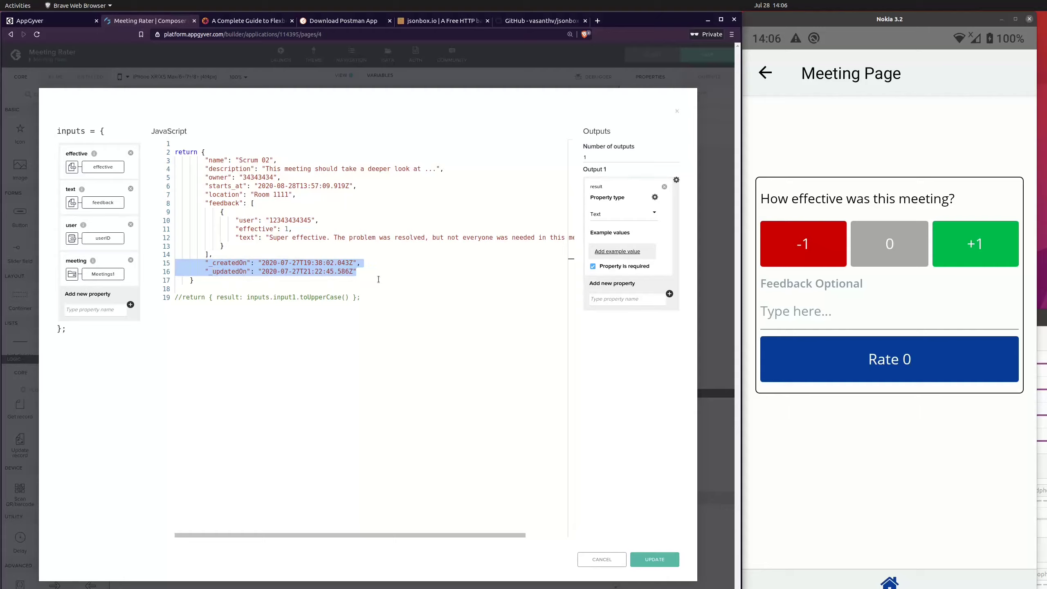
{"action": "key", "text": "BackSpace"}
{"action": "key", "text": "BackSpace"}
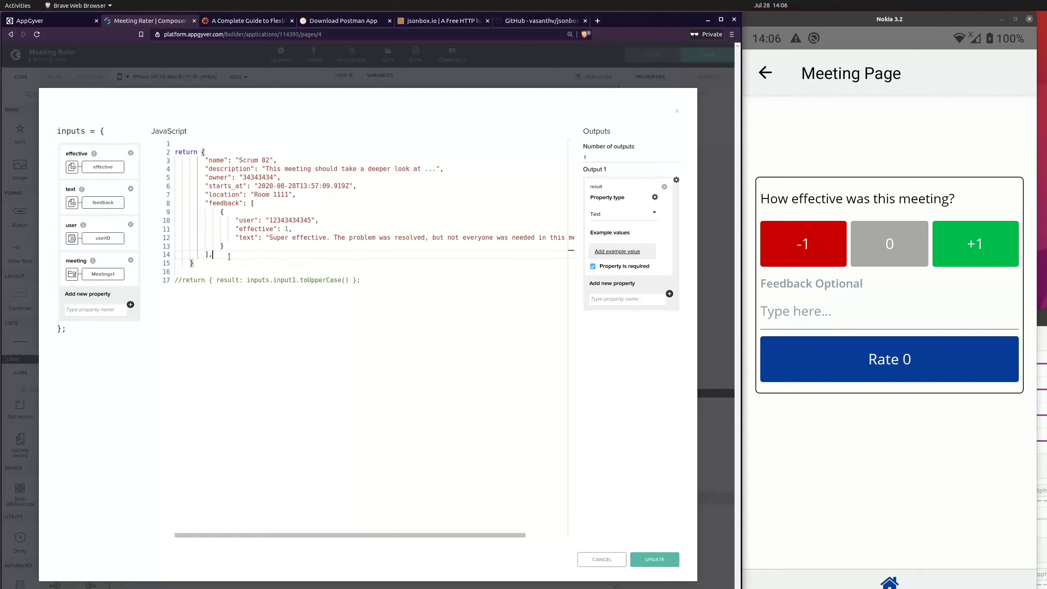
{"action": "key", "text": "BackSpace"}
Step: Replace the hard-coded name value in the returned object with input.meeting.name
{"action": "left_click_drag", "start_coordinate": [236, 160], "coordinate": [274, 160]}
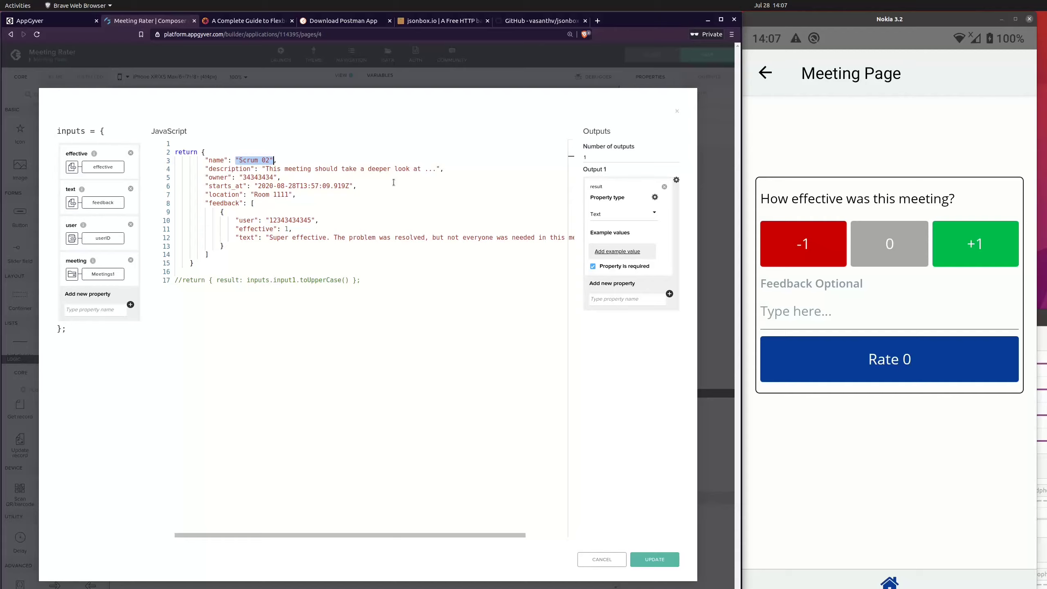
{"action": "type", "text": "inpu"}
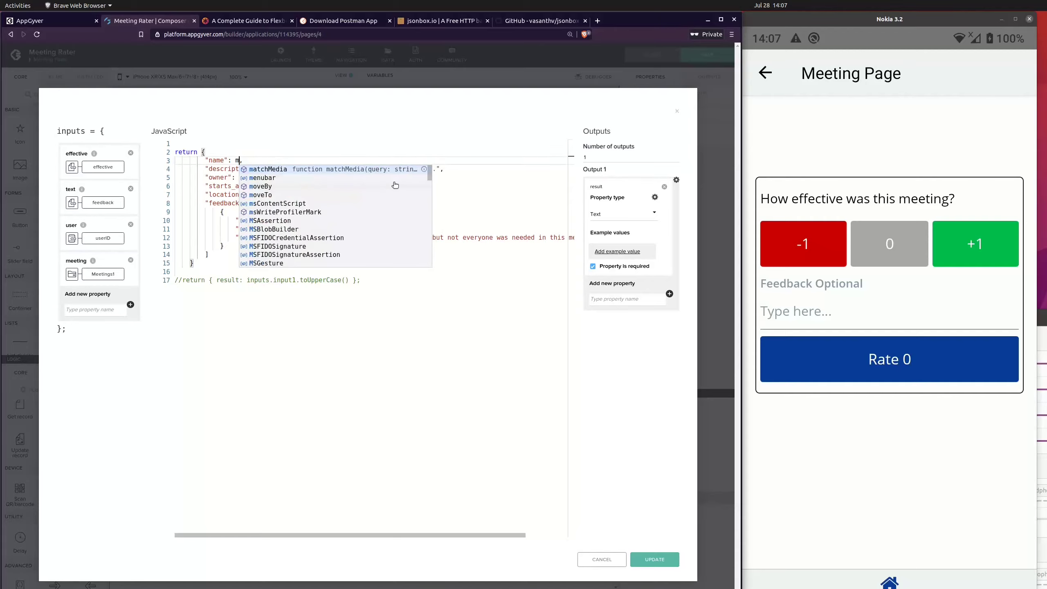
{"action": "type", "text": "t"}
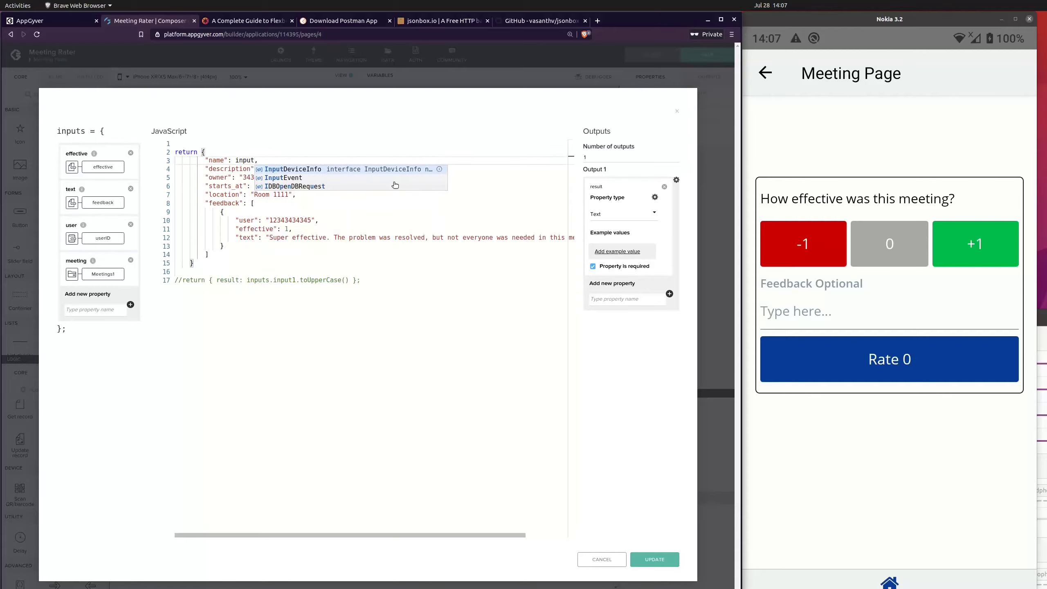
{"action": "type", "text": "."}
{"action": "type", "text": "Meeting"}
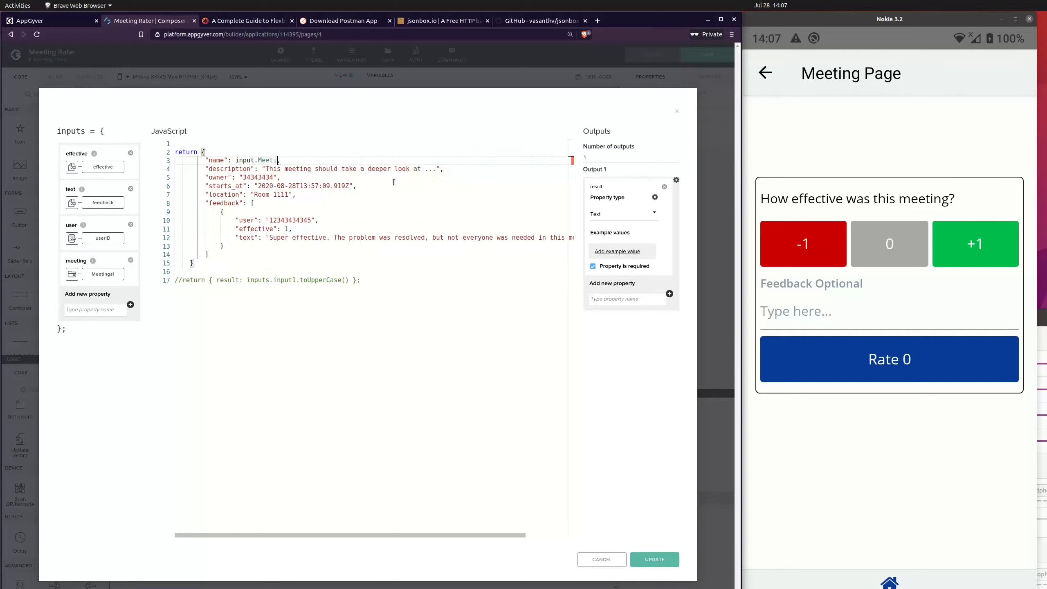
{"action": "key", "text": "BackSpace"}
{"action": "key", "text": "BackSpace"}
{"action": "key", "text": "BackSpace"}
{"action": "key", "text": "BackSpace"}
{"action": "key", "text": "BackSpace"}
{"action": "key", "text": "BackSpace"}
{"action": "key", "text": "BackSpace"}
{"action": "type", "text": "meeting.name"}
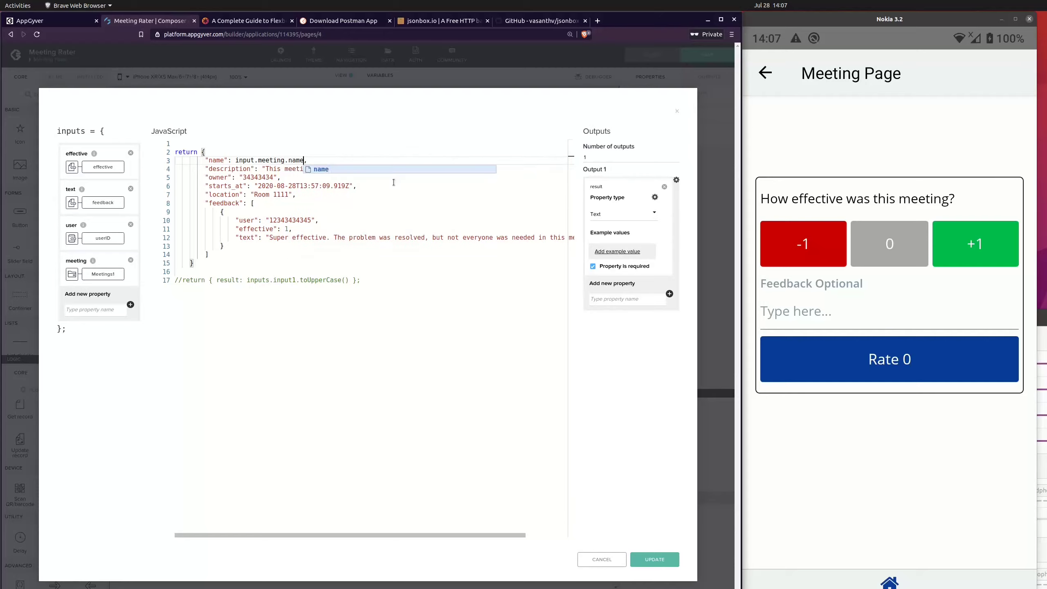
{"action": "left_click", "coordinate": [394, 201]}
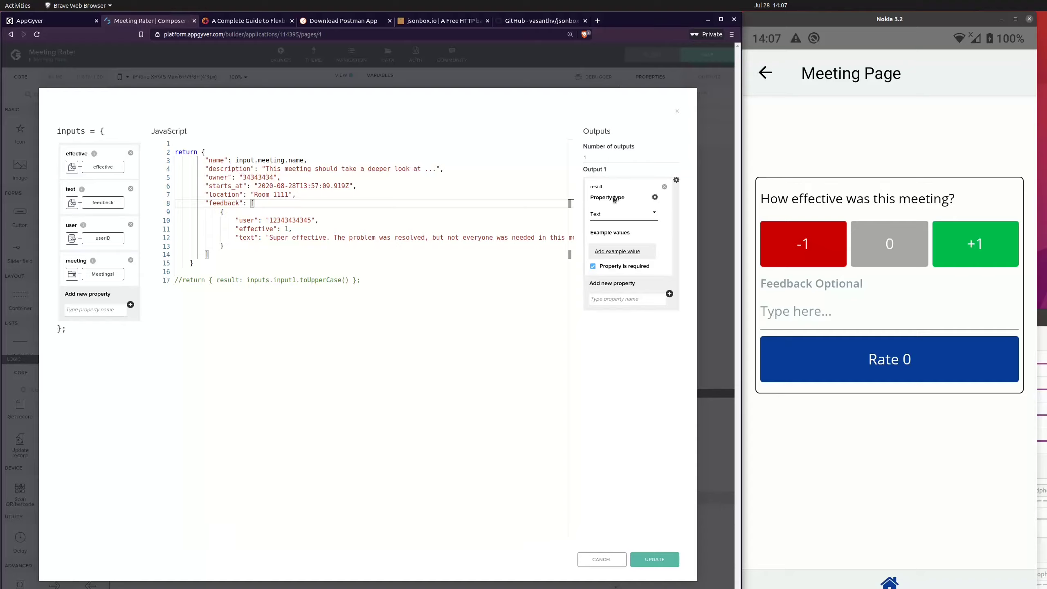
Step: Remove the result property from Output 1 and apply the changes to the JavaScript function
{"action": "left_click", "coordinate": [664, 187]}
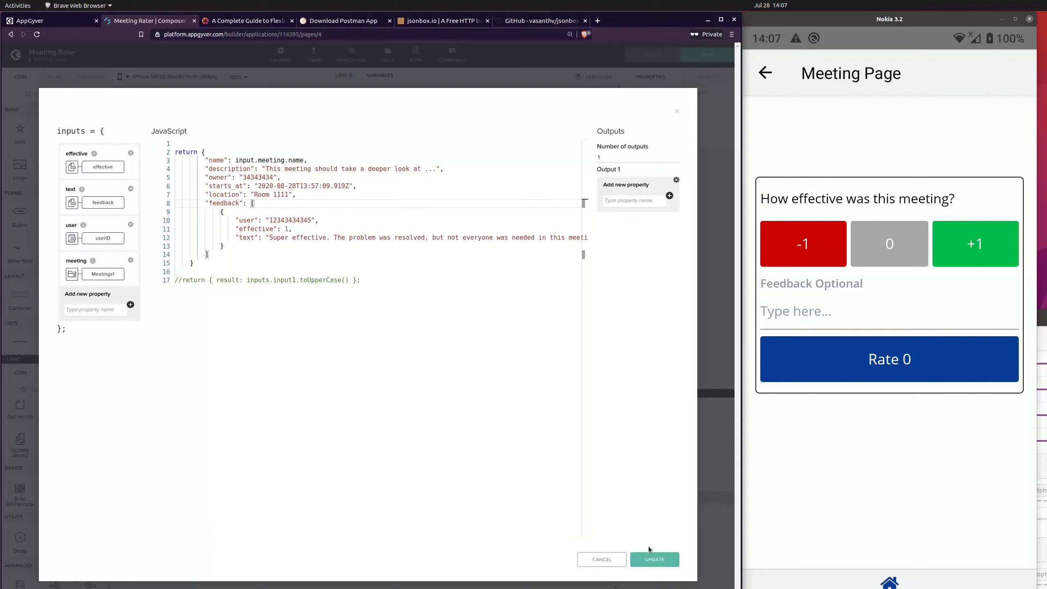
{"action": "left_click", "coordinate": [655, 561]}
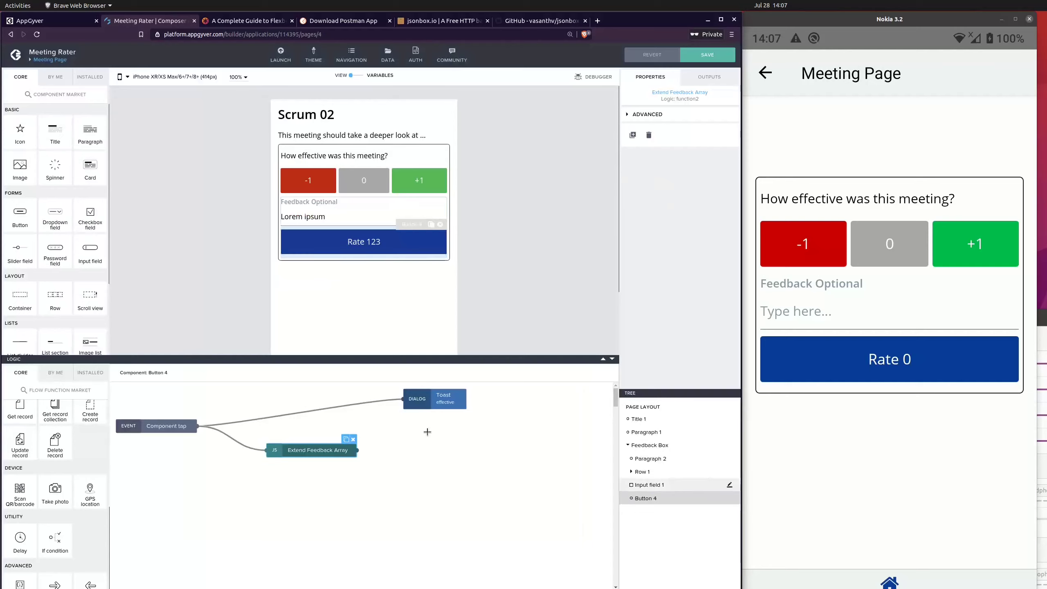
Step: Add an Alert dialog node to the Rate button's logic and connect the Extend Feedback Array output to it
{"action": "left_click_drag", "start_coordinate": [323, 454], "coordinate": [325, 472]}
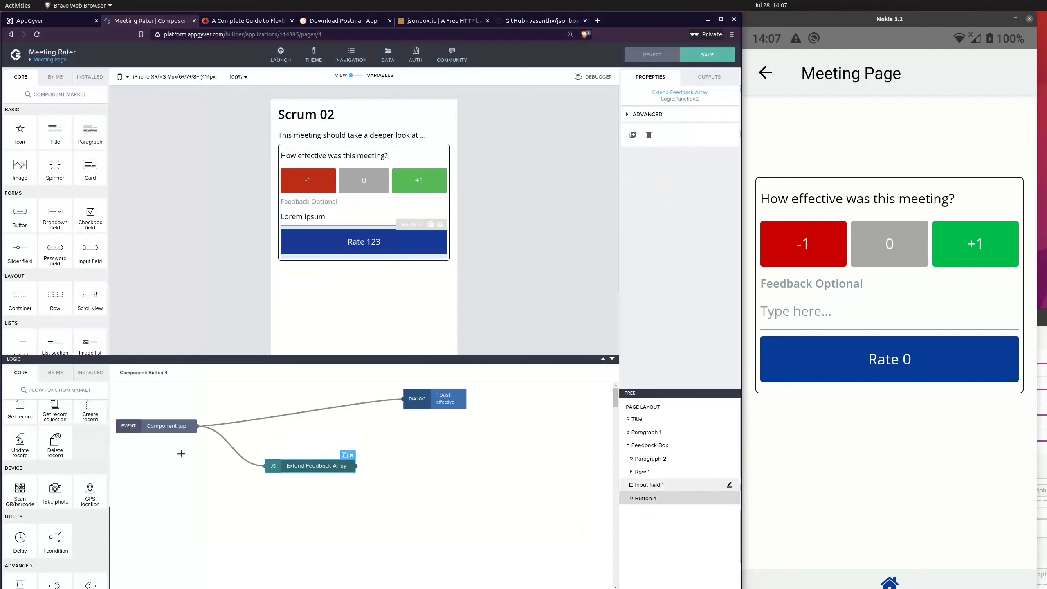
{"action": "scroll", "coordinate": [66, 517], "scroll_direction": "up", "scroll_amount": 4}
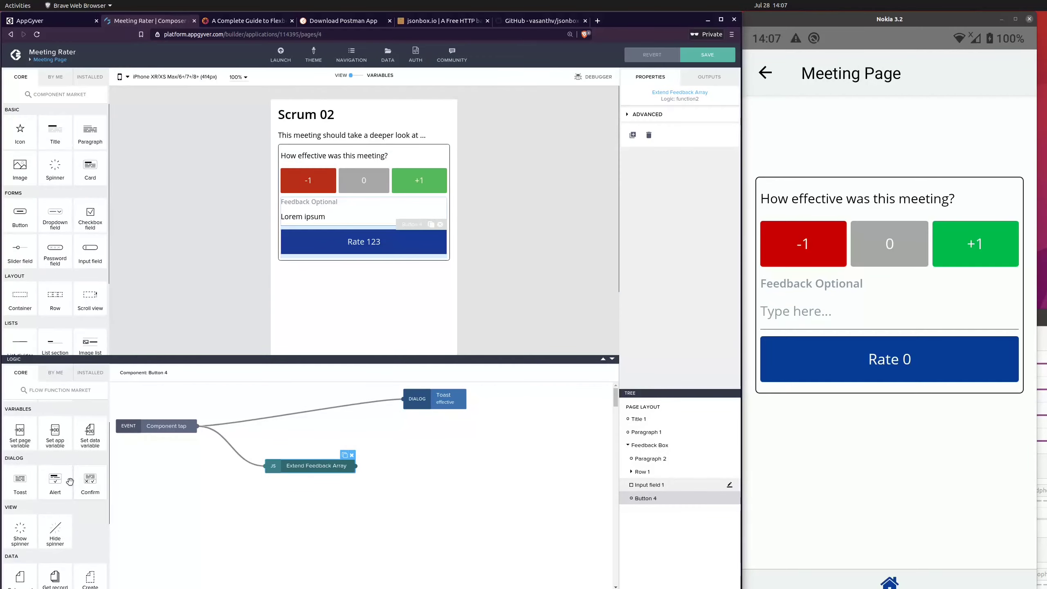
{"action": "scroll", "coordinate": [68, 483], "scroll_direction": "up", "scroll_amount": 2}
{"action": "left_click", "coordinate": [370, 499]}
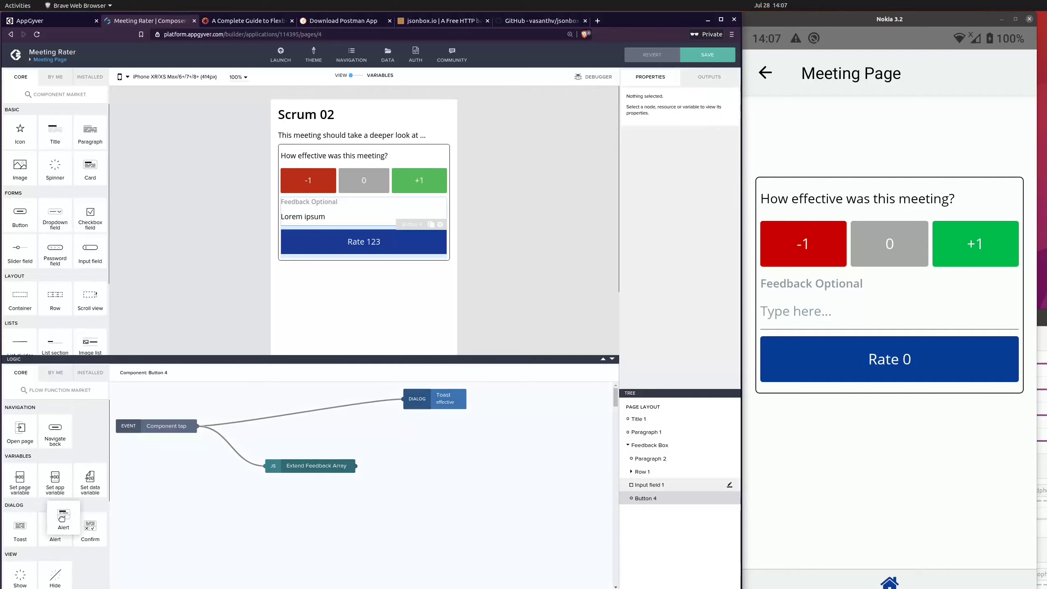
{"action": "mouse_move", "coordinate": [54, 529]}
{"action": "left_mouse_down"}
{"action": "mouse_move", "coordinate": [227, 532]}
{"action": "mouse_move", "coordinate": [448, 495]}
{"action": "mouse_move", "coordinate": [450, 478]}
{"action": "left_mouse_up"}
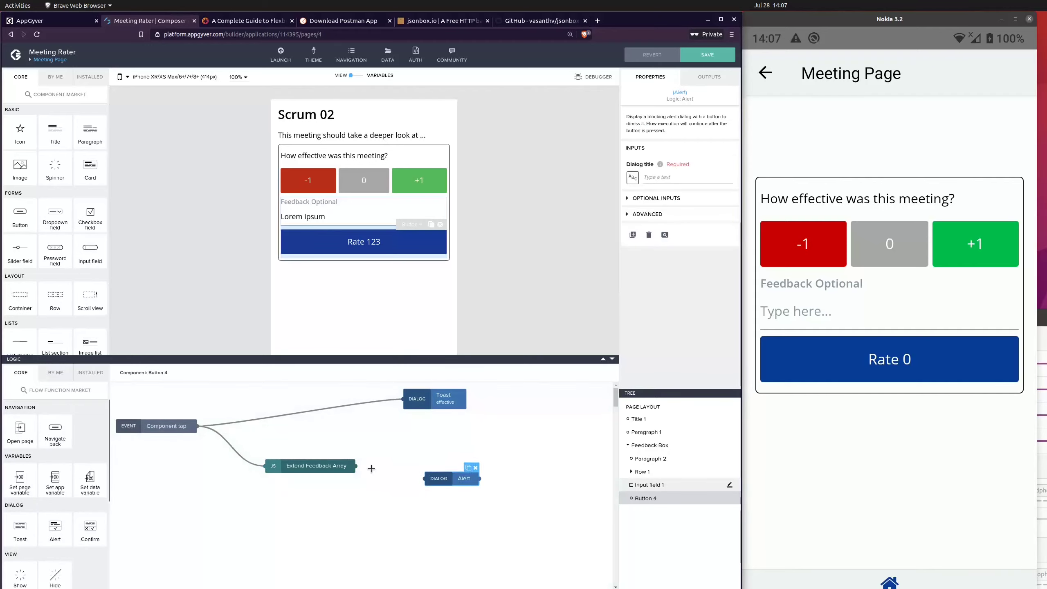
{"action": "left_click_drag", "start_coordinate": [356, 465], "coordinate": [424, 479]}
{"action": "left_click", "coordinate": [633, 177]}
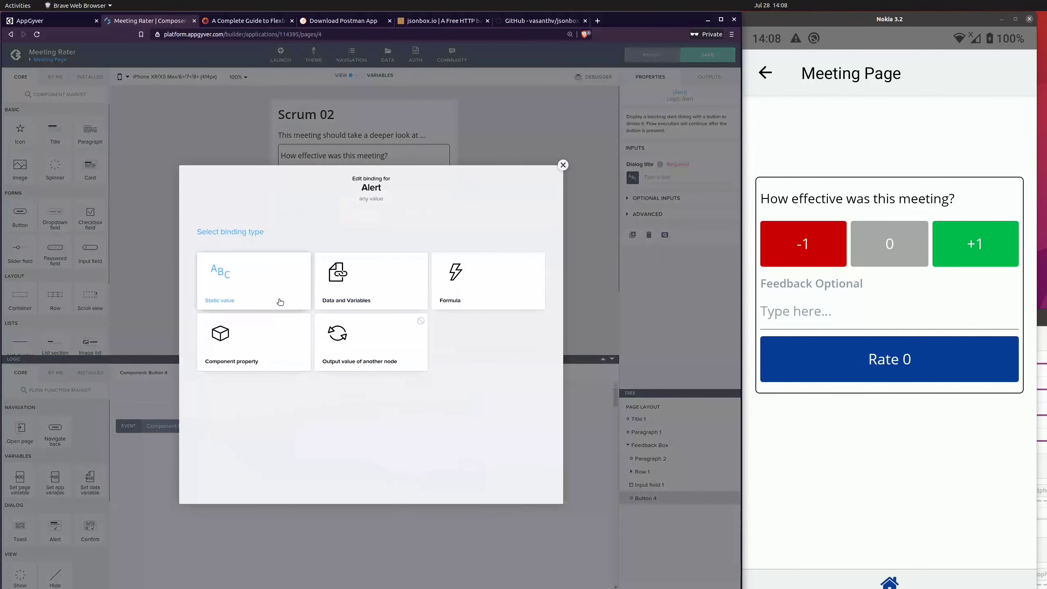
{"action": "left_click", "coordinate": [370, 351]}
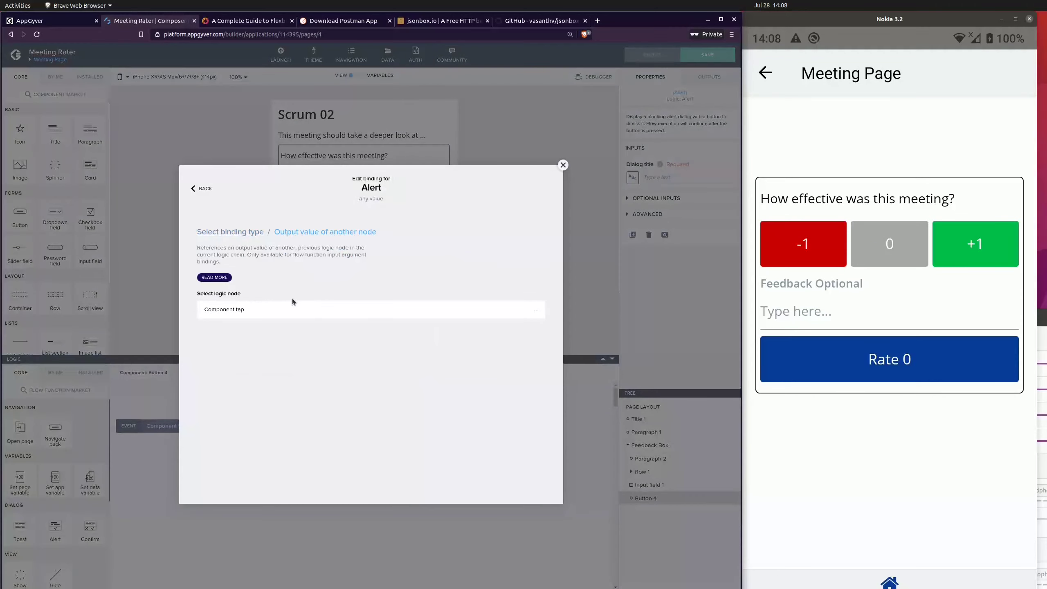
{"action": "left_click", "coordinate": [206, 191]}
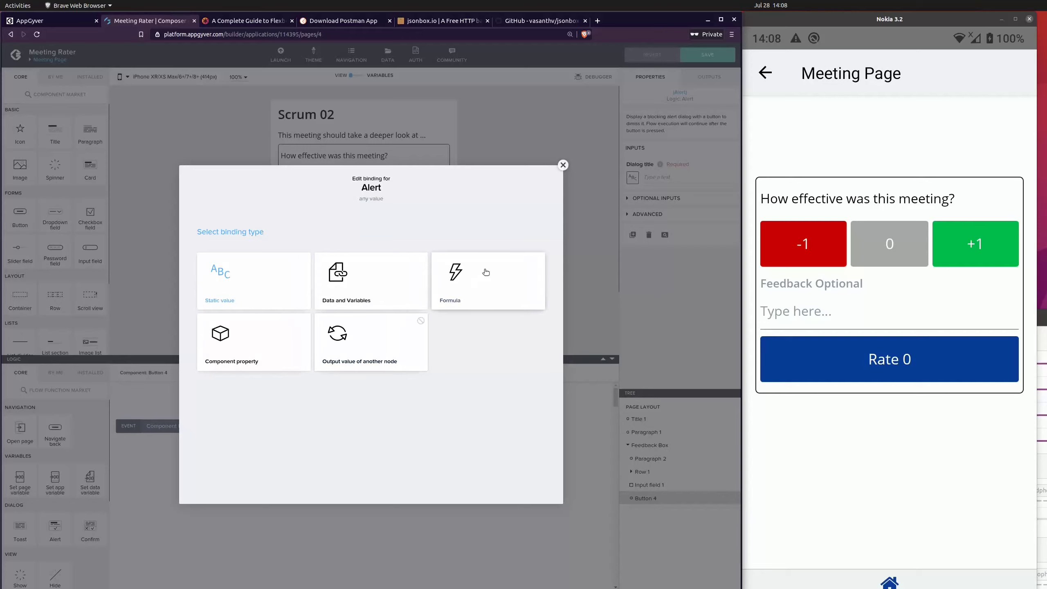
{"action": "left_click", "coordinate": [465, 270]}
{"action": "left_click", "coordinate": [215, 301]}
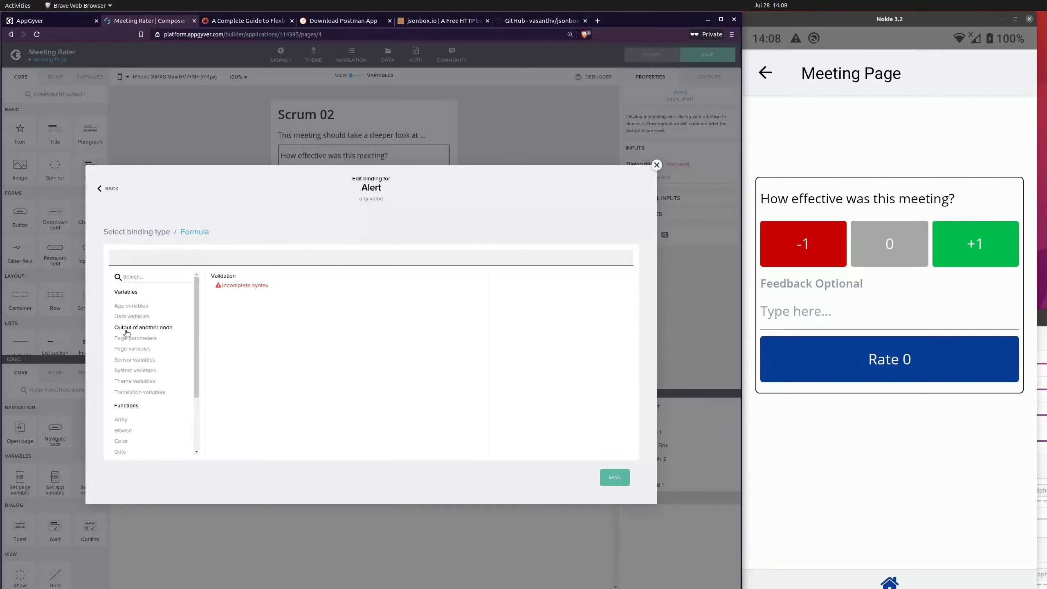
{"action": "left_click", "coordinate": [146, 329]}
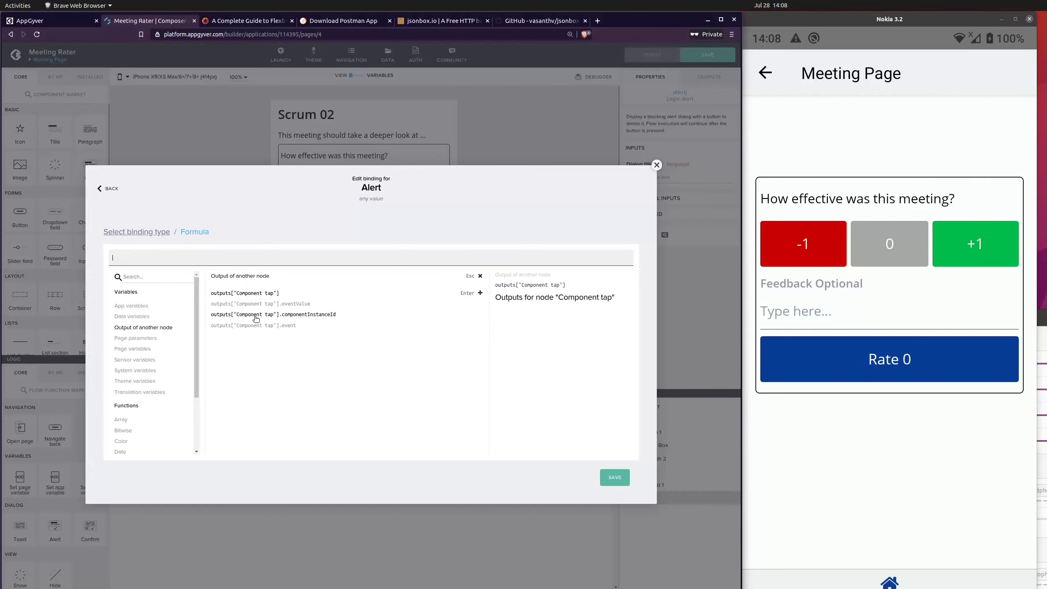
{"action": "left_click", "coordinate": [657, 164]}
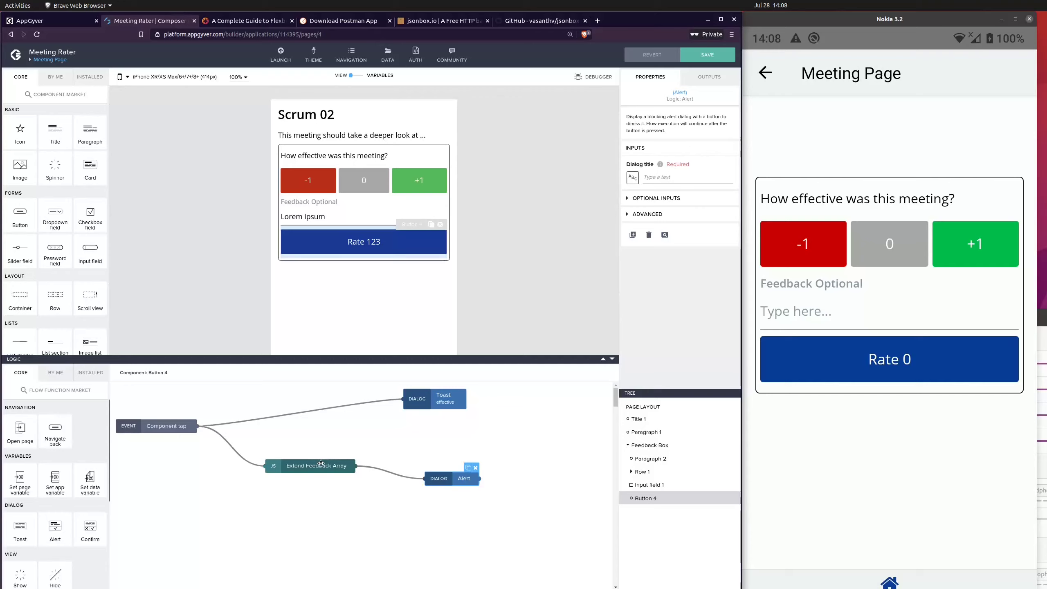
Step: Open the Extend Feedback Array function for editing and enter new_meeting as the new property name under Output 1
{"action": "left_click", "coordinate": [325, 469]}
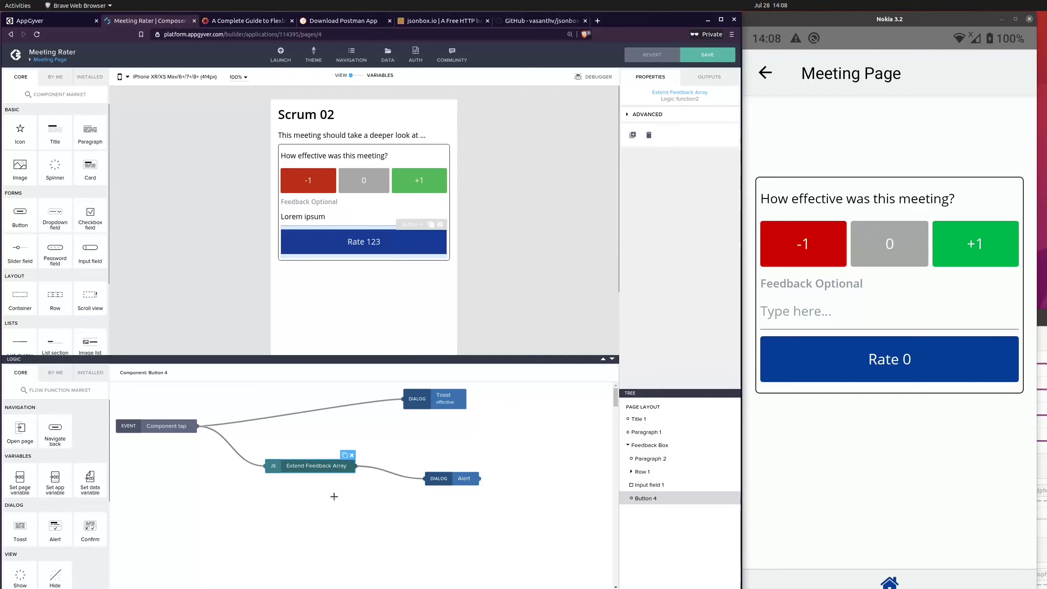
{"action": "double_click", "coordinate": [321, 469]}
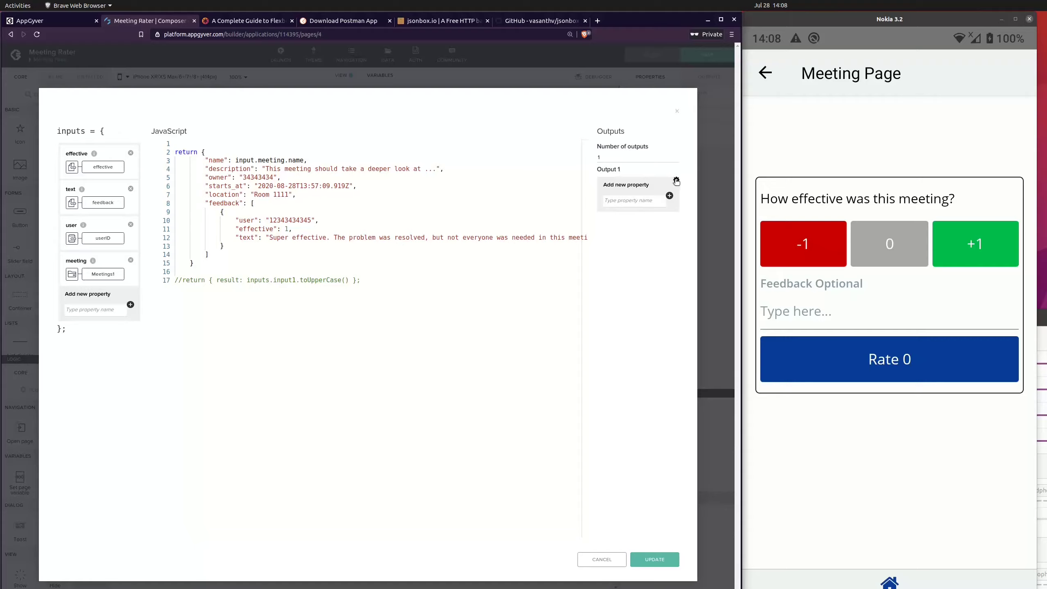
{"action": "left_click", "coordinate": [612, 201]}
{"action": "type", "text": "meeting"}
{"action": "type", "text": "new"}
{"action": "type", "text": "_"}
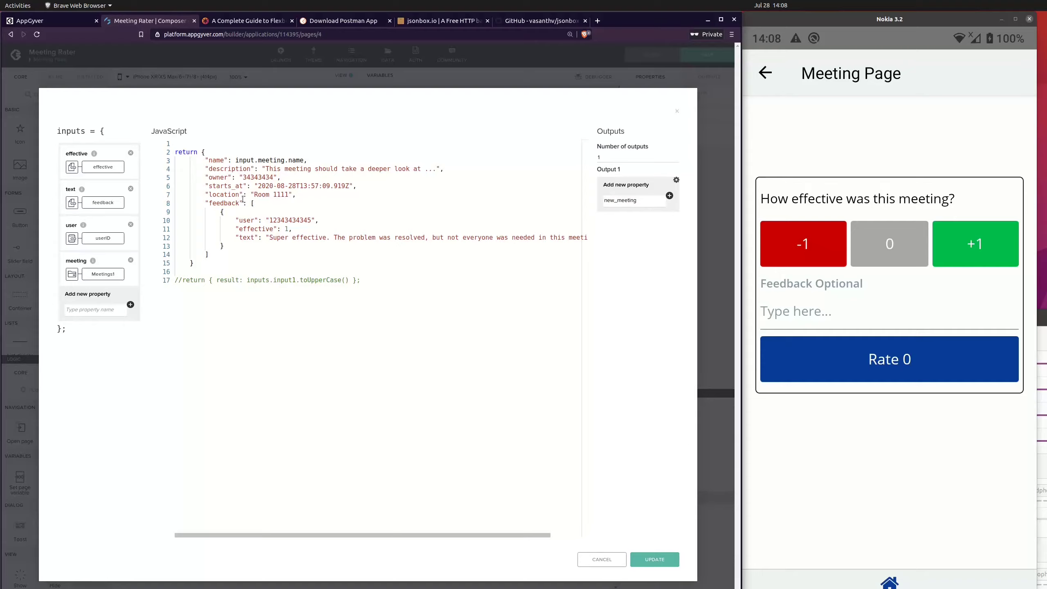
Step: Insert a new outer object after return, ahead of the existing object, containing a meeting key
{"action": "left_click", "coordinate": [203, 153]}
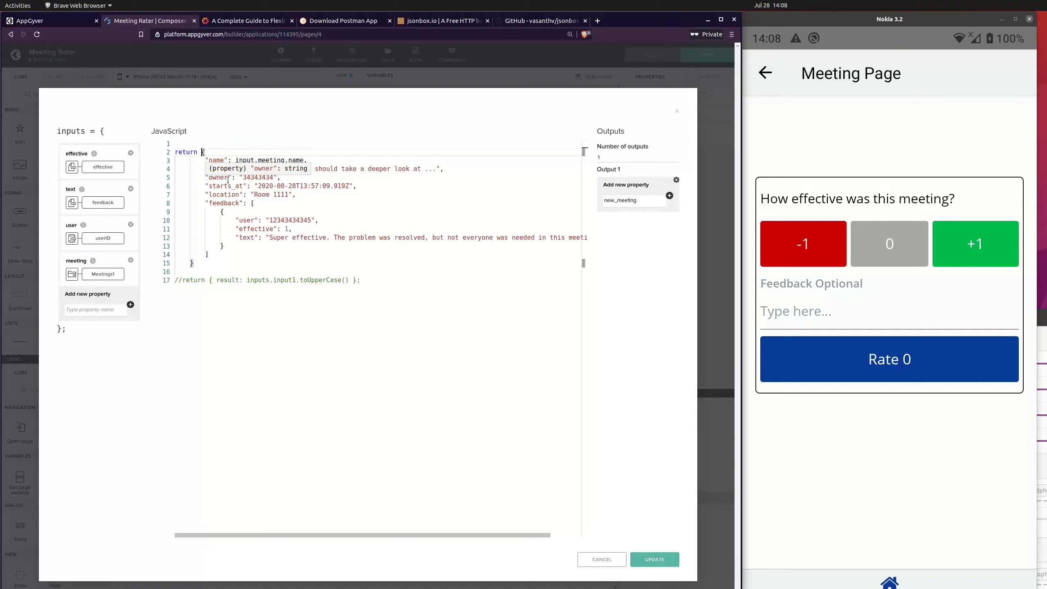
{"action": "type", "text": "{}{"}
{"action": "key", "text": "Return"}
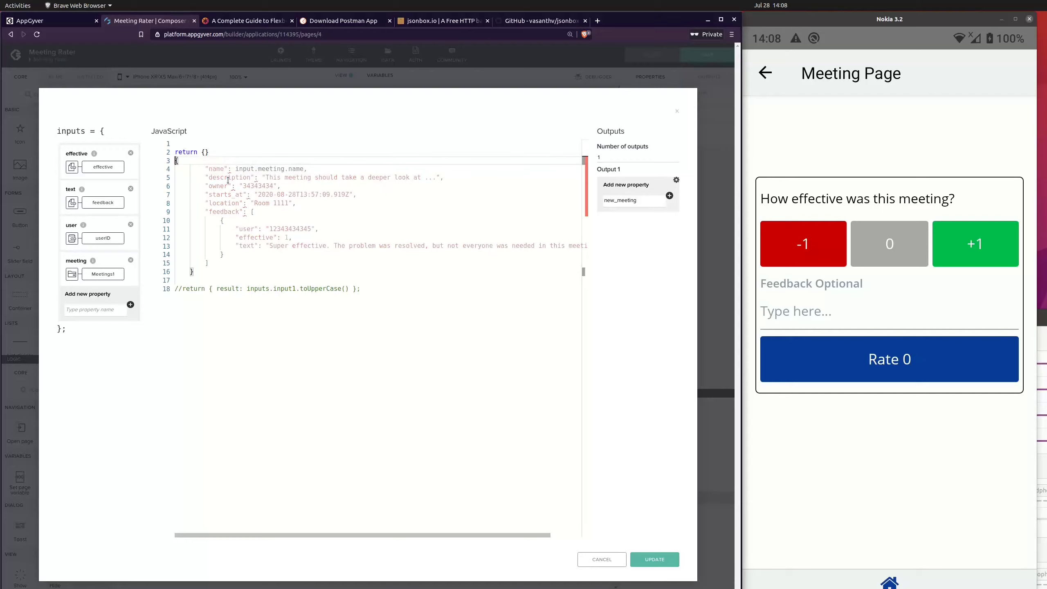
{"action": "key", "text": "Left"}
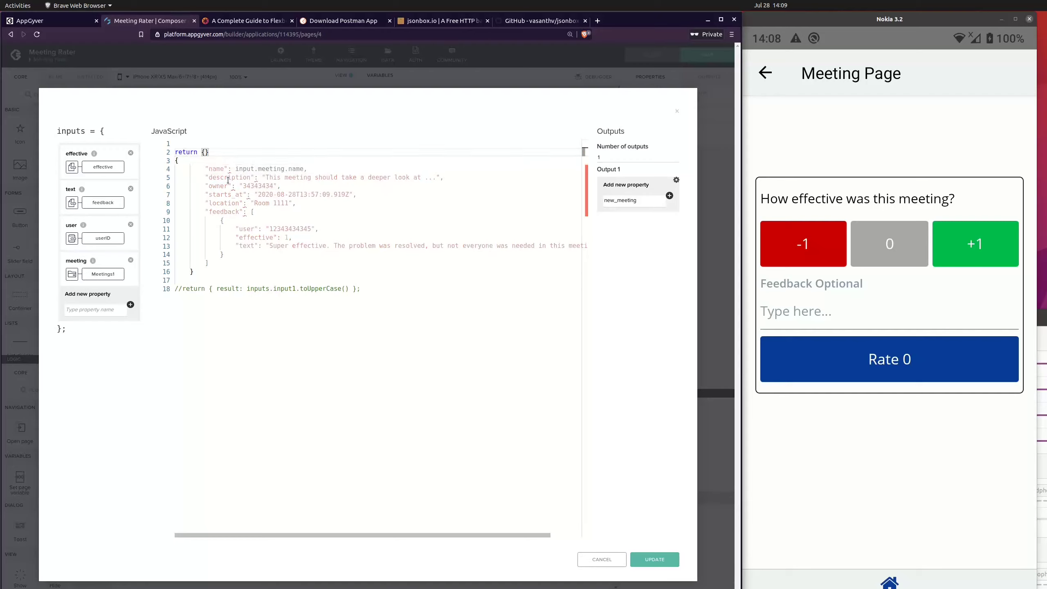
{"action": "key", "text": "Return"}
{"action": "type", "text": "\""}
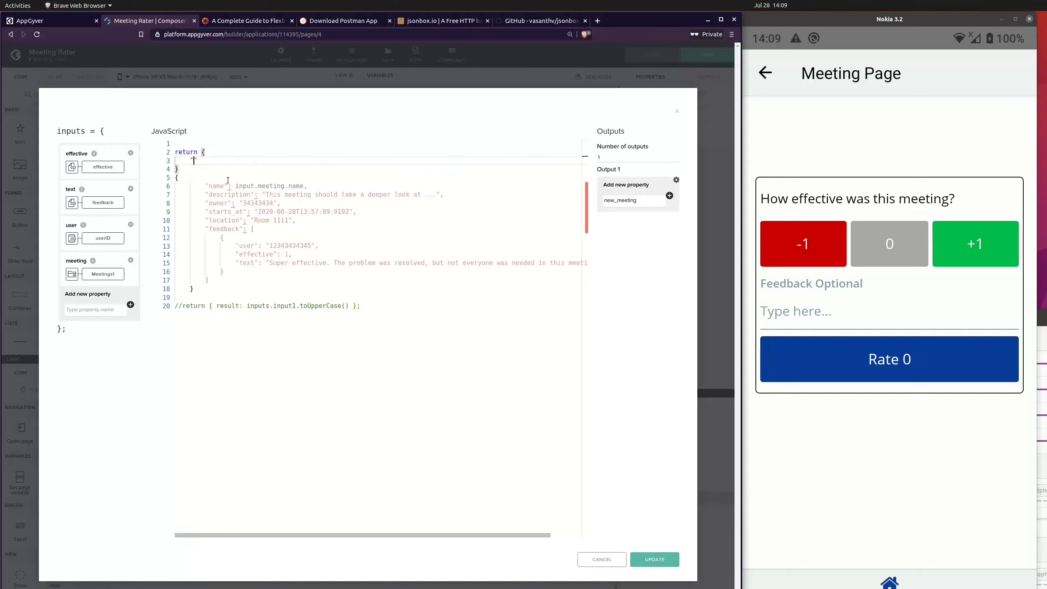
{"action": "key", "text": "BackSpace"}
{"action": "type", "text": "meeting:"}
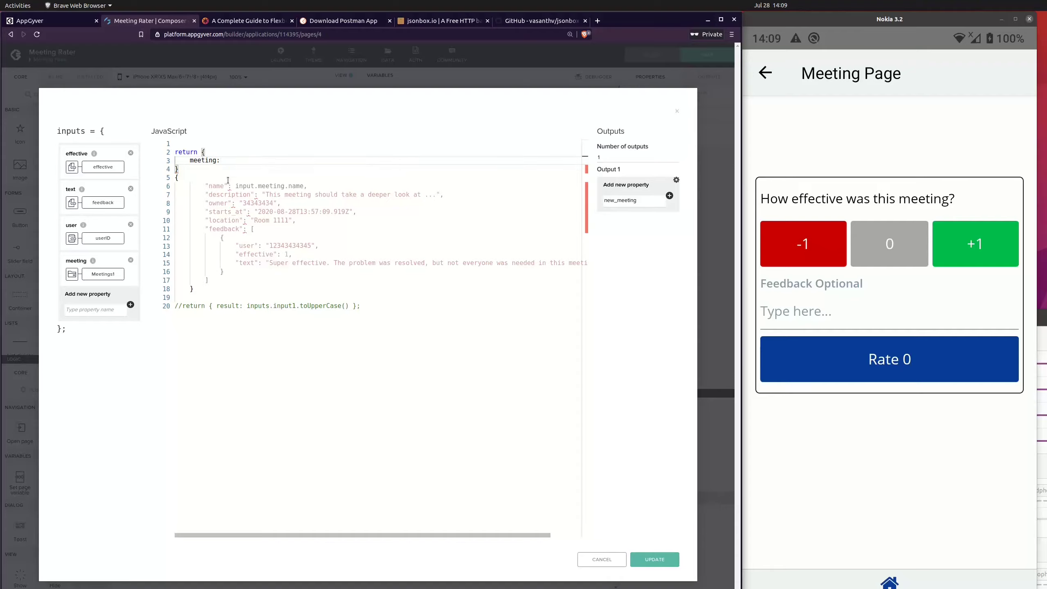
{"action": "key", "text": "Return"}
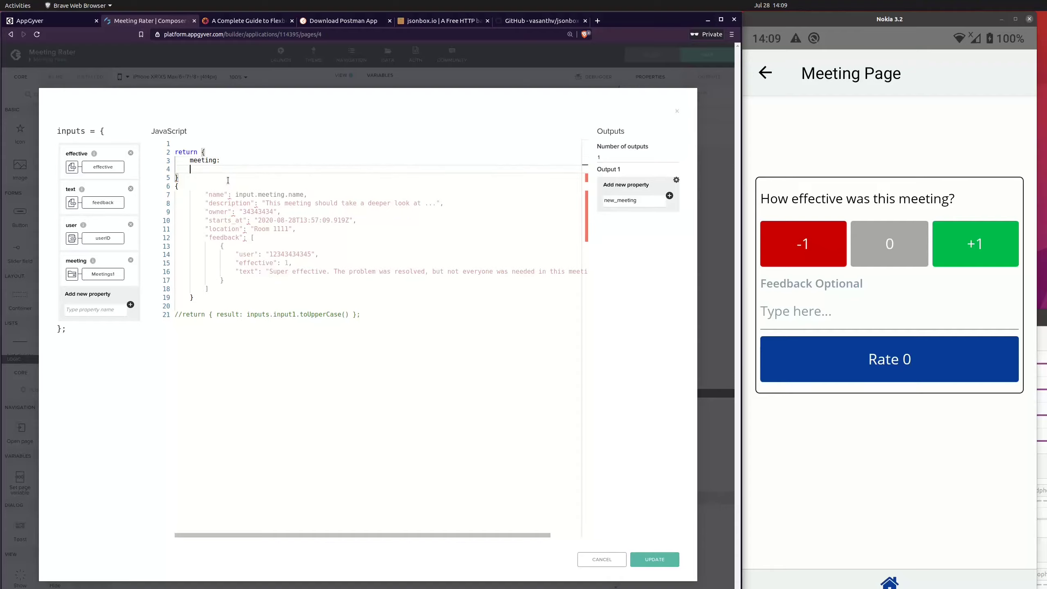
Step: Move the existing meeting object into the outer object as the meeting key's value and remove the blank line after it
{"action": "left_click_drag", "start_coordinate": [204, 294], "coordinate": [147, 186]}
{"action": "key", "text": "ctrl+x"}
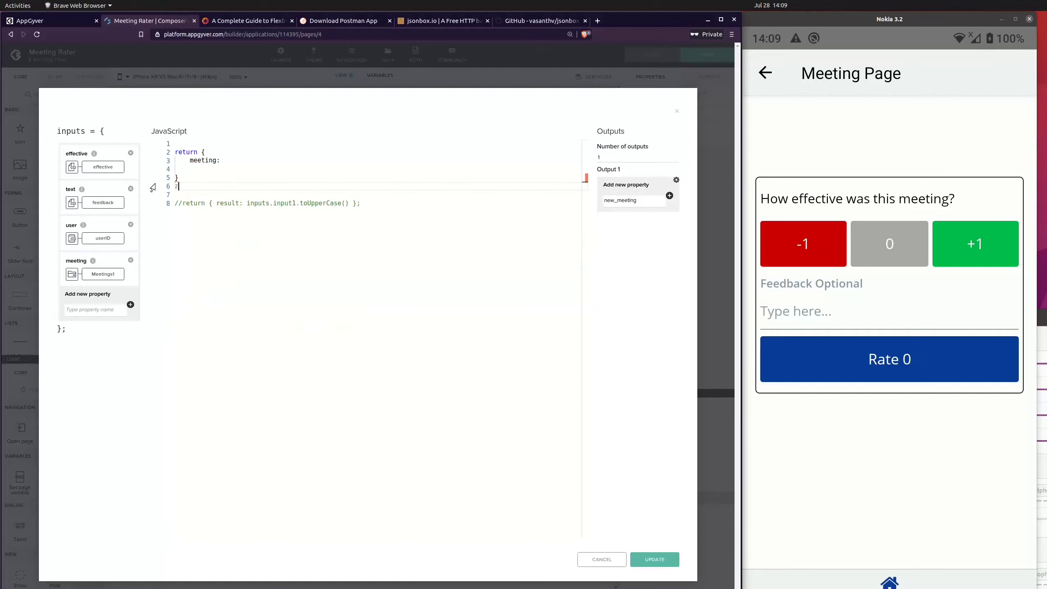
{"action": "key", "text": "ctrl+z"}
{"action": "key", "text": "ctrl+x"}
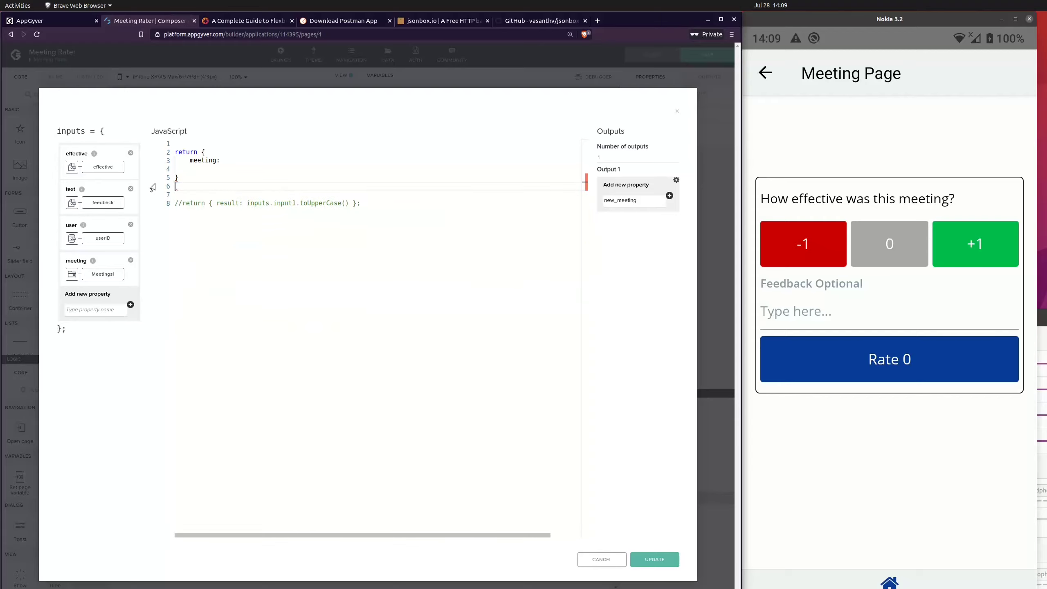
{"action": "left_click", "coordinate": [245, 155]}
{"action": "left_click", "coordinate": [249, 163]}
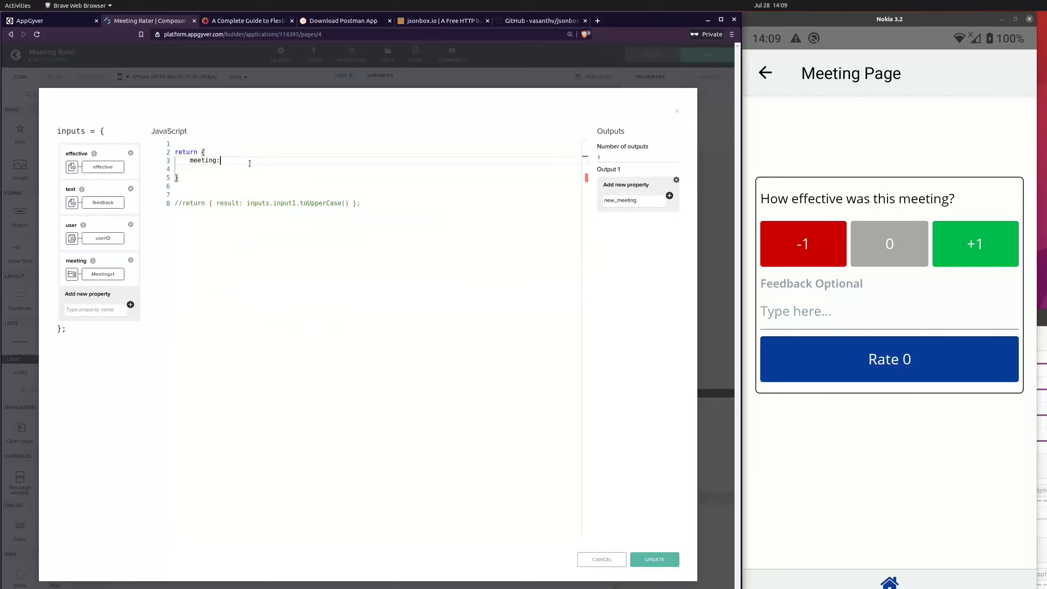
{"action": "key", "text": "ctrl+v"}
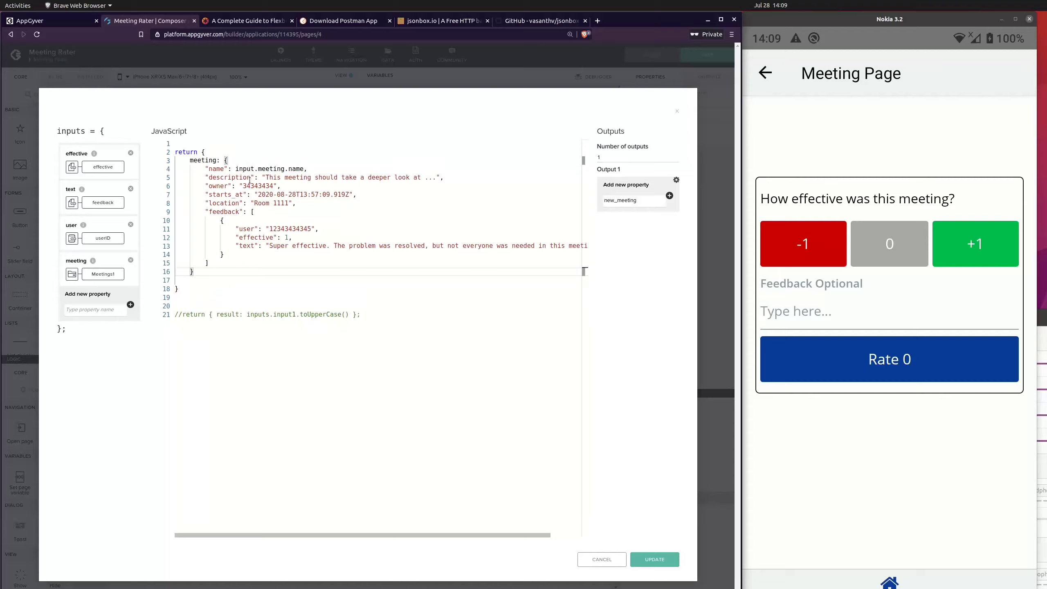
{"action": "key", "text": "Delete"}
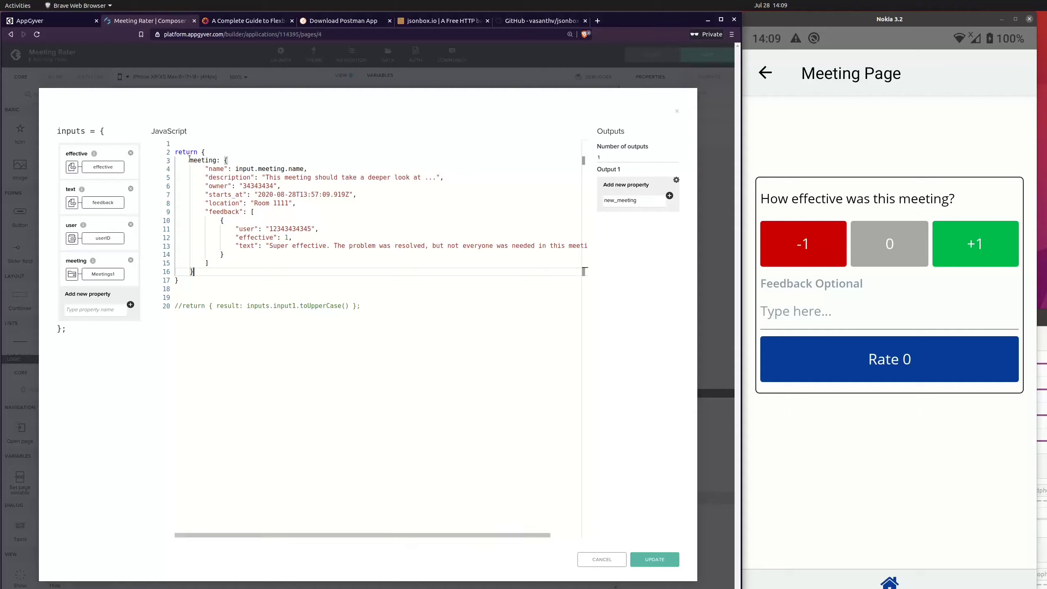
Step: Change the new Output 1 property name to meeting, then update the JavaScript function and save the application
{"action": "double_click", "coordinate": [202, 160]}
{"action": "left_click_drag", "start_coordinate": [618, 200], "coordinate": [594, 202]}
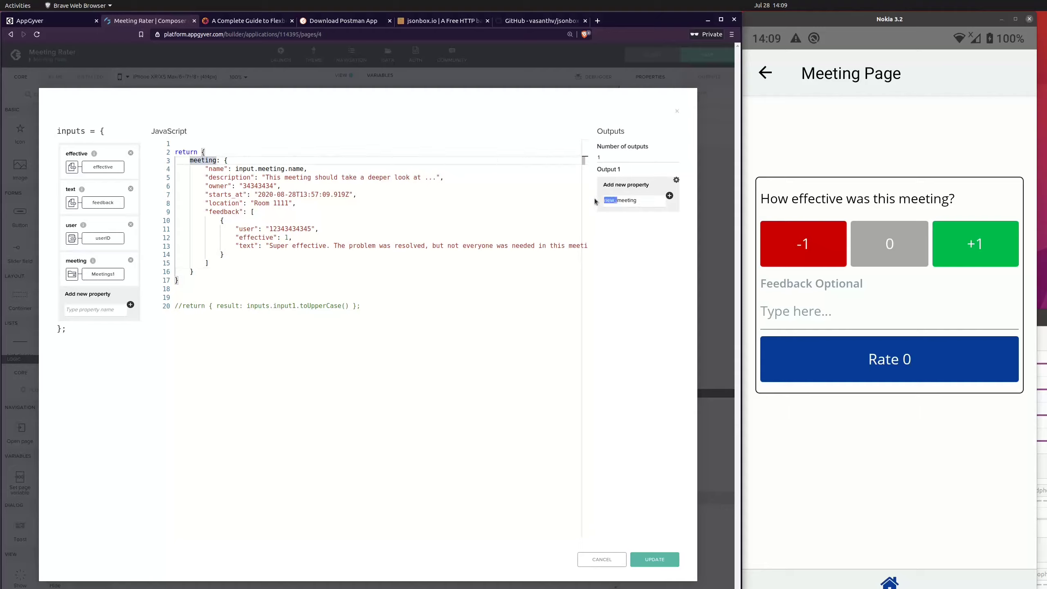
{"action": "key", "text": "BackSpace"}
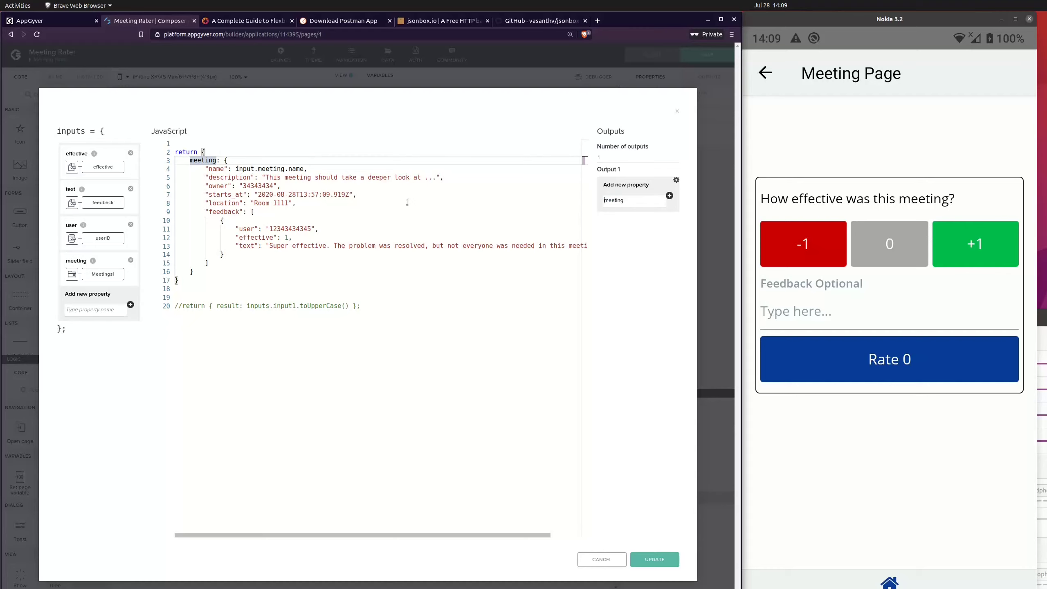
{"action": "left_click", "coordinate": [655, 559]}
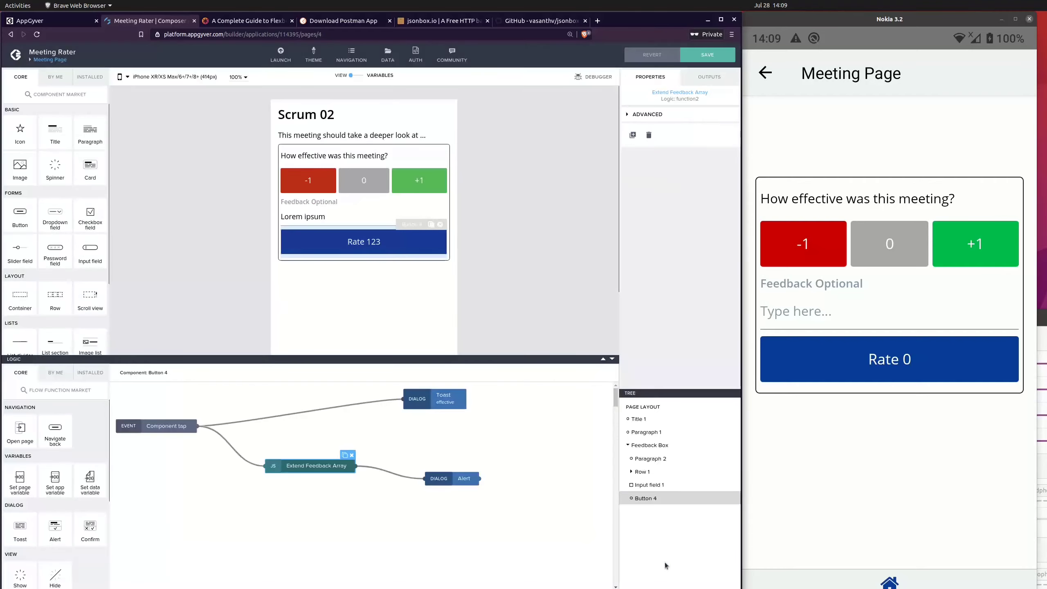
{"action": "left_click", "coordinate": [707, 60]}
{"action": "left_click", "coordinate": [502, 460]}
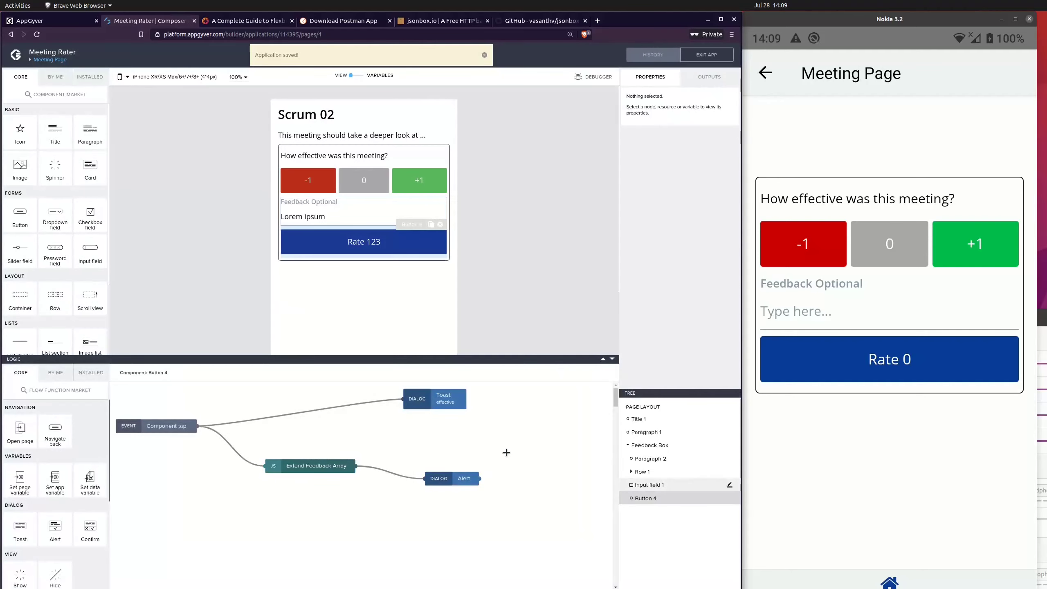
{"action": "left_click", "coordinate": [446, 479]}
{"action": "left_click", "coordinate": [633, 177]}
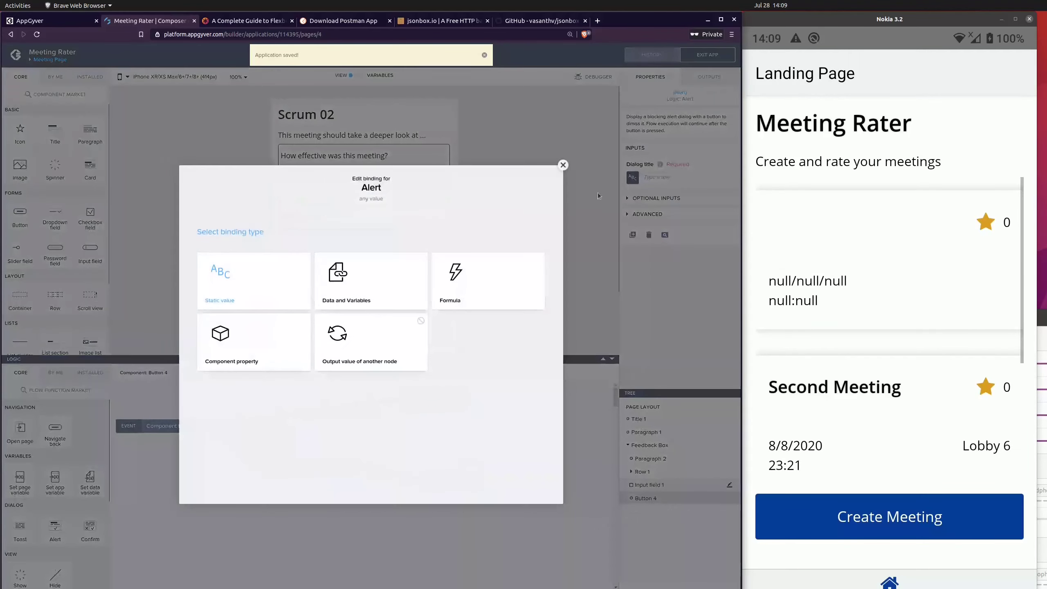
{"action": "left_click", "coordinate": [364, 326]}
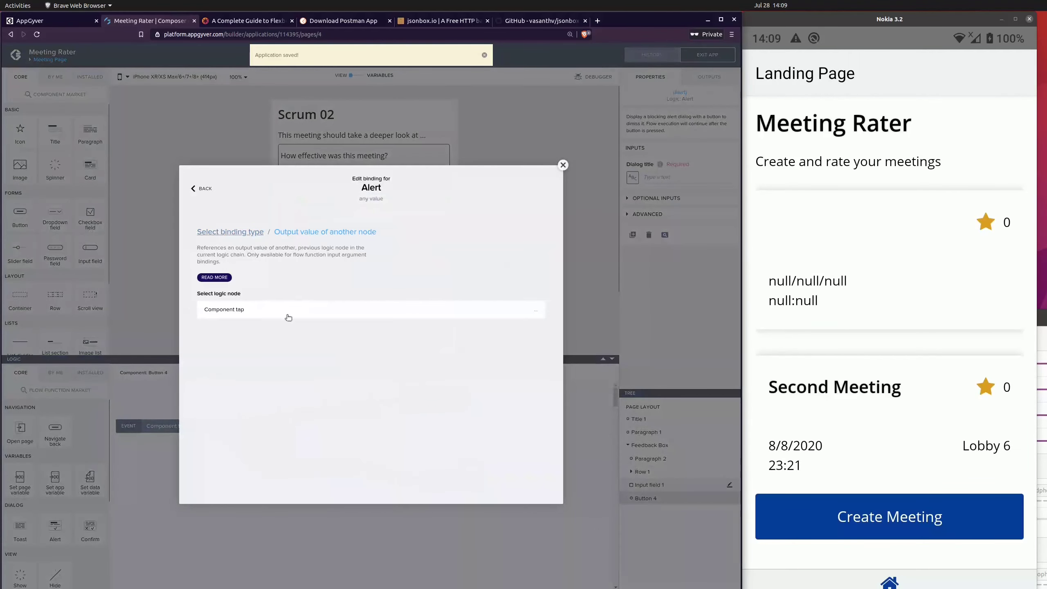
{"action": "left_click", "coordinate": [255, 231]}
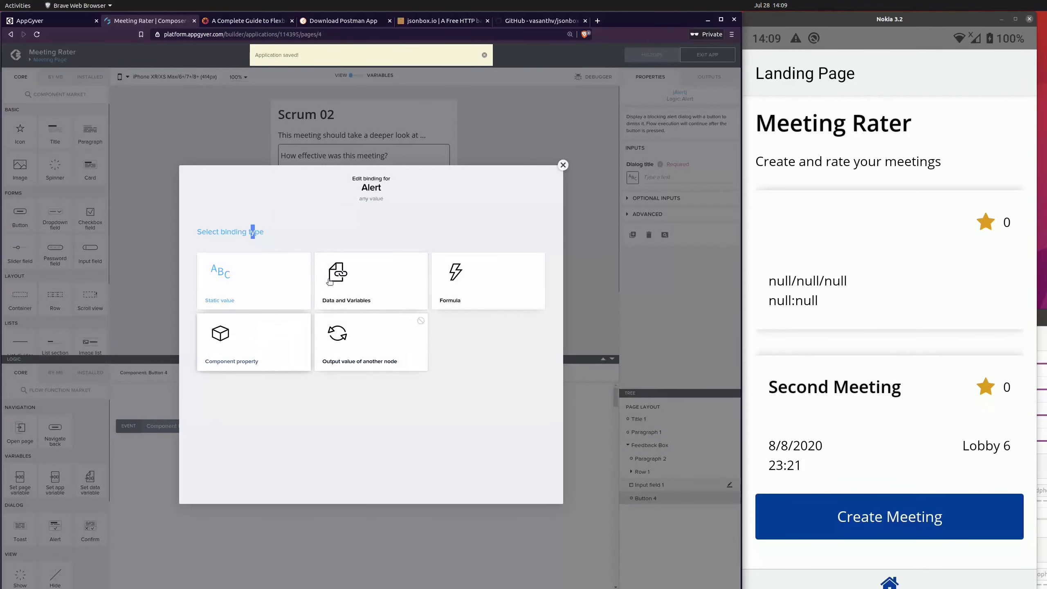
{"action": "left_click", "coordinate": [563, 164]}
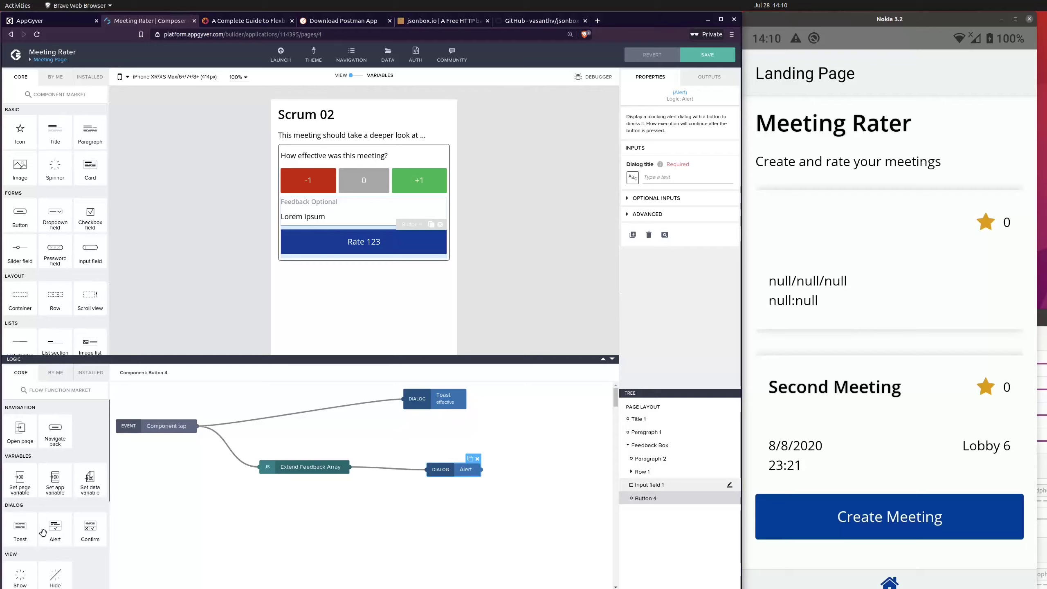
Step: Add a second Toast dialog to the Rate button's logic and connect the Extend Feedback Array output to it
{"action": "left_click_drag", "start_coordinate": [22, 532], "coordinate": [443, 517]}
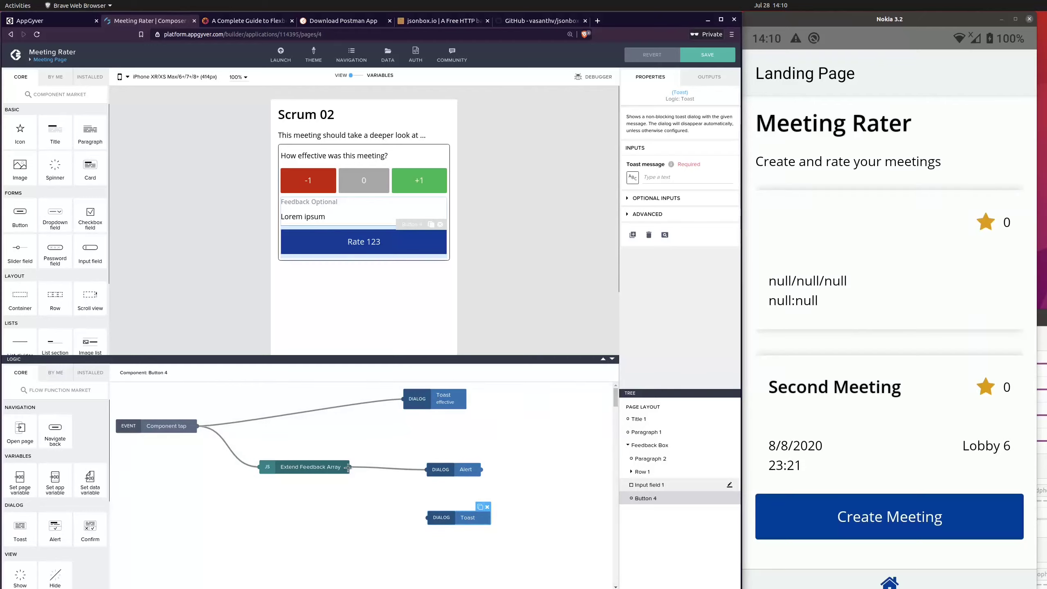
{"action": "left_click_drag", "start_coordinate": [348, 467], "coordinate": [427, 517]}
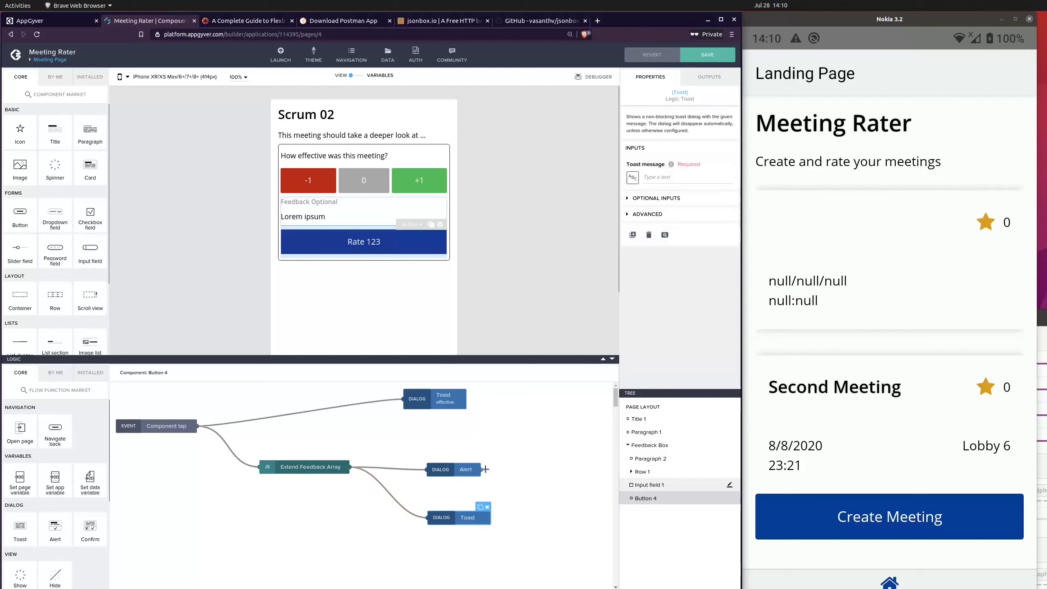
{"action": "left_click", "coordinate": [633, 178]}
{"action": "left_click", "coordinate": [321, 330]}
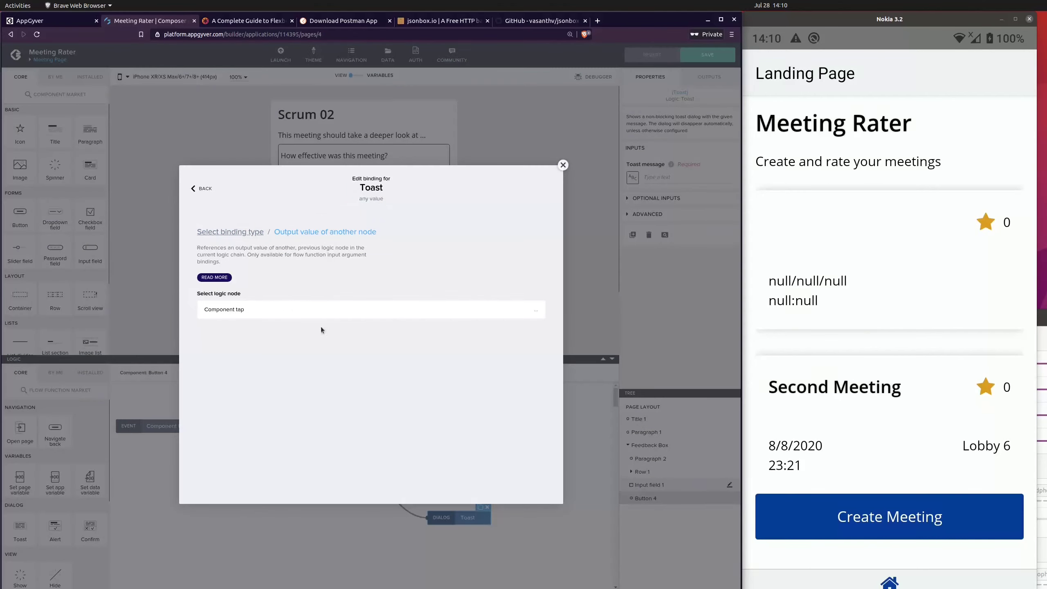
{"action": "left_click", "coordinate": [248, 231]}
{"action": "left_click", "coordinate": [474, 306]}
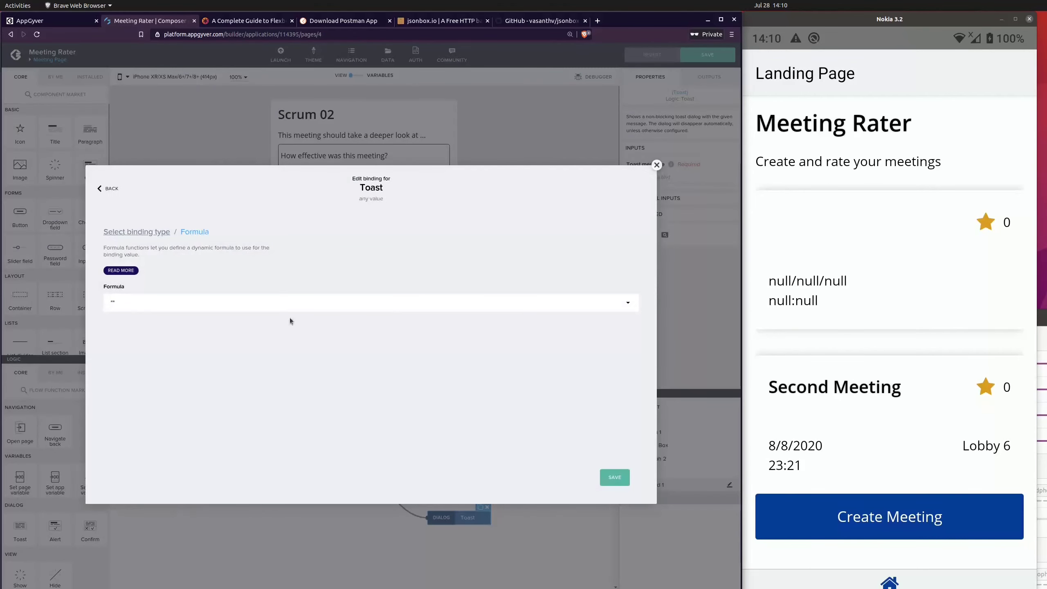
{"action": "left_click", "coordinate": [270, 303]}
{"action": "key", "text": "BackSpace"}
{"action": "key", "text": "BackSpace"}
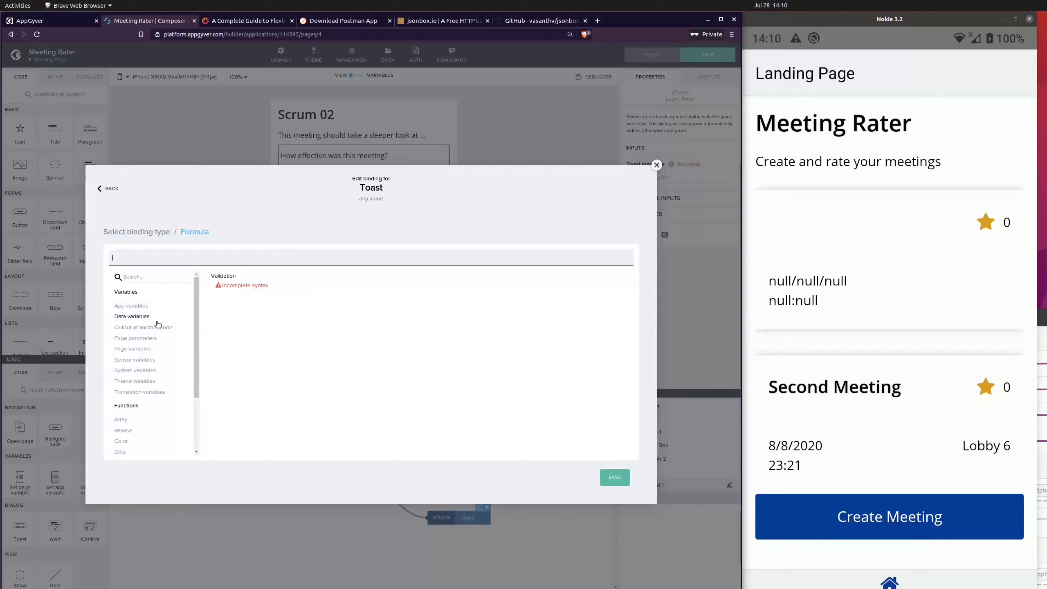
{"action": "left_click", "coordinate": [157, 327]}
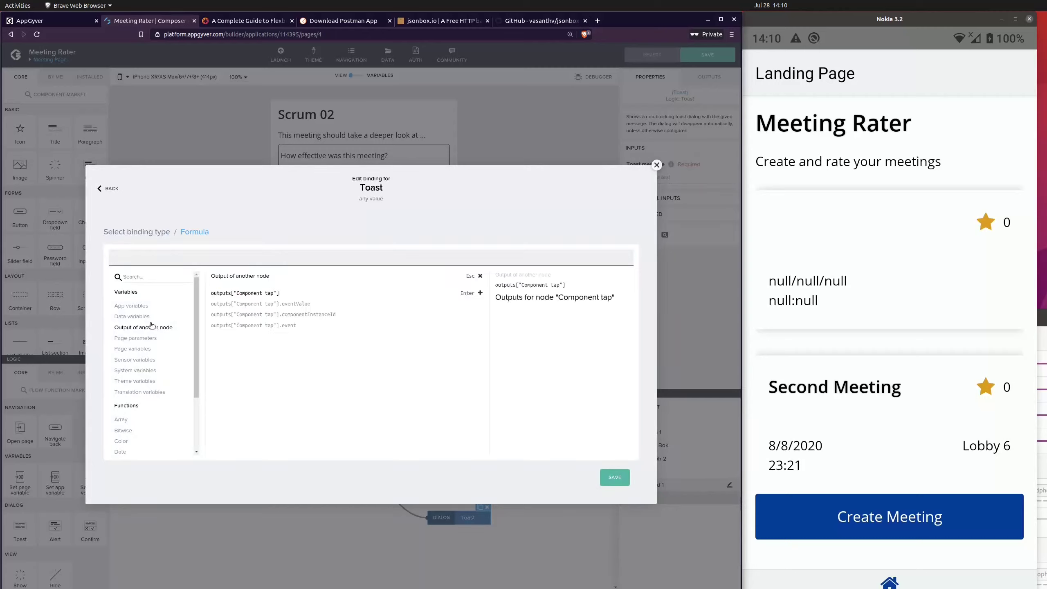
{"action": "scroll", "coordinate": [159, 360], "scroll_direction": "down", "scroll_amount": 3}
{"action": "scroll", "coordinate": [158, 361], "scroll_direction": "up", "scroll_amount": 3}
{"action": "left_click", "coordinate": [657, 165]}
Step: In the Extend Feedback Array function, make the name value the quoted string "inputs.meeting.name" and update the function
{"action": "left_click", "coordinate": [316, 467]}
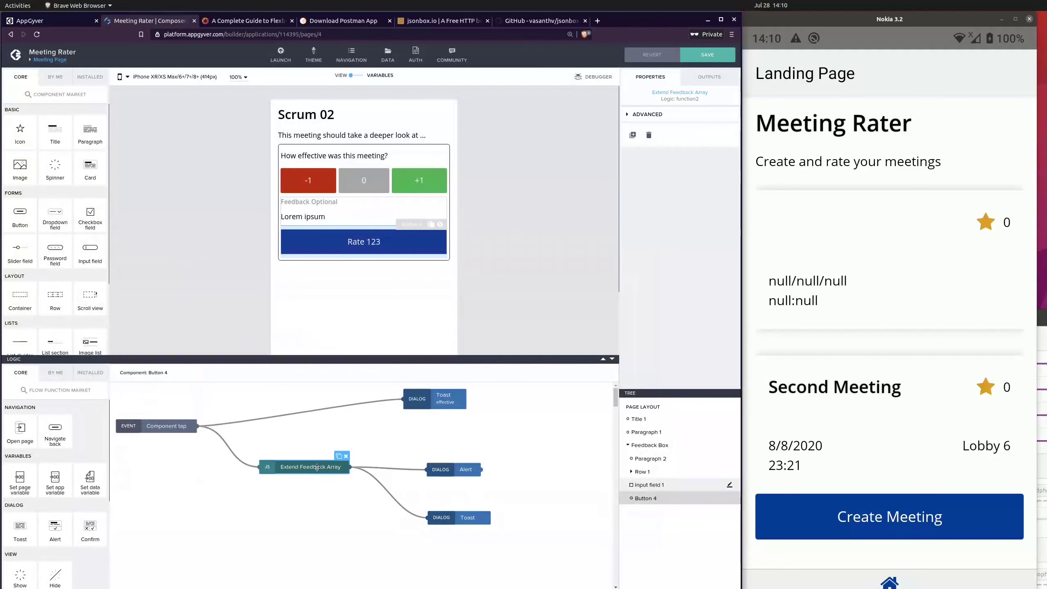
{"action": "double_click", "coordinate": [316, 467]}
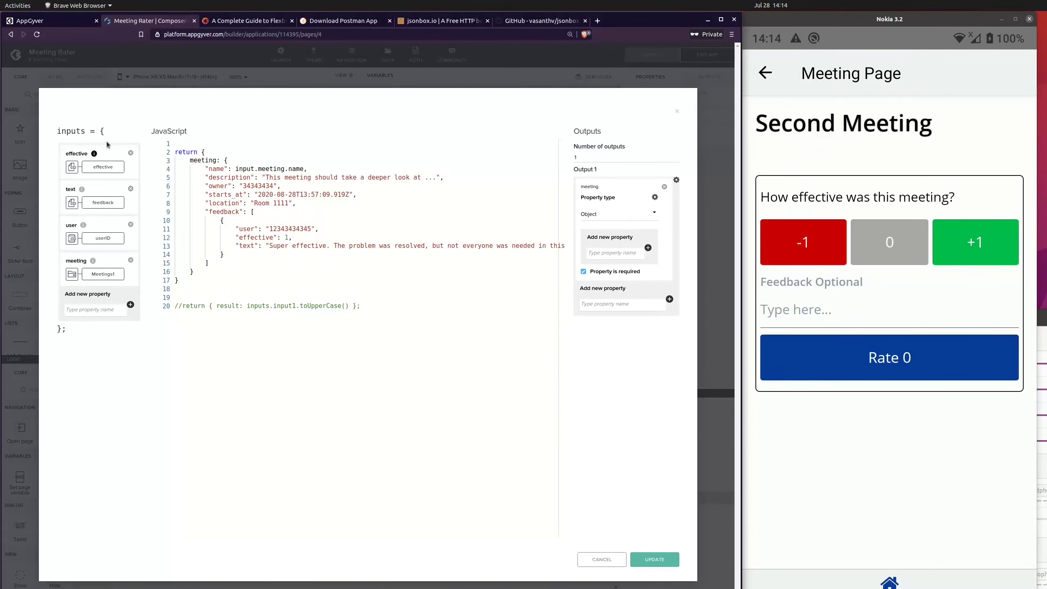
{"action": "left_click", "coordinate": [254, 167]}
{"action": "type", "text": "s"}
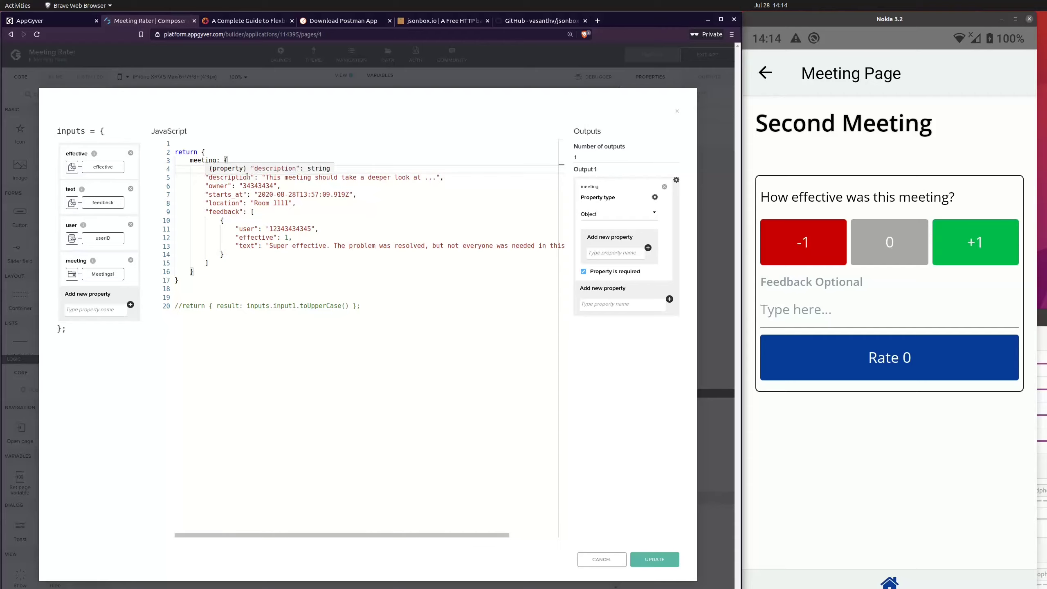
{"action": "type", "text": "\"name\": \"inputs.meeting.name,"}
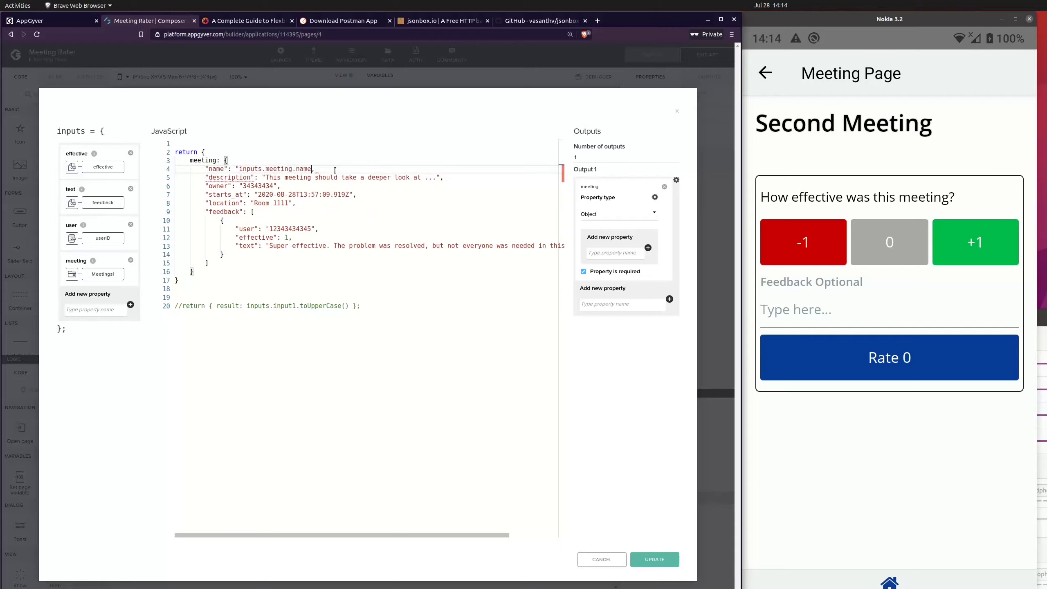
{"action": "type", "text": ":"}
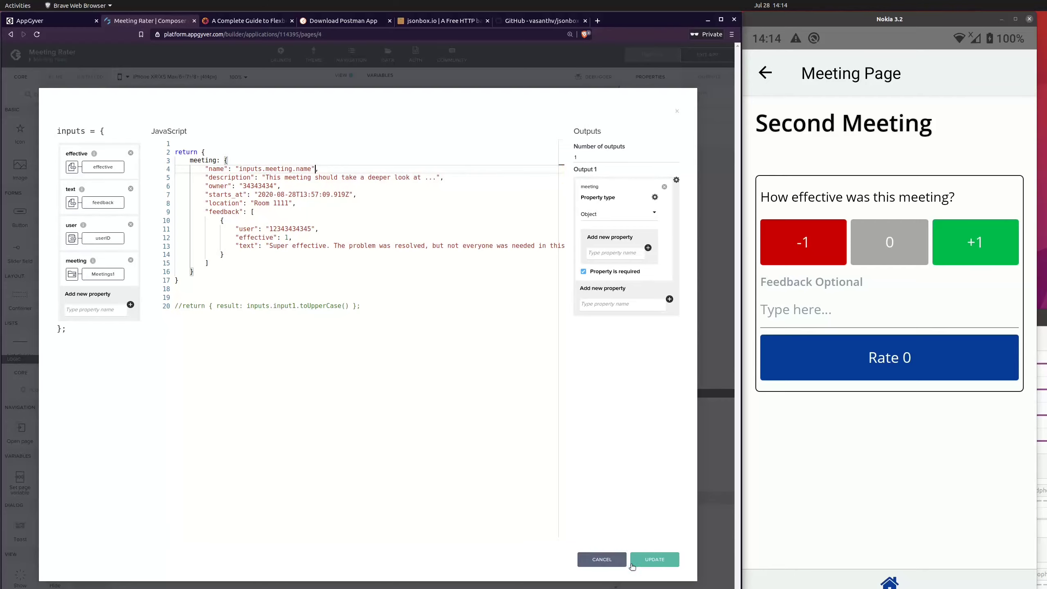
{"action": "left_click", "coordinate": [655, 559]}
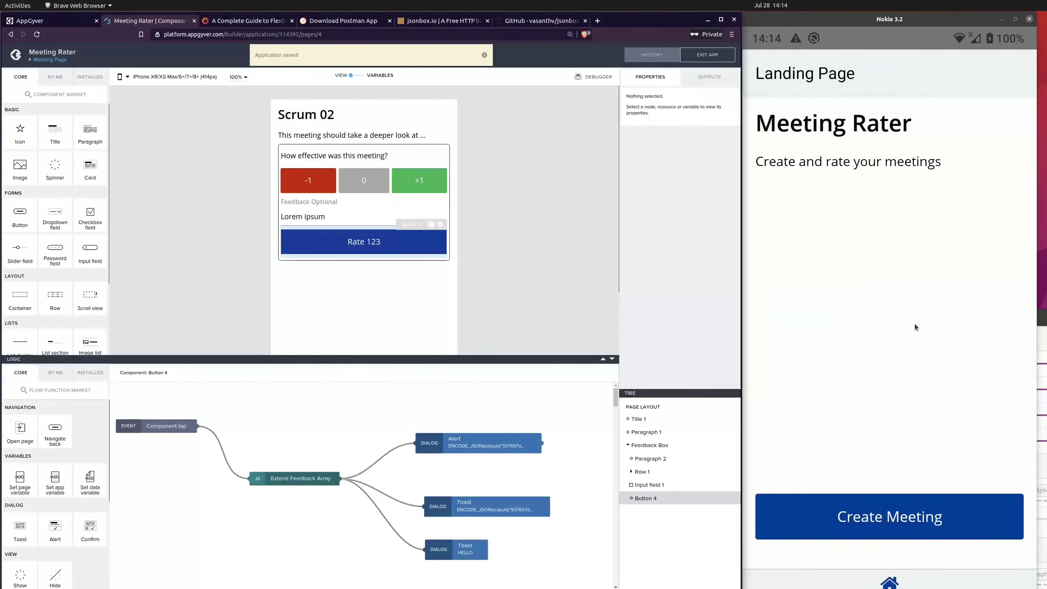
Step: Test the saved logic on the phone by opening a meeting, submitting its rating and dismissing the alert
{"action": "left_click", "coordinate": [933, 518]}
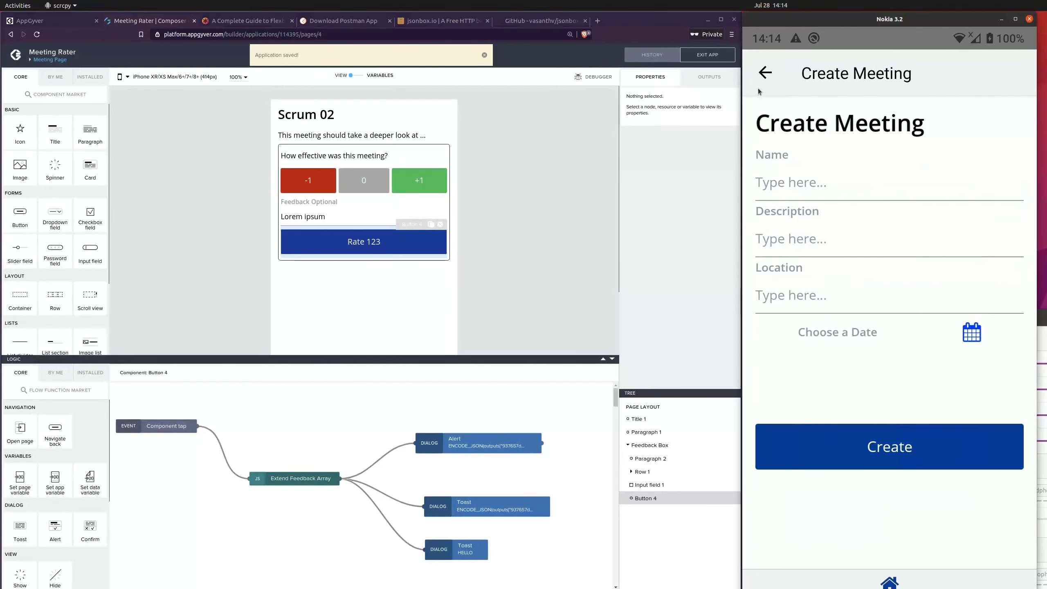
{"action": "left_click", "coordinate": [887, 270]}
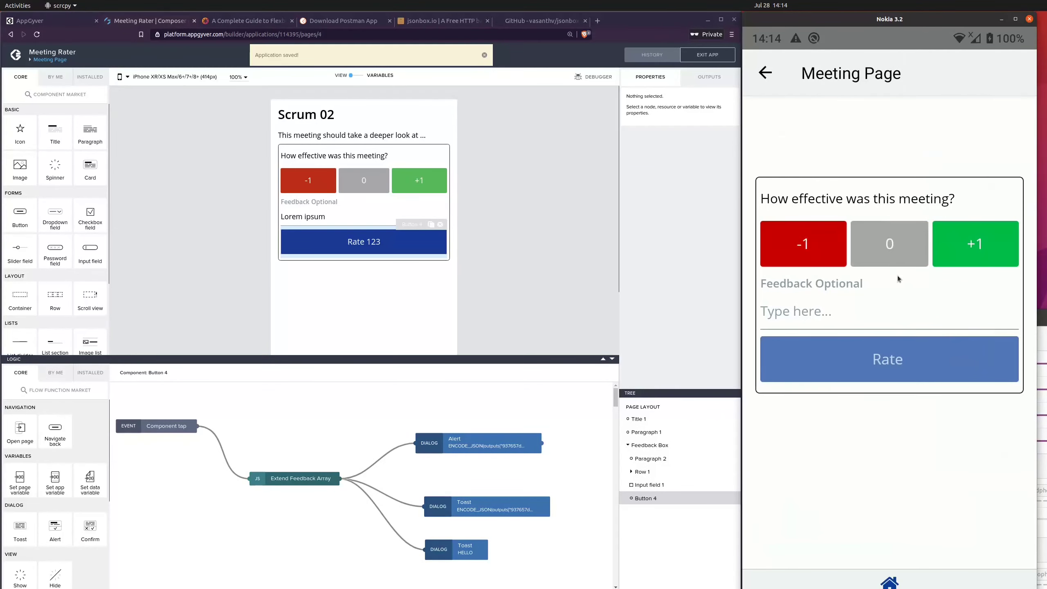
{"action": "left_click", "coordinate": [929, 370]}
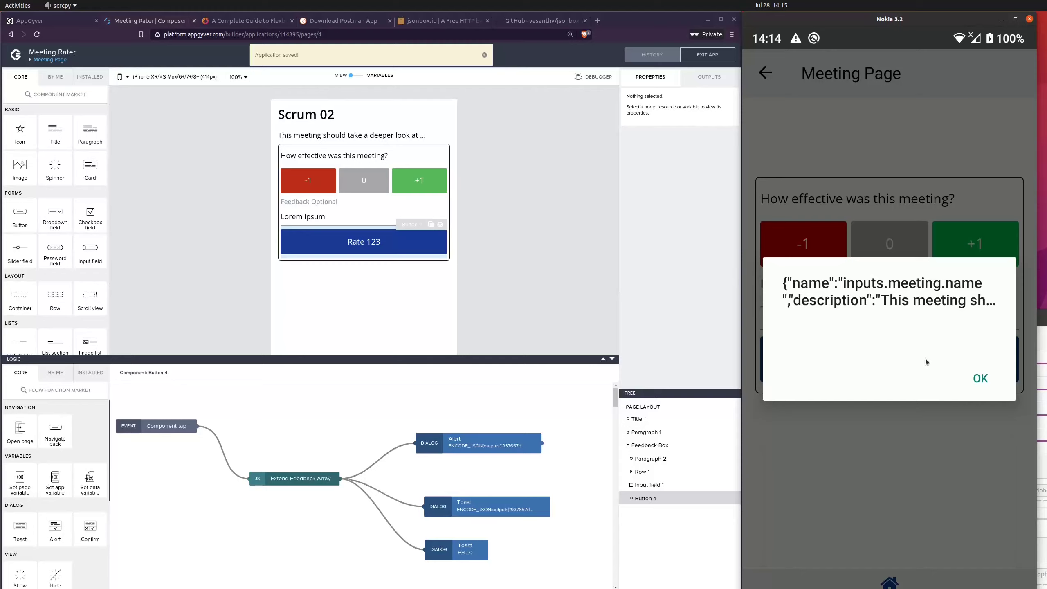
{"action": "left_click", "coordinate": [977, 379]}
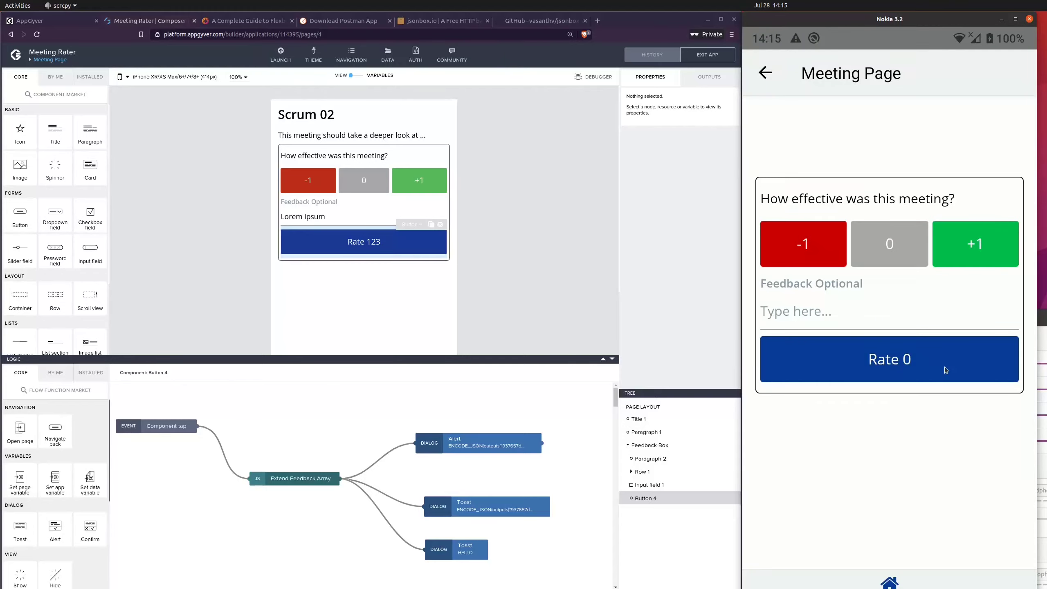